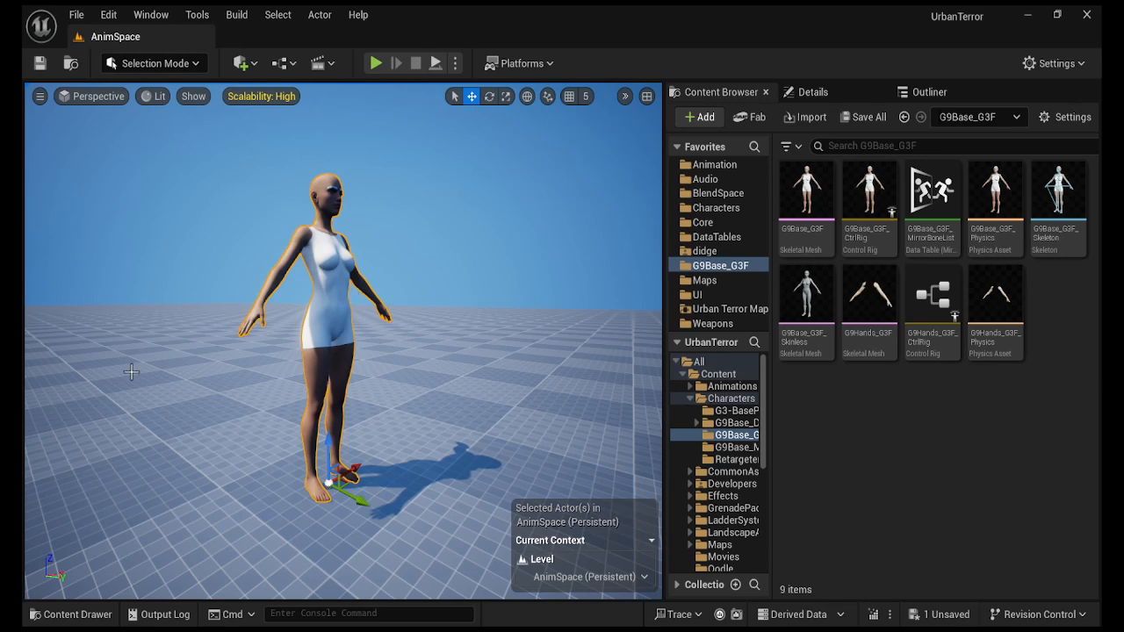
# Open the AnimSequence from Developers > didge > Collections and dock Sequencer Curves at right.
pyautogui.click(75, 614)
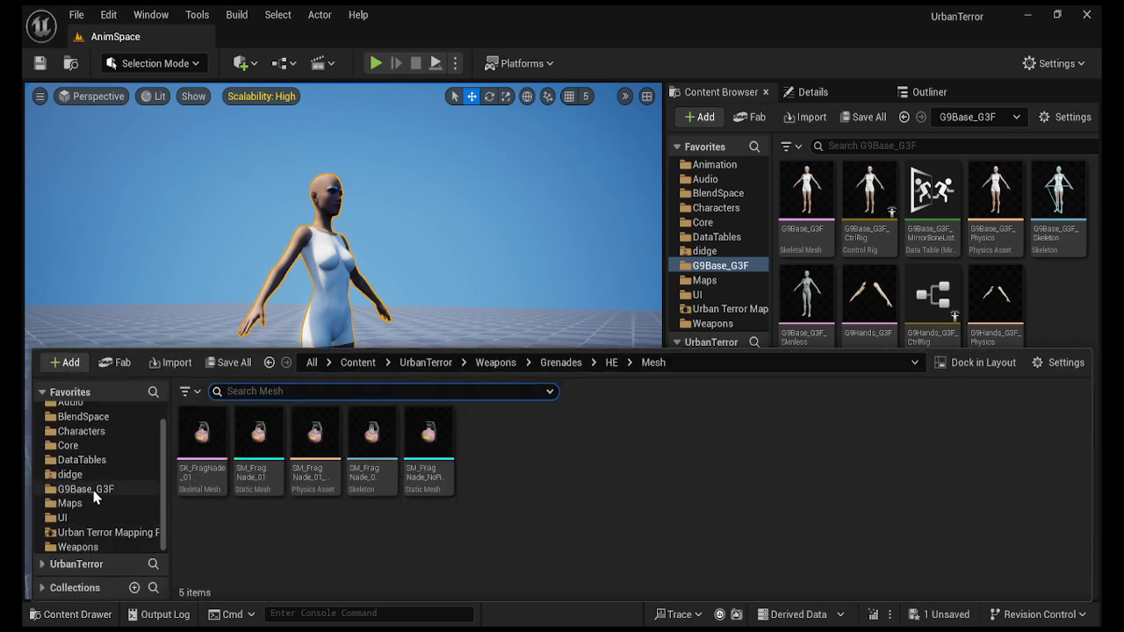
pyautogui.click(70, 475)
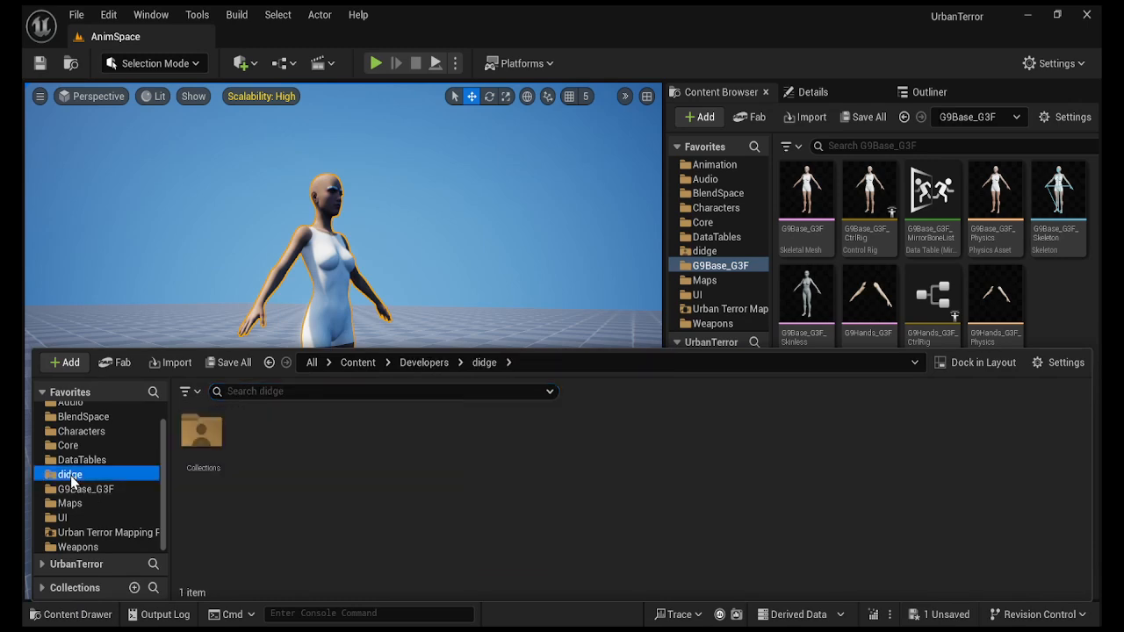
pyautogui.click(198, 442)
pyautogui.doubleClick(198, 442)
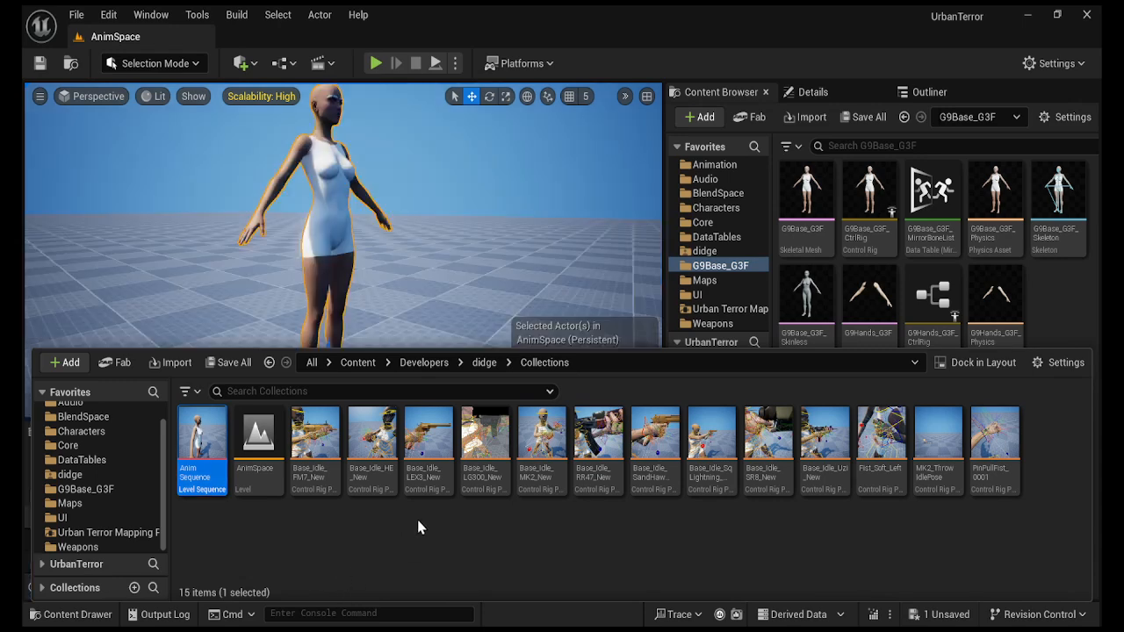
pyautogui.moveTo(310, 105); pyautogui.dragTo(981, 104)
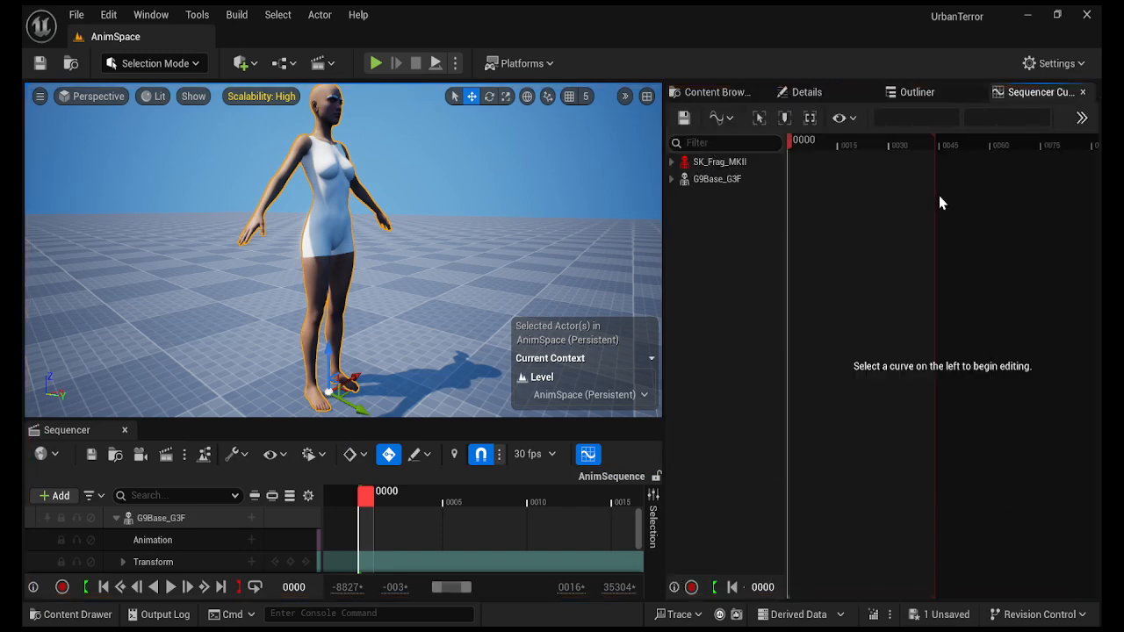
# Expand the G9Base_G3F and SK_Frag_MKII curves, then switch to Animation Mode with Shift+4.
pyautogui.click(672, 179)
pyautogui.click(672, 162)
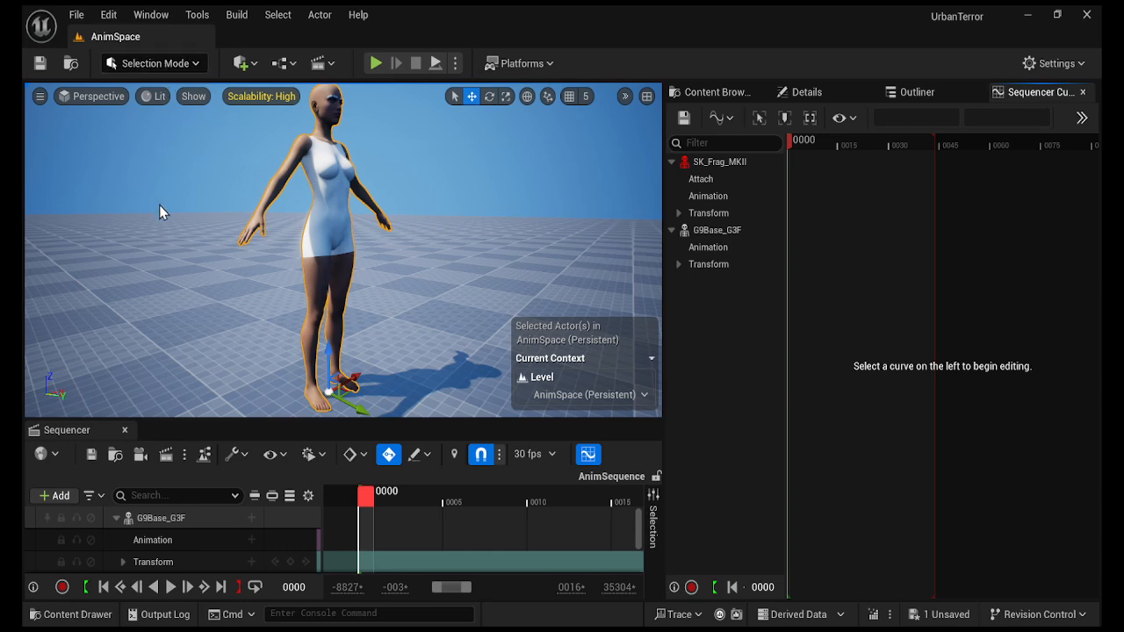
pyautogui.hotkey('shift', '4')
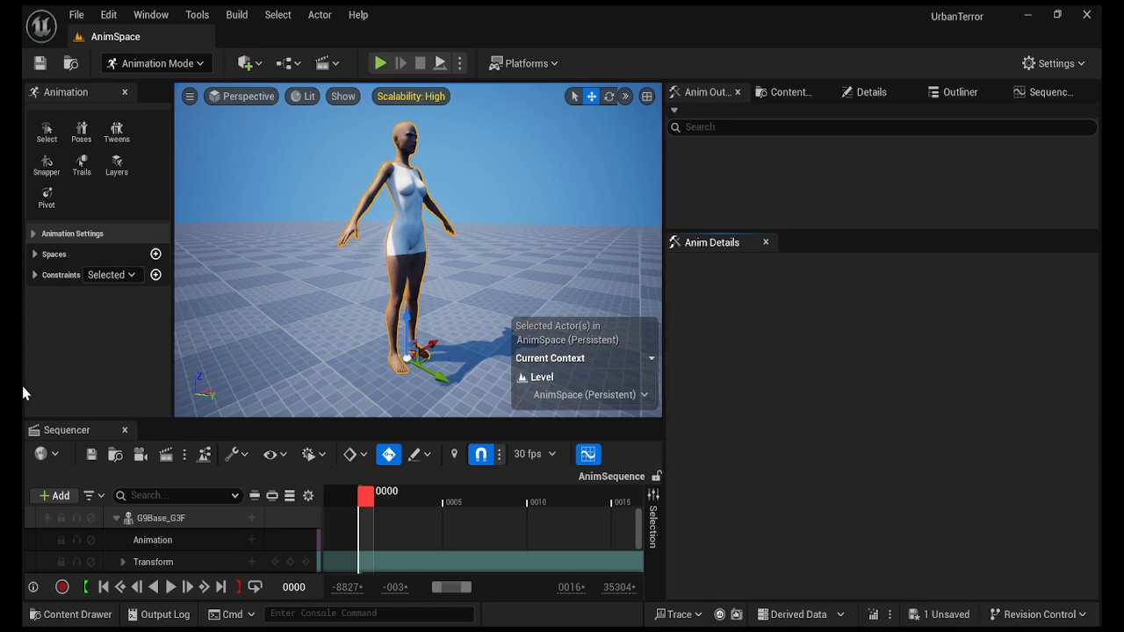
# Dock Sequencer, Animation tools and Anim Details upper-right, resize splitters, and select the SK_Frag_MKII track.
pyautogui.moveTo(81, 439); pyautogui.dragTo(749, 106)
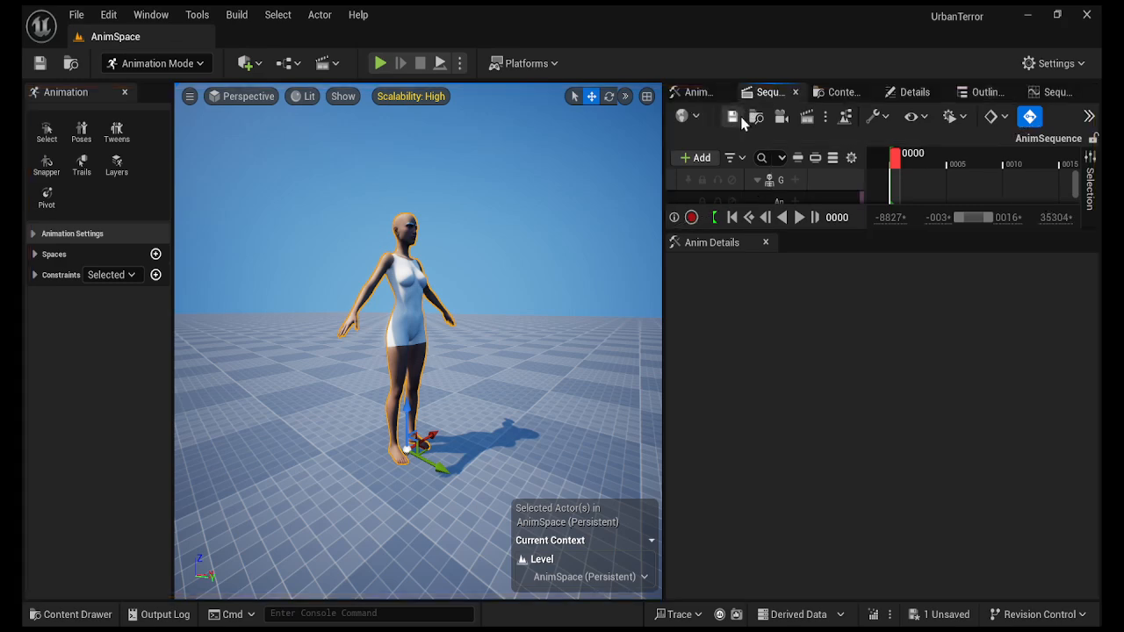
pyautogui.moveTo(664, 329); pyautogui.dragTo(539, 329)
pyautogui.moveTo(738, 201); pyautogui.dragTo(740, 98)
pyautogui.click(659, 93)
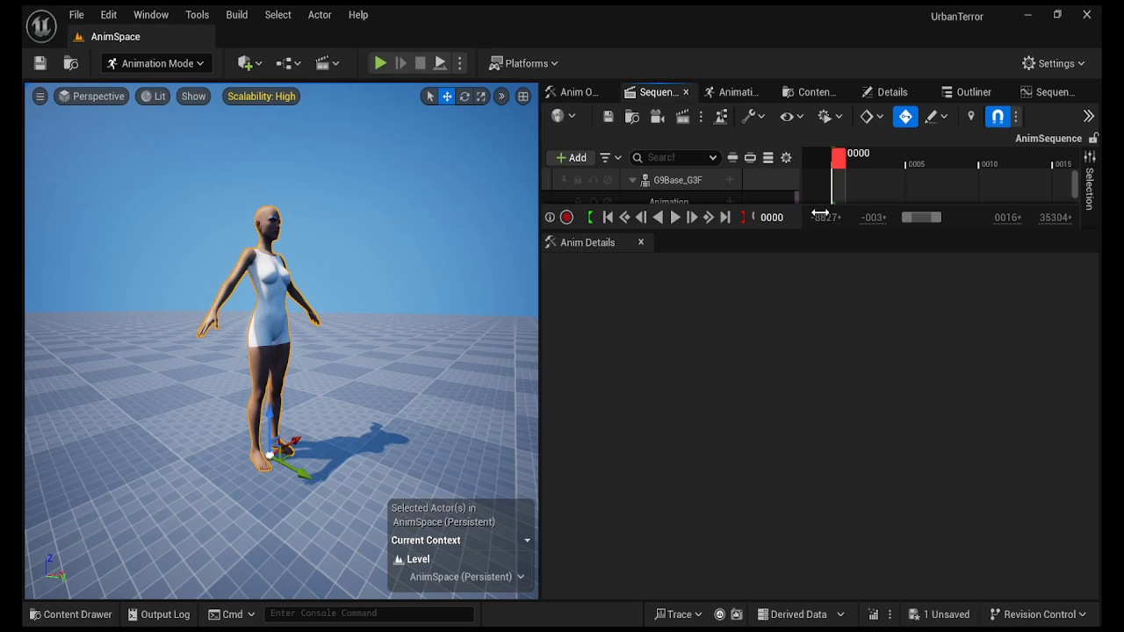
pyautogui.moveTo(584, 242); pyautogui.dragTo(612, 99)
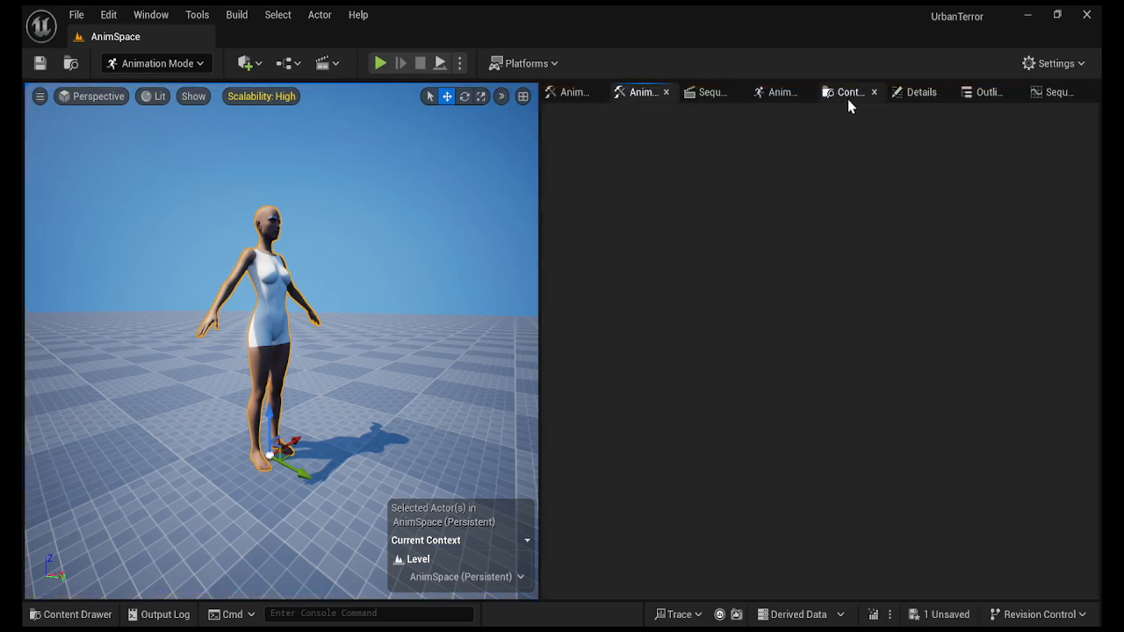
pyautogui.click(721, 93)
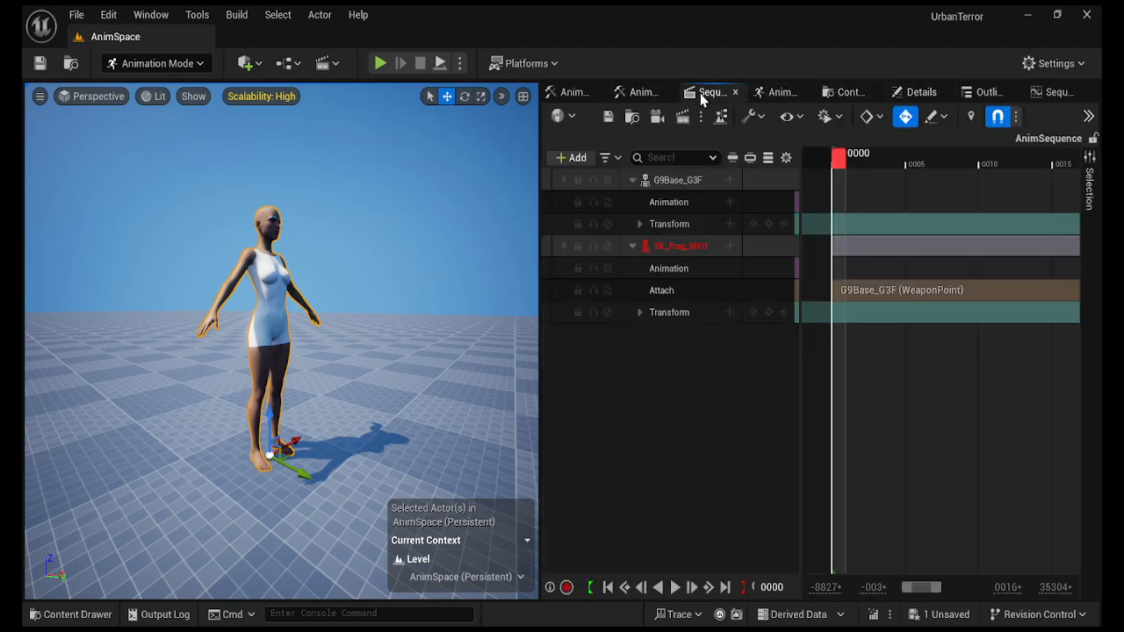
pyautogui.moveTo(798, 389)
pyautogui.mouseDown()
pyautogui.moveTo(743, 389)
pyautogui.moveTo(805, 389)
pyautogui.mouseUp()
pyautogui.click(686, 248)
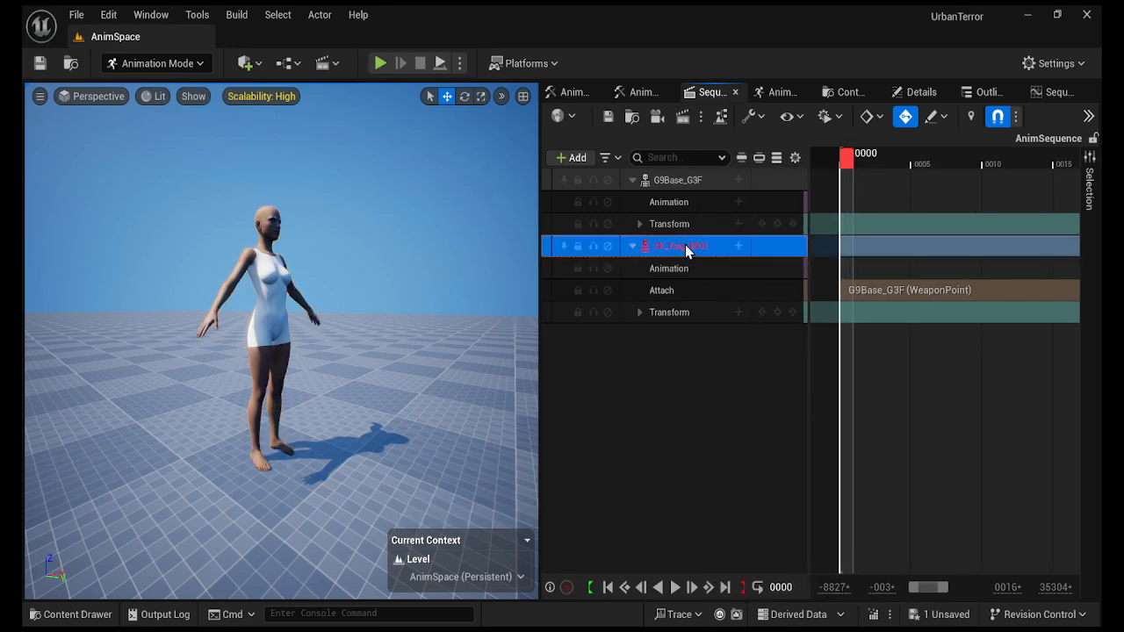
# Delete the SK_Frag_MKII track and select SK_FragNade_01 in Weapons > Grenades > HE > Mesh.
pyautogui.press('Delete')
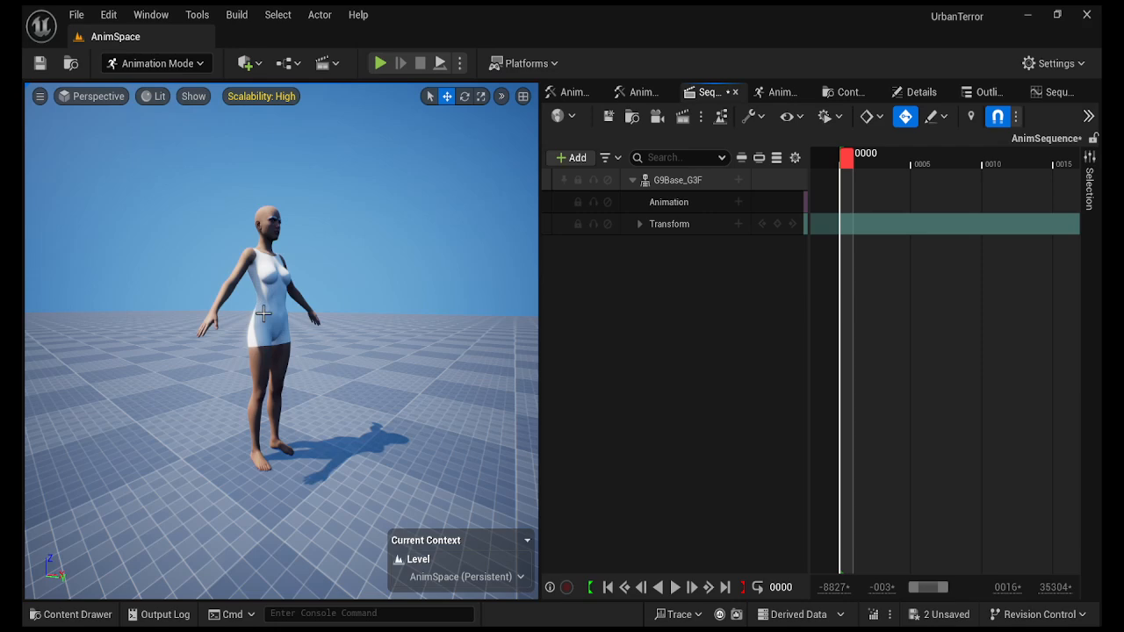
pyautogui.click(84, 618)
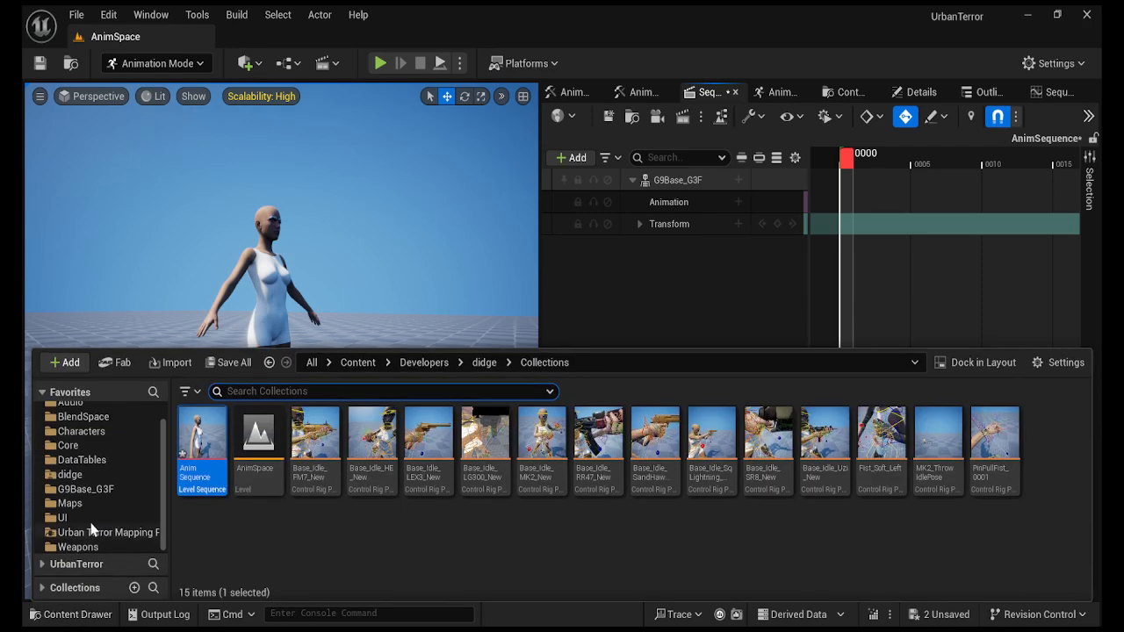
pyautogui.click(79, 546)
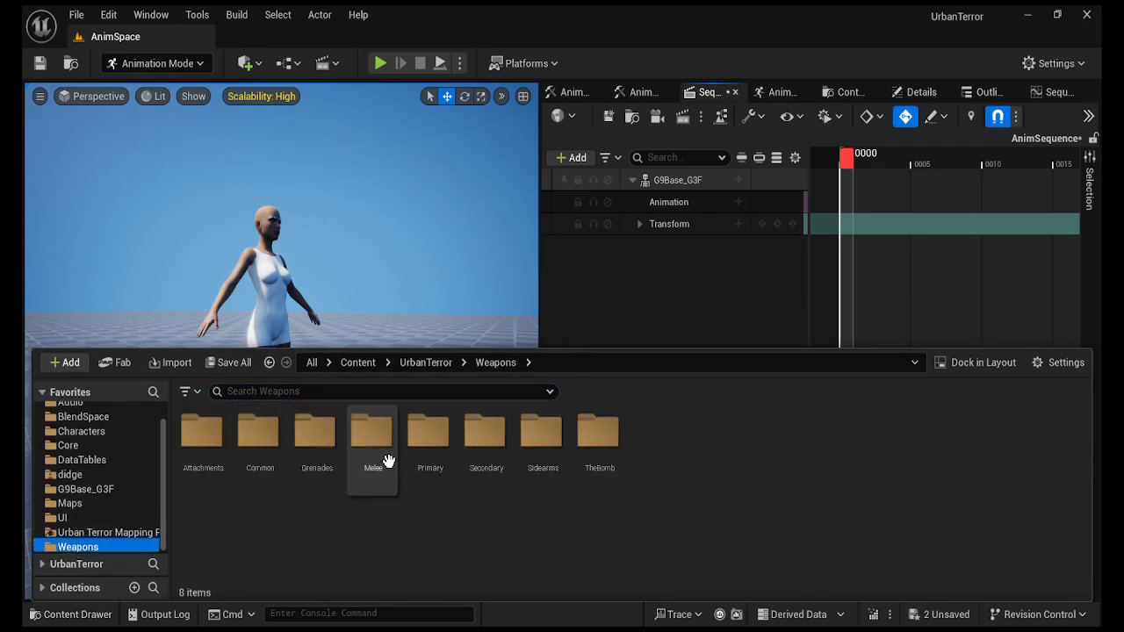
pyautogui.doubleClick(313, 430)
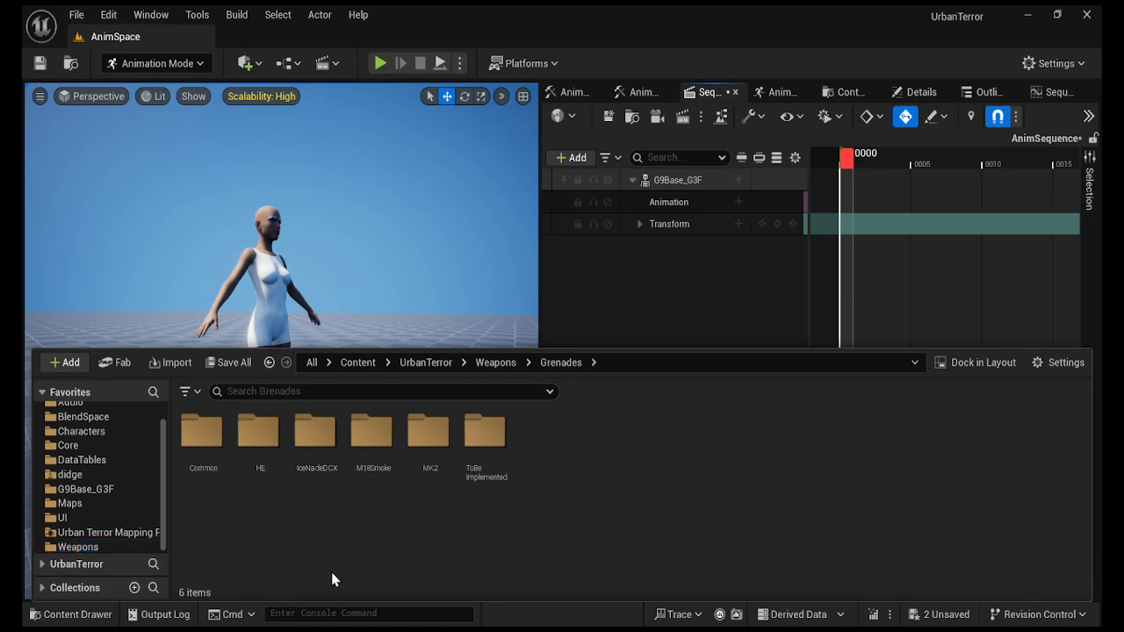
pyautogui.doubleClick(255, 435)
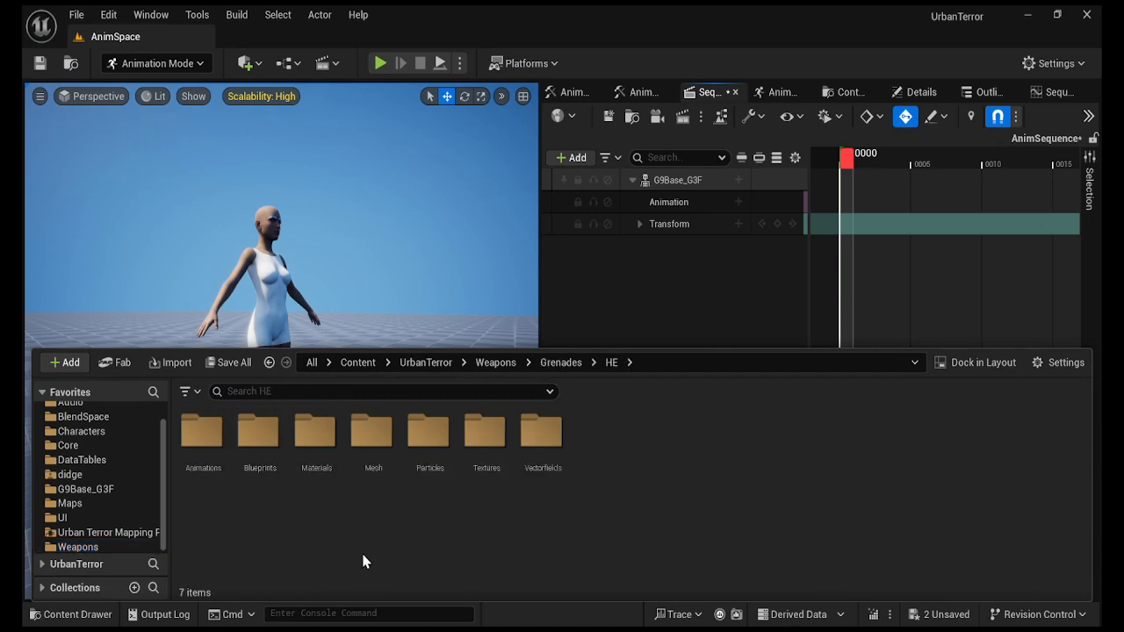
pyautogui.click(373, 432)
pyautogui.doubleClick(373, 432)
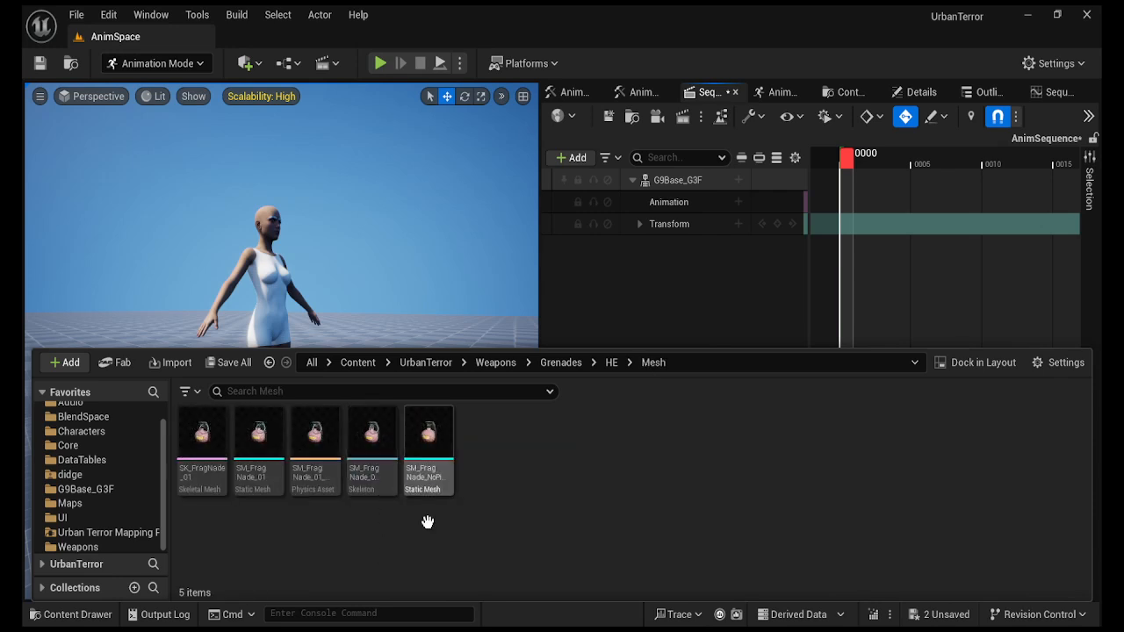
pyautogui.click(204, 448)
pyautogui.click(363, 325)
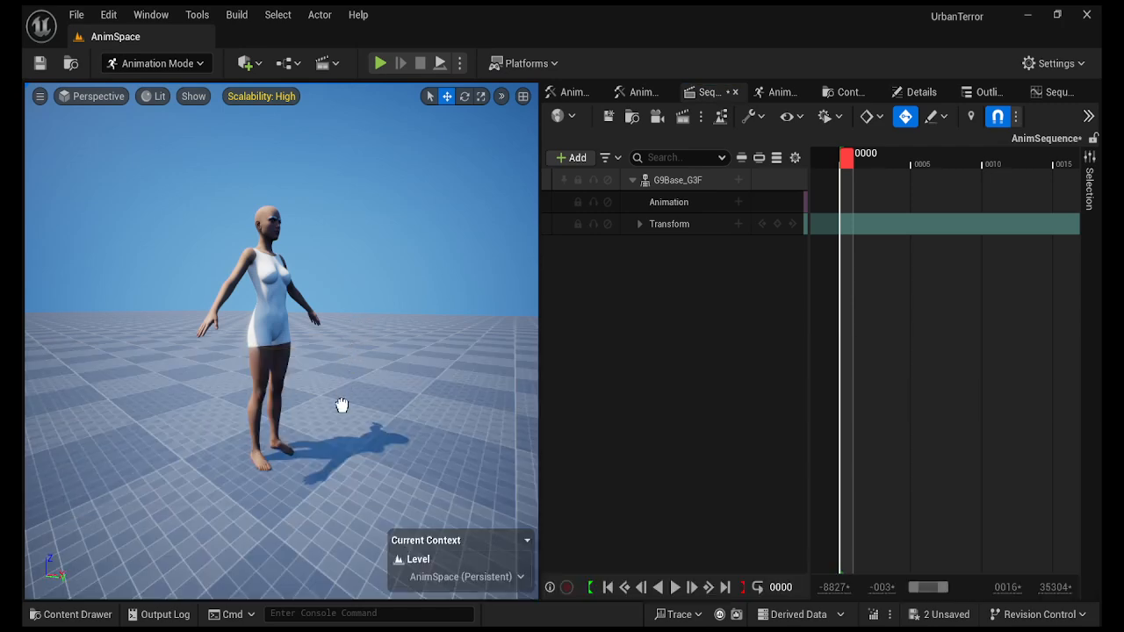
# Place SK_FragNade_01 in the level at location 0,0,0 and add it to the sequence.
pyautogui.moveTo(328, 437); pyautogui.dragTo(327, 439)
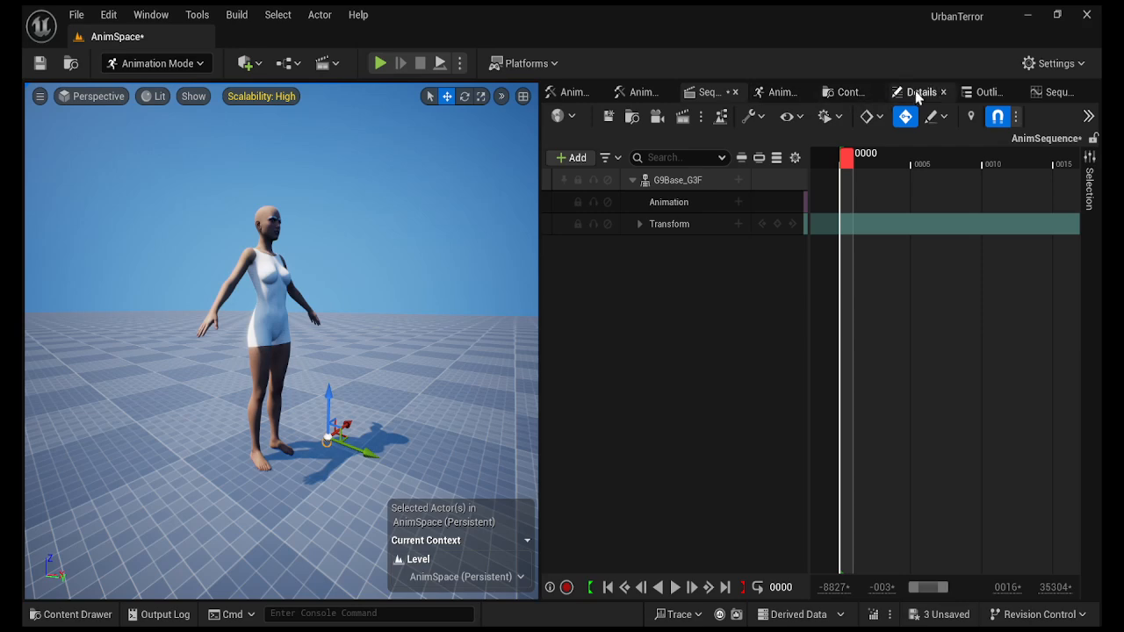
pyautogui.moveTo(917, 96); pyautogui.dragTo(711, 93)
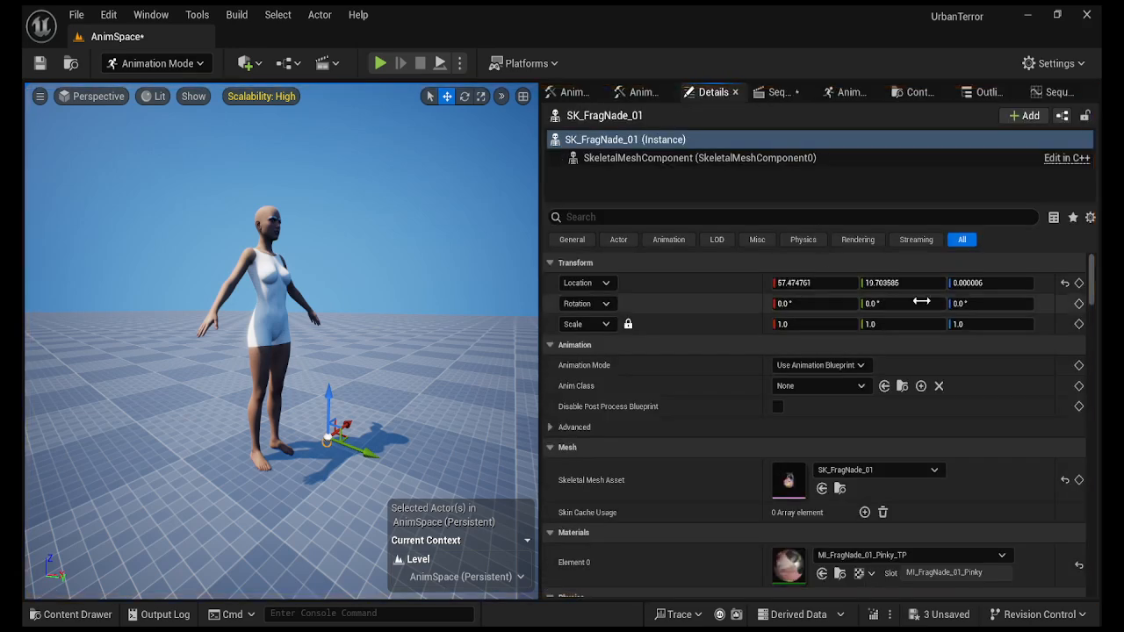
pyautogui.click(1065, 283)
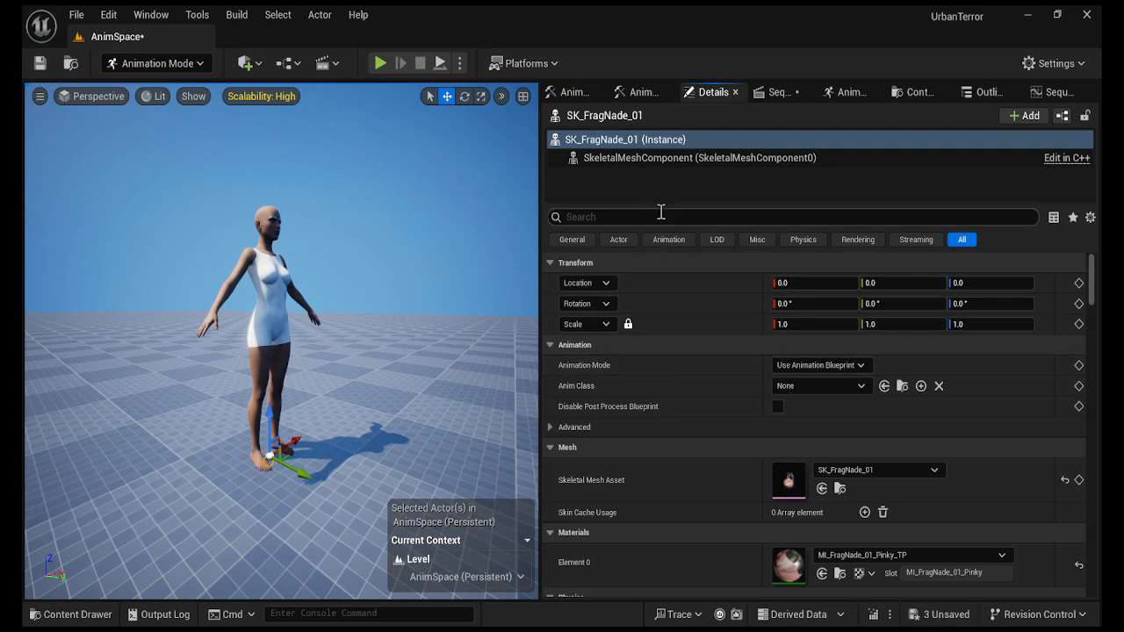
pyautogui.click(768, 95)
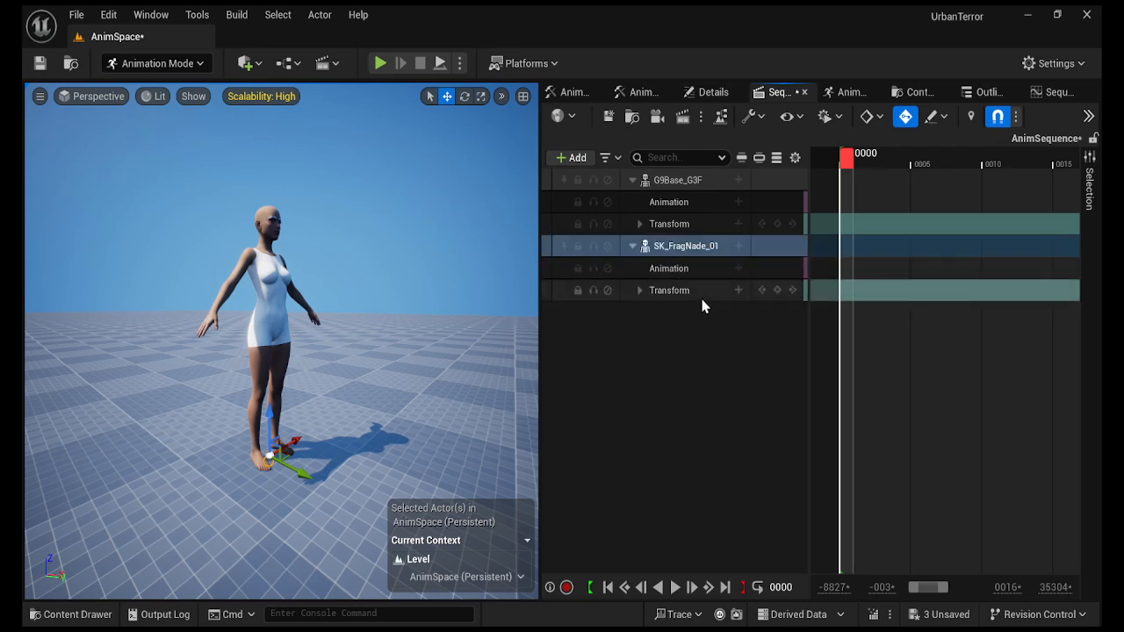
pyautogui.click(737, 250)
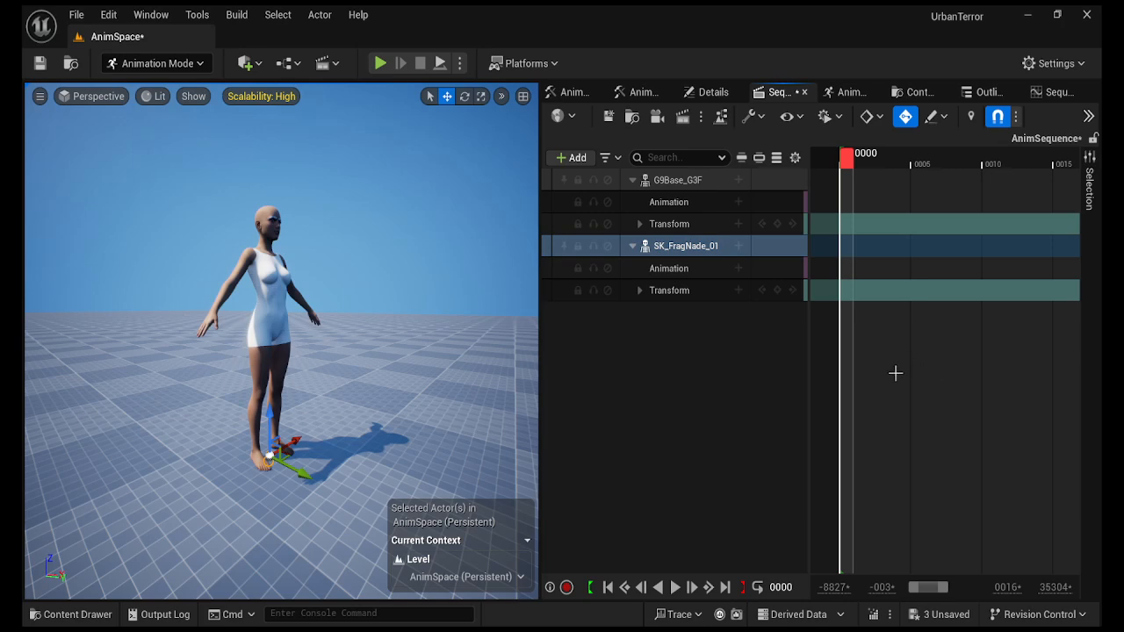
# Attach SK_FragNade_01 to G9Base_G3F's WeaponPoint, then zoom to the hand and widen the timeline.
pyautogui.click(972, 480)
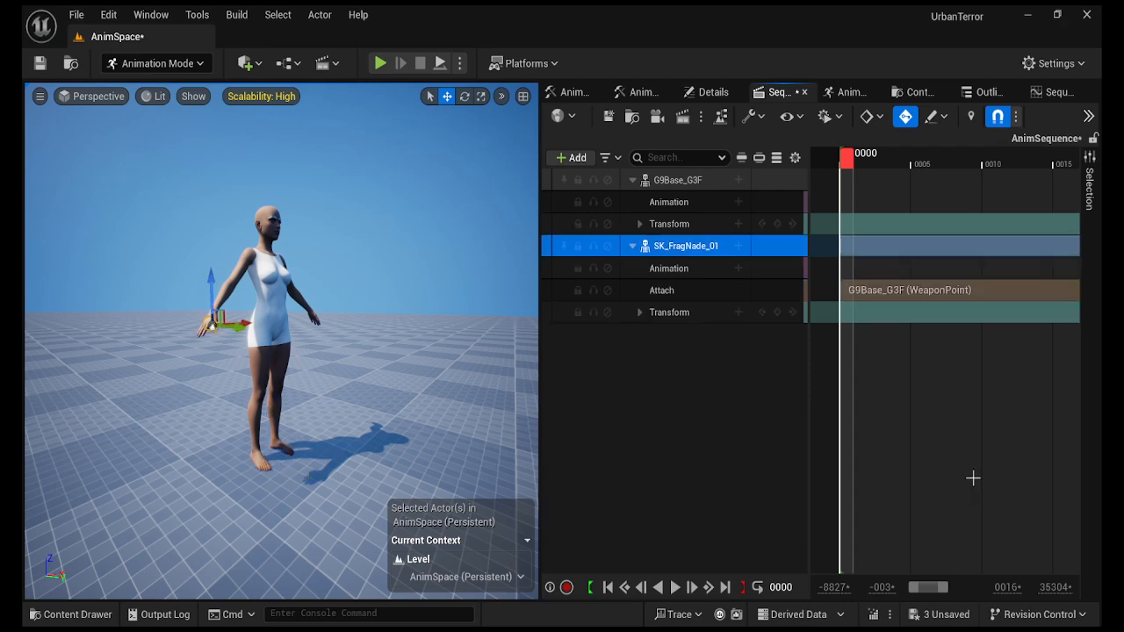
pyautogui.moveTo(366, 386)
pyautogui.mouseDown(button='right')
pyautogui.moveTo(421, 383)
pyautogui.moveTo(299, 384)
pyautogui.moveTo(395, 384)
pyautogui.moveTo(338, 384)
pyautogui.moveTo(373, 385)
pyautogui.mouseUp(button='right')
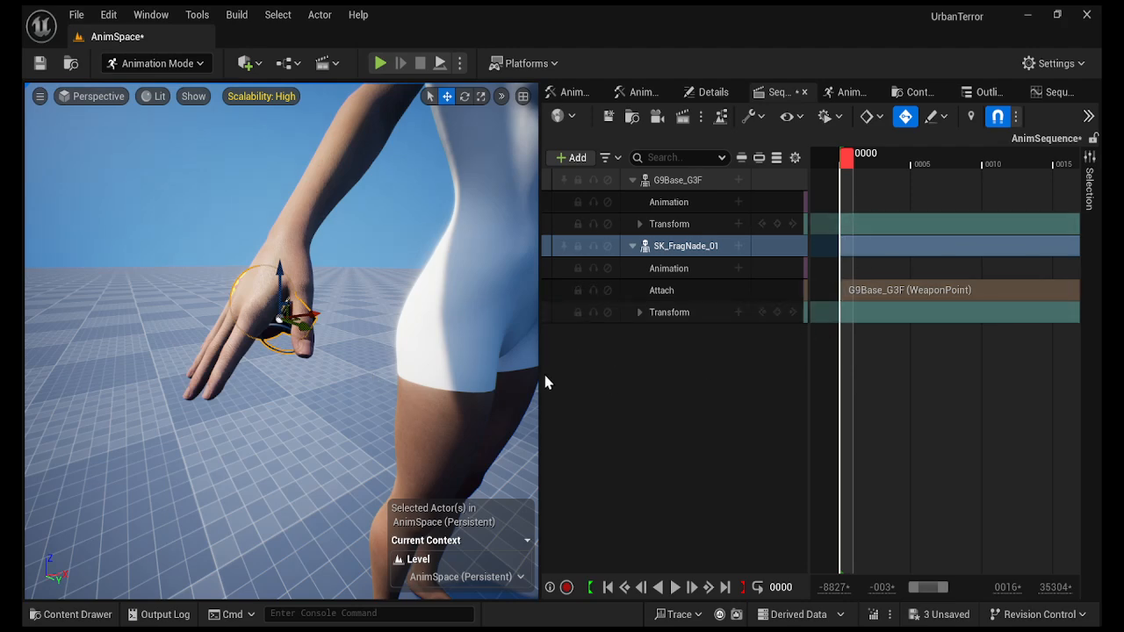
pyautogui.moveTo(539, 375); pyautogui.dragTo(460, 369)
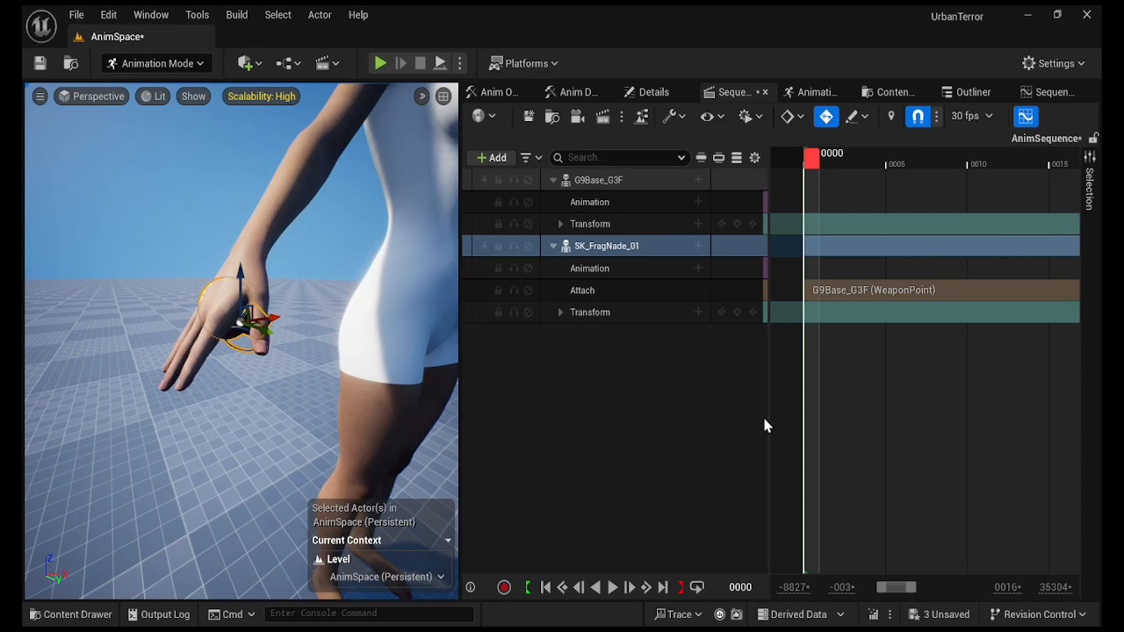
pyautogui.moveTo(768, 419); pyautogui.dragTo(720, 419)
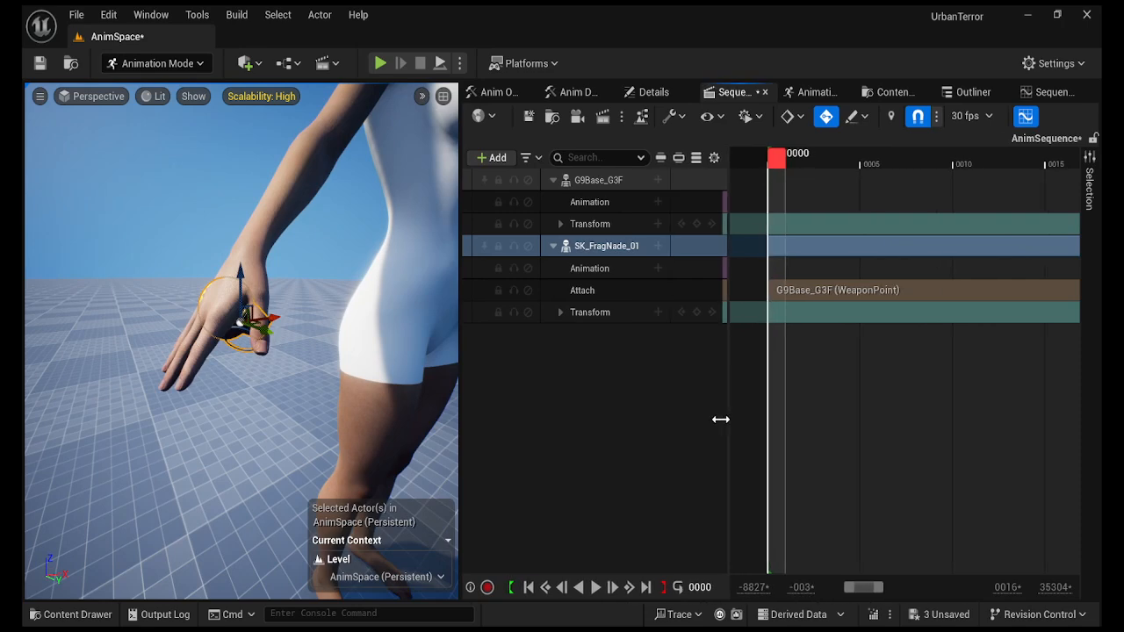
# Drop HE_PinRemove_G9 from HE > Animations > 3P_Anims onto G9Base_G3F's Animation track.
pyautogui.click(88, 614)
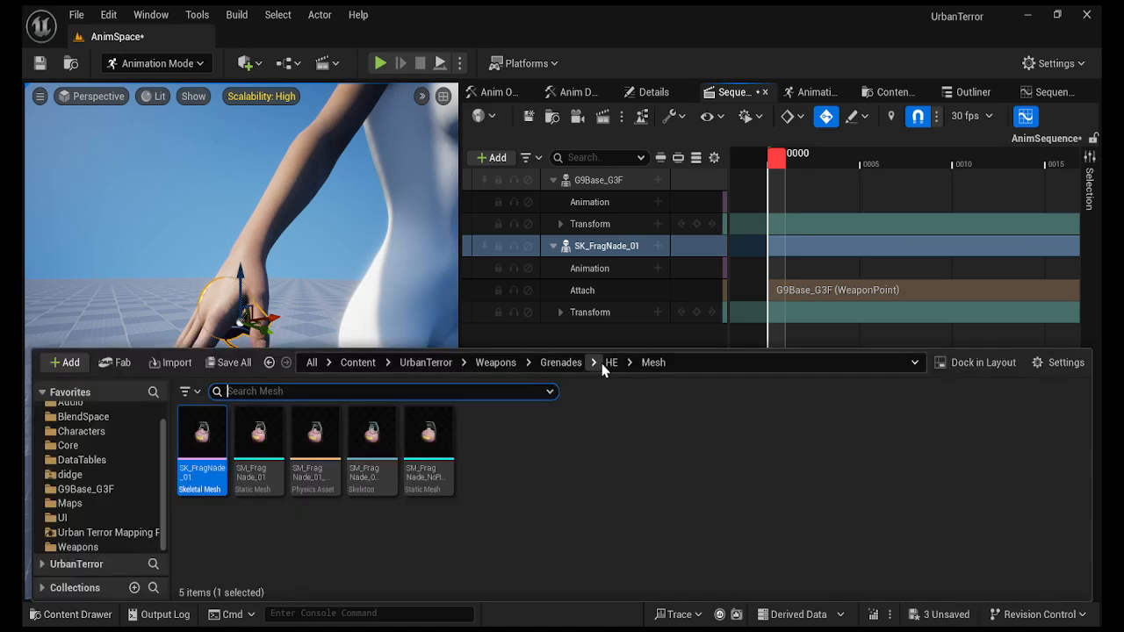
pyautogui.click(567, 363)
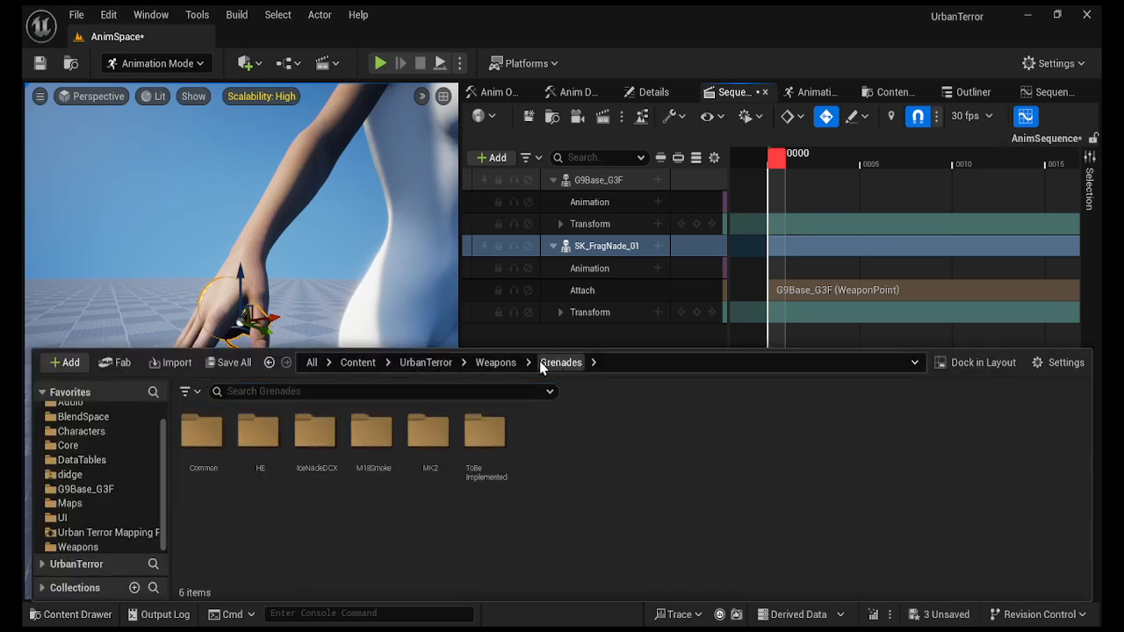
pyautogui.click(265, 432)
pyautogui.doubleClick(266, 432)
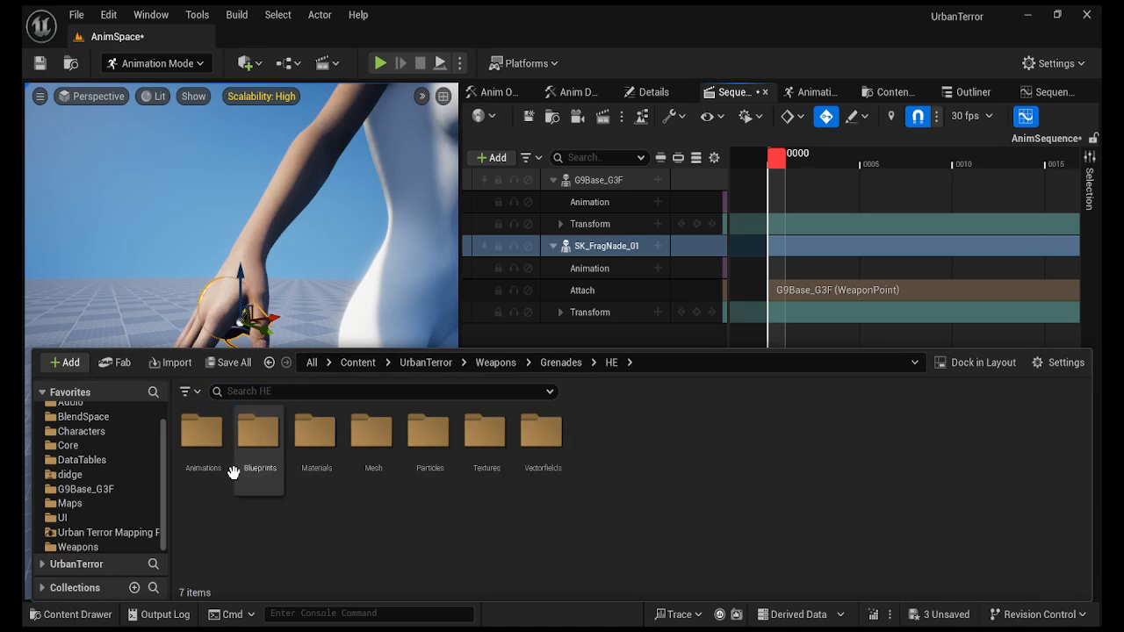
pyautogui.doubleClick(203, 431)
pyautogui.doubleClick(257, 427)
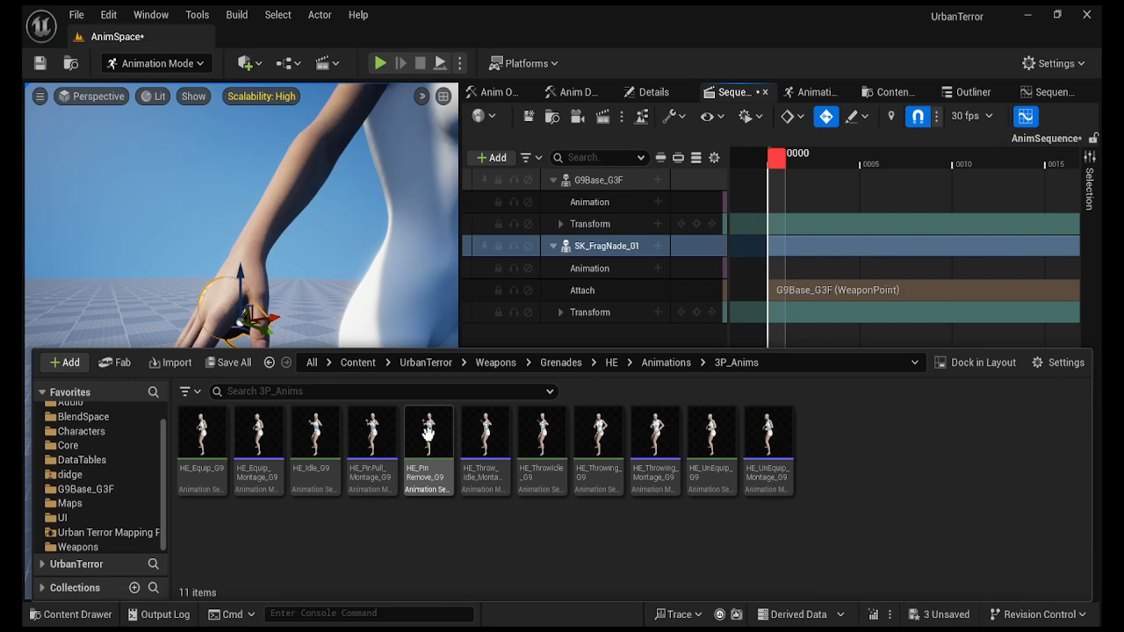
pyautogui.moveTo(428, 434); pyautogui.dragTo(774, 206)
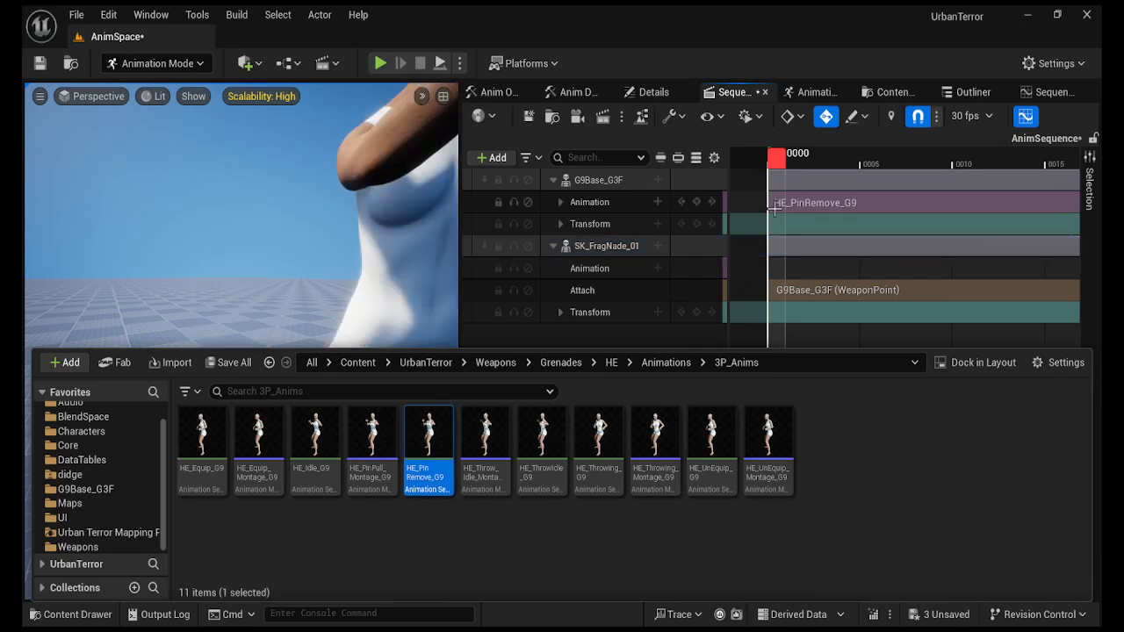
pyautogui.click(605, 268)
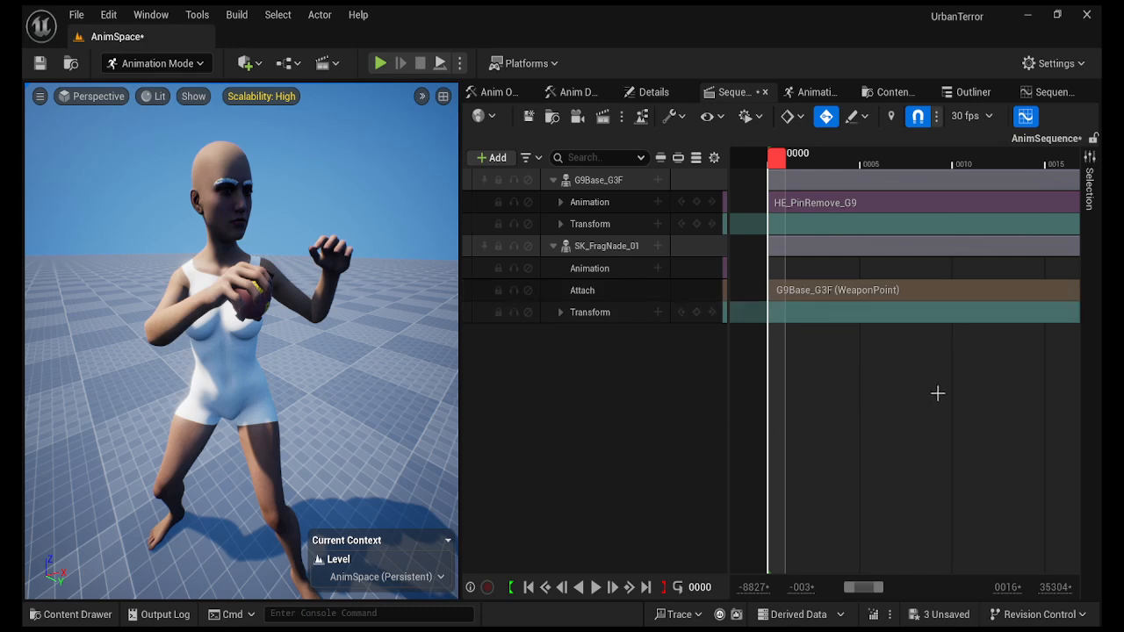
pyautogui.keyDown('ctrl'); pyautogui.scroll(-3, 935, 391); pyautogui.keyUp('ctrl')
# Move the sequence end marker to frame 0030 and scrub to frame 12 to preview the pose.
pyautogui.keyDown('ctrl'); pyautogui.scroll(-3, 936, 392); pyautogui.keyUp('ctrl')
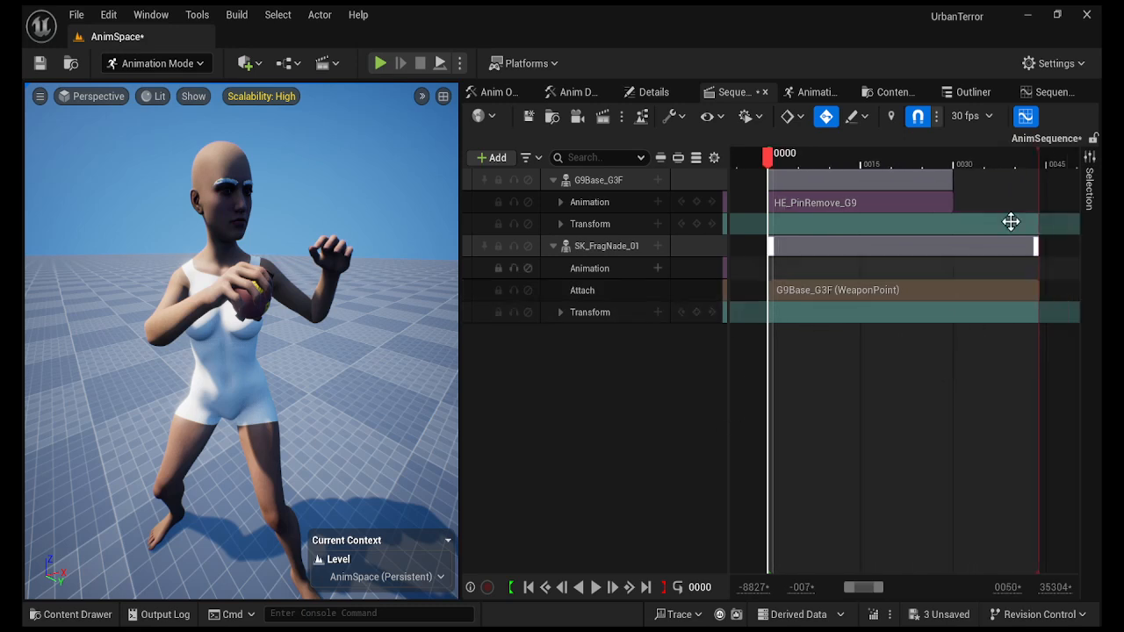
pyautogui.moveTo(1042, 157); pyautogui.dragTo(952, 159)
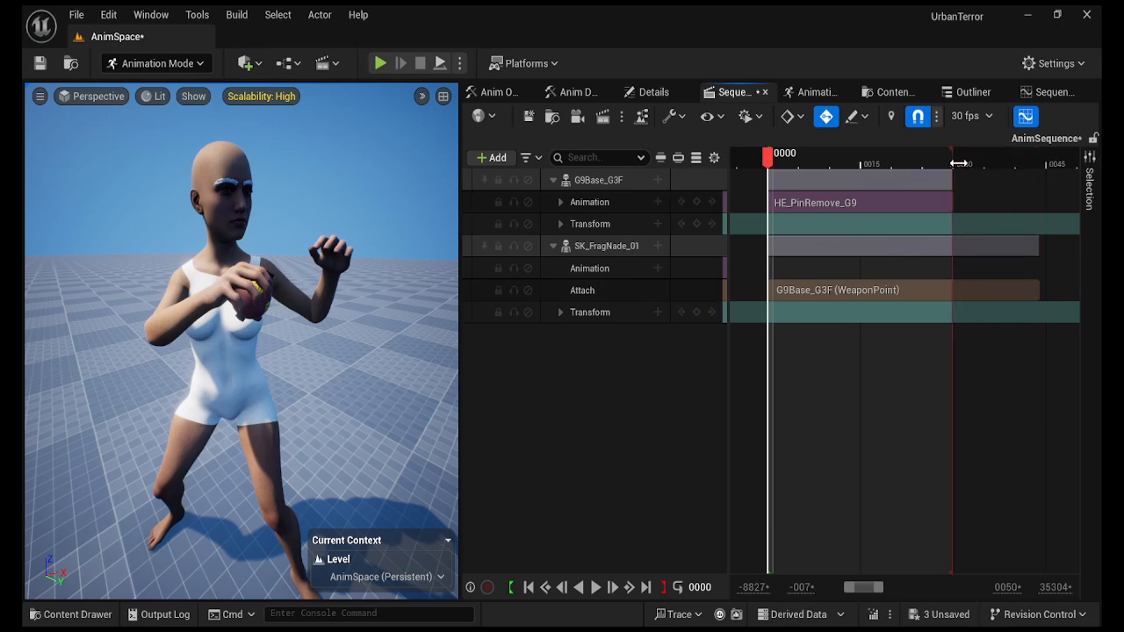
pyautogui.keyDown('ctrl'); pyautogui.scroll(2, 850, 245); pyautogui.keyUp('ctrl')
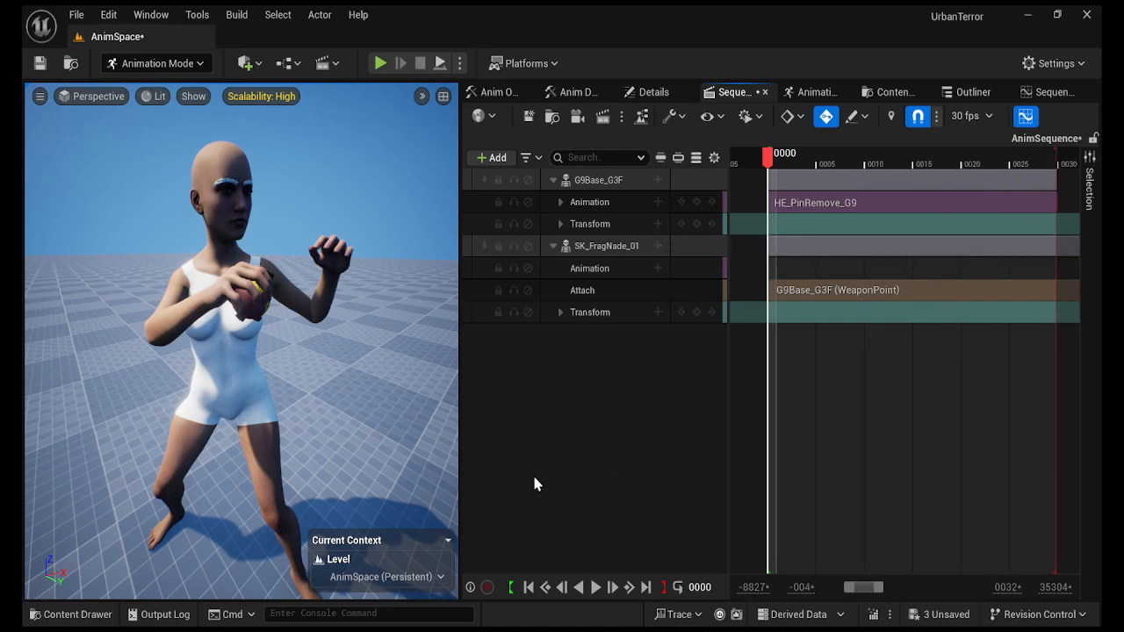
pyautogui.moveTo(769, 156)
pyautogui.mouseDown()
pyautogui.moveTo(1052, 173)
pyautogui.moveTo(1008, 161)
pyautogui.moveTo(951, 162)
pyautogui.moveTo(1042, 173)
pyautogui.moveTo(951, 161)
pyautogui.moveTo(773, 173)
pyautogui.mouseUp()
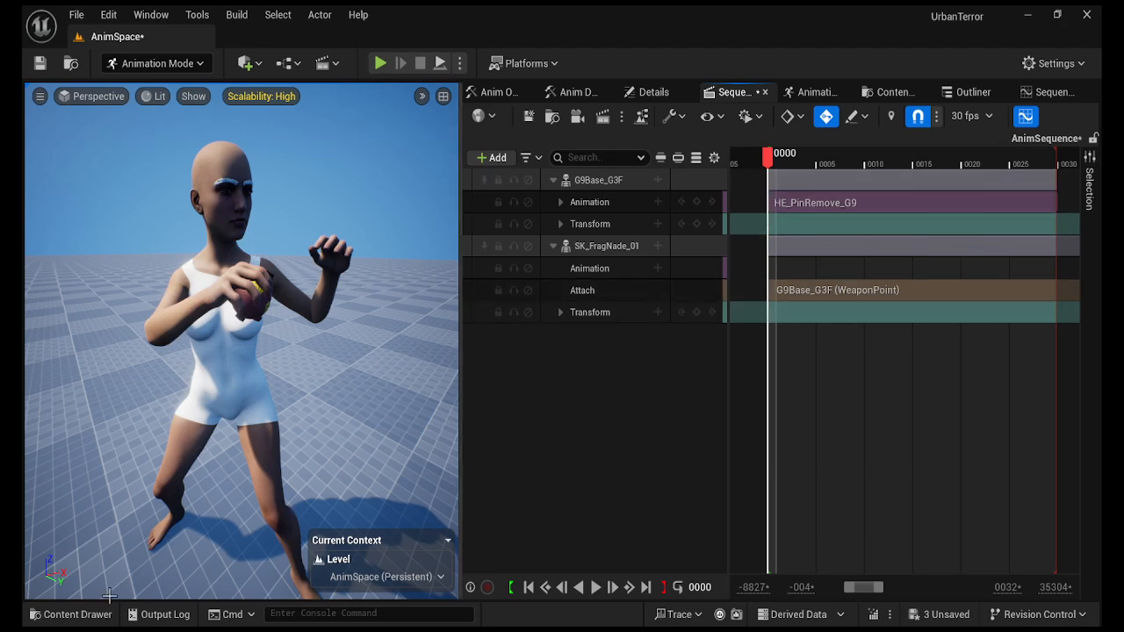
# Create a Control Rig from SK_FragNade_01 in HE > Mesh, then scrub to frame 10.
pyautogui.click(83, 614)
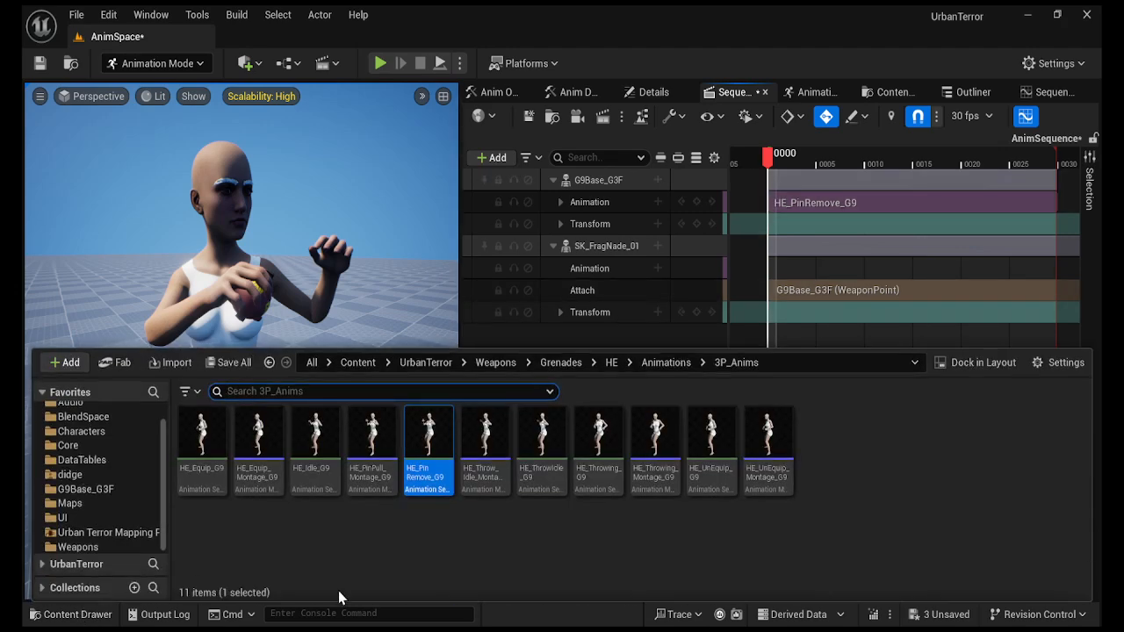
pyautogui.click(612, 363)
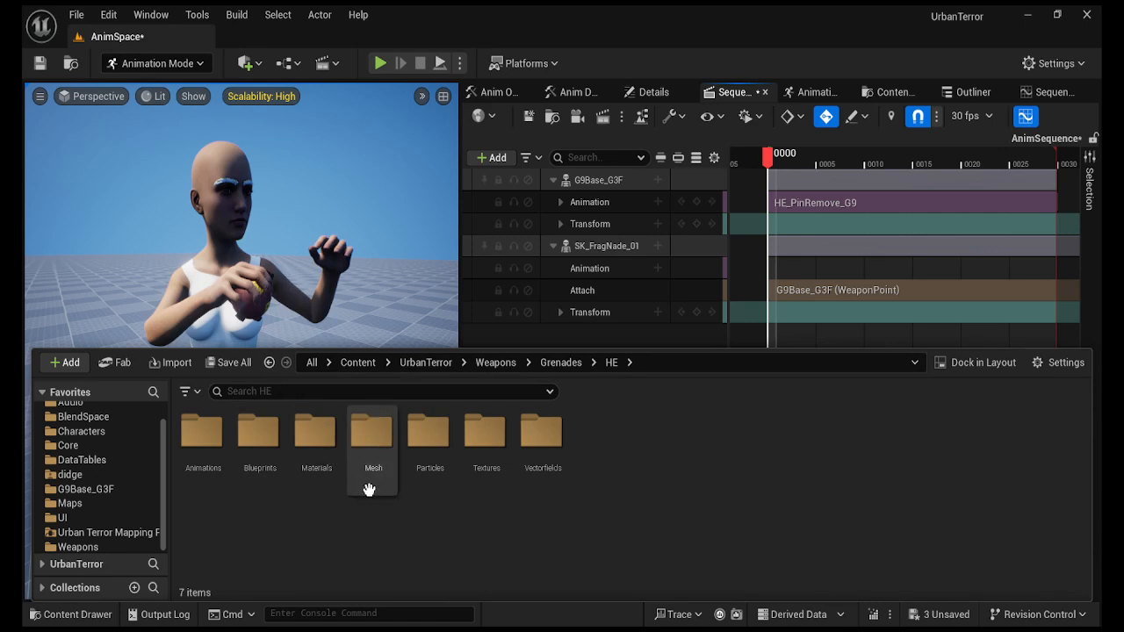
pyautogui.doubleClick(372, 435)
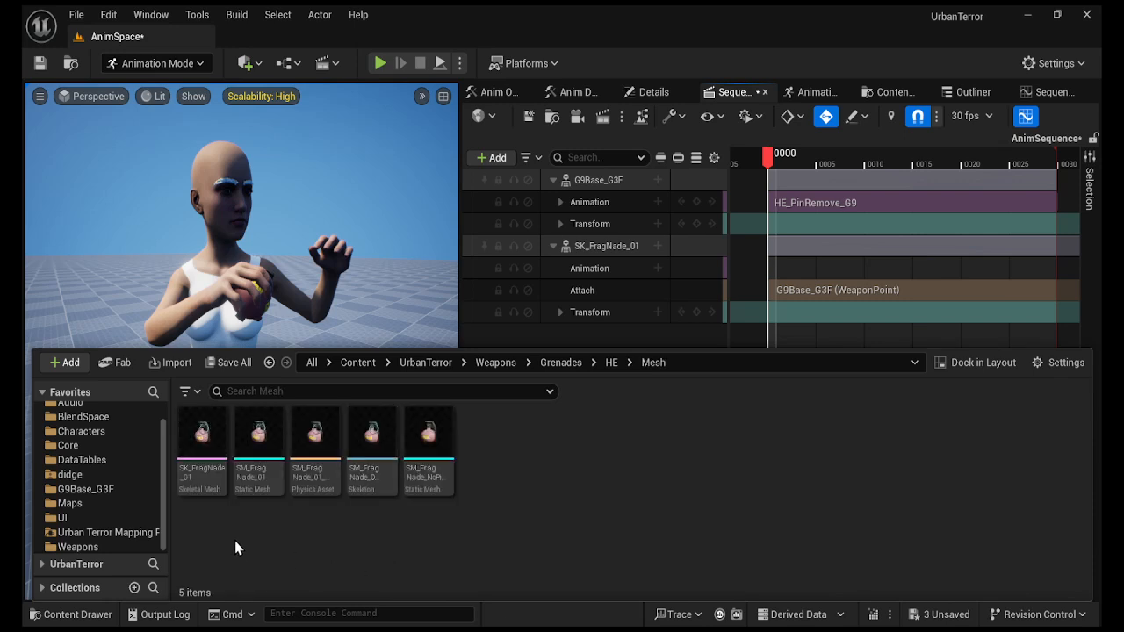
pyautogui.click(213, 442)
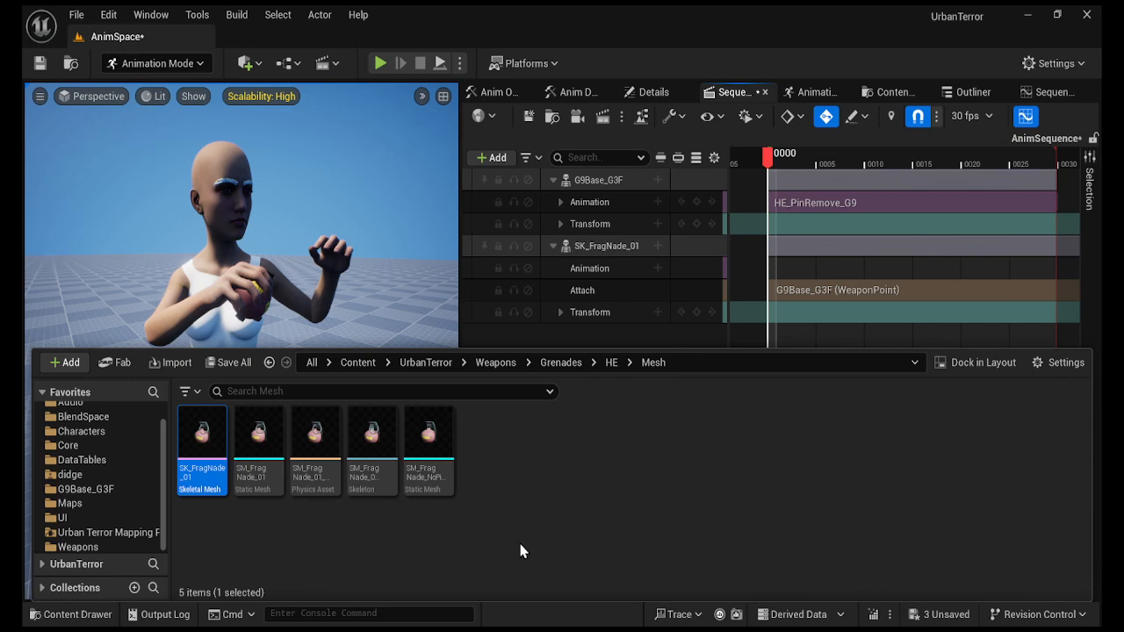
pyautogui.click(496, 450)
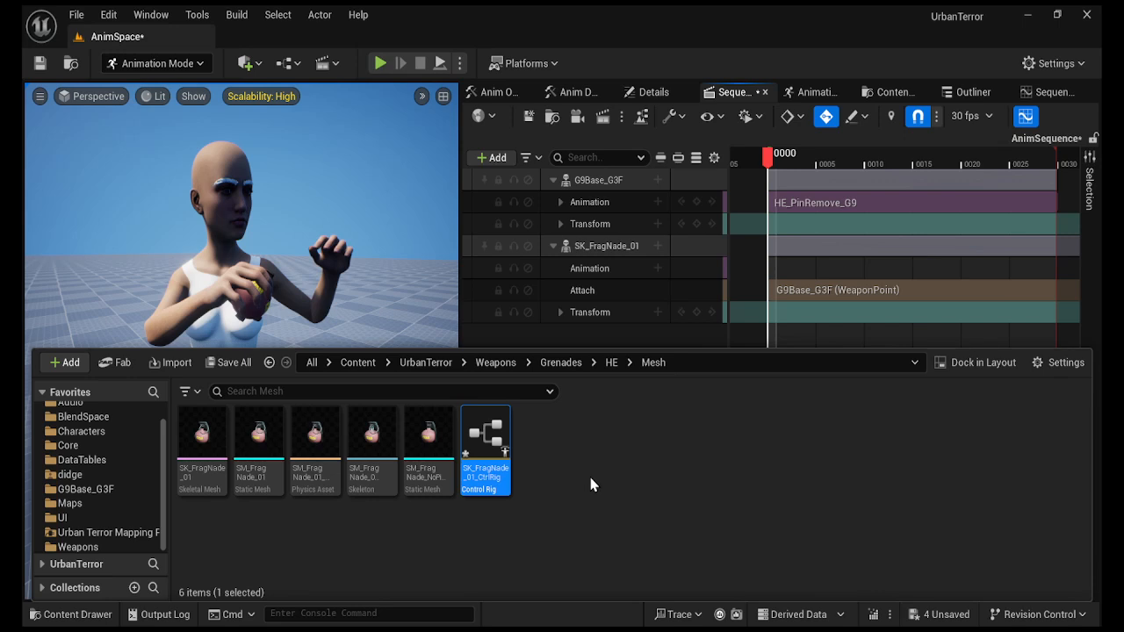
pyautogui.hotkey('ctrl', 'space')
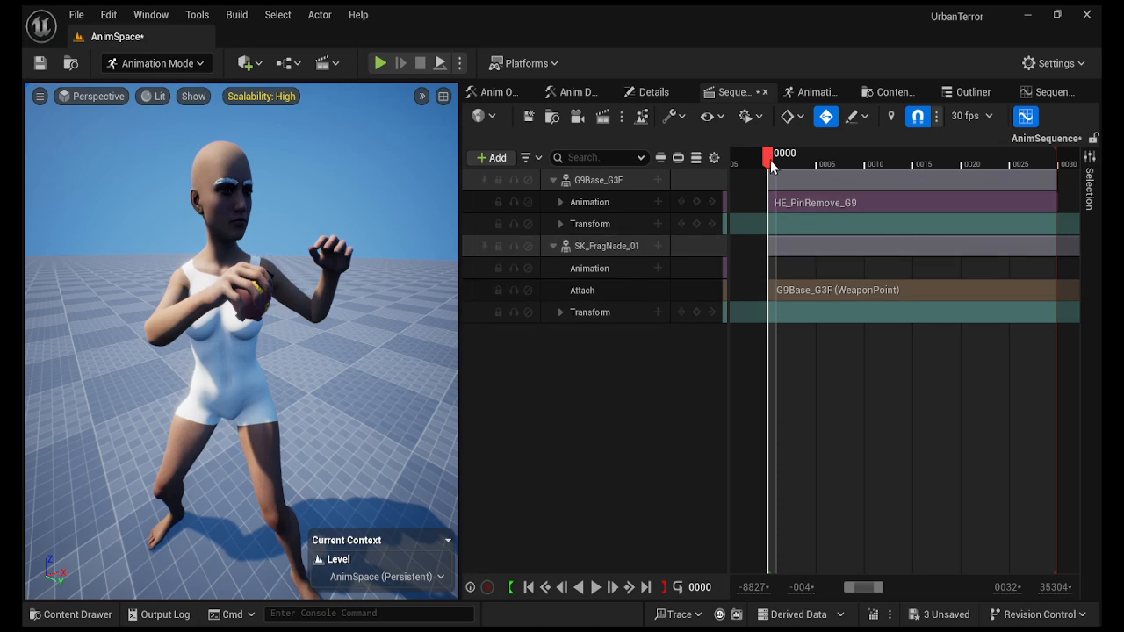
pyautogui.moveTo(771, 160)
pyautogui.mouseDown()
pyautogui.moveTo(866, 183)
pyautogui.moveTo(935, 183)
pyautogui.moveTo(838, 173)
pyautogui.moveTo(871, 185)
pyautogui.moveTo(955, 183)
pyautogui.moveTo(773, 176)
pyautogui.mouseUp()
# Select the G9Base_G3F track for baking to its control rig and orbit toward the grenade hand.
pyautogui.click(595, 184)
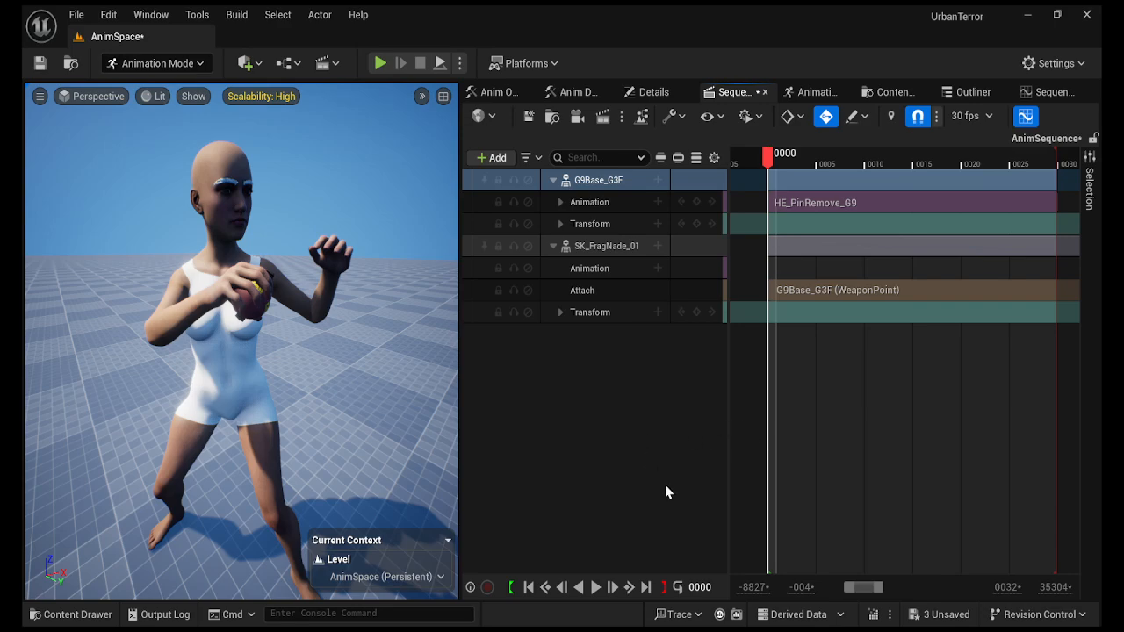
pyautogui.moveTo(362, 431); pyautogui.dragTo(328, 421, button='right')
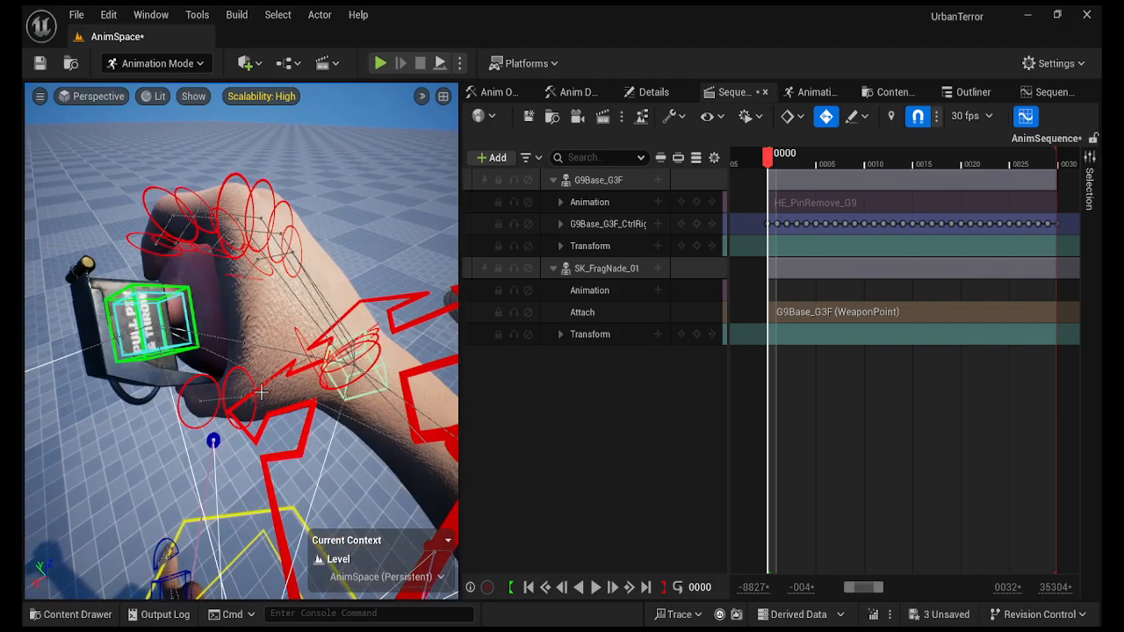
# Select WeaponRight_ctrl and delete all of its keys.
pyautogui.click(186, 350)
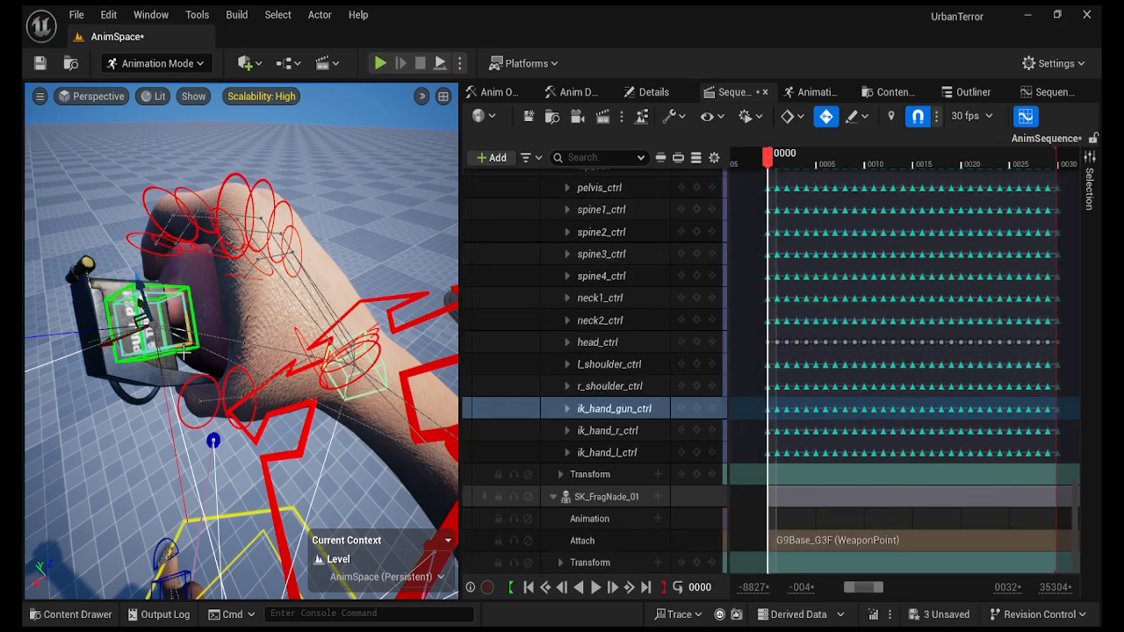
pyautogui.click(184, 350)
pyautogui.moveTo(206, 494); pyautogui.dragTo(275, 488, button='right')
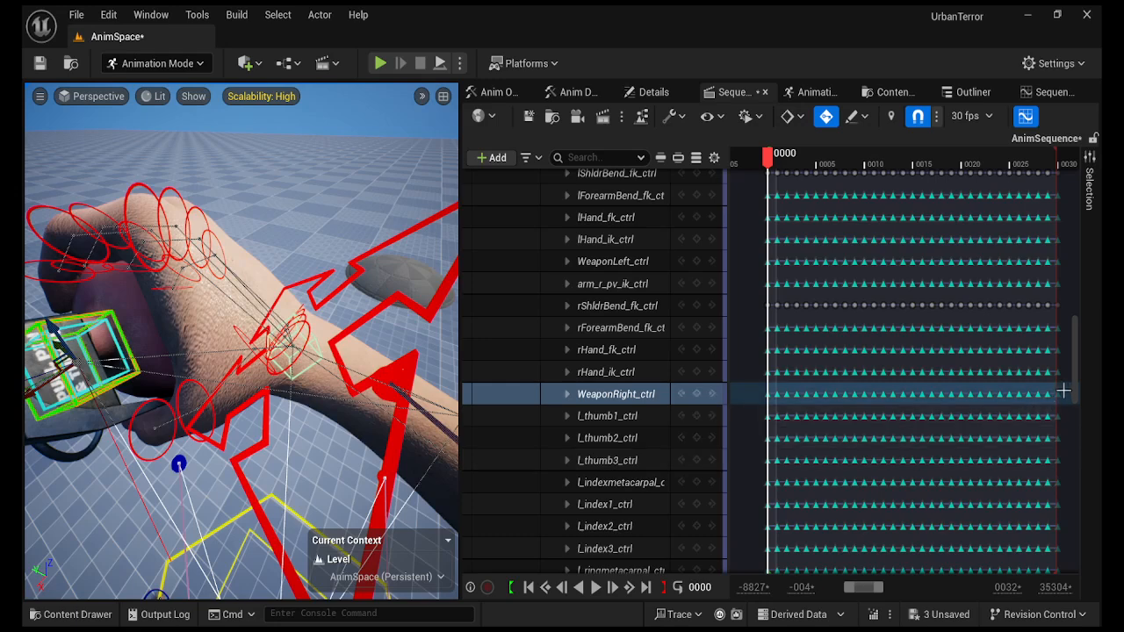
pyautogui.moveTo(1066, 389); pyautogui.dragTo(776, 401)
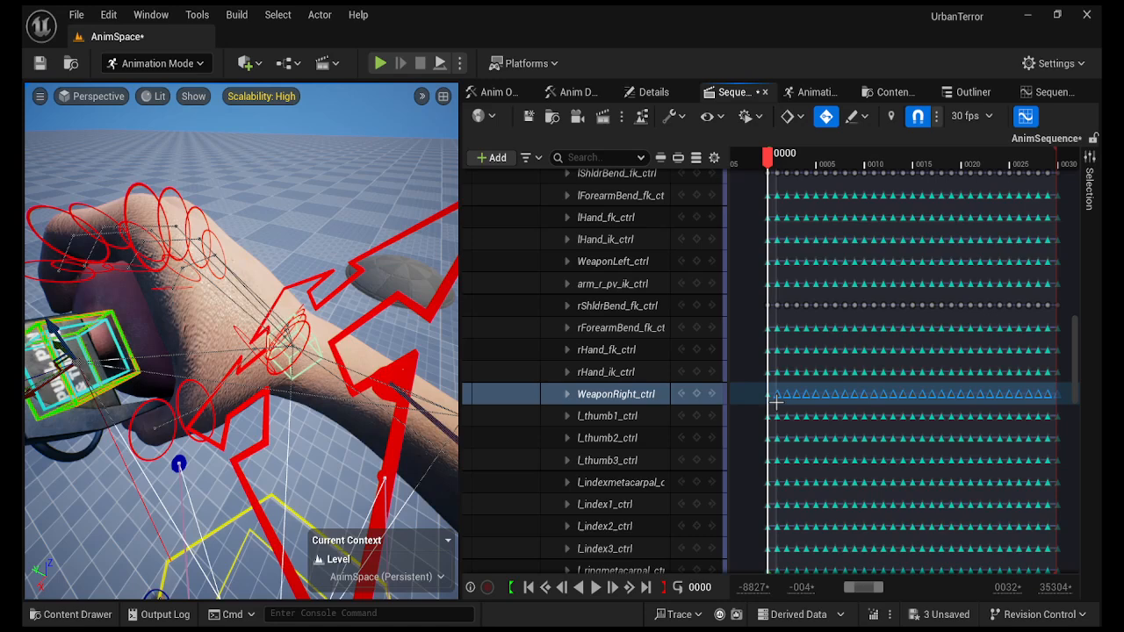
pyautogui.press('Delete')
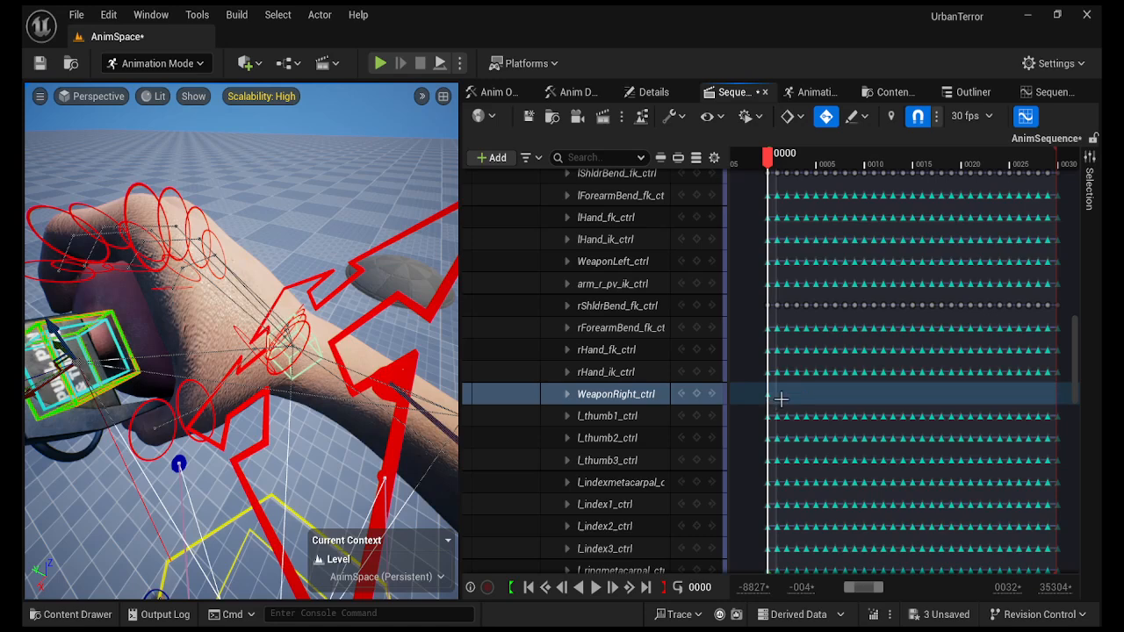
# Create a constraint linking rHand_ik_ctrl to WeaponRight_ctrl.
pyautogui.click(822, 97)
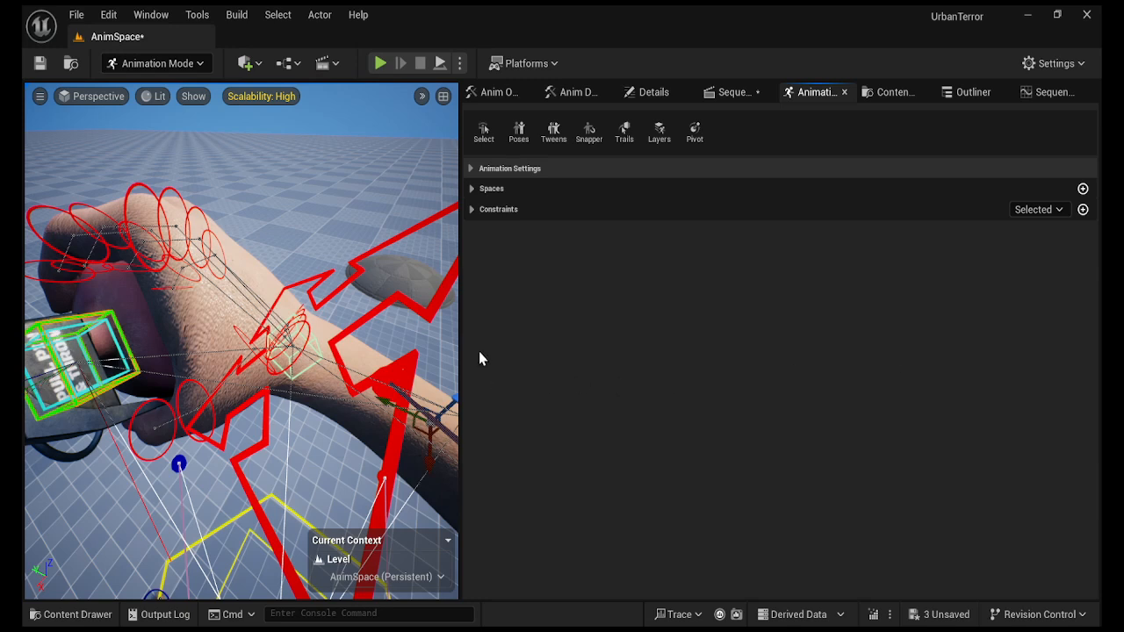
pyautogui.click(417, 359)
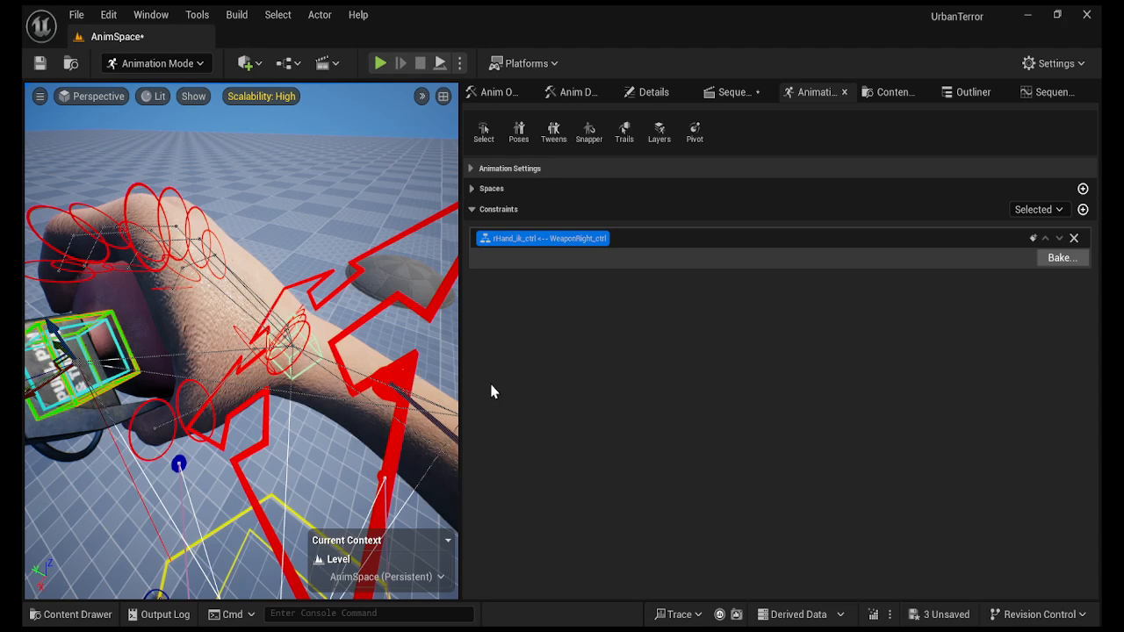
pyautogui.click(724, 93)
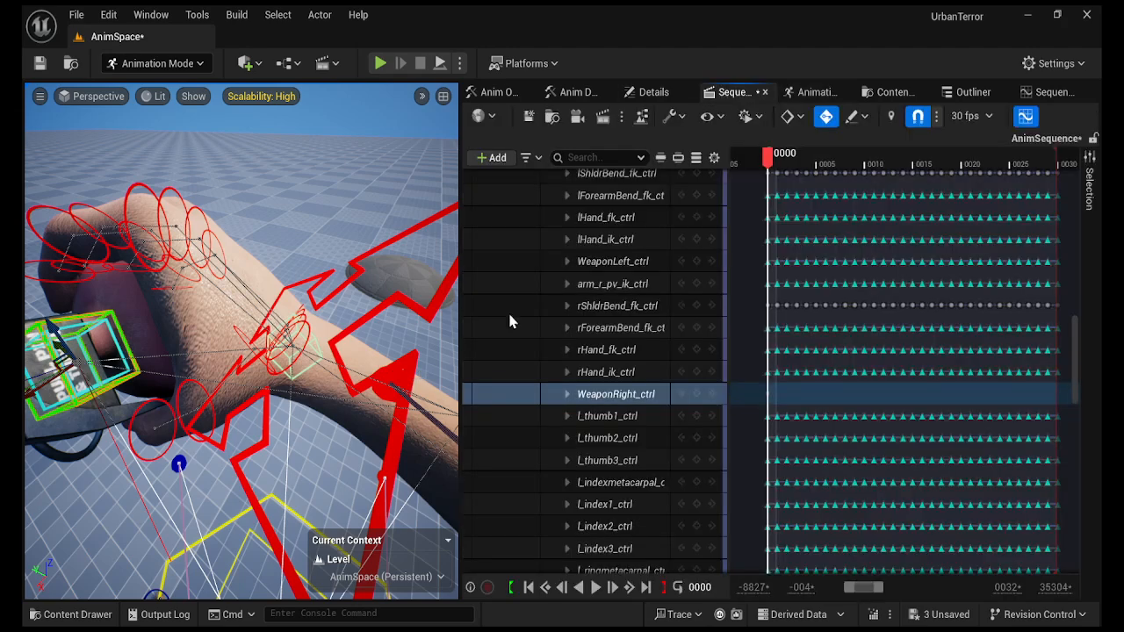
# Select rHand_ik_ctrl, scrub toward frame 0030 to check the hand, then open the Content Drawer.
pyautogui.click(405, 368)
pyautogui.keyDown('alt'); pyautogui.moveTo(290, 507); pyautogui.dragTo(289, 504); pyautogui.keyUp('alt')
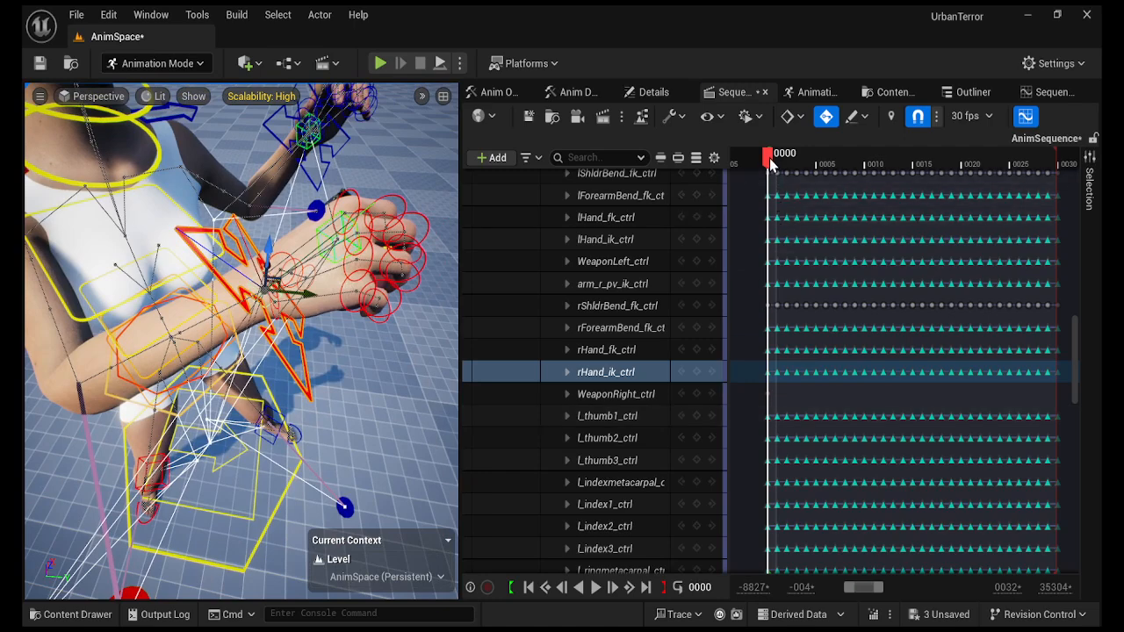
pyautogui.moveTo(770, 158); pyautogui.dragTo(938, 176)
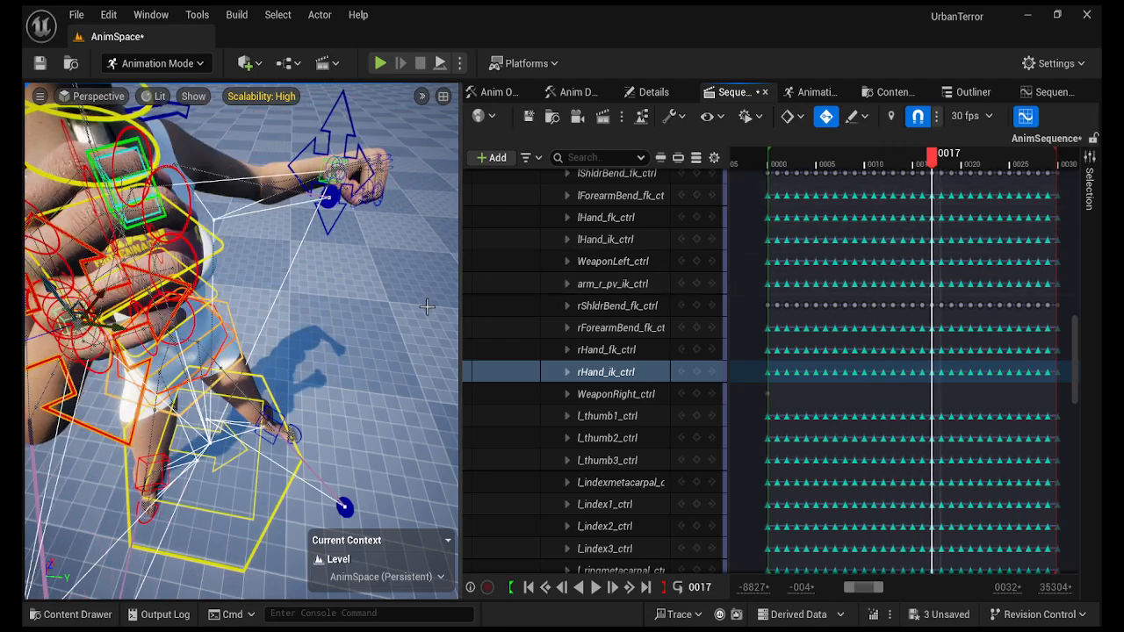
pyautogui.moveTo(242, 342); pyautogui.dragTo(189, 320, button='right')
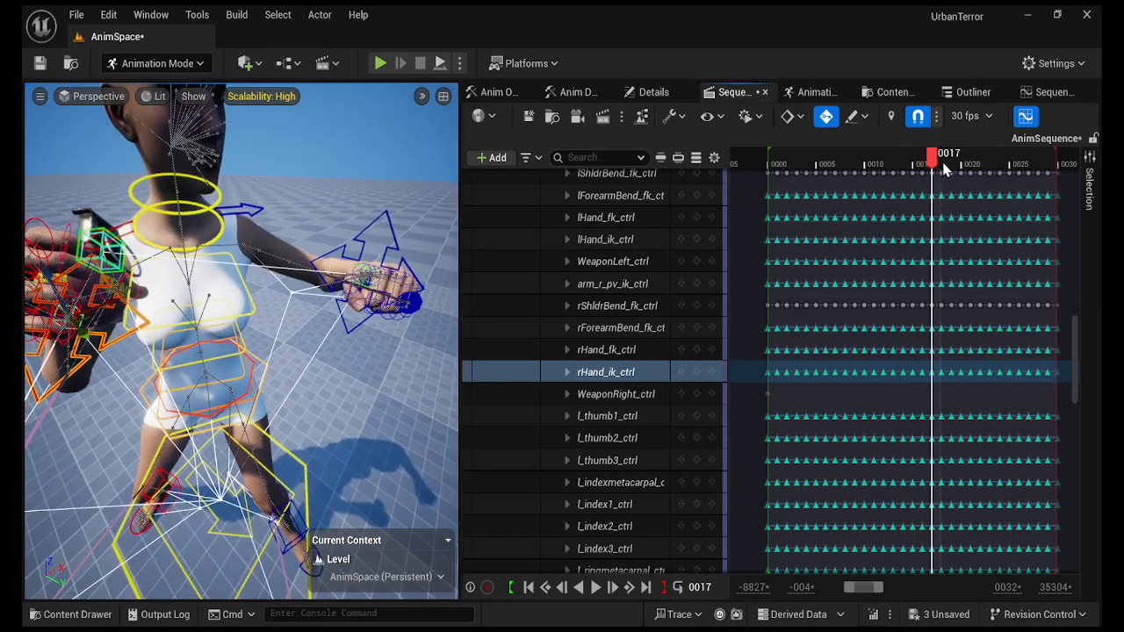
pyautogui.moveTo(941, 159); pyautogui.dragTo(1064, 176)
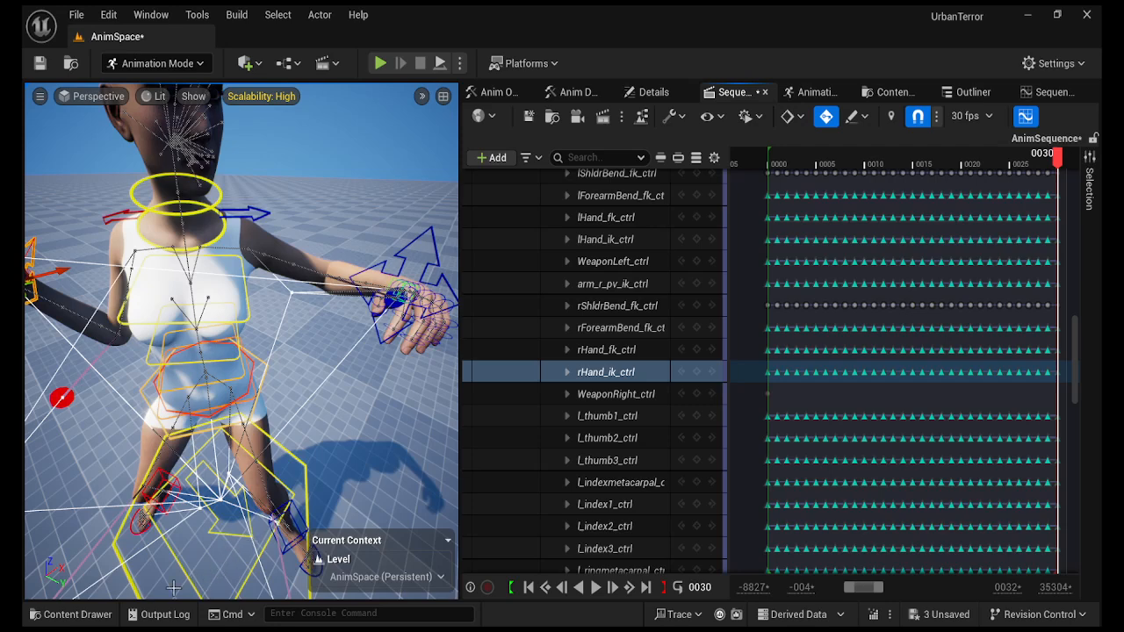
pyautogui.click(83, 617)
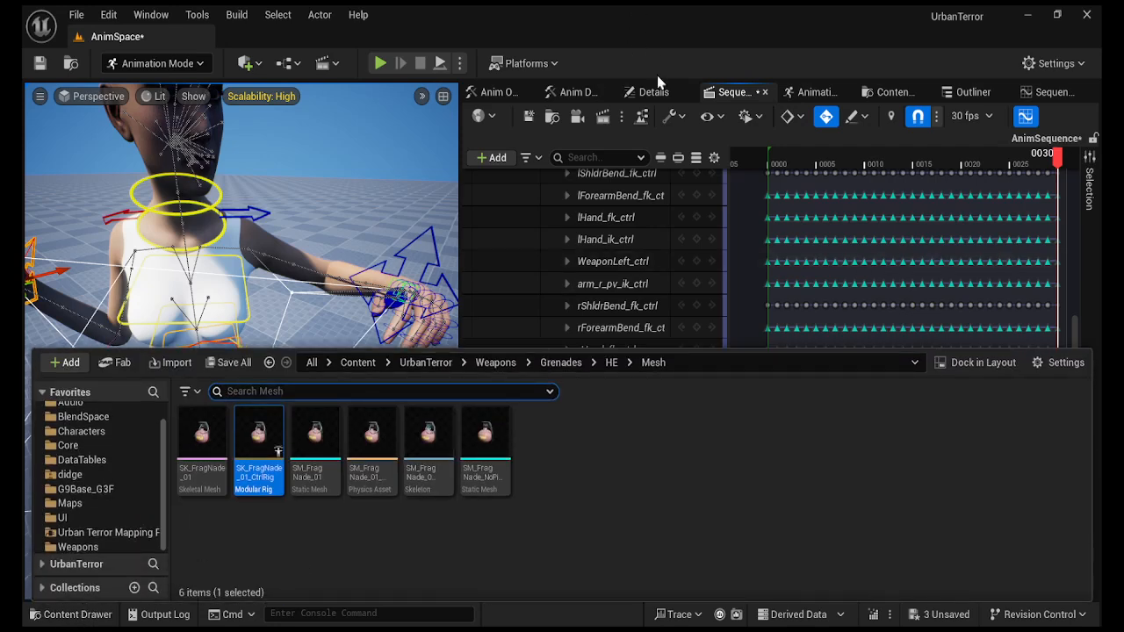
# Remove the G9Base_G3F_CtrlRig track from the character.
pyautogui.moveTo(1078, 327); pyautogui.dragTo(1080, 215)
pyautogui.click(625, 227)
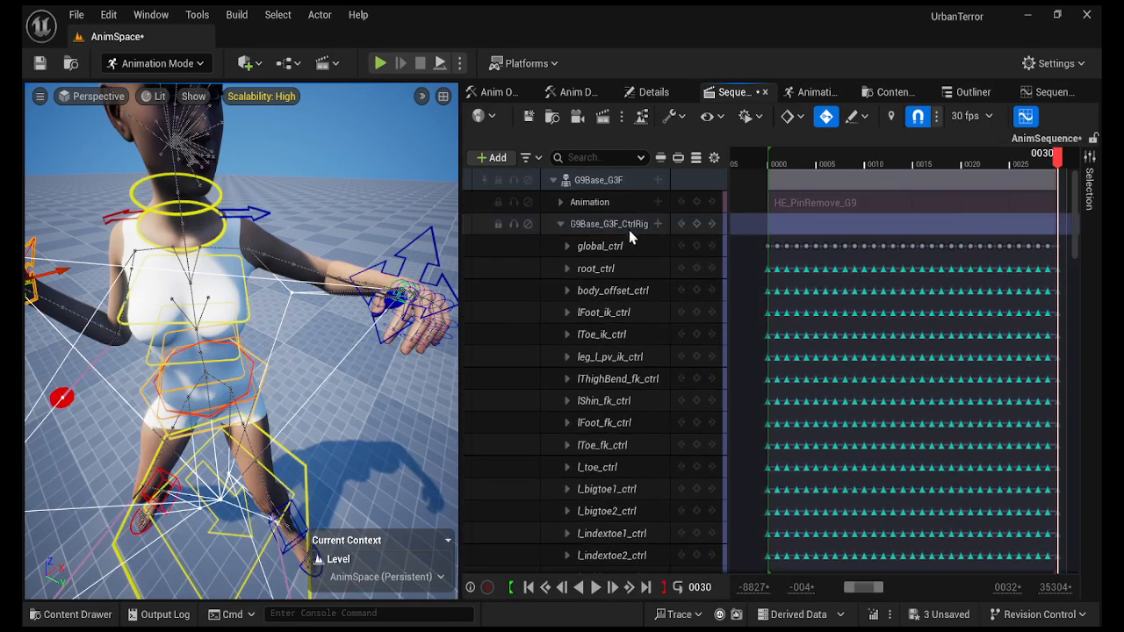
pyautogui.click(799, 201)
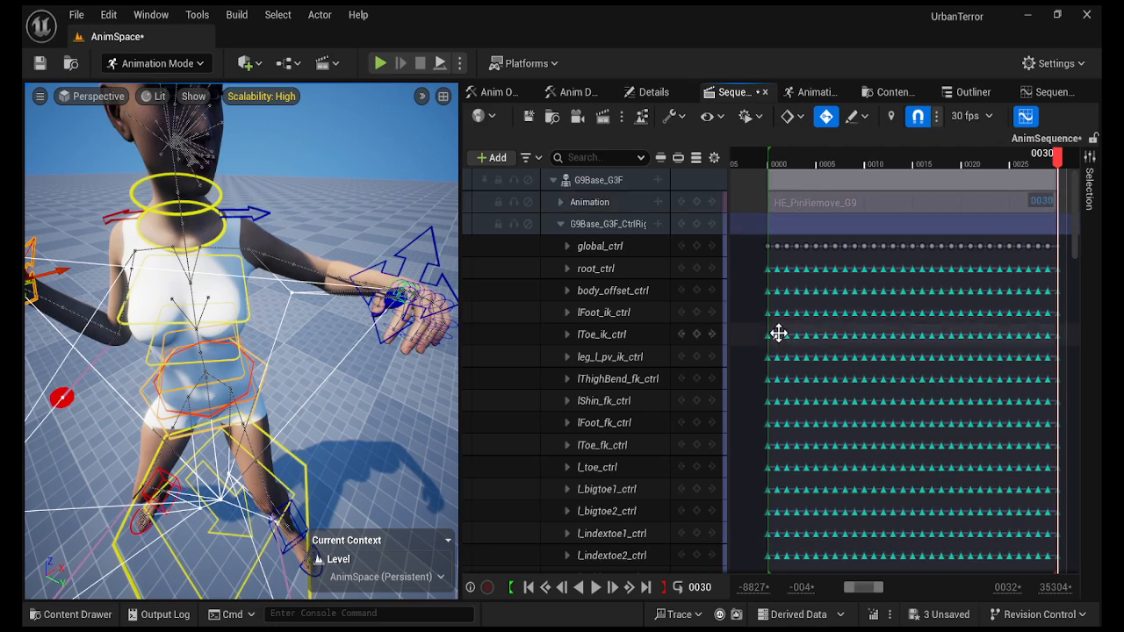
pyautogui.click(613, 223)
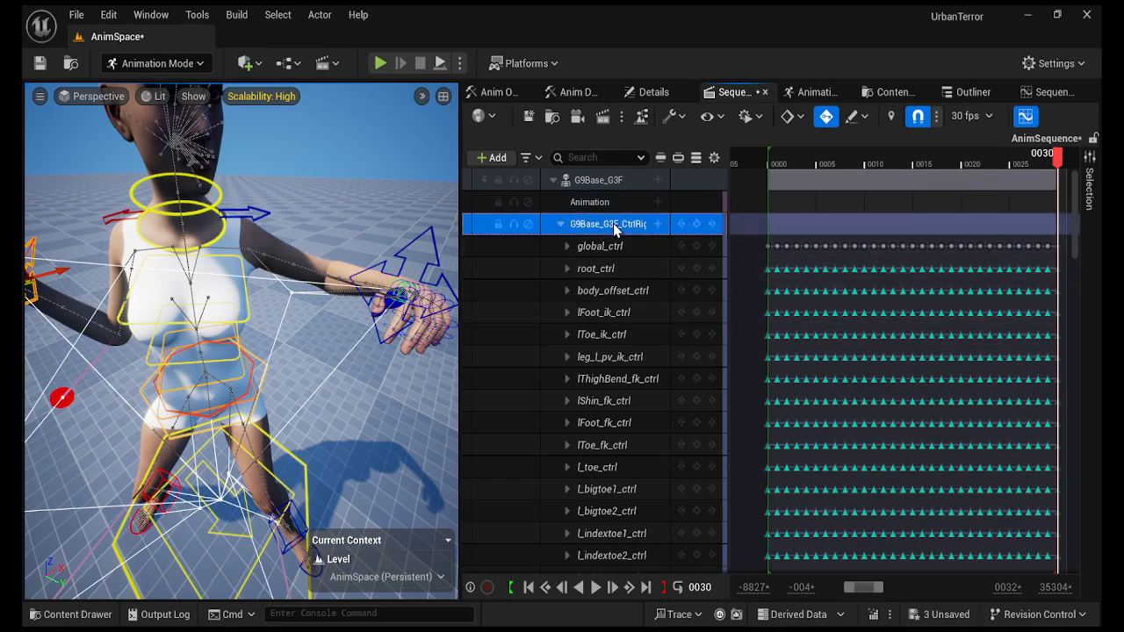
pyautogui.press('Delete')
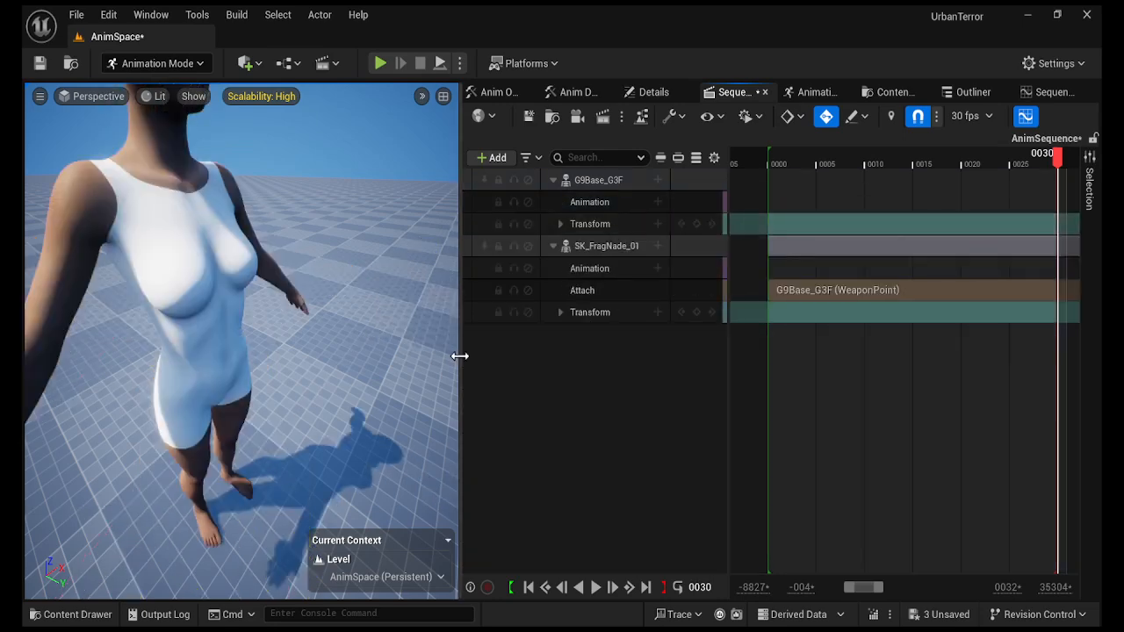
# Try adding the MK2 pin removal clip from the MK2 3P_Anims folder, then cancel.
pyautogui.click(72, 614)
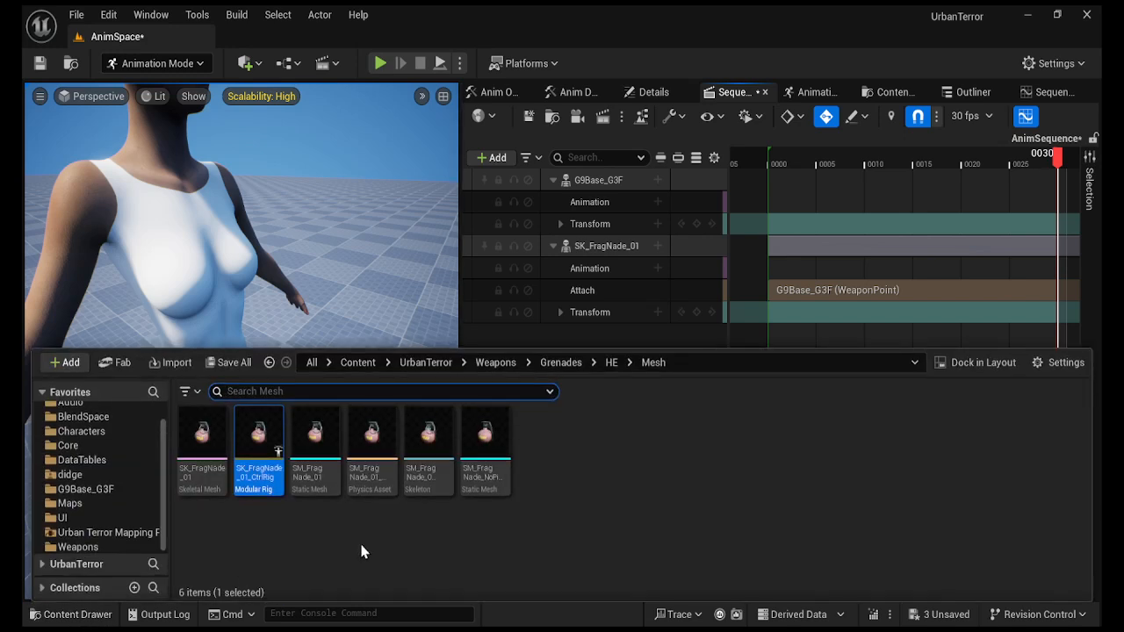
pyautogui.click(558, 363)
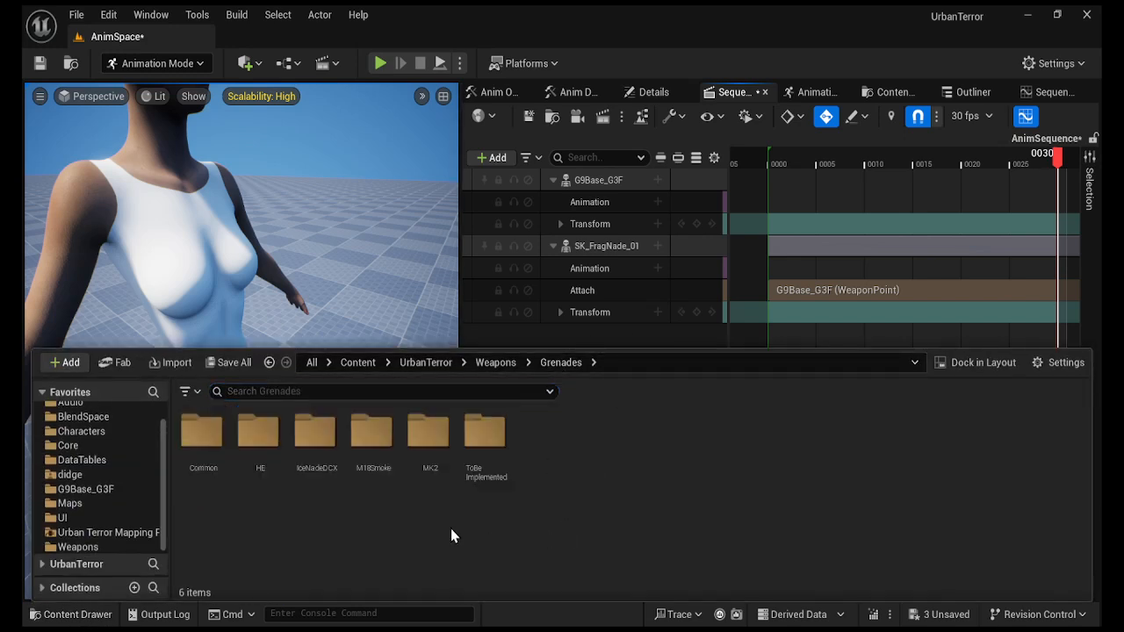
pyautogui.doubleClick(429, 434)
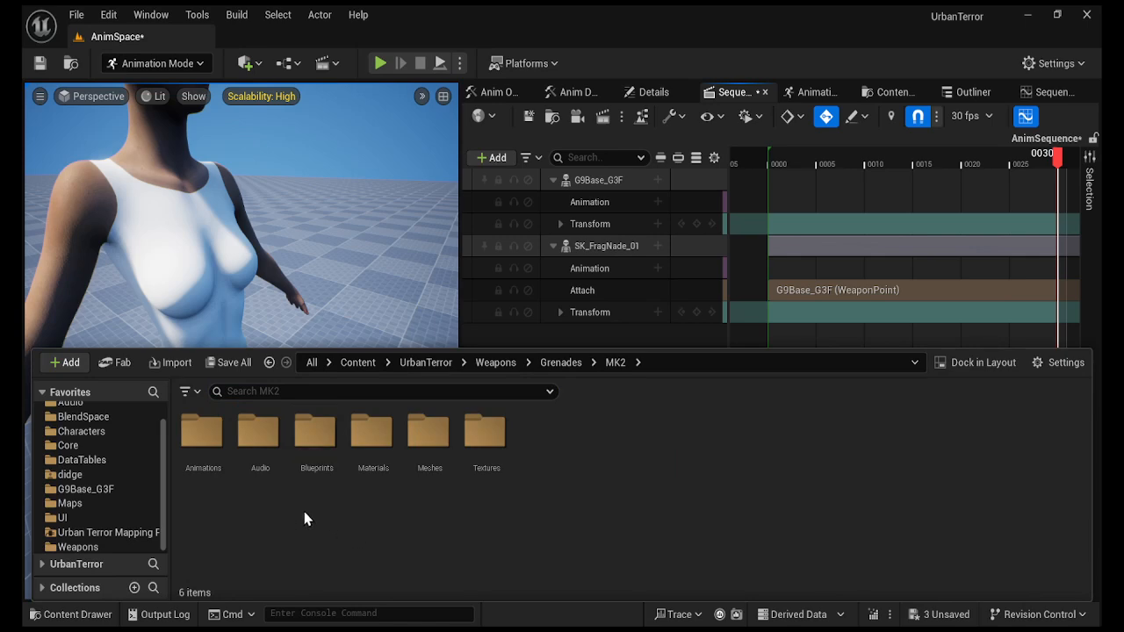
pyautogui.doubleClick(204, 428)
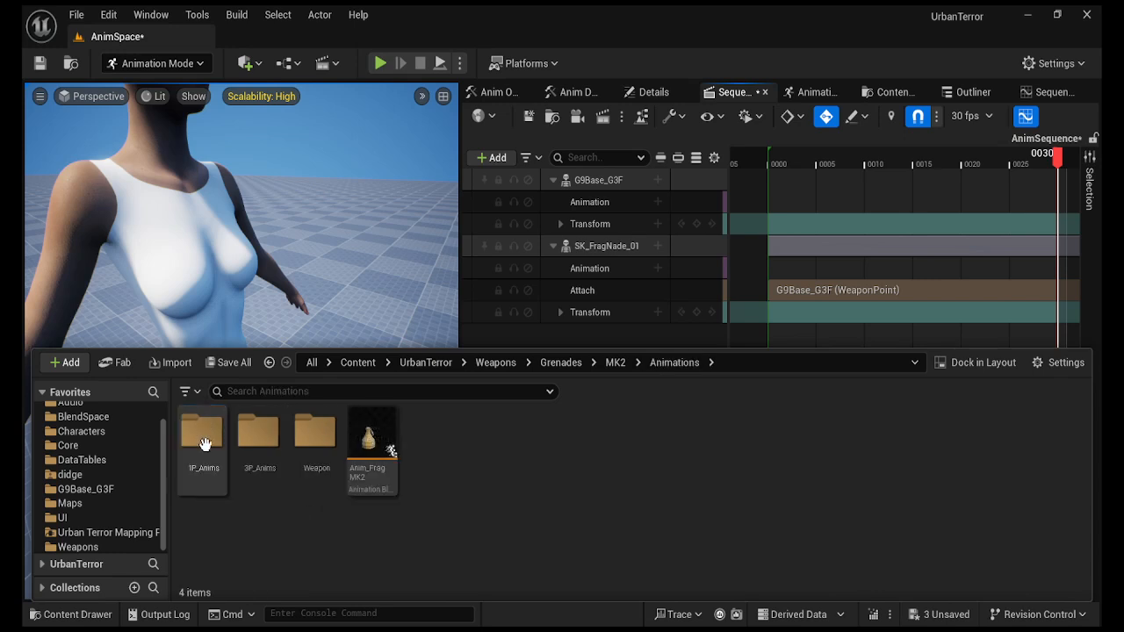
pyautogui.doubleClick(259, 429)
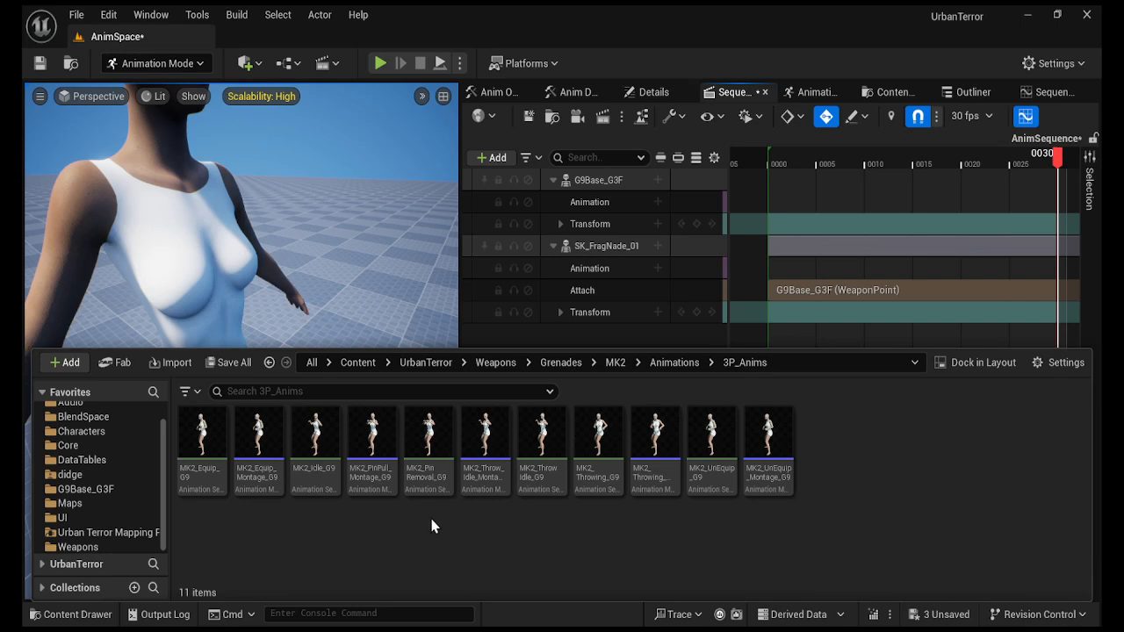
pyautogui.click(428, 486)
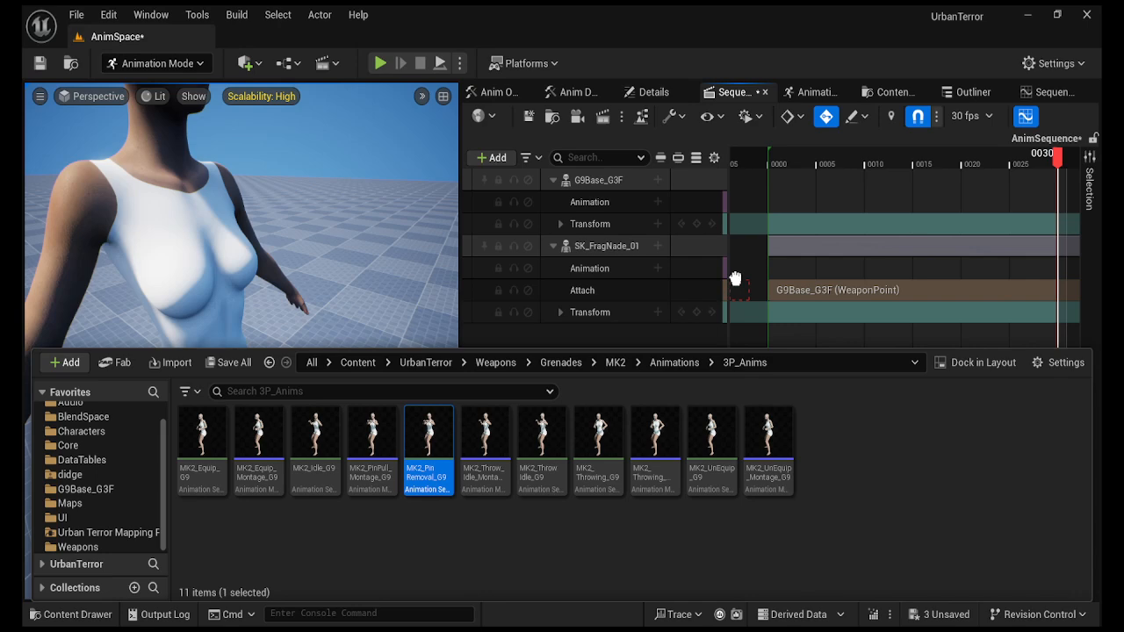
pyautogui.moveTo(736, 279); pyautogui.dragTo(428, 477)
pyautogui.click(423, 539)
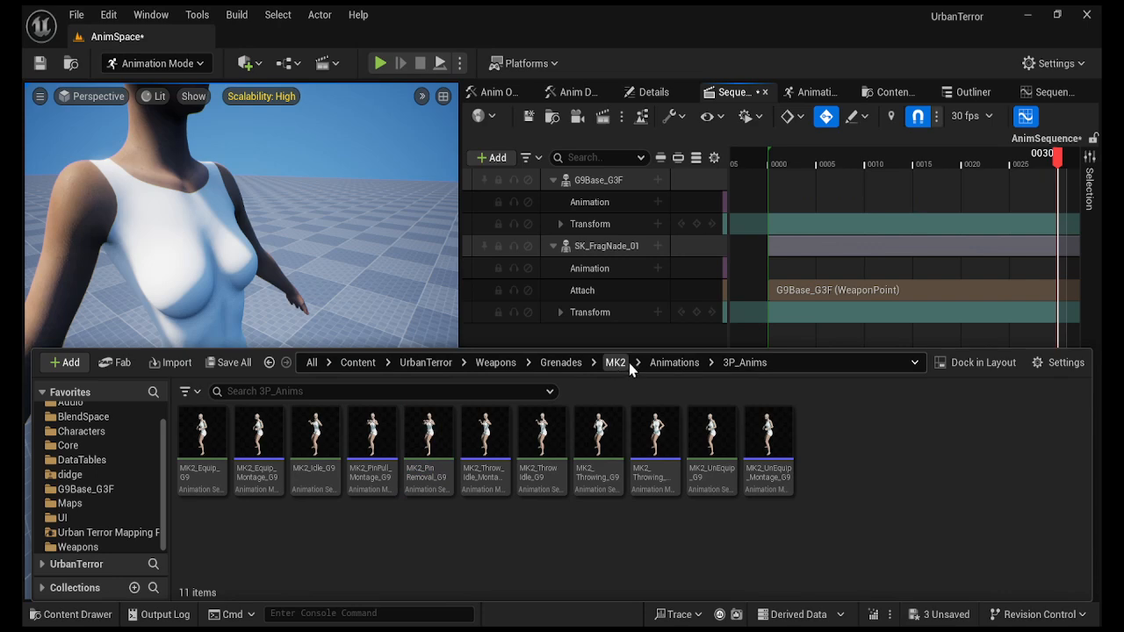
# Drag HE_Pin_Remove_G9 from Grenades/HE/Animations/3P_Anims onto the Animation track.
pyautogui.click(561, 362)
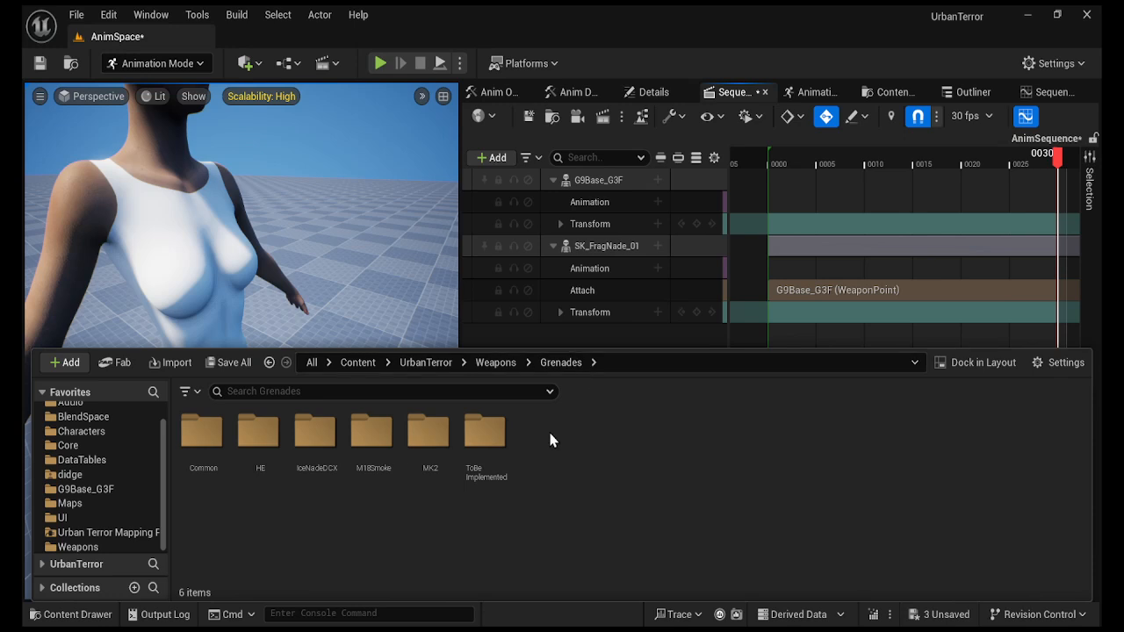
pyautogui.doubleClick(260, 433)
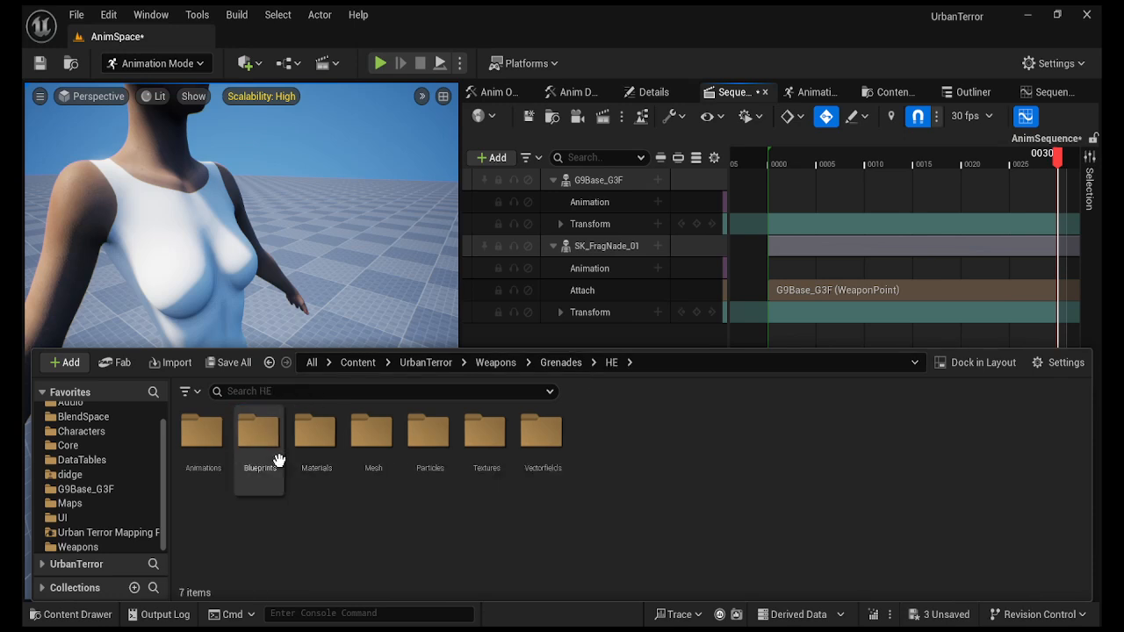
pyautogui.doubleClick(199, 432)
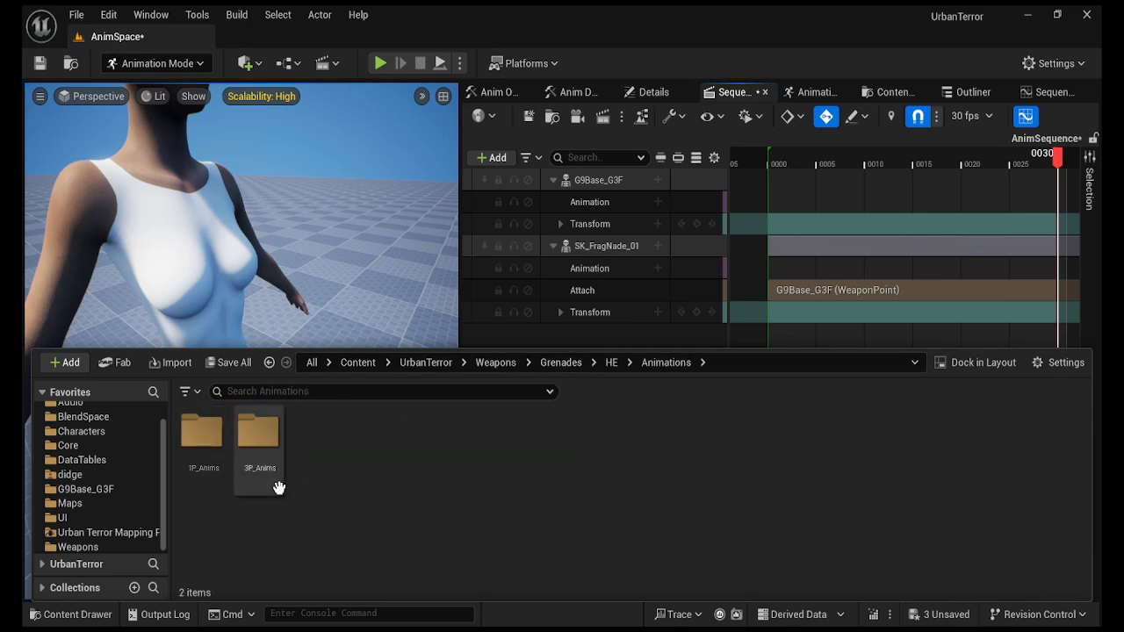
pyautogui.doubleClick(258, 431)
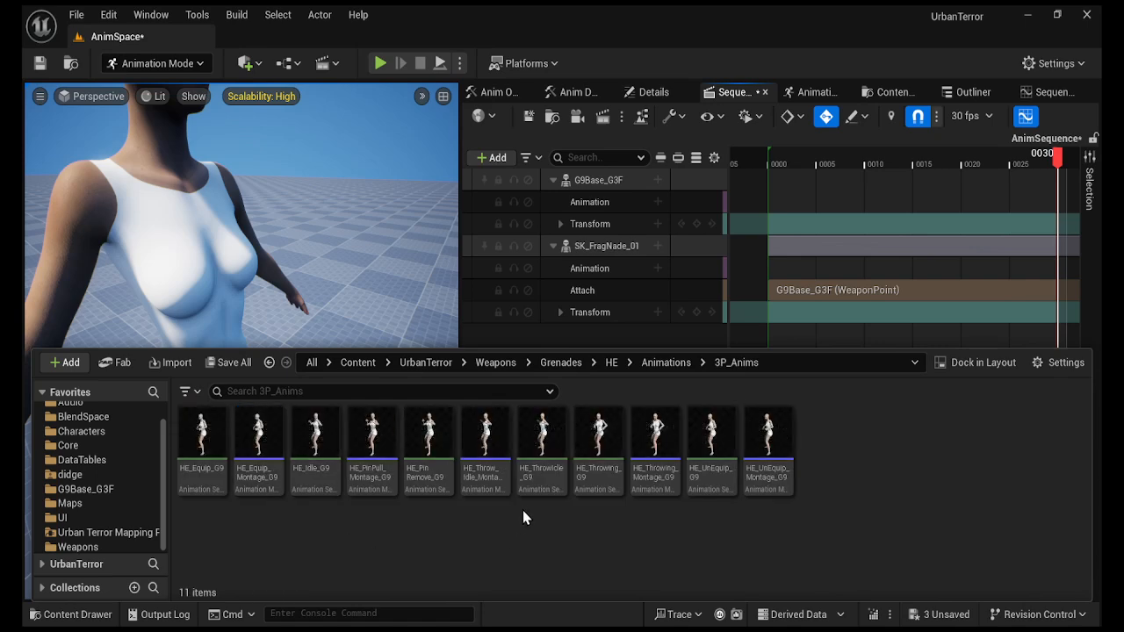
pyautogui.moveTo(433, 483); pyautogui.dragTo(772, 207)
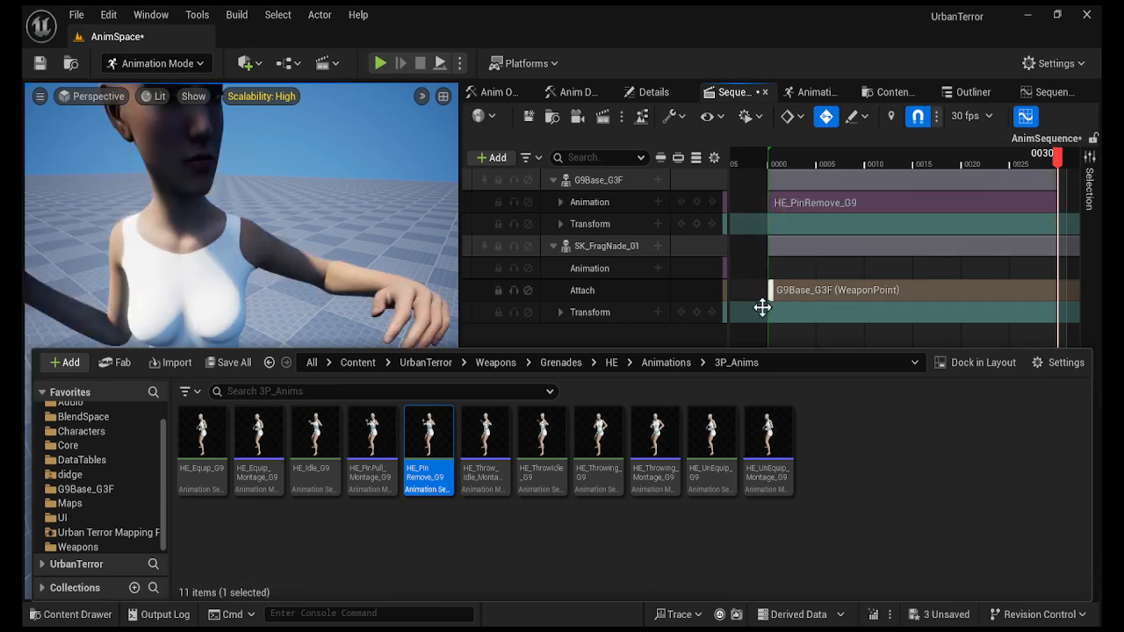
# Bake G9Base_G3F to Control Rig and select all right-hand finger control tracks through r_pinky3_ctrl.
pyautogui.click(596, 181)
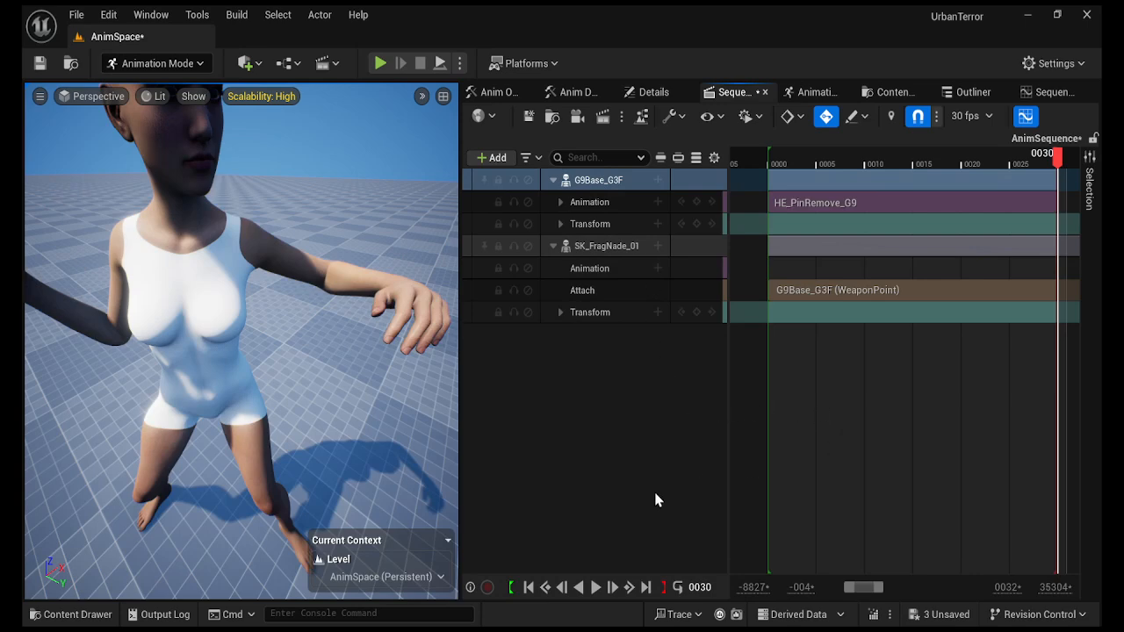
pyautogui.click(528, 587)
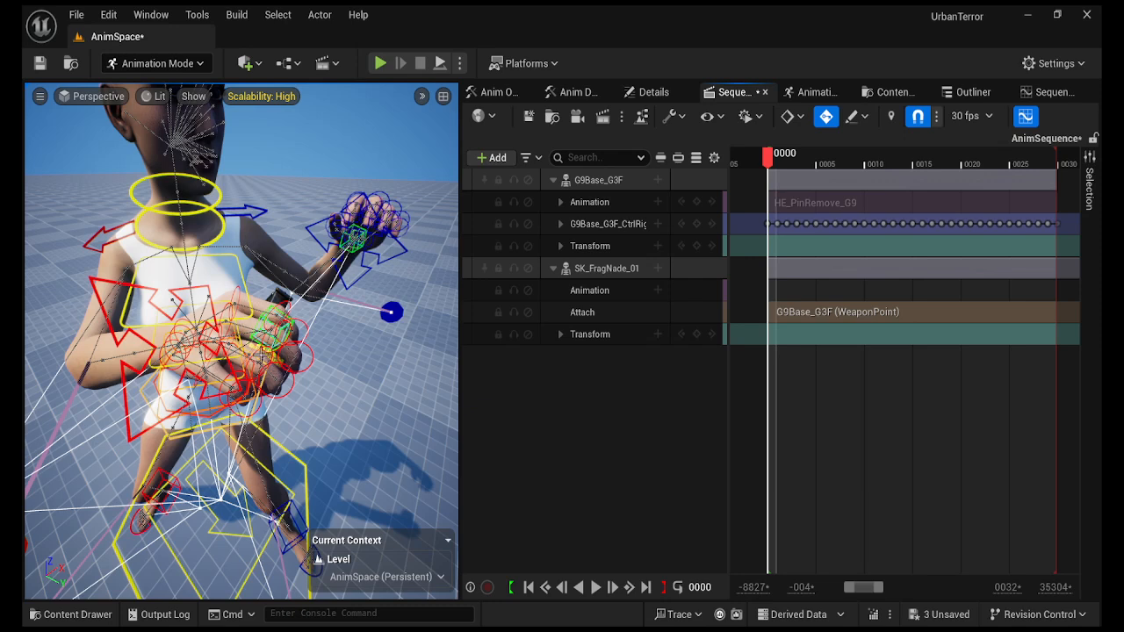
pyautogui.click(311, 369)
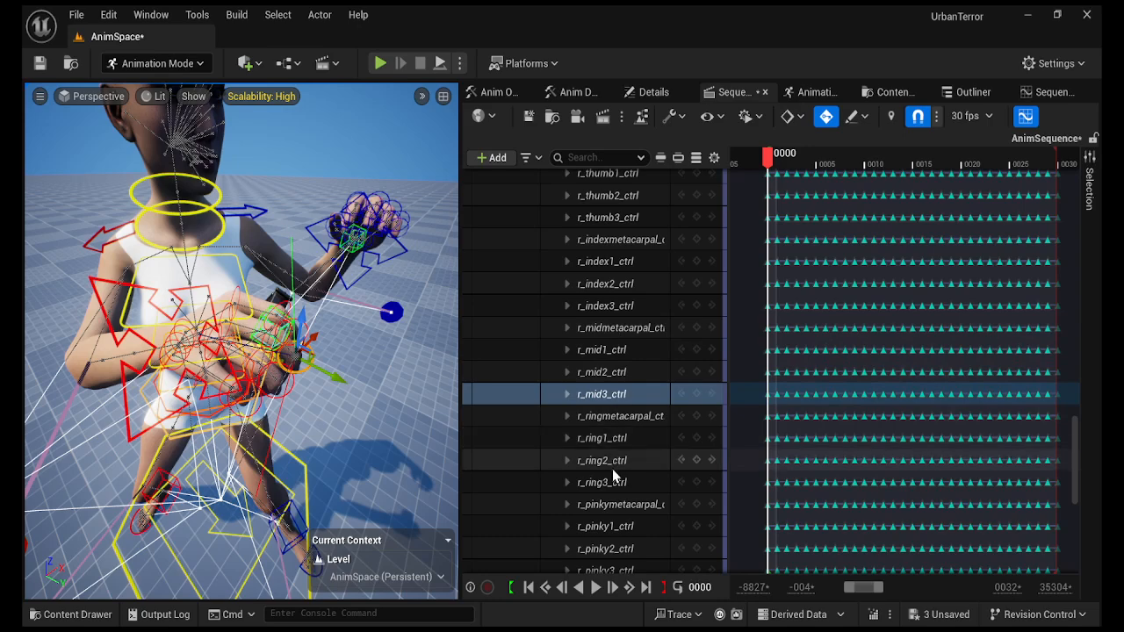
pyautogui.scroll(-1, 612, 519)
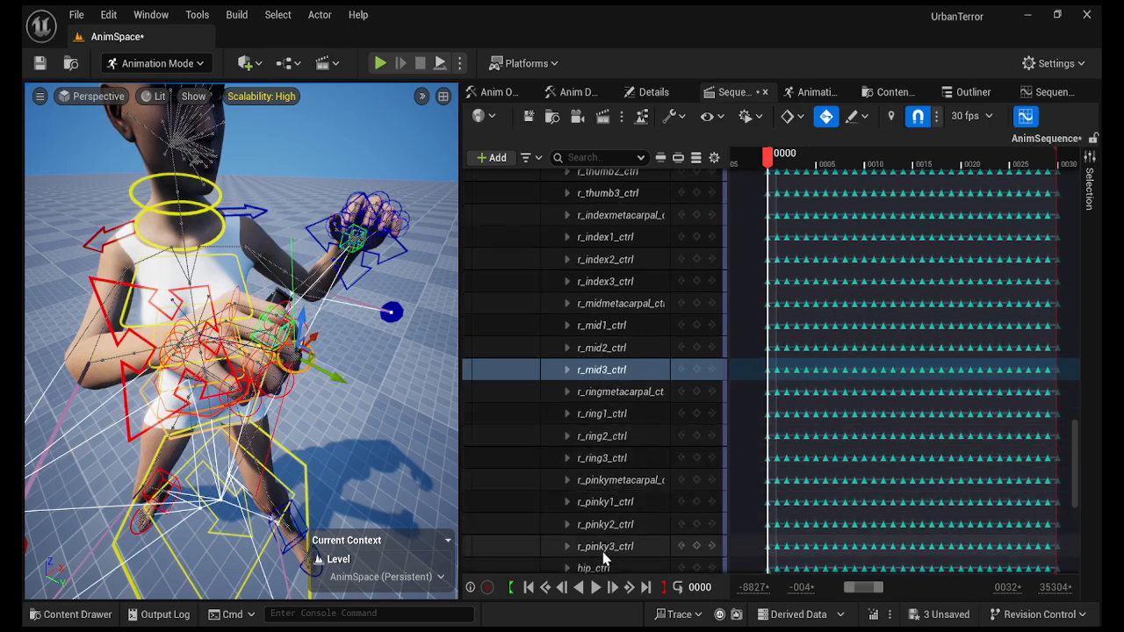
pyautogui.click(602, 549)
pyautogui.scroll(4, 619, 483)
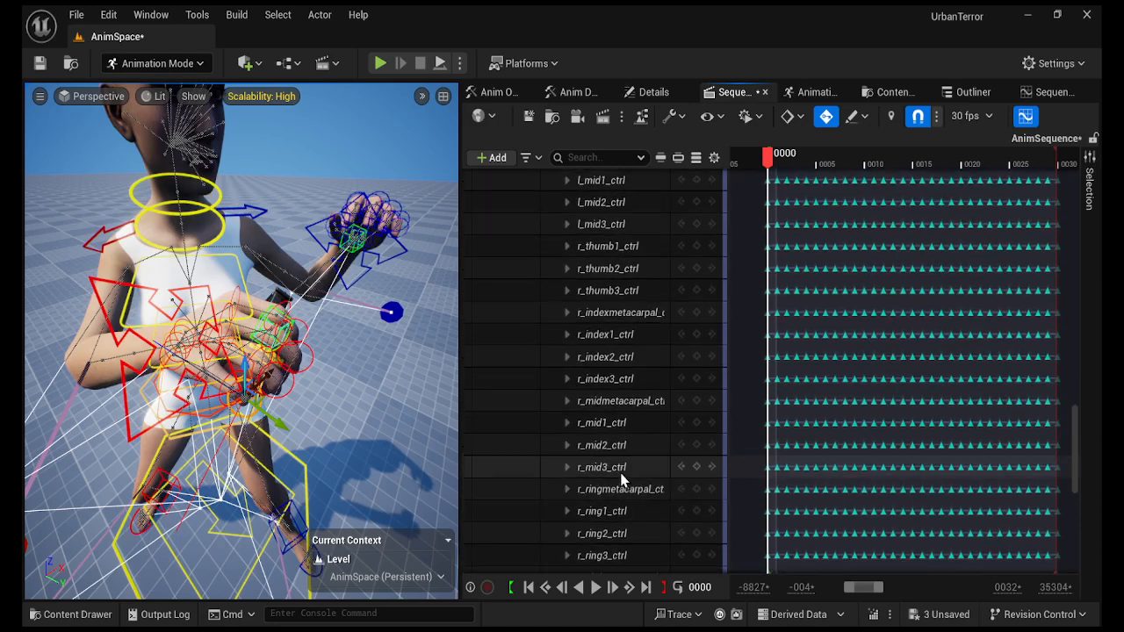
pyautogui.scroll(4, 620, 479)
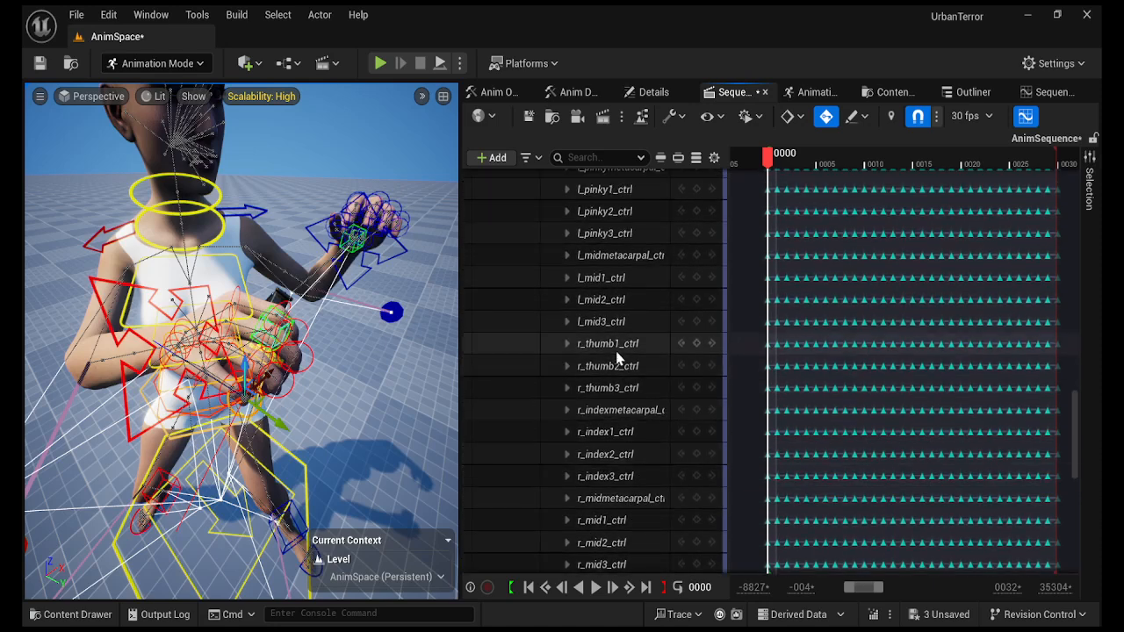
pyautogui.keyDown('shift'); pyautogui.click(615, 352); pyautogui.keyUp('shift')
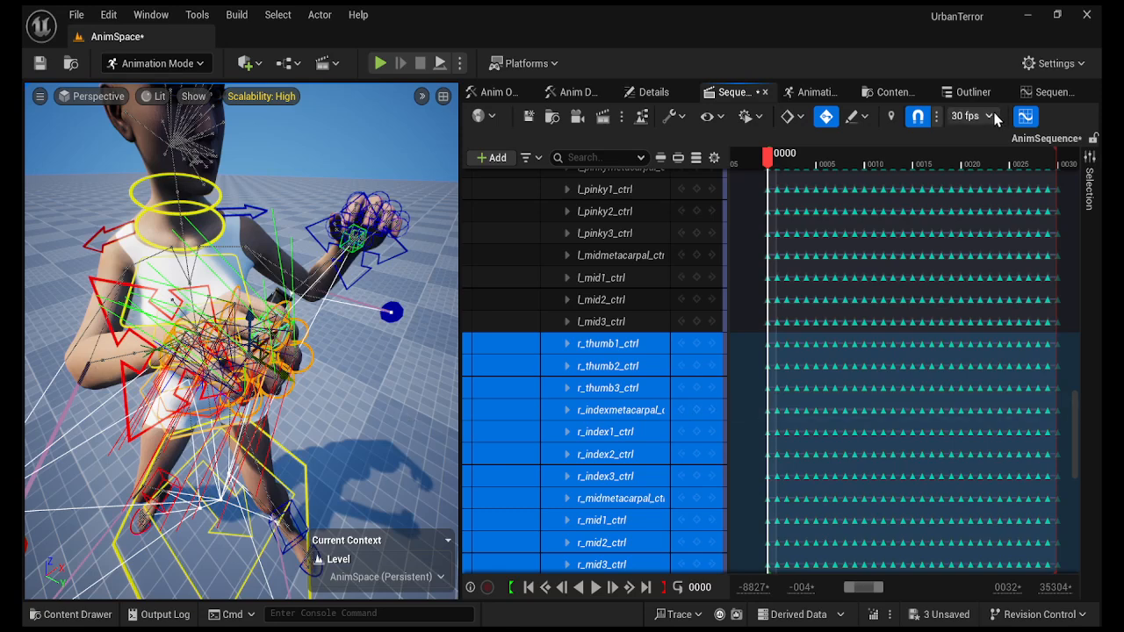
# Dock the Control Rig Poses panel and save the finger controls as pose HE_Hand_Right.
pyautogui.click(825, 93)
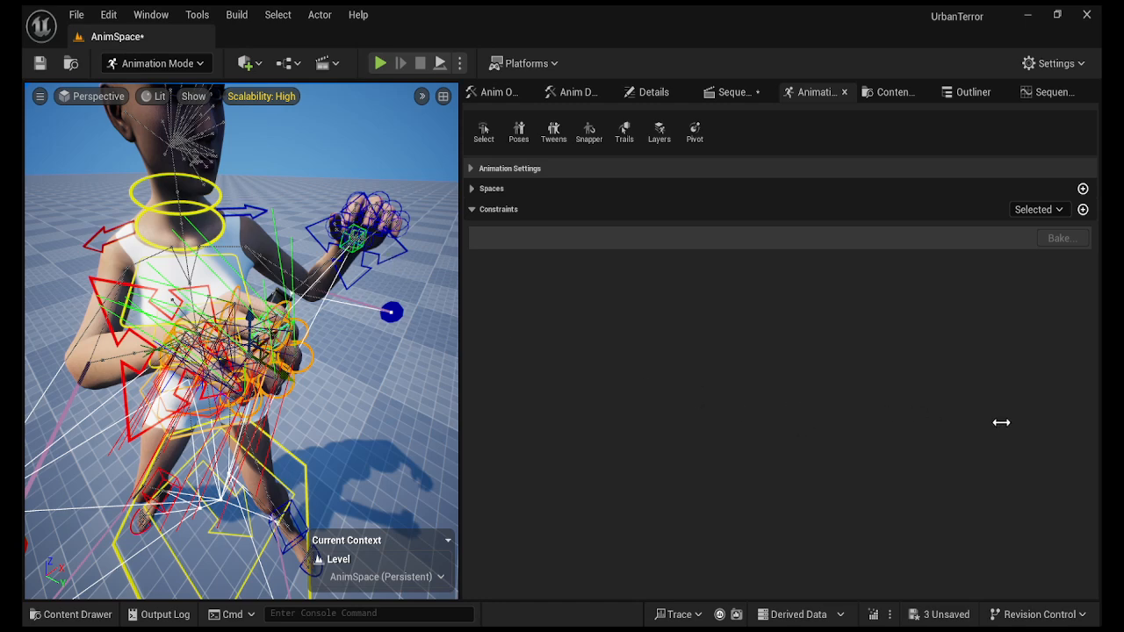
pyautogui.moveTo(378, 93); pyautogui.dragTo(794, 233)
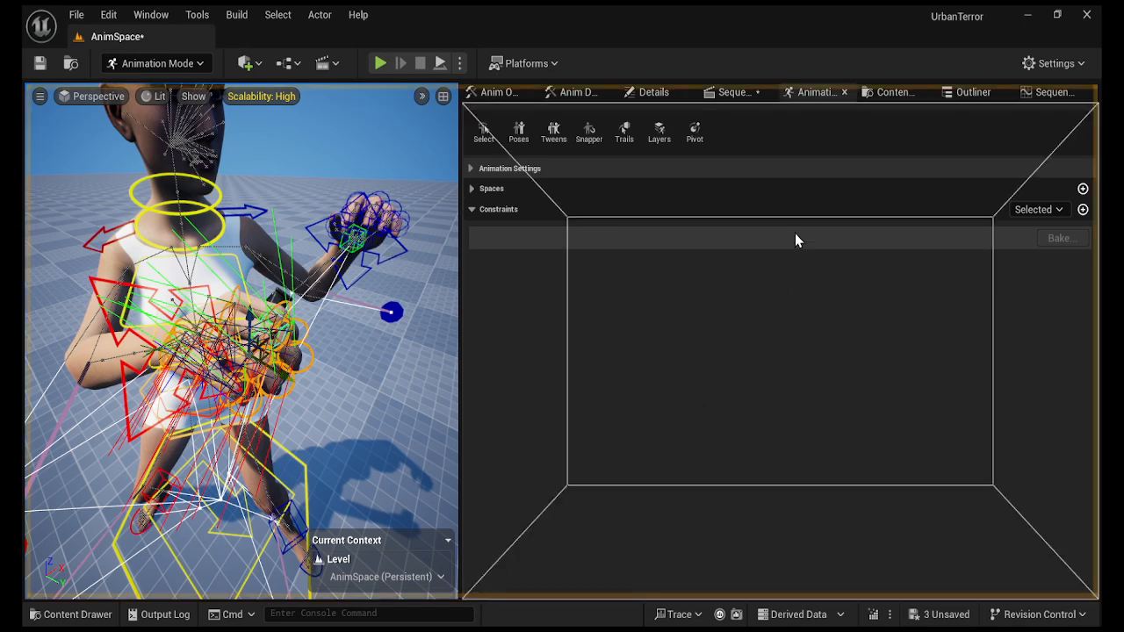
pyautogui.moveTo(933, 116); pyautogui.dragTo(987, 102)
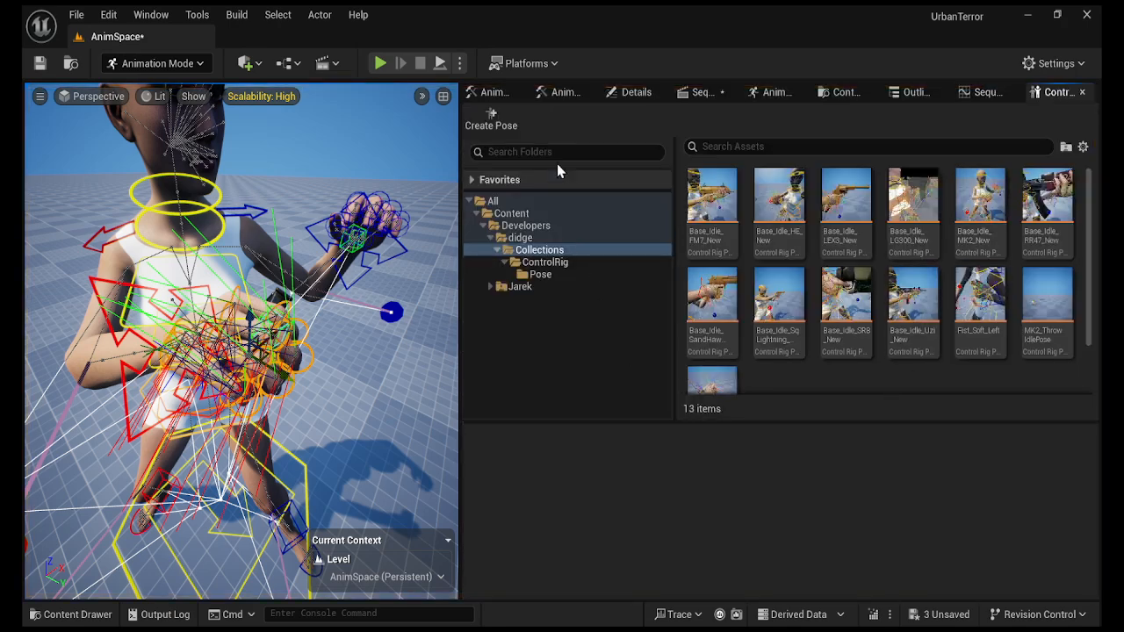
pyautogui.click(514, 131)
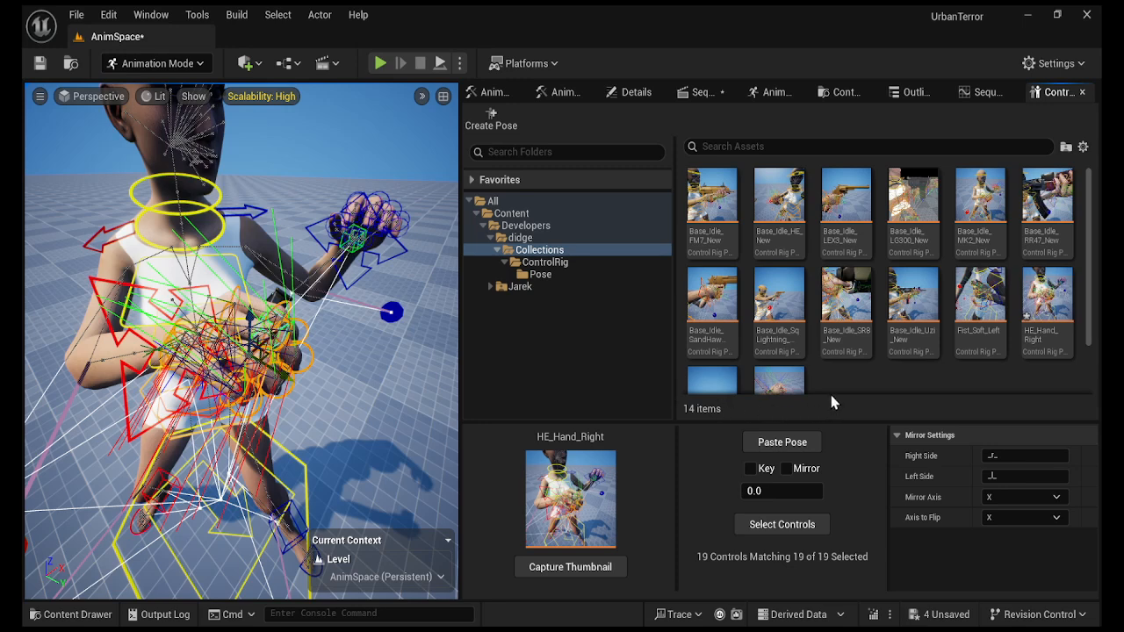
pyautogui.click(1050, 295)
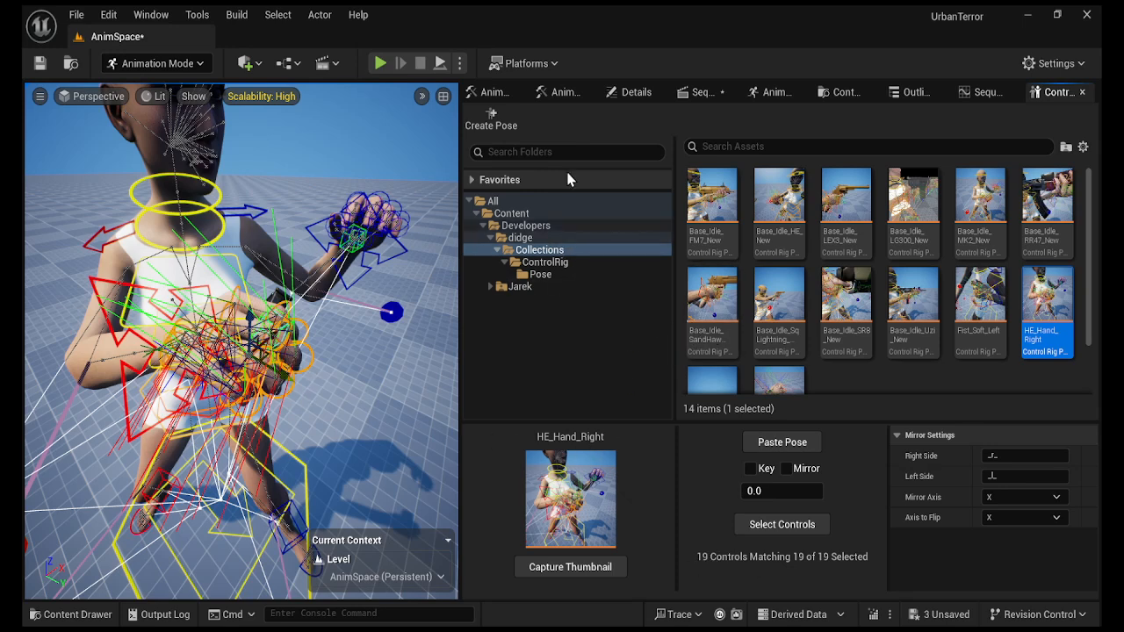
# Back in Sequencer, select the G9Base_G3F_CtrlRig track.
pyautogui.click(697, 95)
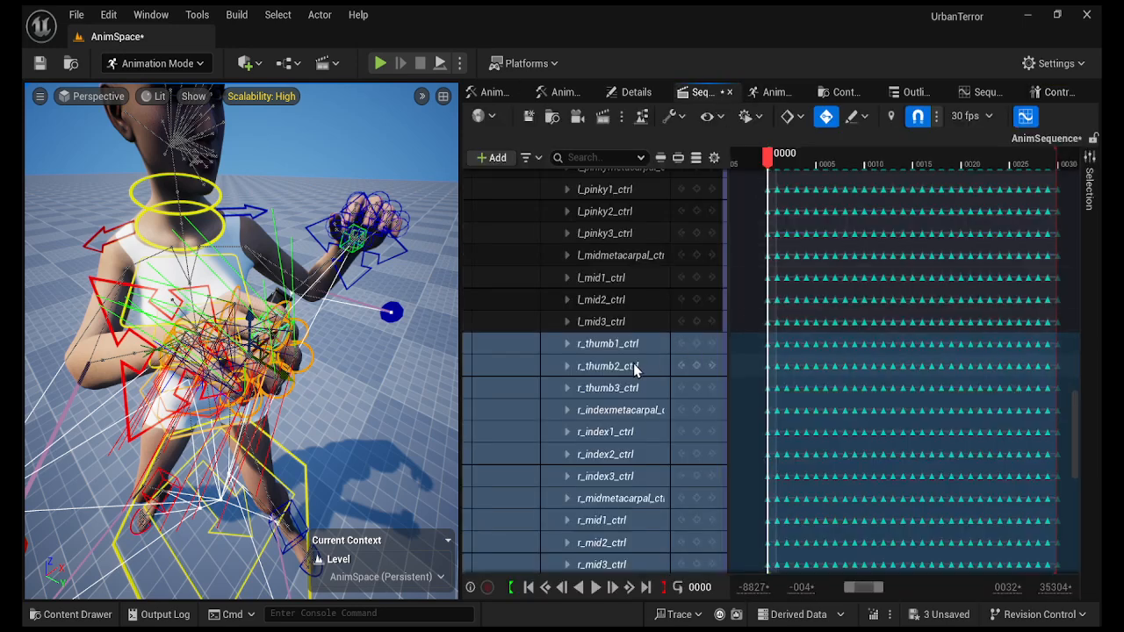
pyautogui.moveTo(1074, 424); pyautogui.dragTo(1075, 176)
pyautogui.click(636, 225)
# Delete the control rig track and the HE_PinRemove animation section.
pyautogui.press('Delete')
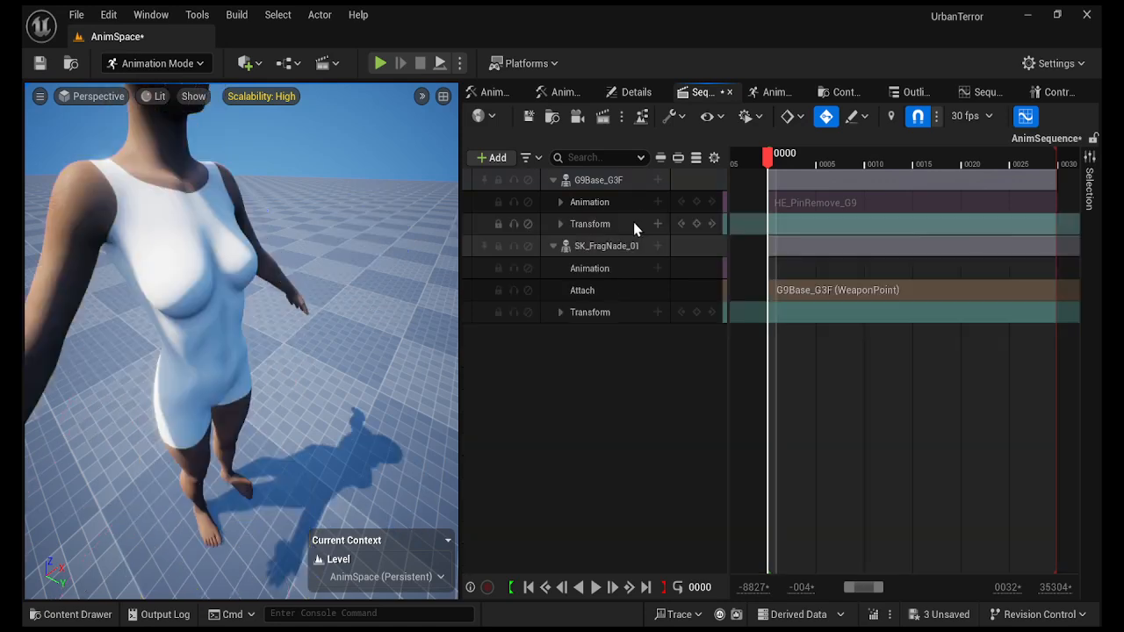
pyautogui.click(816, 201)
pyautogui.press('Delete')
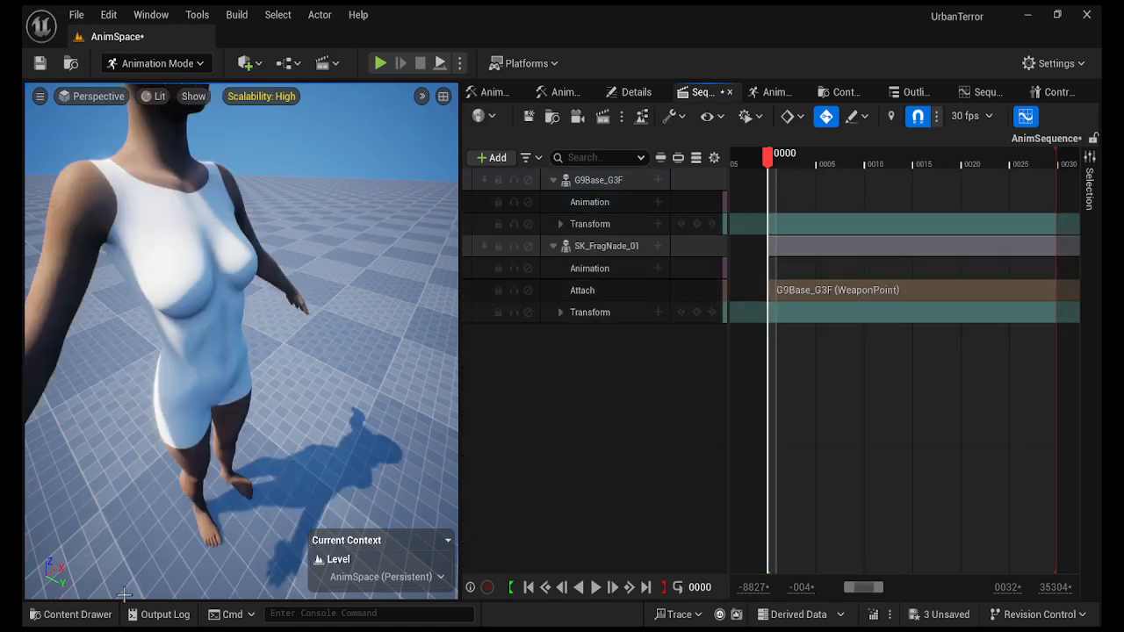
# Add MK2_PinRemoval_G9 from Grenades/MK2/Animations/3P_Anims to the character's Animation track.
pyautogui.click(77, 614)
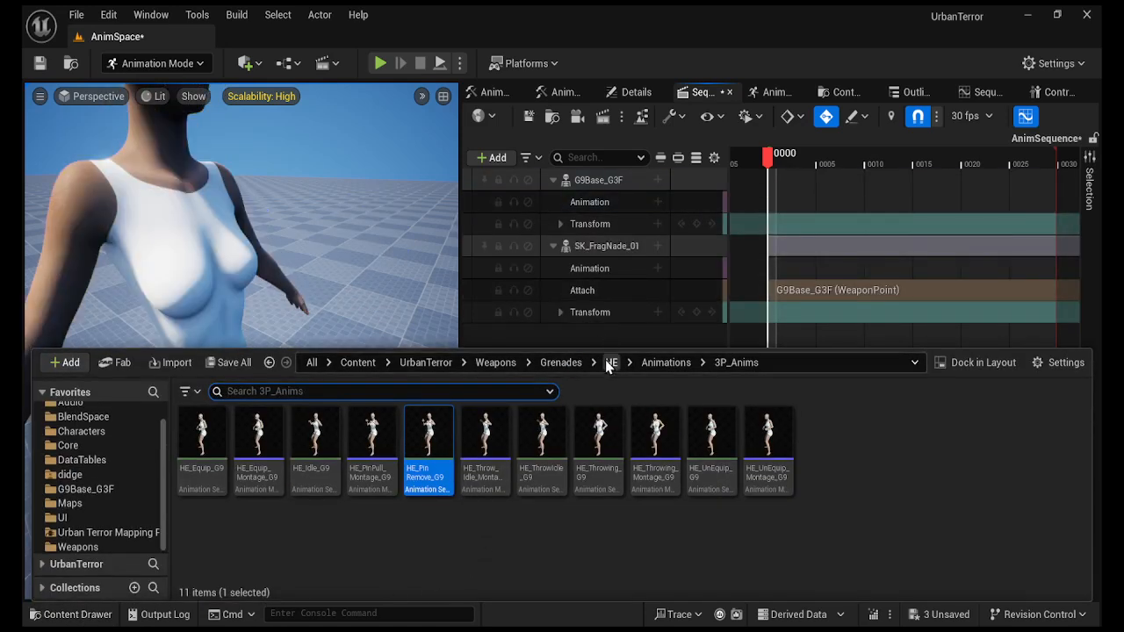
pyautogui.click(579, 363)
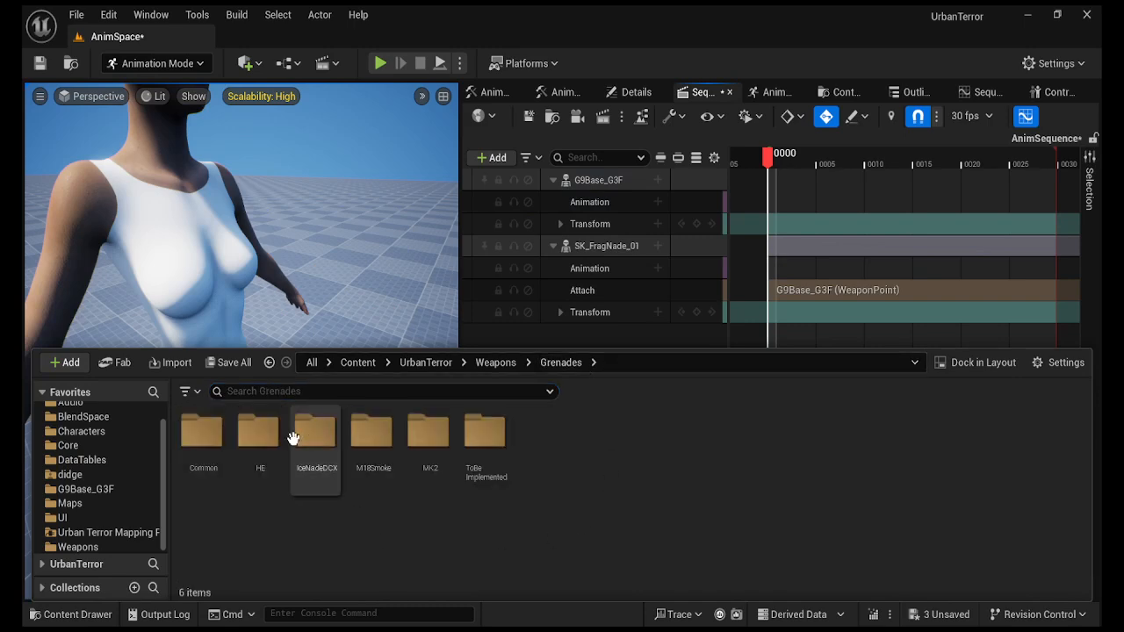
pyautogui.doubleClick(428, 434)
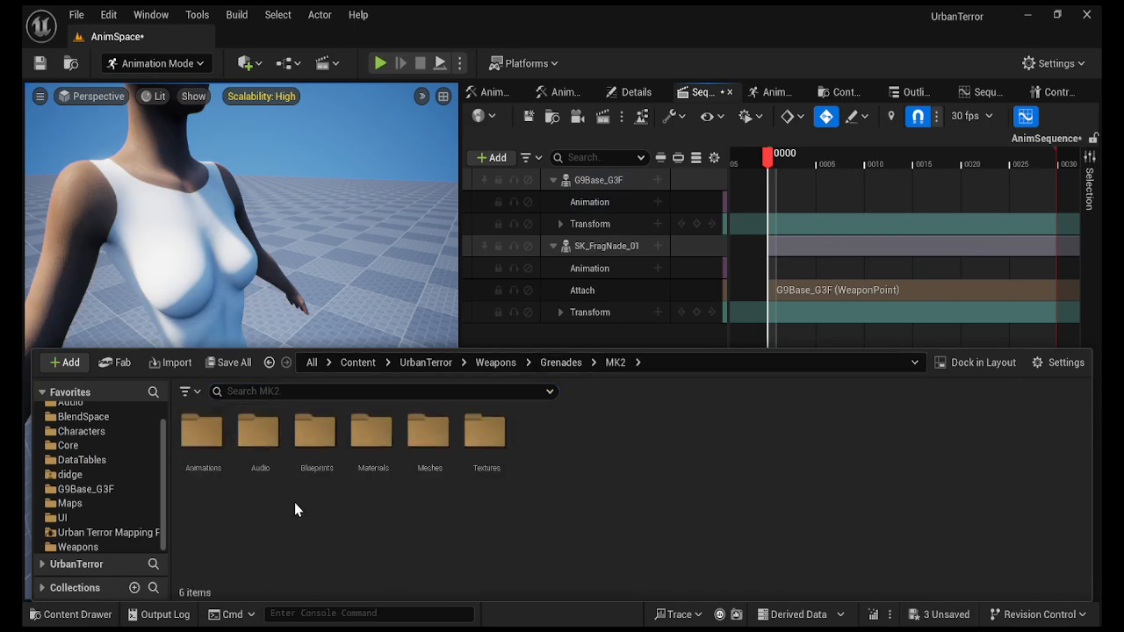
pyautogui.doubleClick(201, 432)
pyautogui.doubleClick(268, 431)
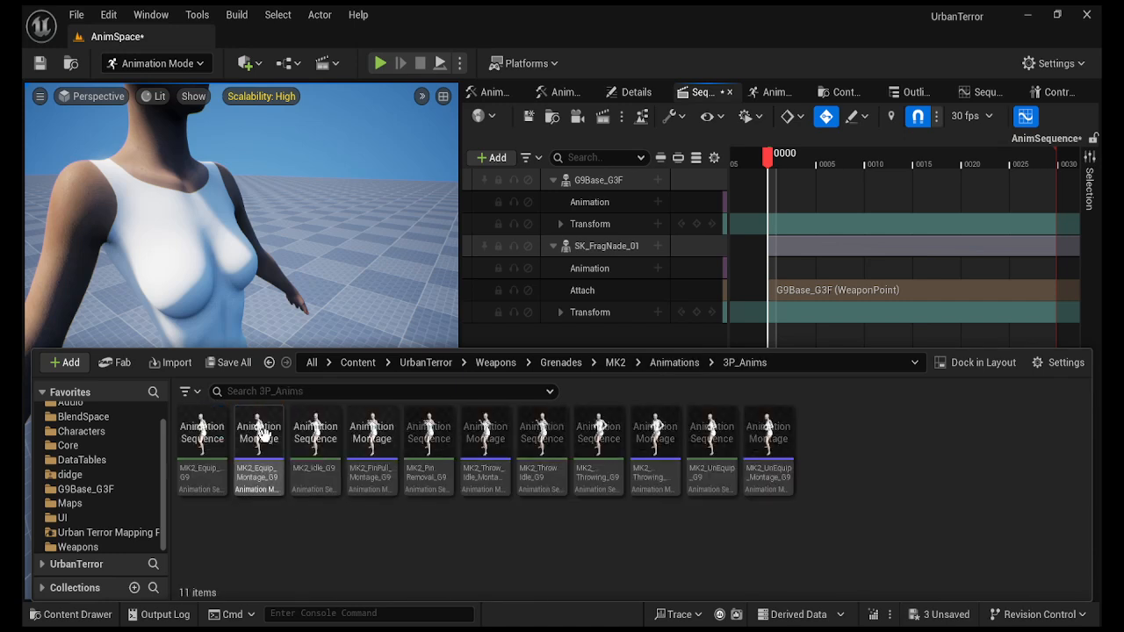
pyautogui.moveTo(425, 452); pyautogui.dragTo(771, 210)
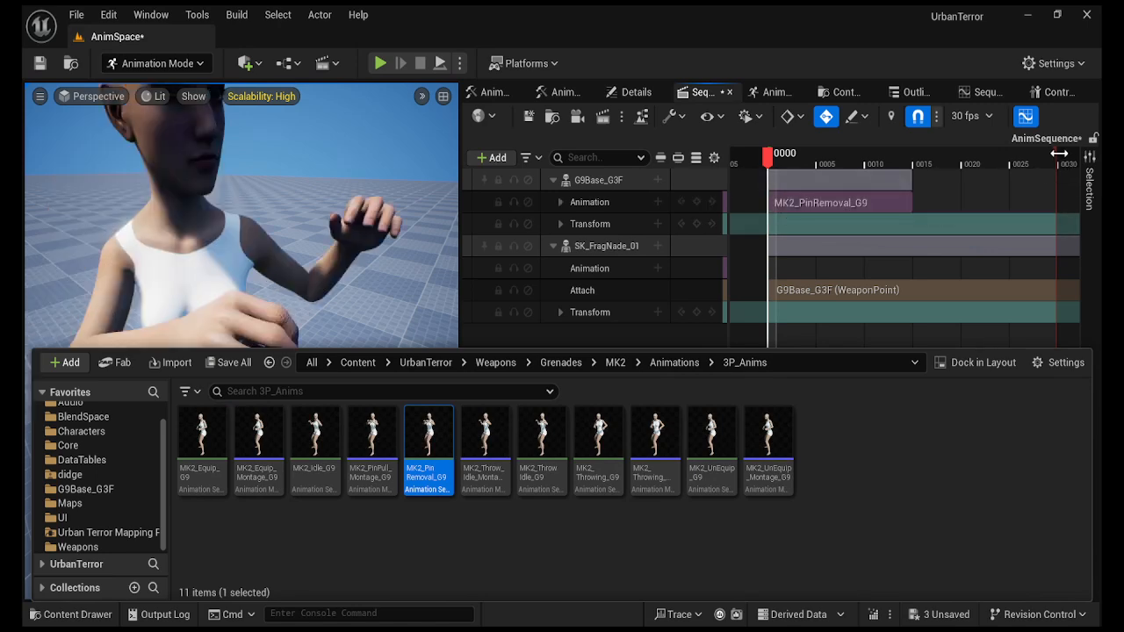
# Trim the playback range to end at frame 0015 and scrub back to frame 0000.
pyautogui.moveTo(936, 164); pyautogui.dragTo(913, 164)
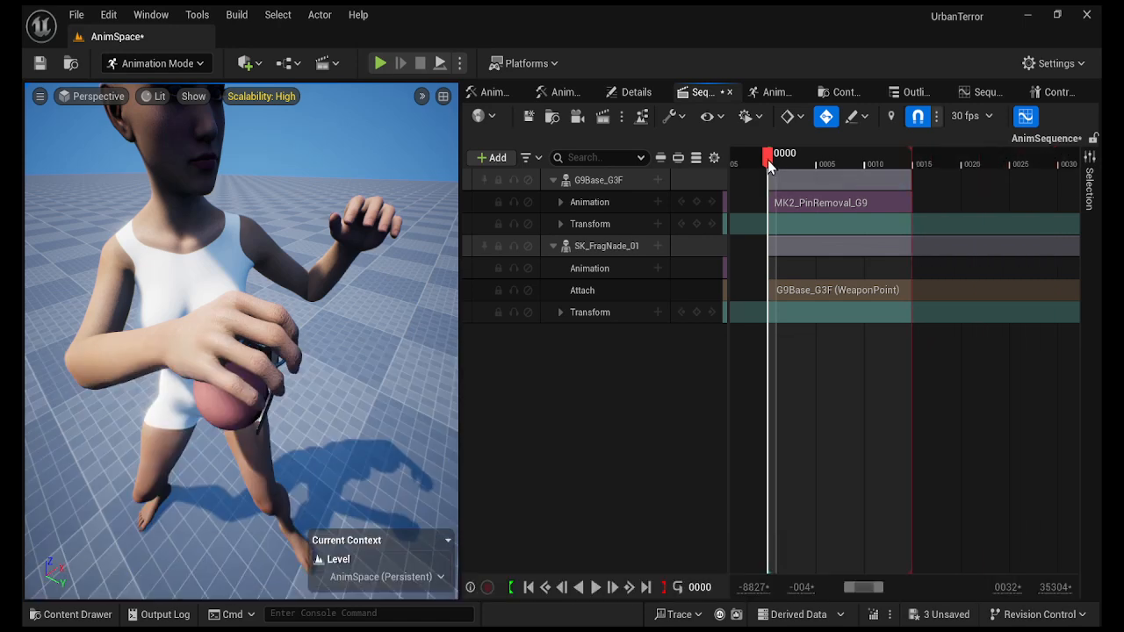
pyautogui.moveTo(767, 160); pyautogui.dragTo(916, 162)
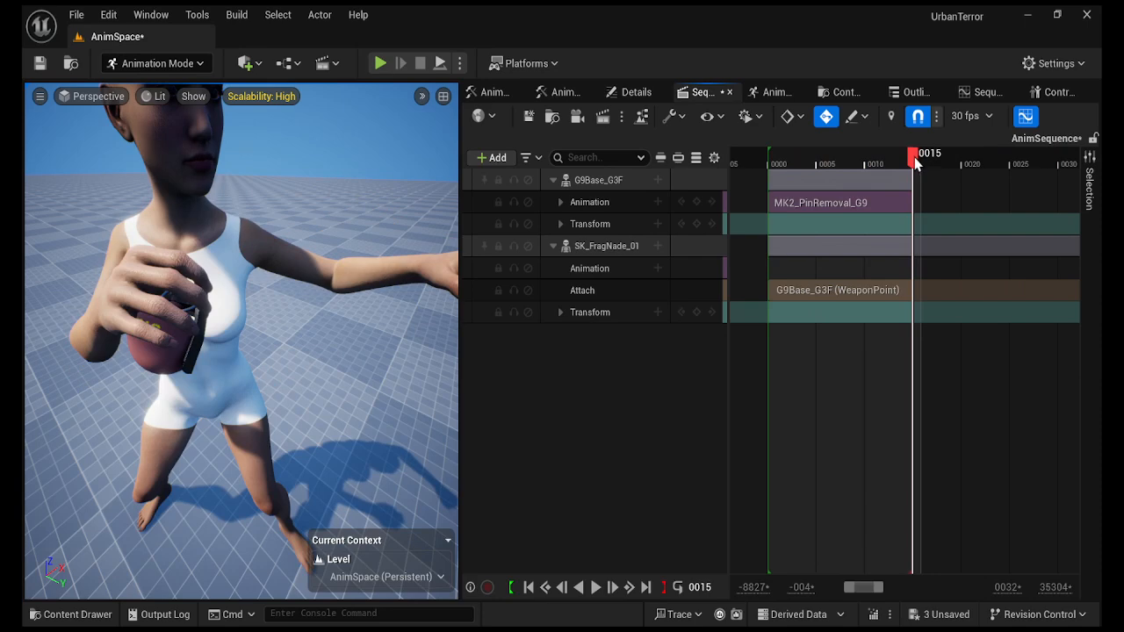
pyautogui.moveTo(915, 162); pyautogui.dragTo(778, 175)
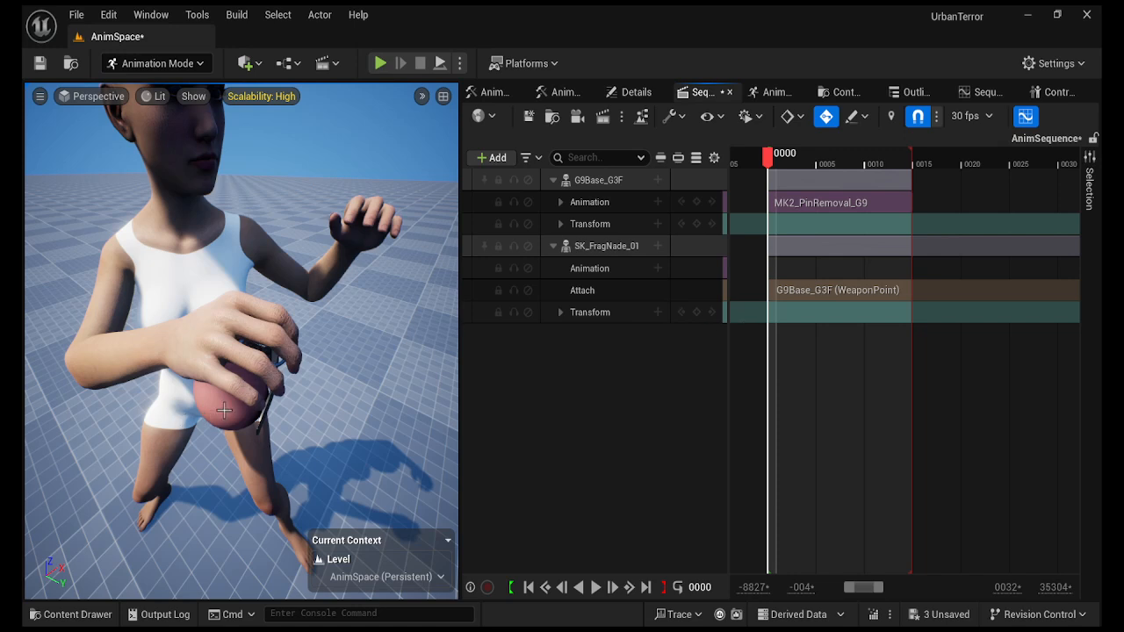
# Delete the MK2_PinRemoval_G9 clip from the Animation track.
pyautogui.click(880, 203)
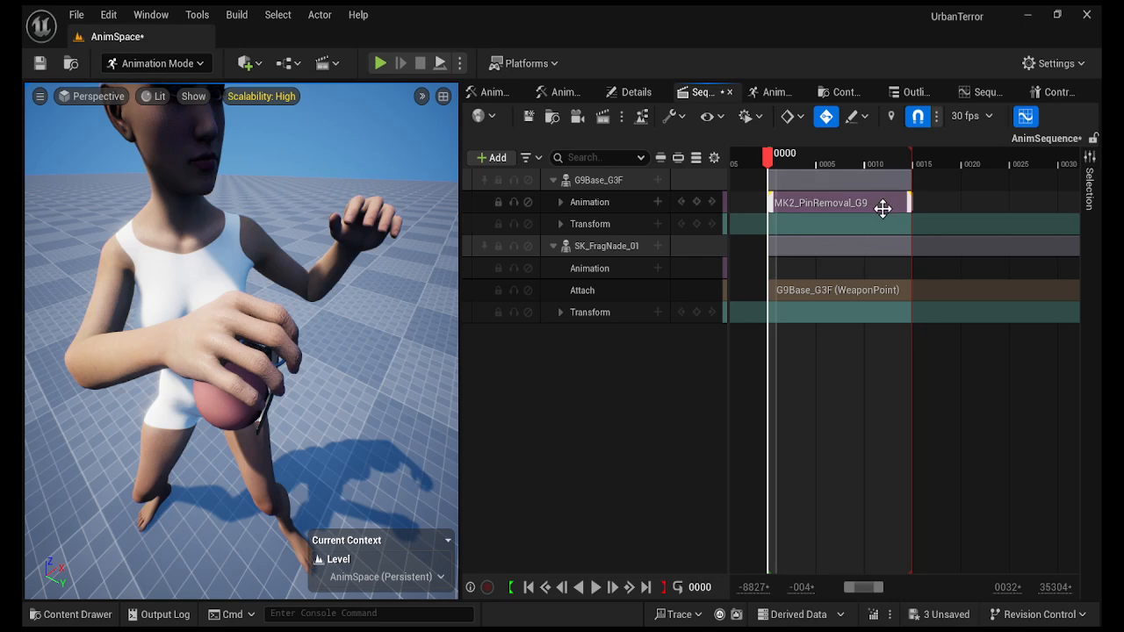
pyautogui.doubleClick(865, 206)
pyautogui.press('Delete')
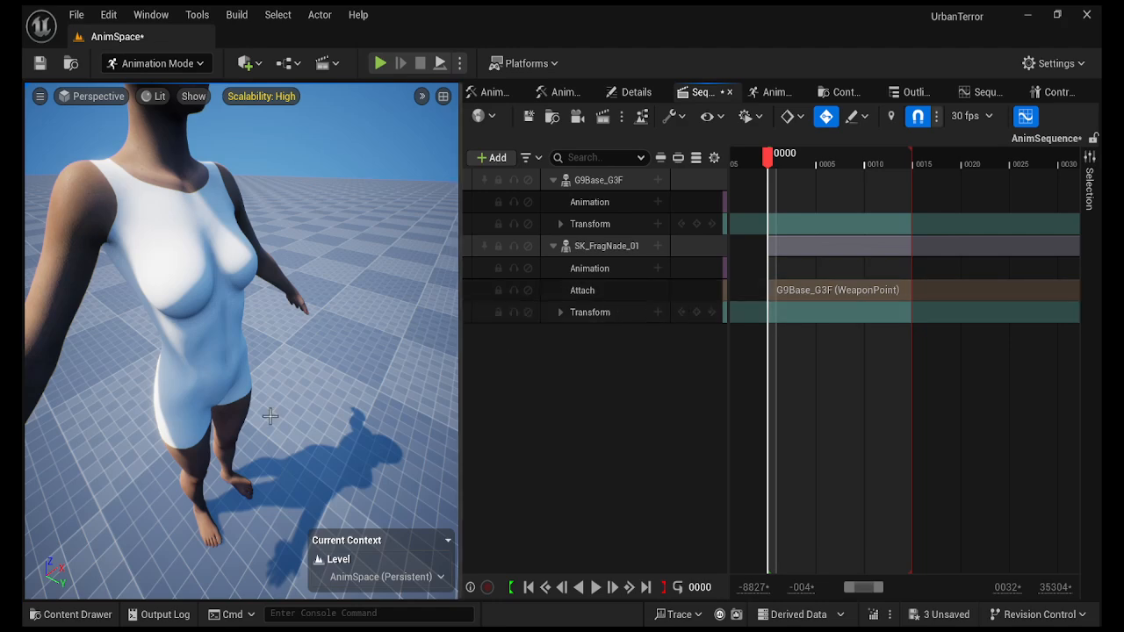
# Place HE_PinRemove_G9 from Grenades/HE/Animations/3P_Anims on the track and select G9Base_G3F.
pyautogui.click(75, 614)
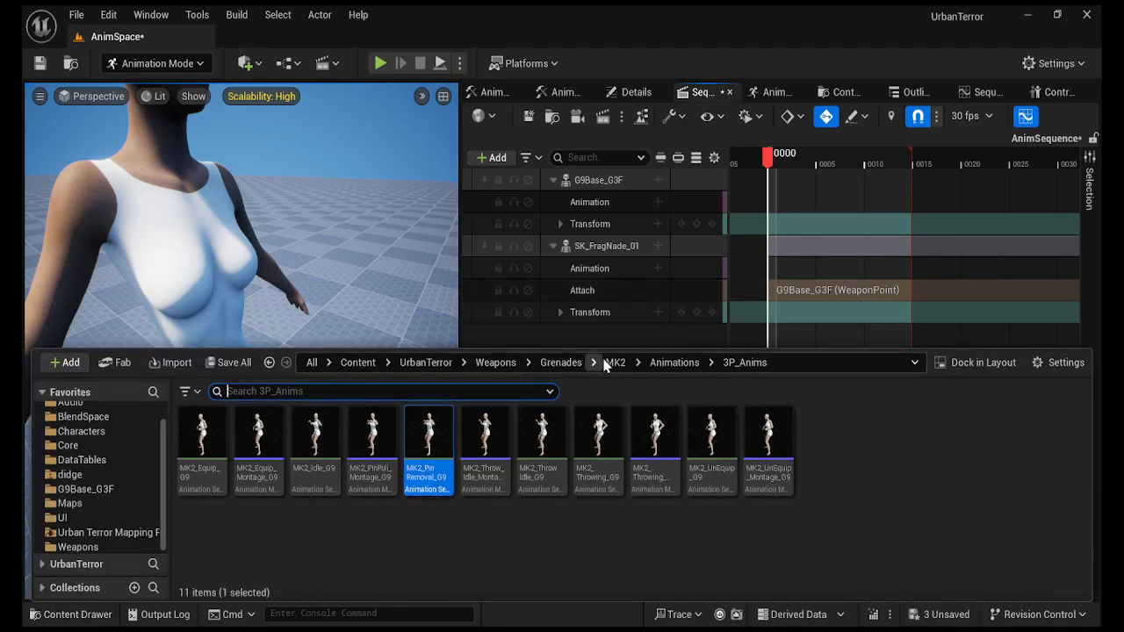
pyautogui.click(569, 367)
pyautogui.click(258, 420)
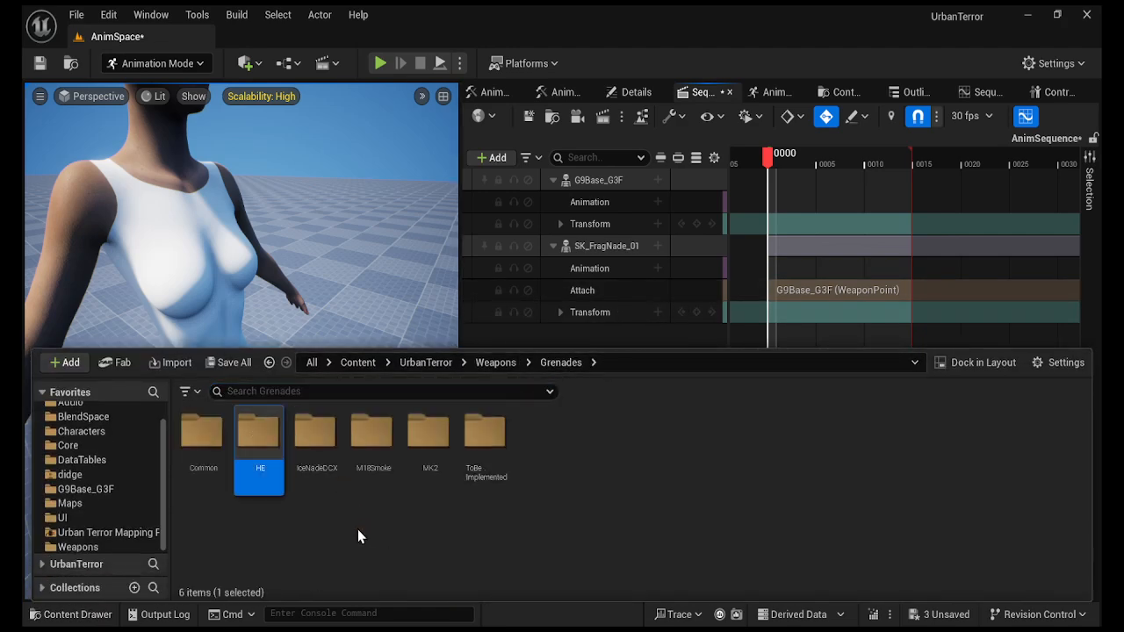
pyautogui.doubleClick(256, 429)
pyautogui.doubleClick(202, 431)
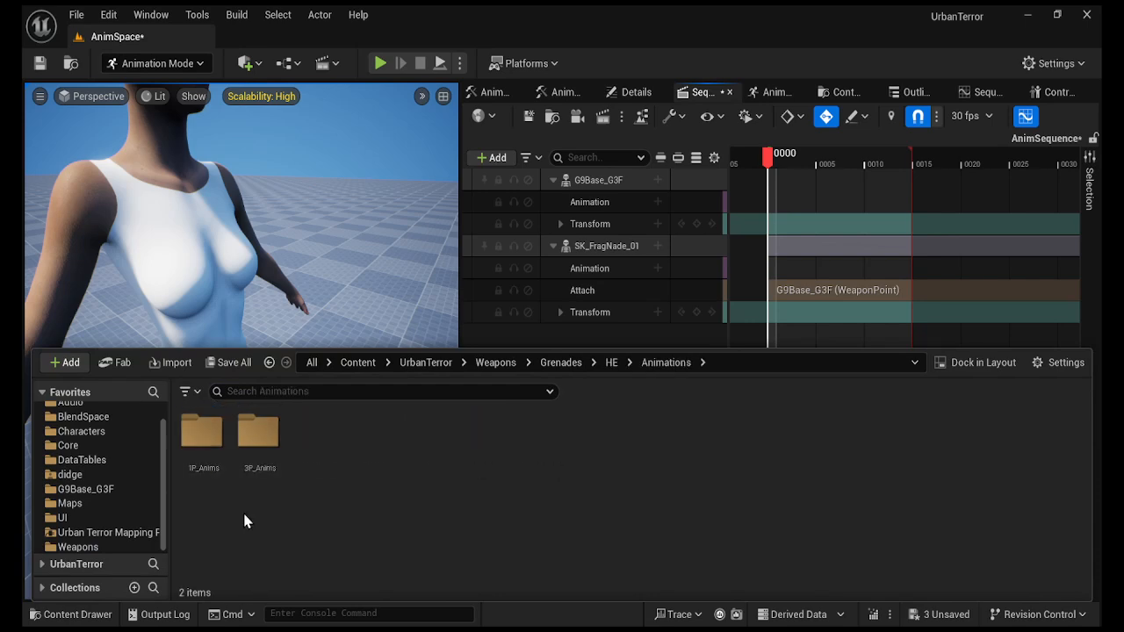
pyautogui.doubleClick(260, 431)
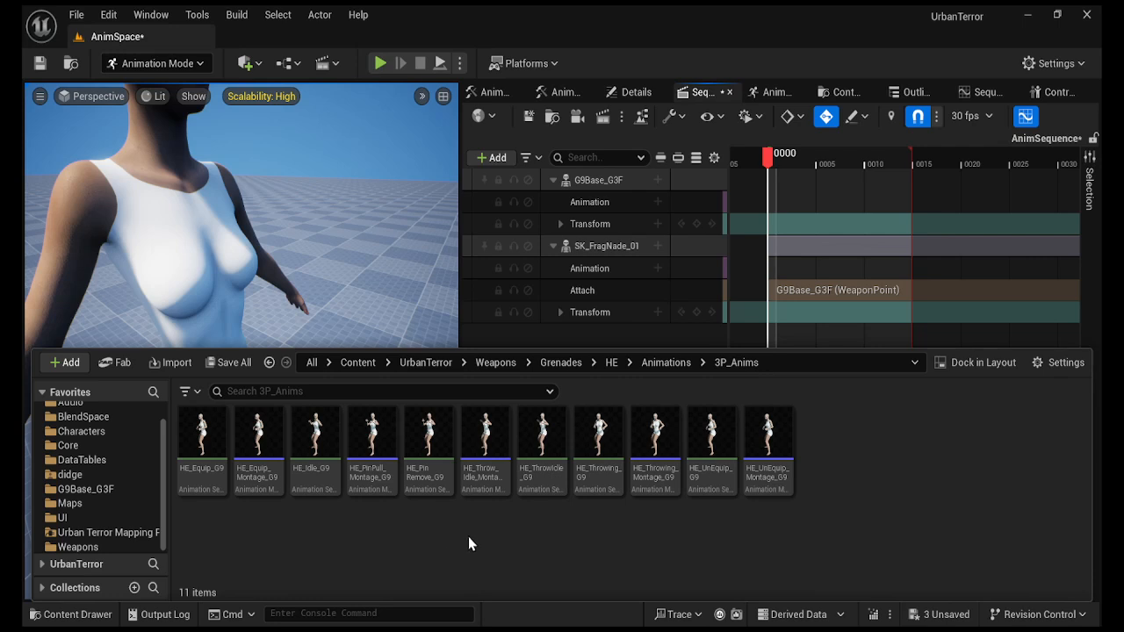
pyautogui.click(432, 483)
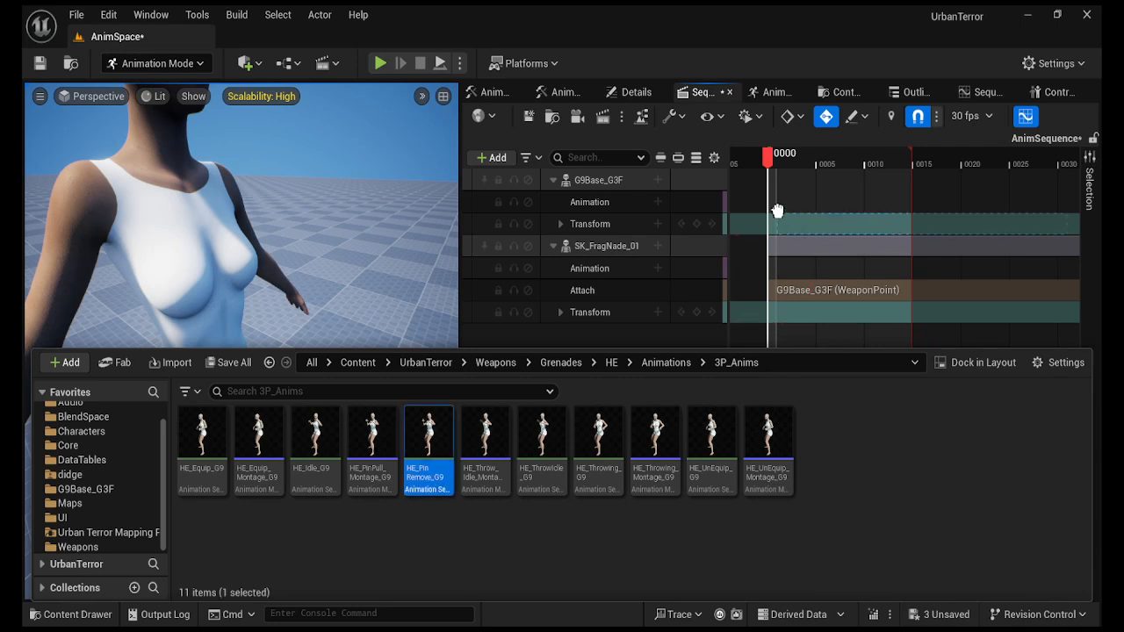
pyautogui.moveTo(777, 211); pyautogui.dragTo(772, 209)
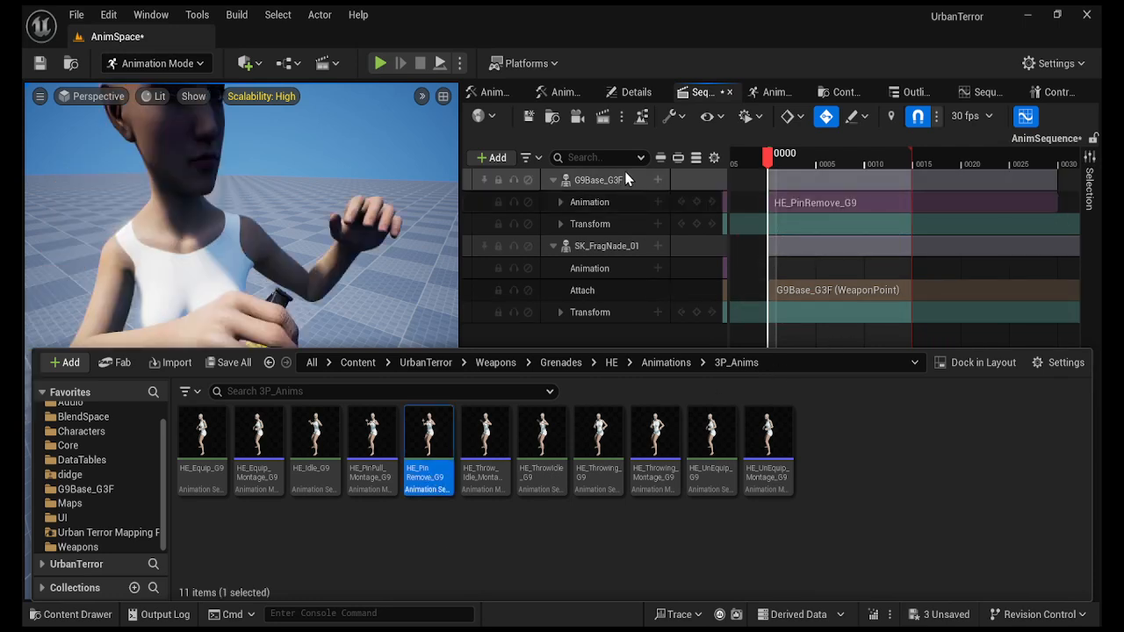
pyautogui.click(594, 182)
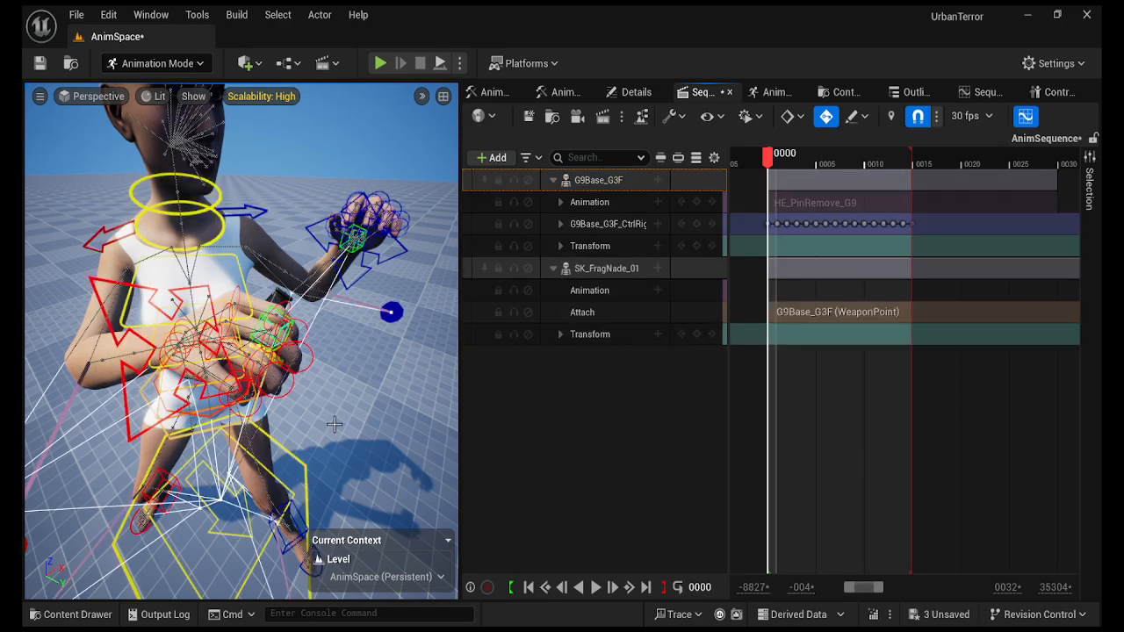
# Select all right-hand finger controls from r_pinky3_ctrl up, plus the rHand_ik_ctrl control.
pyautogui.moveTo(331, 418)
pyautogui.mouseDown(button='right')
pyautogui.moveTo(422, 415)
pyautogui.moveTo(314, 405)
pyautogui.mouseUp(button='right')
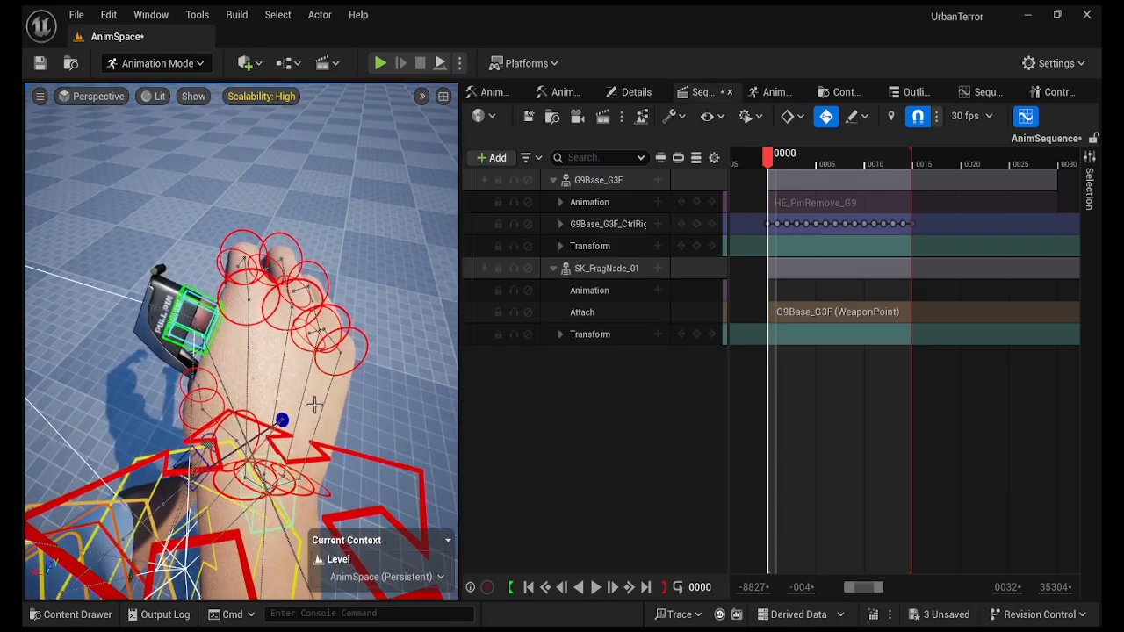
pyautogui.click(366, 341)
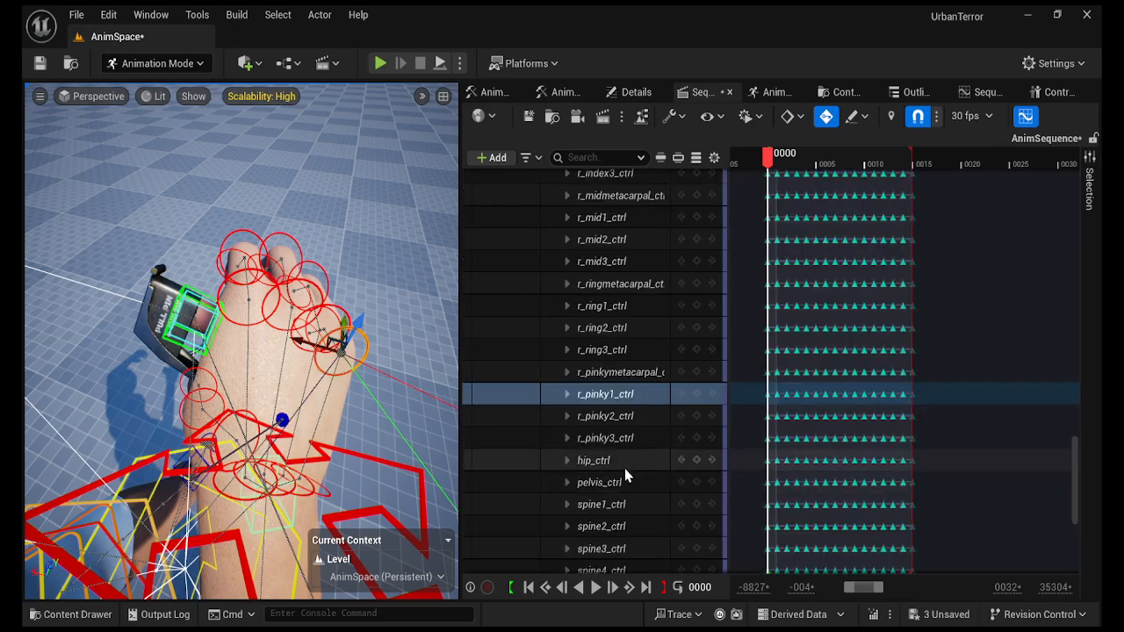
pyautogui.click(609, 437)
pyautogui.scroll(3, 606, 444)
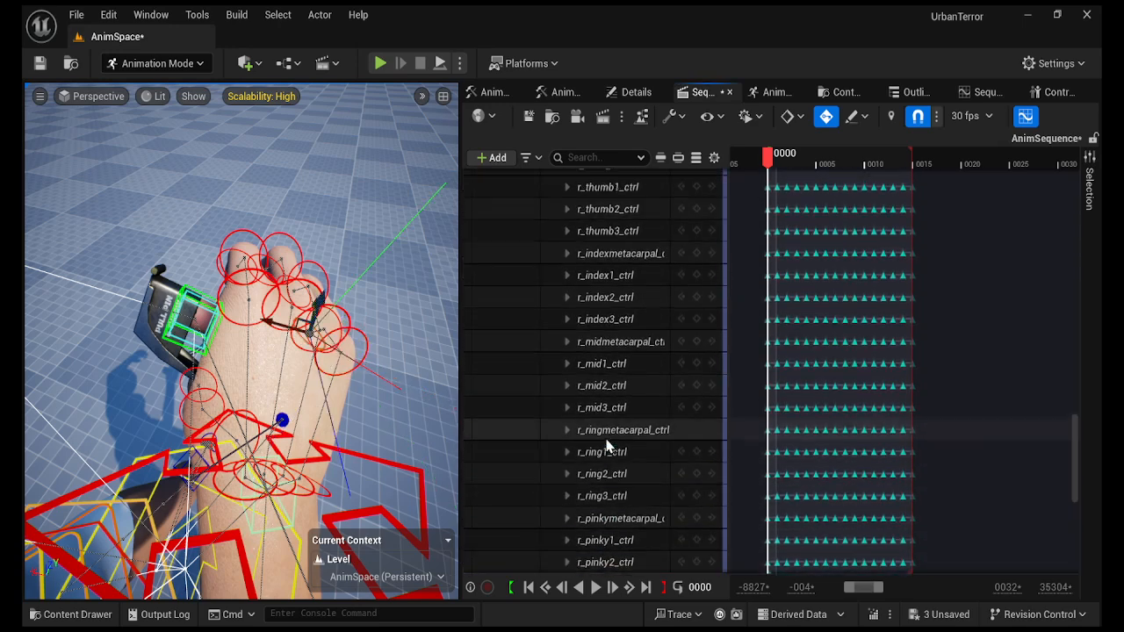
pyautogui.scroll(4, 606, 444)
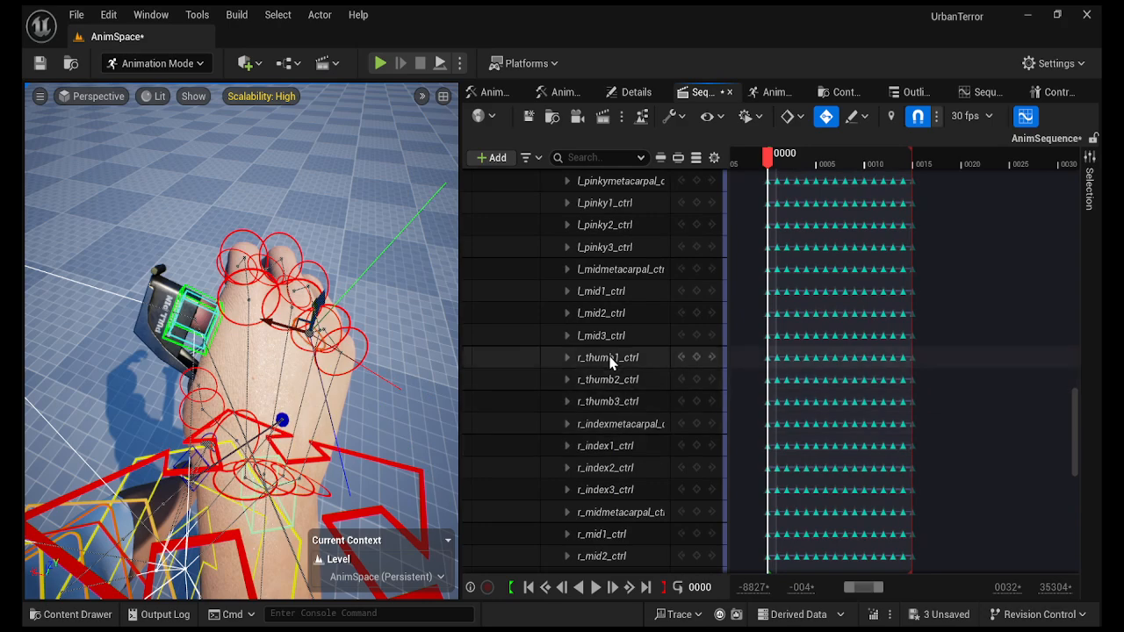
pyautogui.keyDown('shift'); pyautogui.click(609, 359); pyautogui.keyUp('shift')
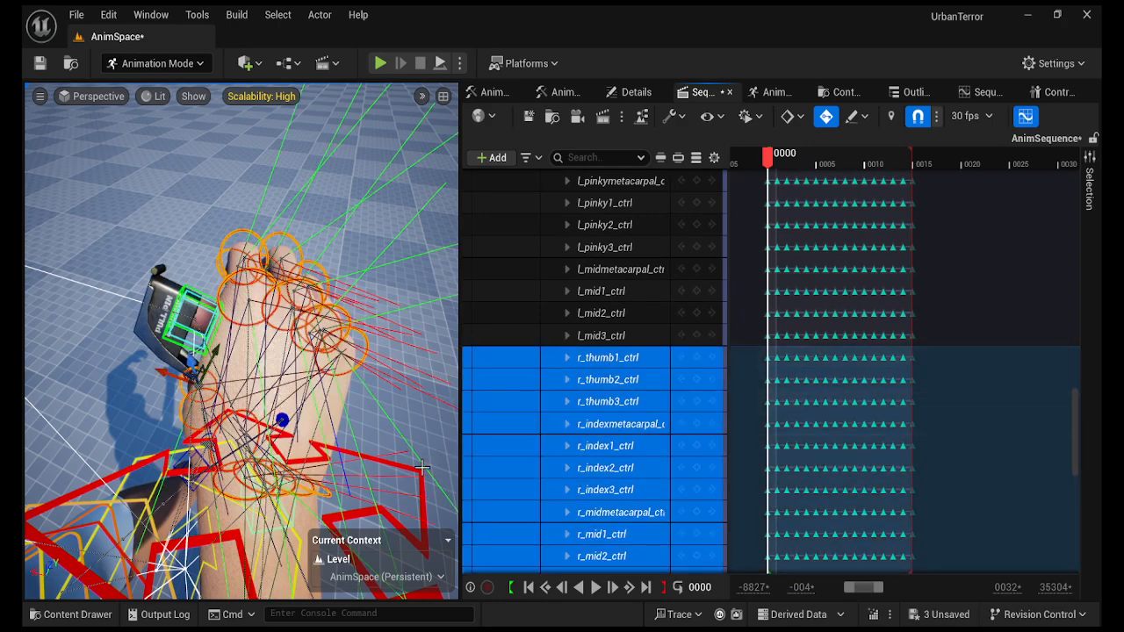
pyautogui.click(400, 466)
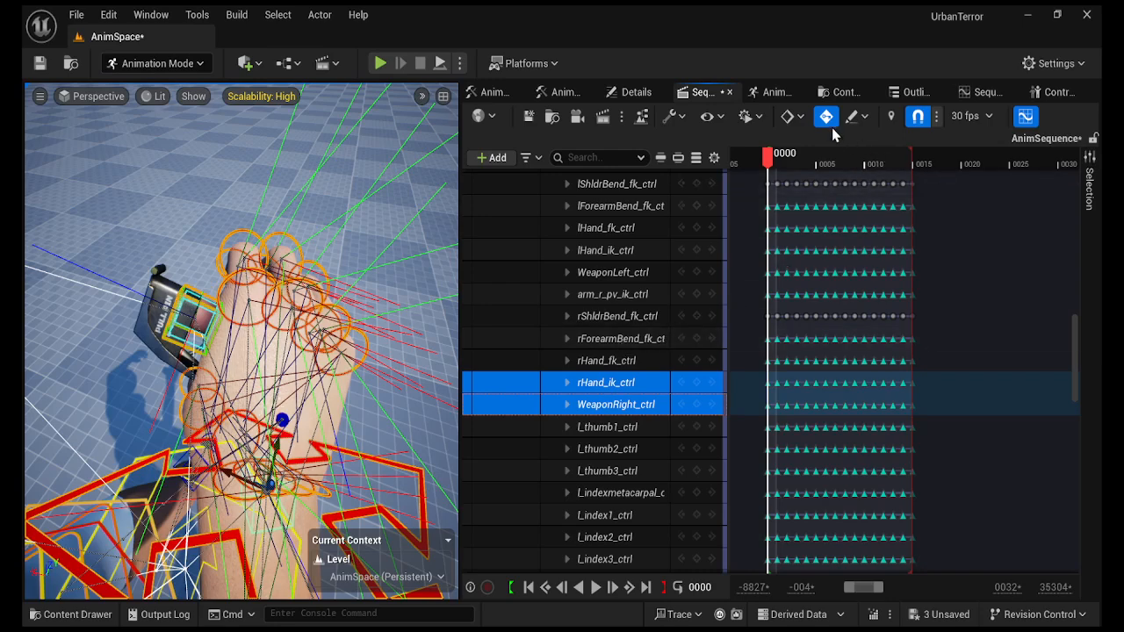
# Save the selected hand controls as HE_Hand_Right2 and compare it with HE_Hand_Right.
pyautogui.click(1050, 92)
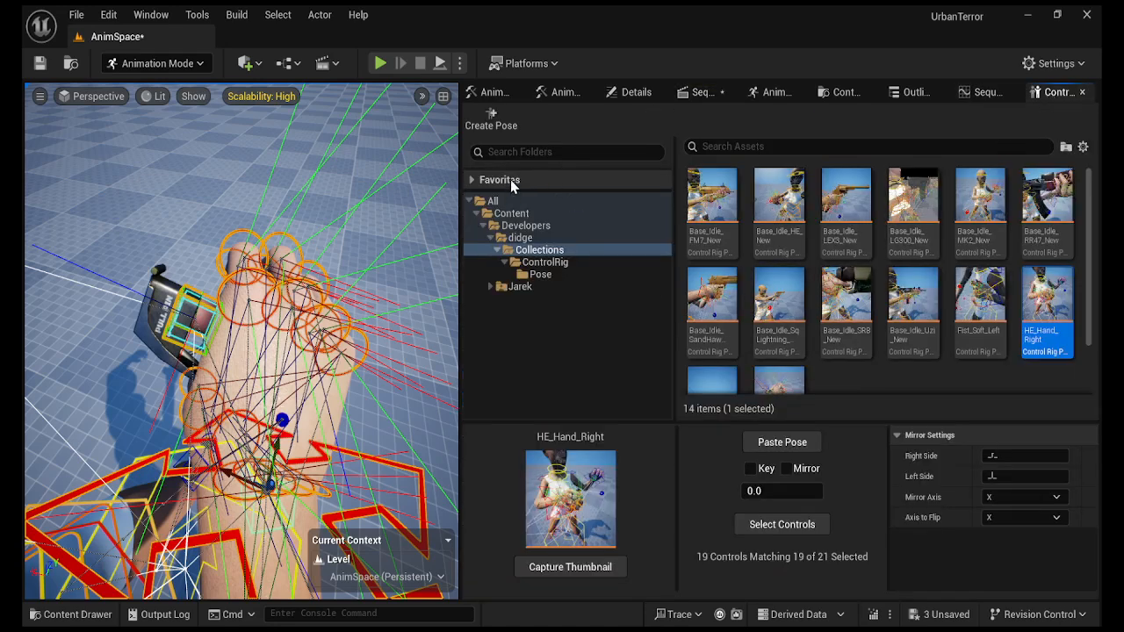
pyautogui.click(497, 123)
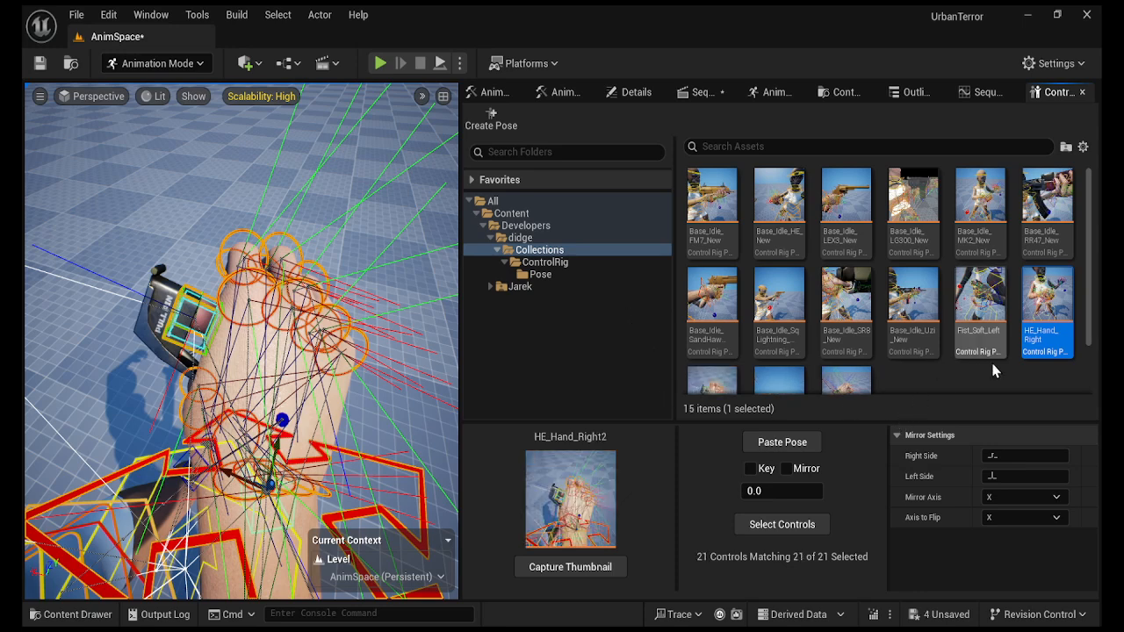
pyautogui.scroll(-2, 864, 358)
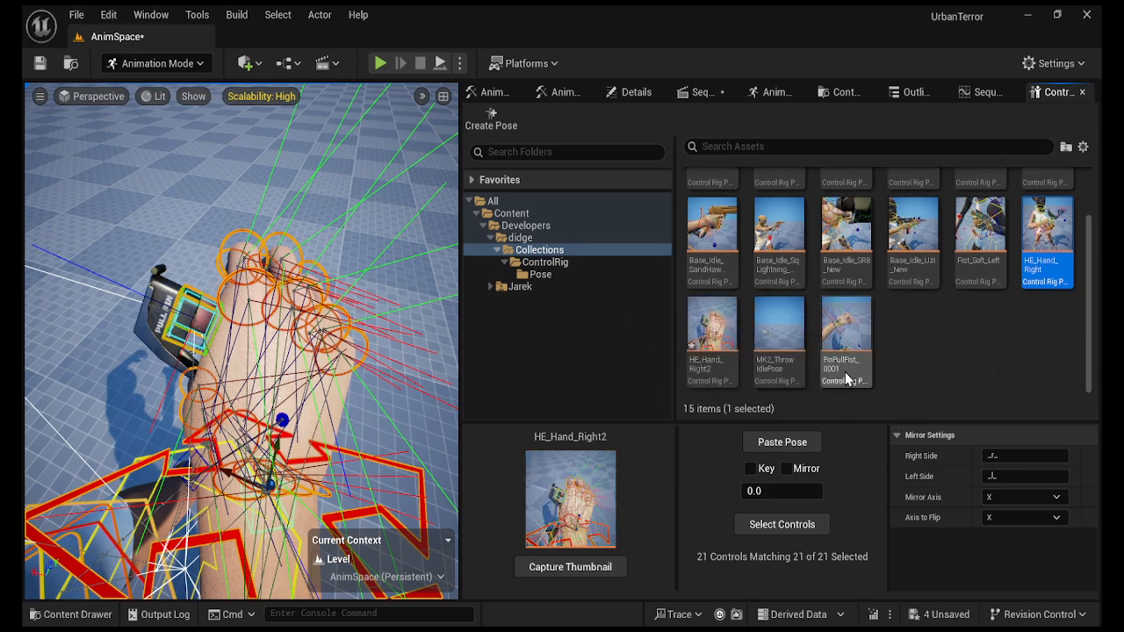
pyautogui.click(718, 370)
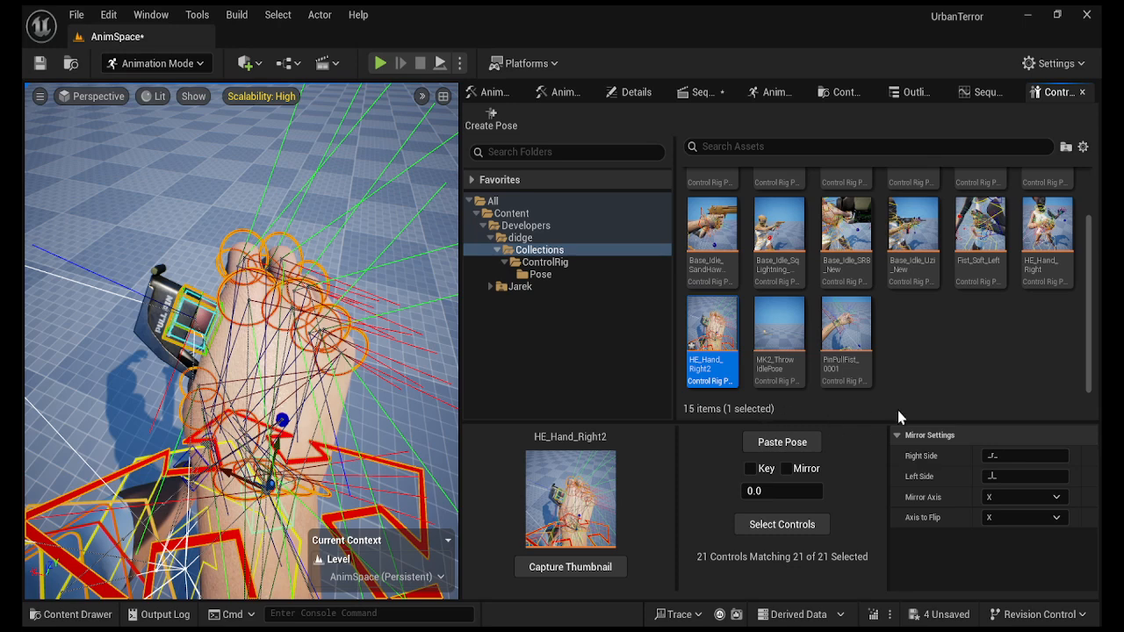
pyautogui.click(1052, 280)
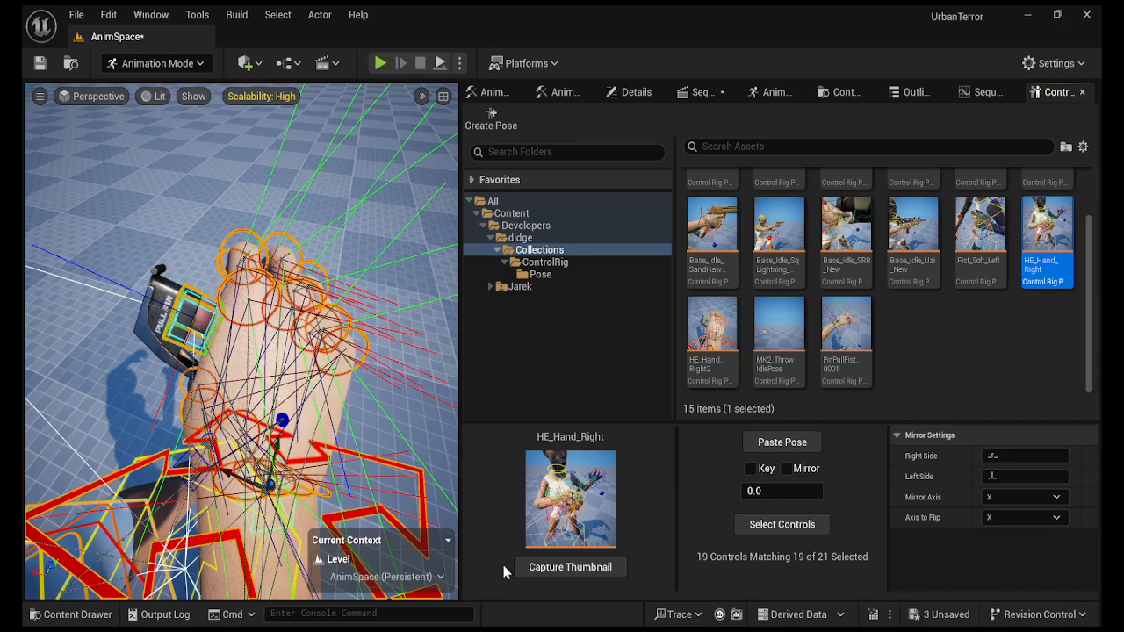
pyautogui.click(713, 87)
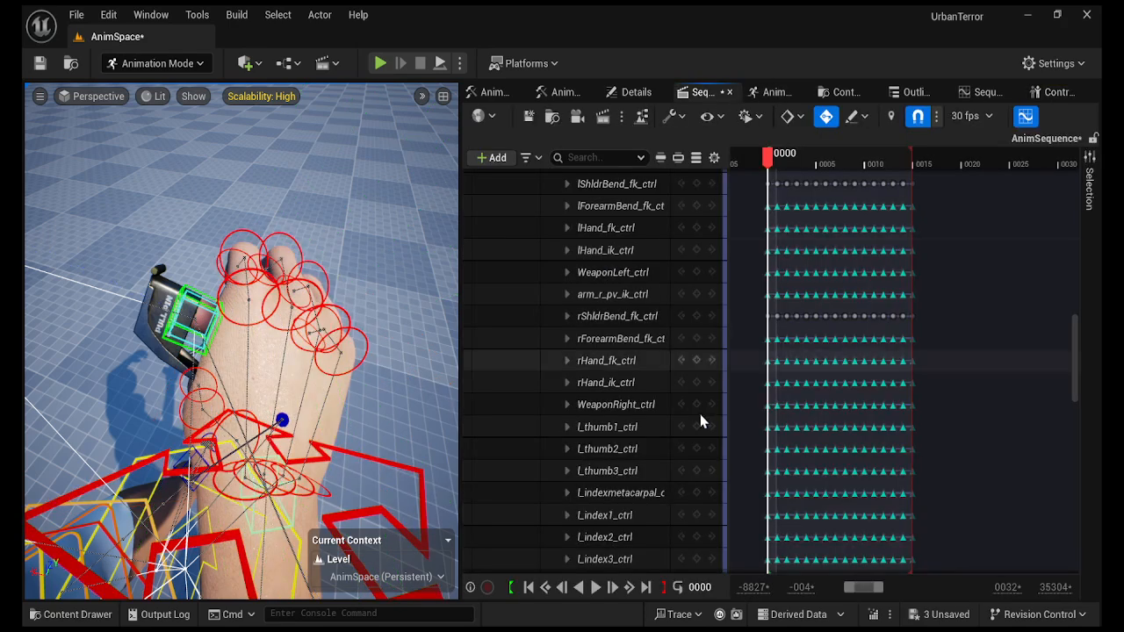
# Delete the G9Base_G3F_CtrlRig track and the HE_PinRemove_G9 section, then frame the full character.
pyautogui.moveTo(1083, 360); pyautogui.dragTo(922, 185)
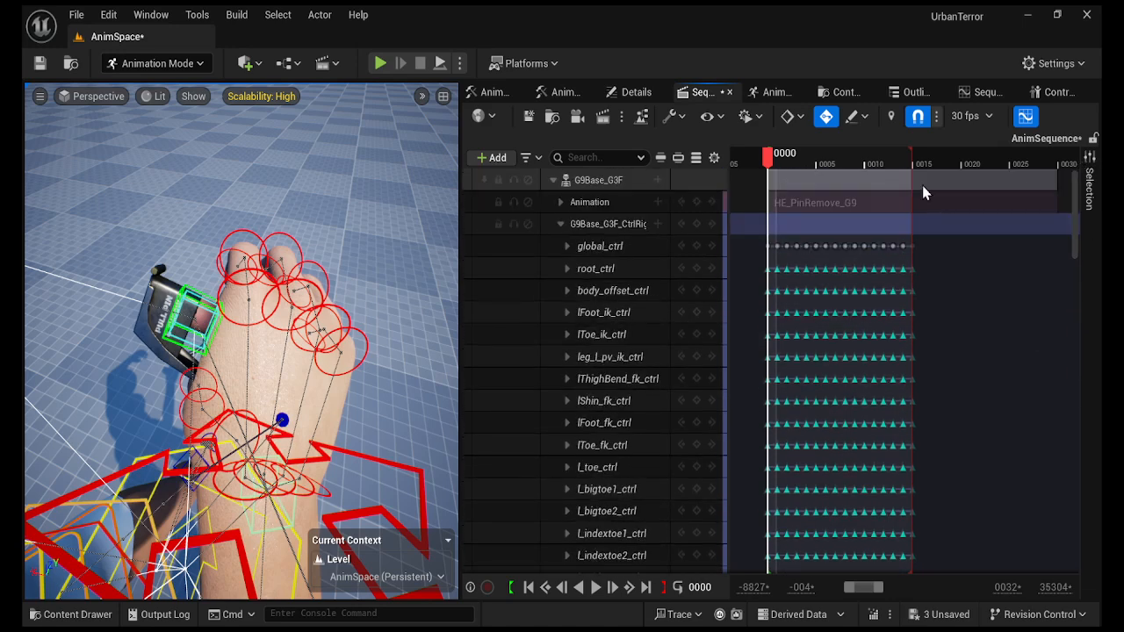
pyautogui.click(629, 225)
pyautogui.press('Delete')
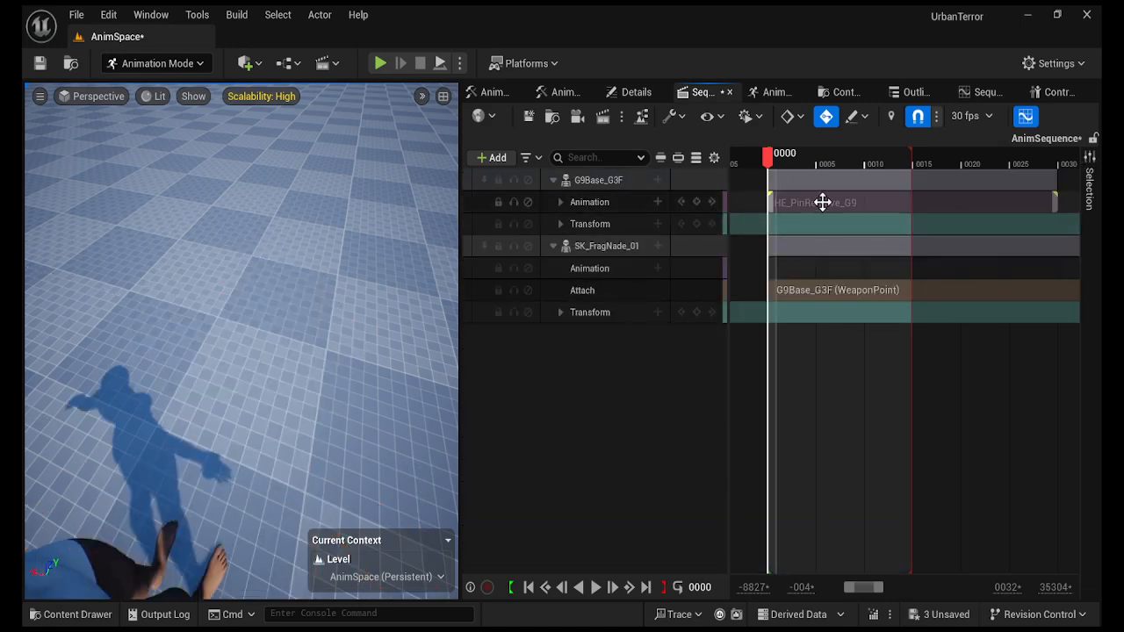
pyautogui.click(822, 203)
pyautogui.press('Delete')
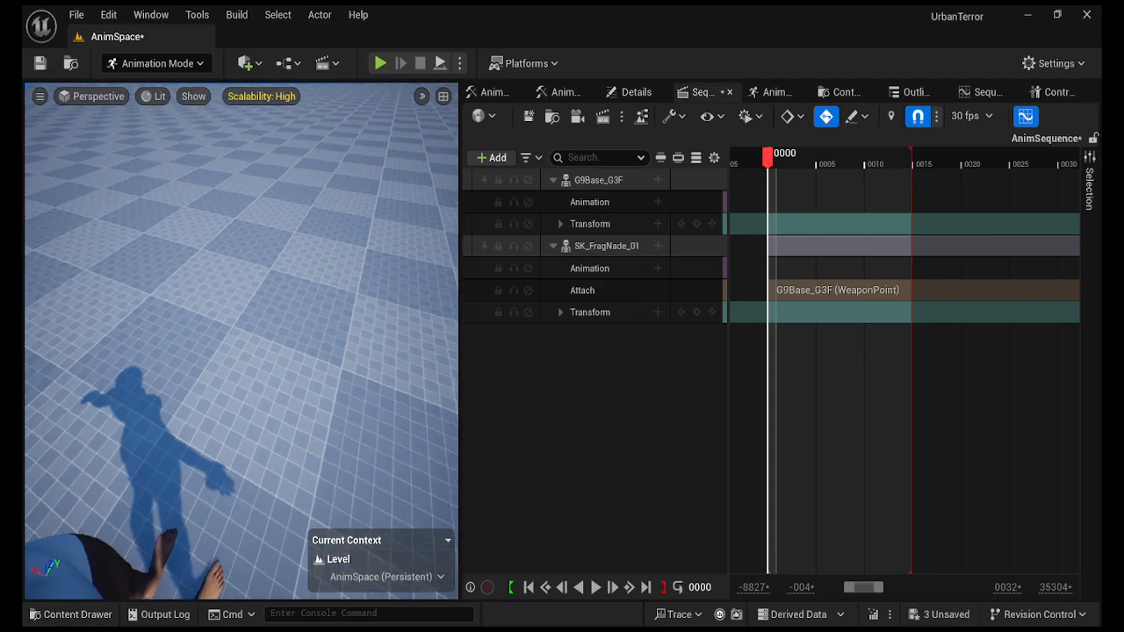
pyautogui.moveTo(241, 343); pyautogui.dragTo(145, 263, button='right')
pyautogui.press('d')
pyautogui.moveTo(262, 436); pyautogui.dragTo(291, 440, button='right')
# Drag MK2_Pin_Removal_G9 from Grenades/MK2/Animations/3P_Anims onto the Animation track, then select G9Base_G3F.
pyautogui.click(75, 614)
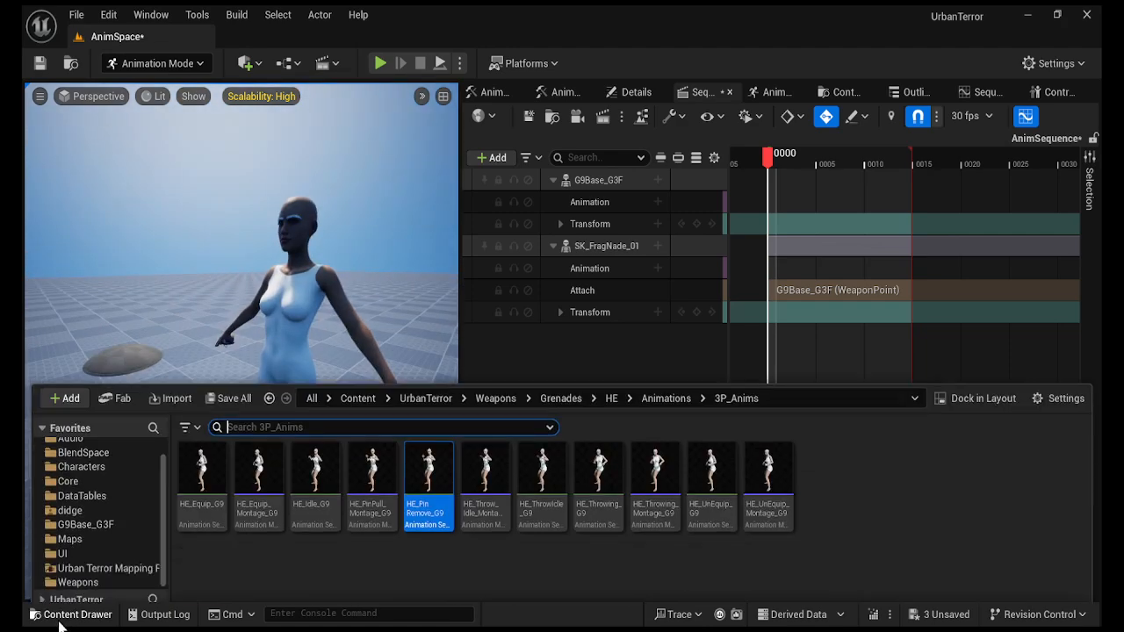
pyautogui.click(561, 362)
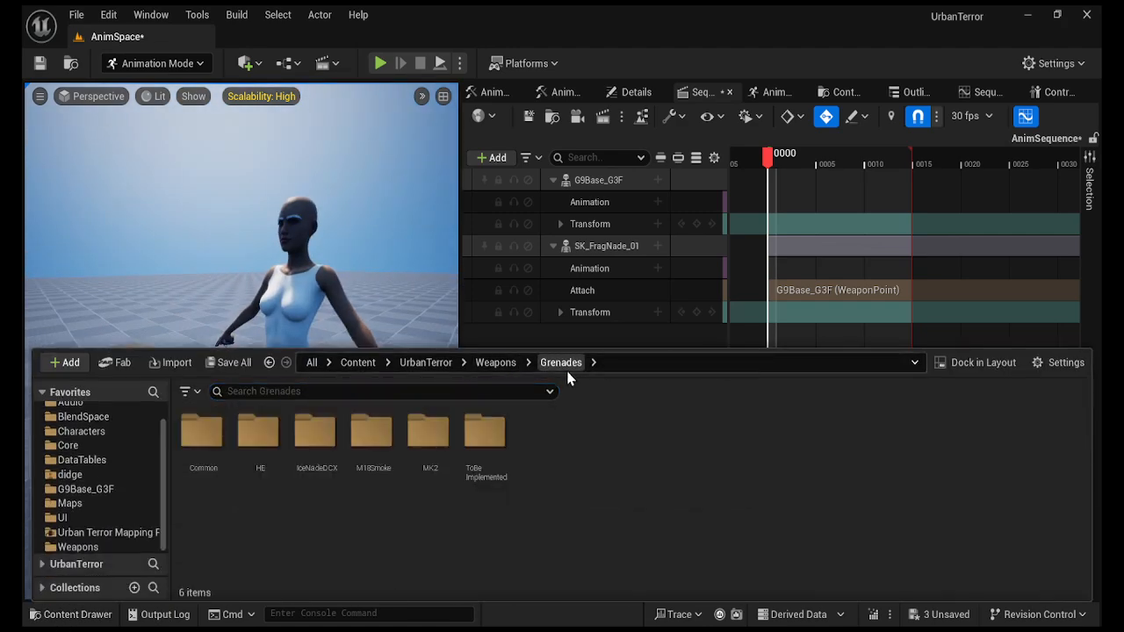
pyautogui.doubleClick(428, 430)
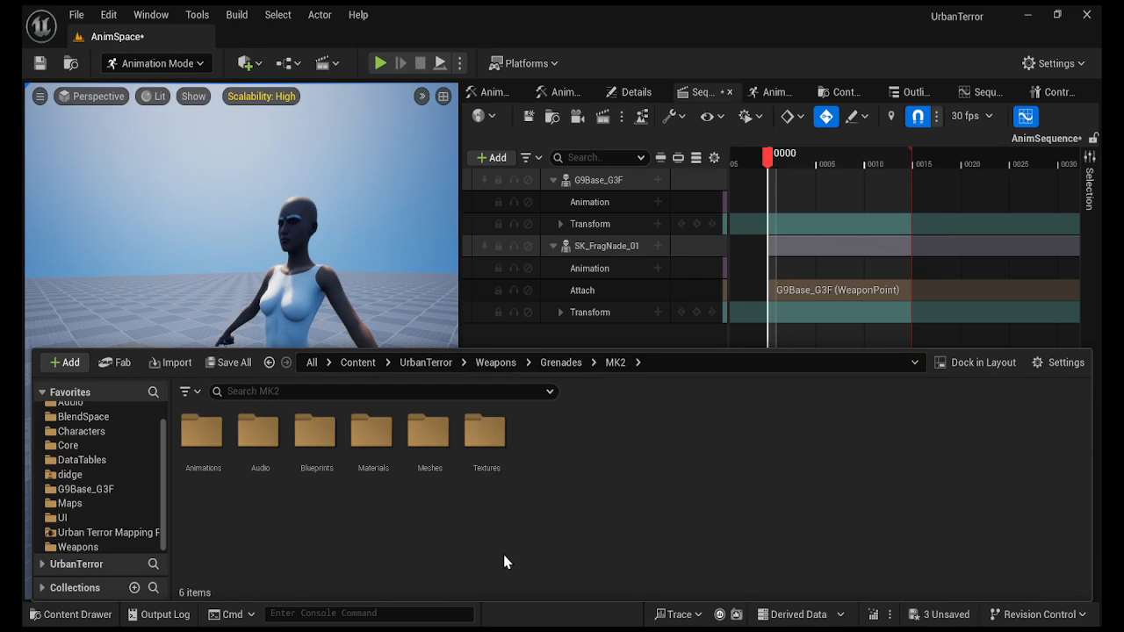
pyautogui.doubleClick(202, 430)
pyautogui.doubleClick(262, 432)
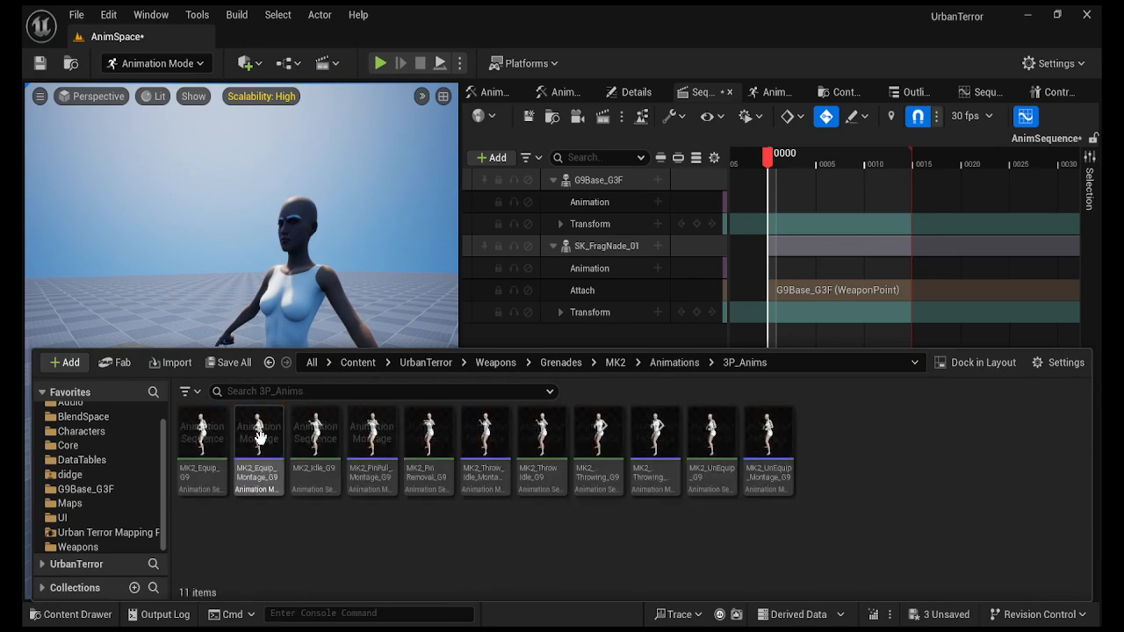
pyautogui.moveTo(425, 479); pyautogui.dragTo(769, 208)
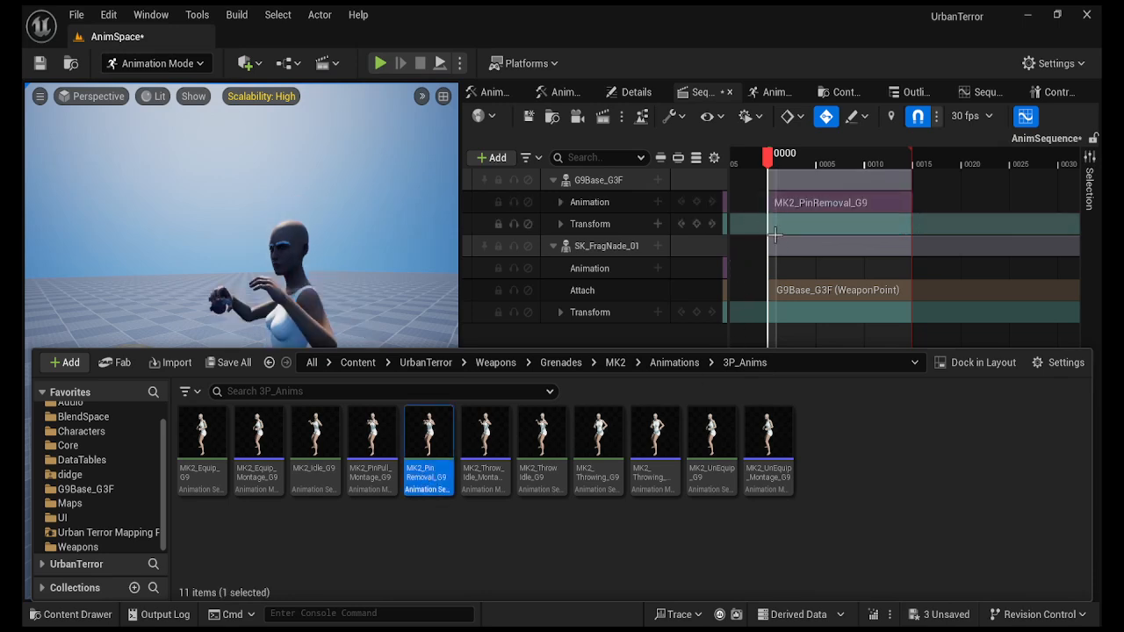
pyautogui.click(593, 180)
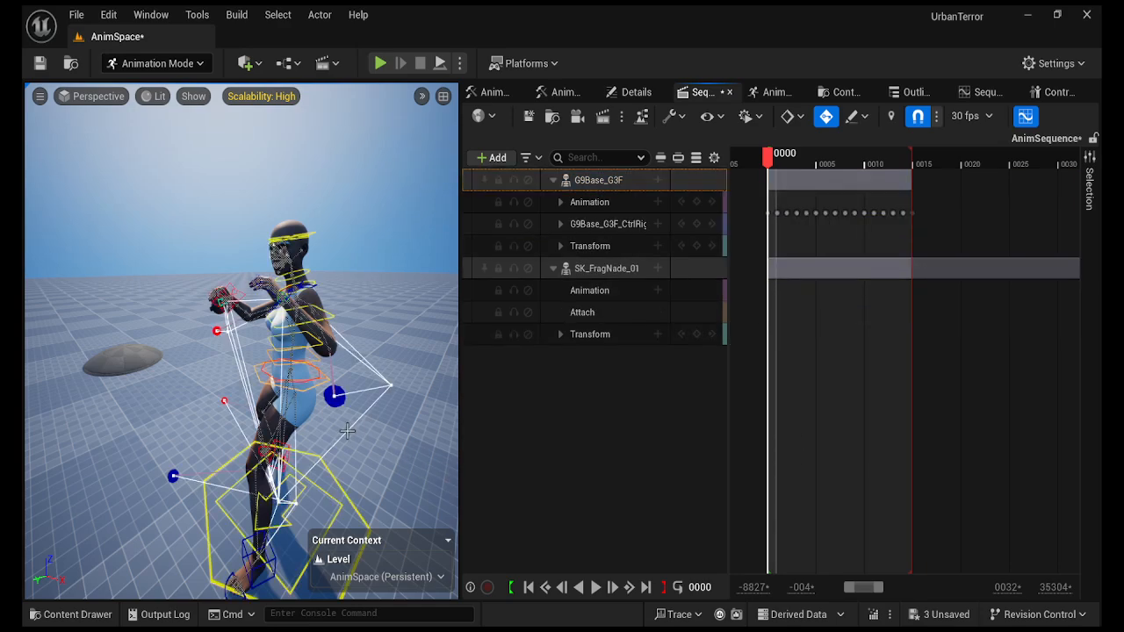
# Expand the G9Base_G3F_CtrlRig track, select r_pinky3_ctrl and marquee the right-hand finger keys after frame 0.
pyautogui.moveTo(241, 341); pyautogui.dragTo(294, 355, button='right')
pyautogui.moveTo(333, 419)
pyautogui.mouseDown(button='right')
pyautogui.moveTo(344, 465)
pyautogui.moveTo(341, 430)
pyautogui.mouseUp(button='right')
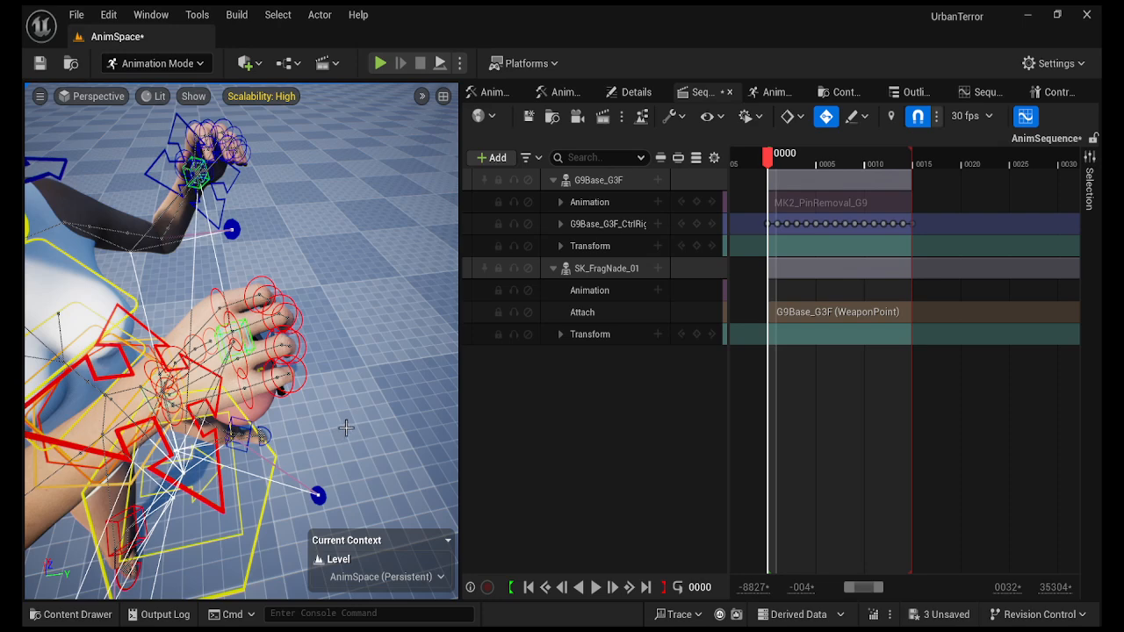
pyautogui.click(560, 224)
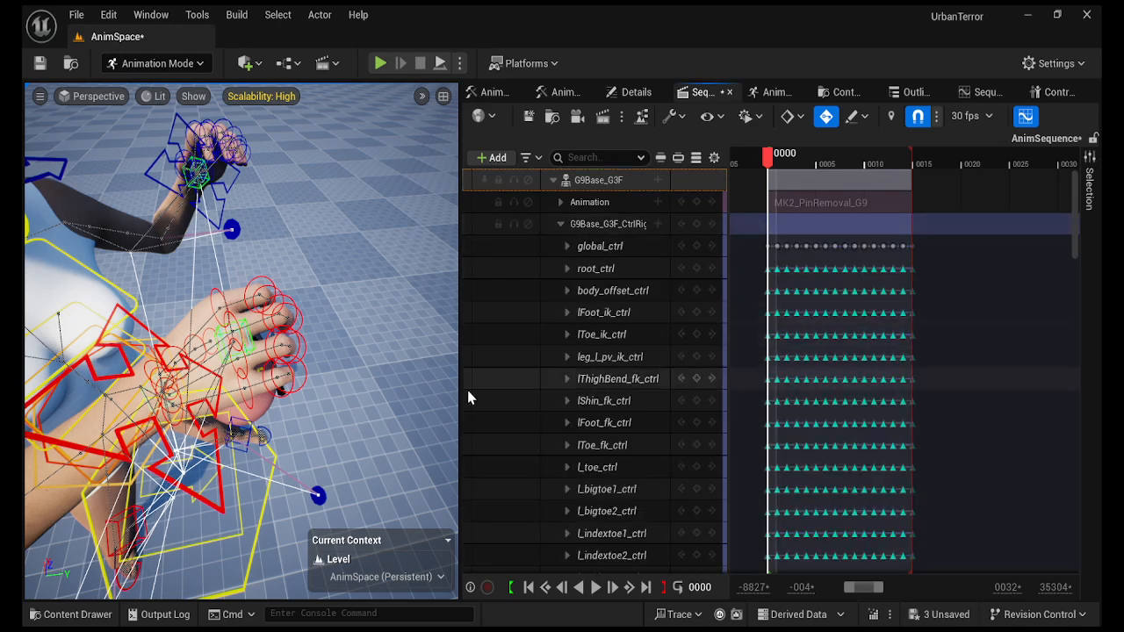
pyautogui.click(302, 376)
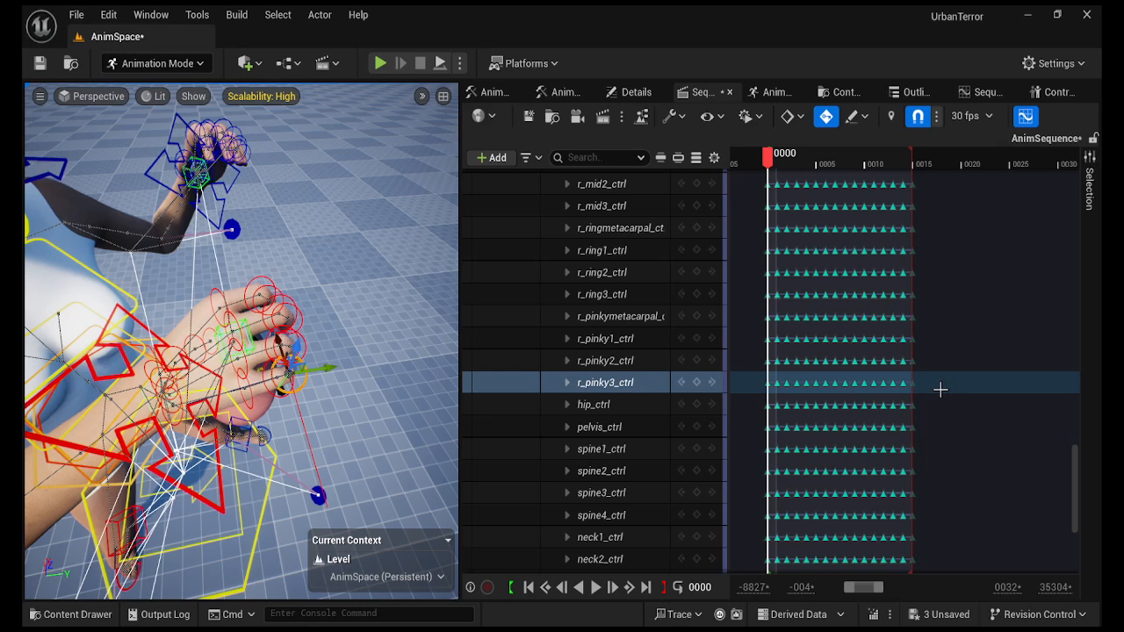
pyautogui.moveTo(939, 388); pyautogui.dragTo(775, 311)
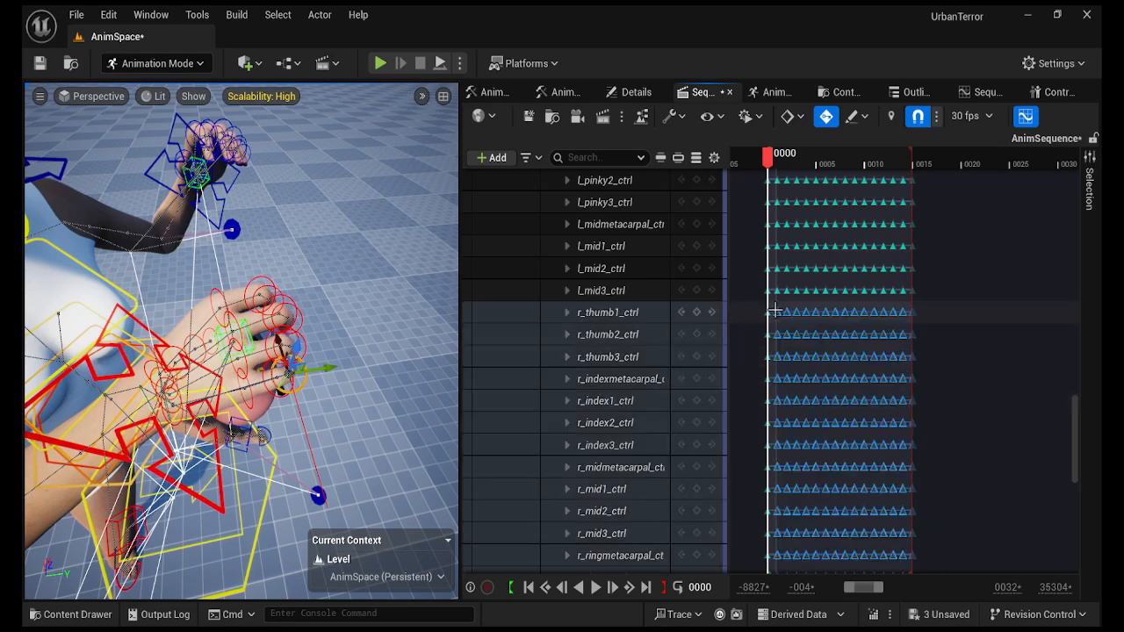
# Delete the later finger keys and select controls r_thumb1_ctrl through r_pinky3_ctrl.
pyautogui.press('Delete')
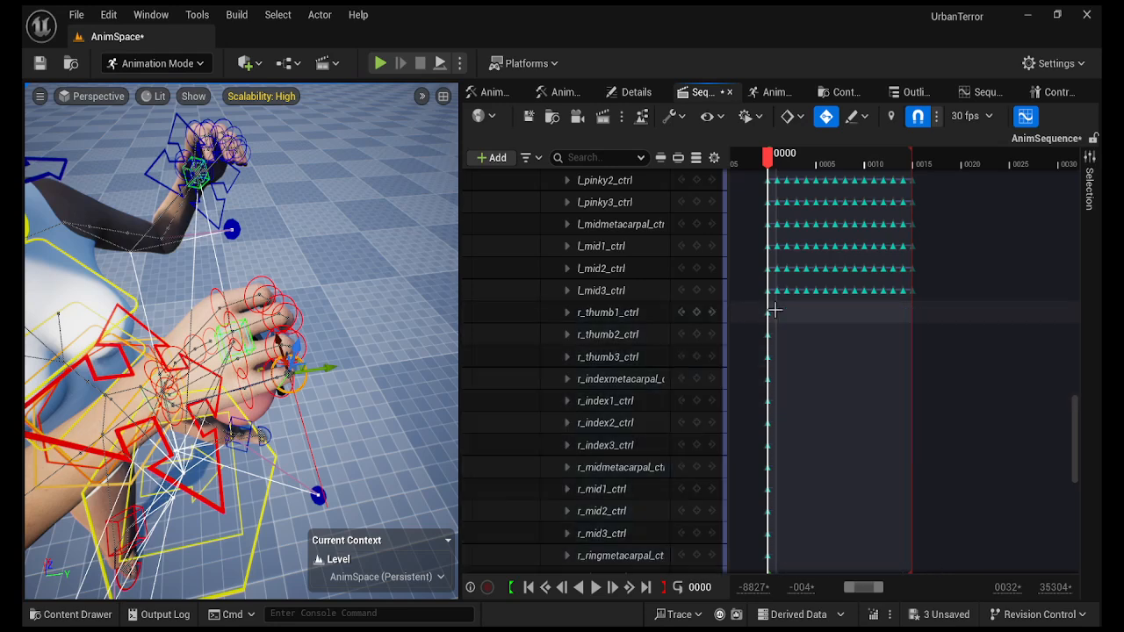
pyautogui.click(630, 314)
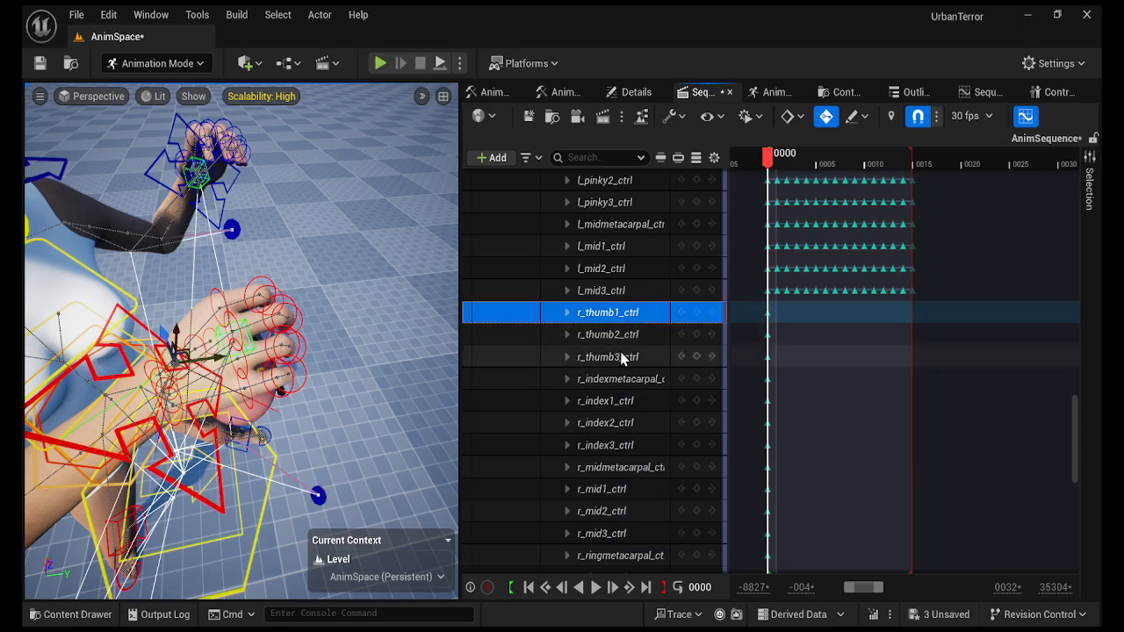
pyautogui.scroll(-6, 622, 359)
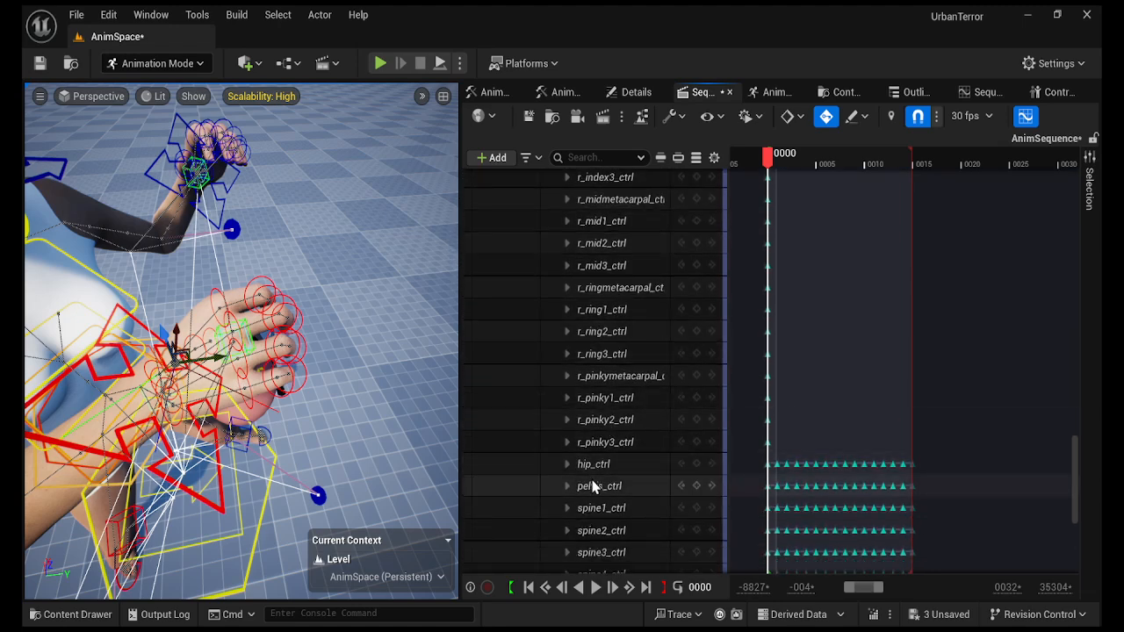
pyautogui.keyDown('shift'); pyautogui.click(598, 443); pyautogui.keyUp('shift')
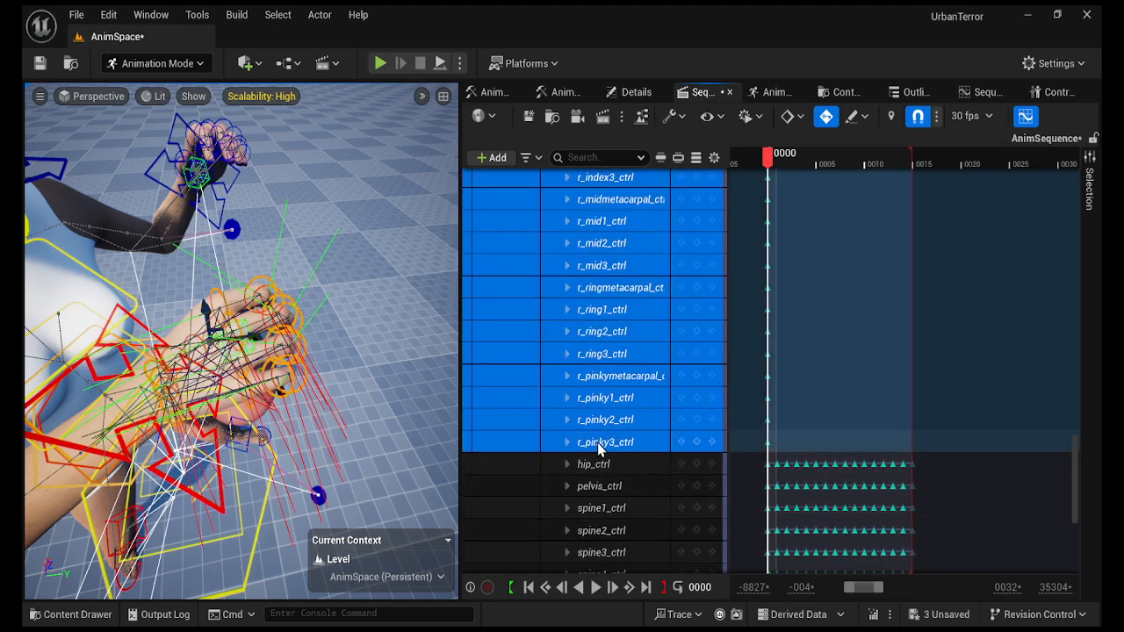
# Bring the viewport close to the right hand and open the Control Rig pose library.
pyautogui.keyDown('alt'); pyautogui.moveTo(363, 365); pyautogui.dragTo(180, 404); pyautogui.keyUp('alt')
pyautogui.moveTo(241, 351); pyautogui.dragTo(180, 338, button='right')
pyautogui.moveTo(363, 378); pyautogui.dragTo(351, 329, button='right')
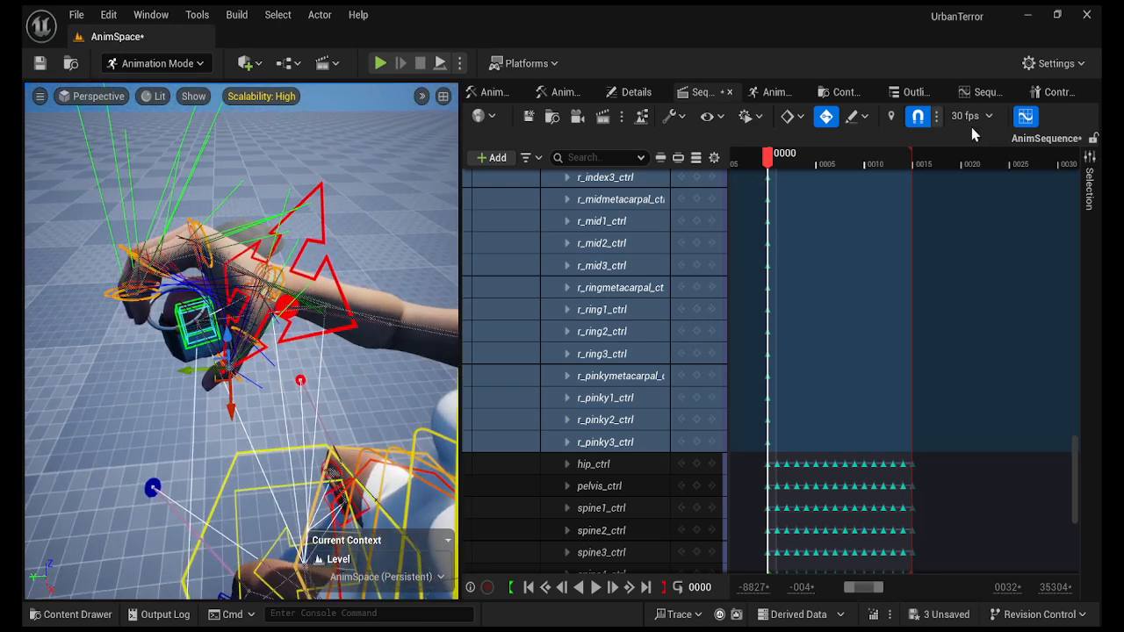
pyautogui.click(1057, 93)
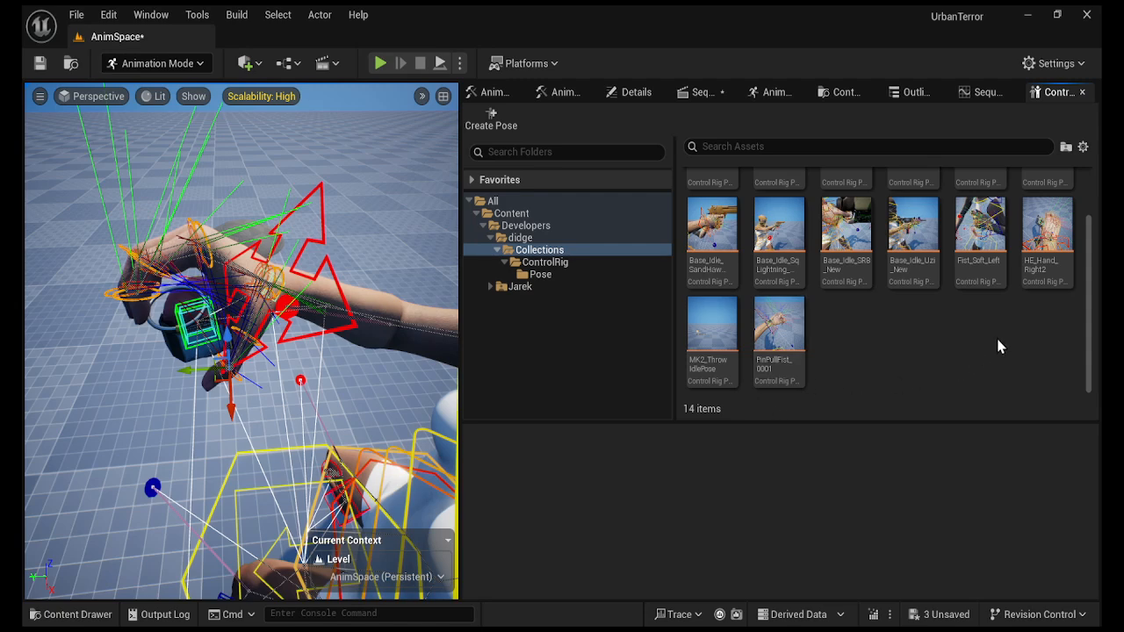
# Paste the HE_Hand_Right2 pose onto the selected finger controls and go back to Sequencer's track list.
pyautogui.click(1044, 269)
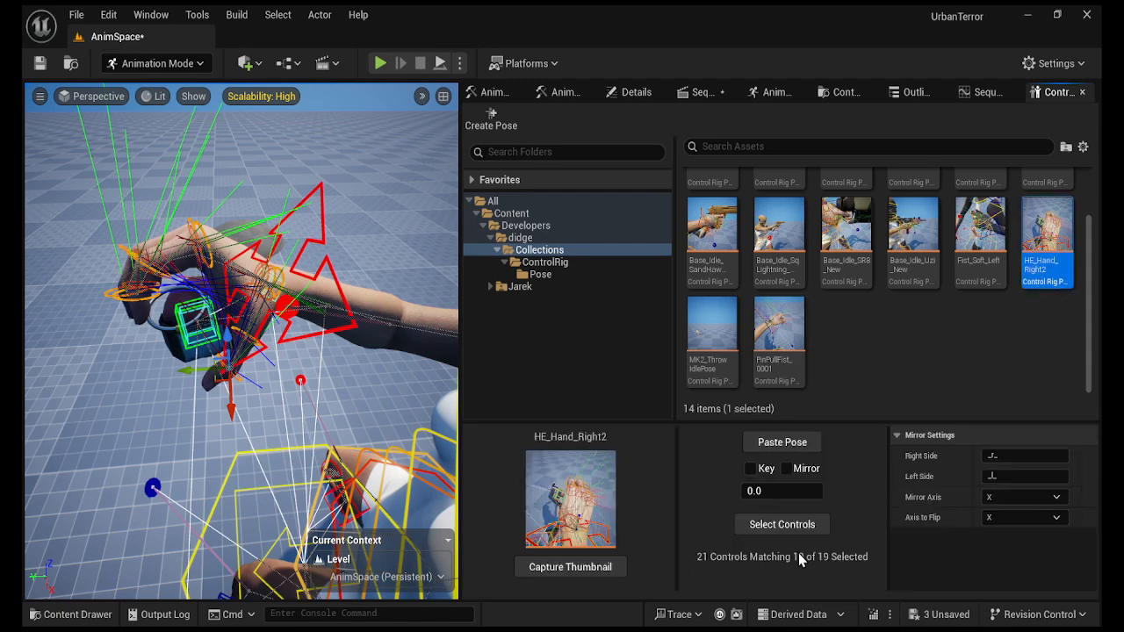
pyautogui.click(793, 446)
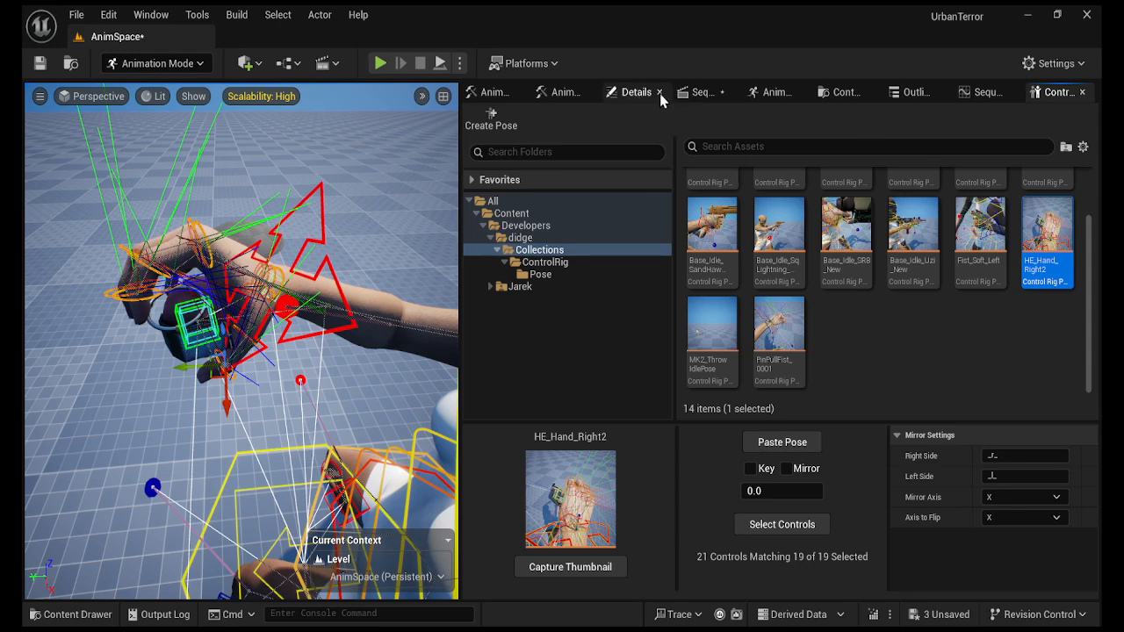
pyautogui.click(696, 95)
pyautogui.scroll(10, 632, 472)
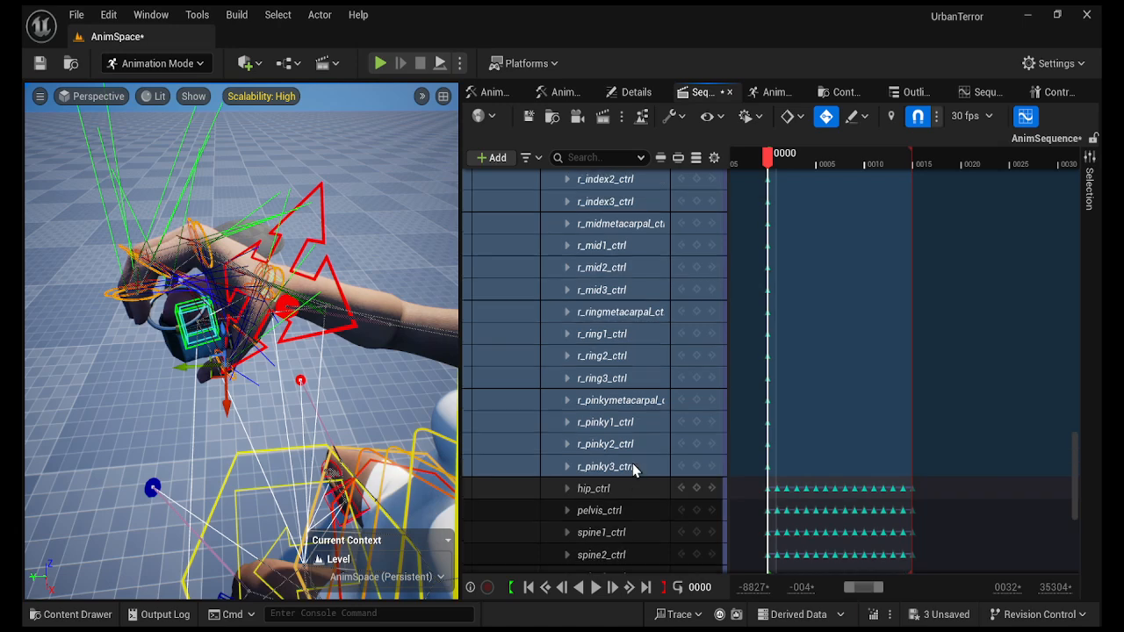
pyautogui.scroll(11, 632, 466)
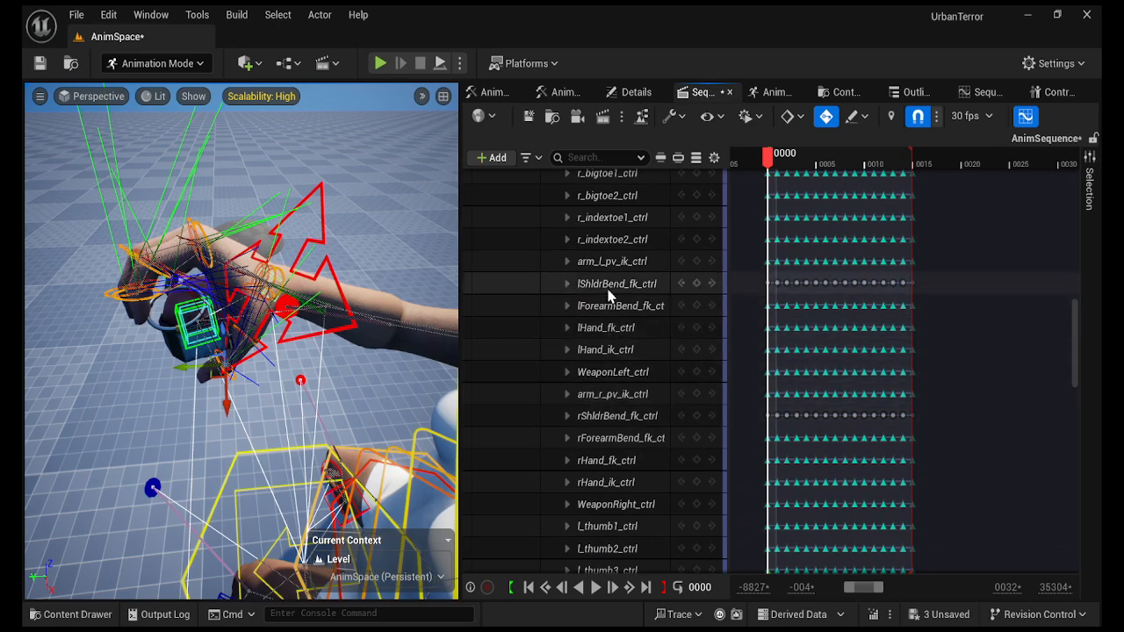
# Paste the grip pose onto WeaponRight_ctrl and frame the view on the fist.
pyautogui.click(610, 504)
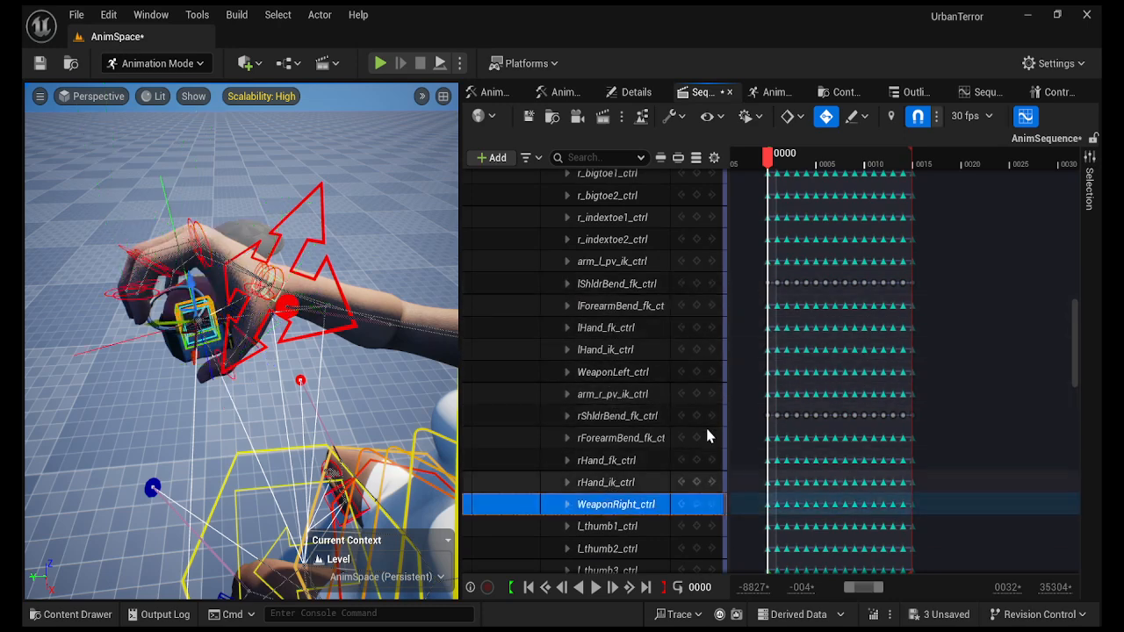
pyautogui.click(1050, 92)
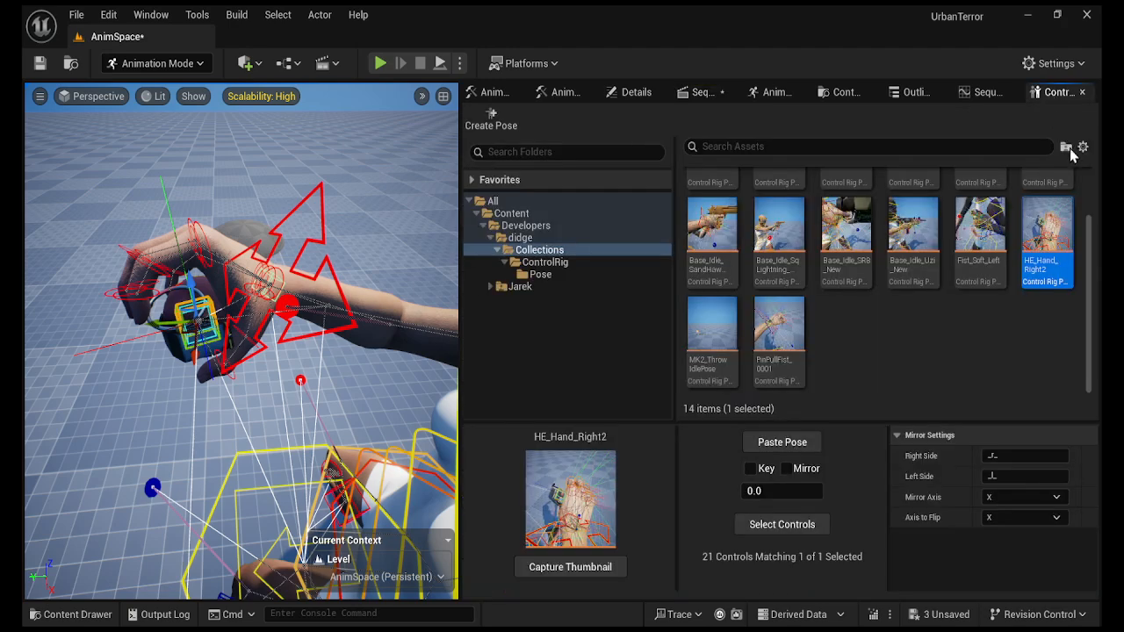
pyautogui.click(775, 452)
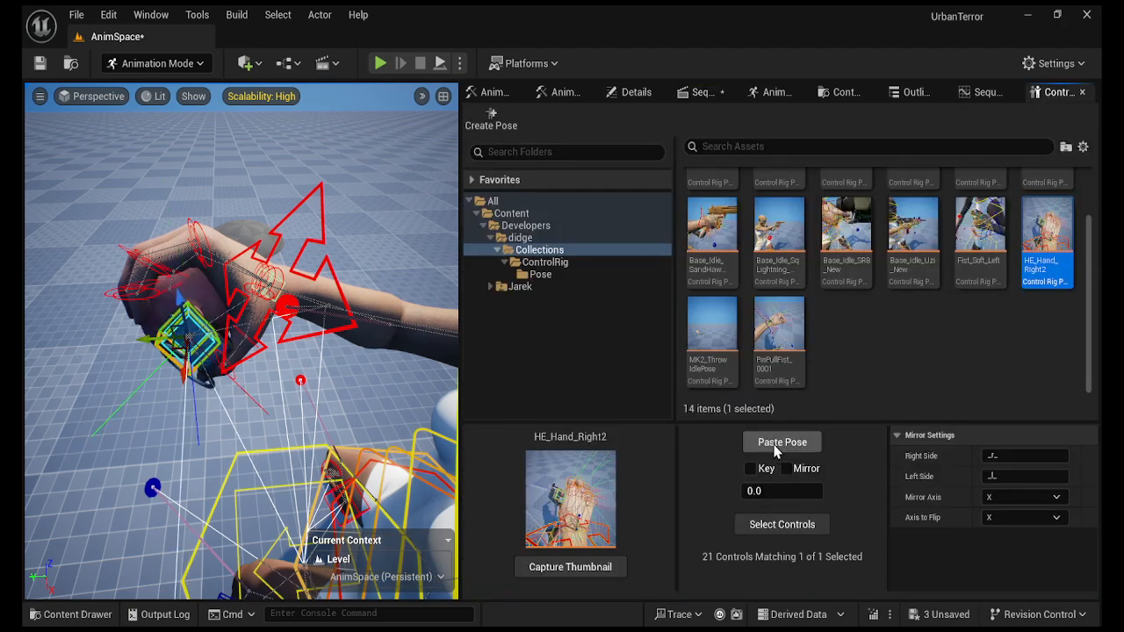
pyautogui.press('f')
pyautogui.moveTo(242, 341); pyautogui.dragTo(326, 358, button='right')
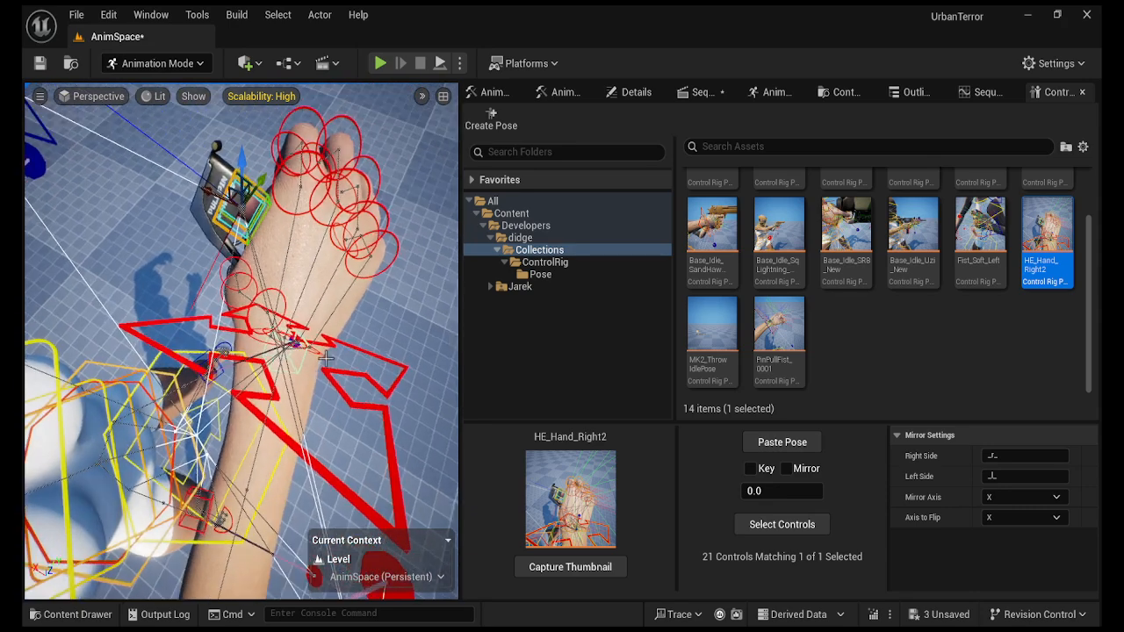
# In Sequencer, delete the WeaponRight_ctrl keys after frame 0.
pyautogui.click(707, 91)
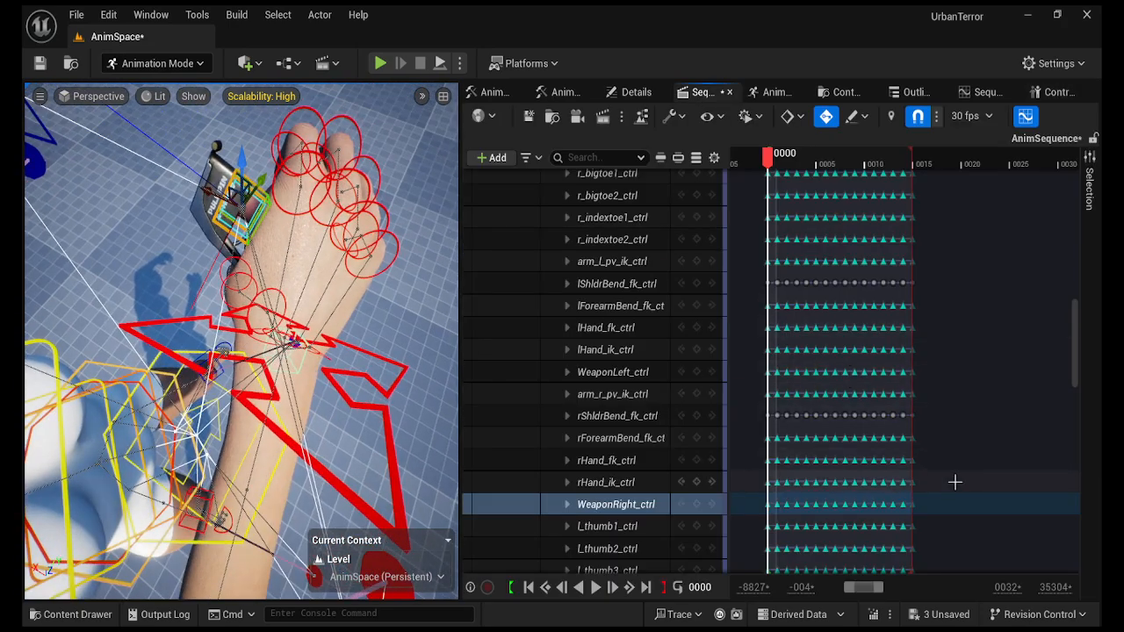
pyautogui.moveTo(844, 508); pyautogui.dragTo(784, 508)
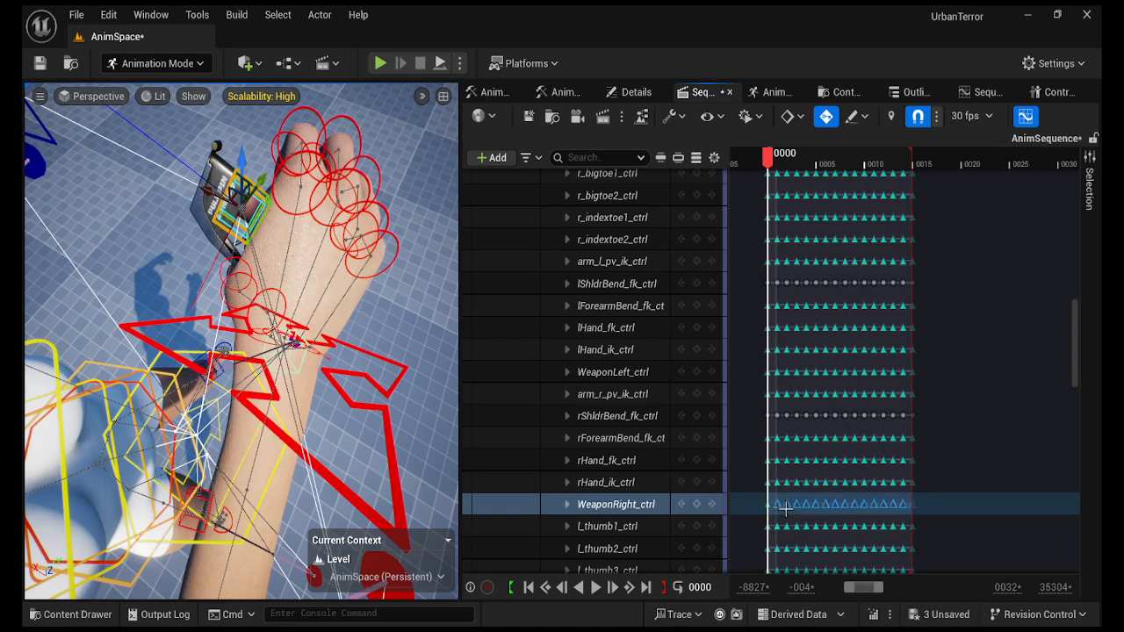
pyautogui.press('Delete')
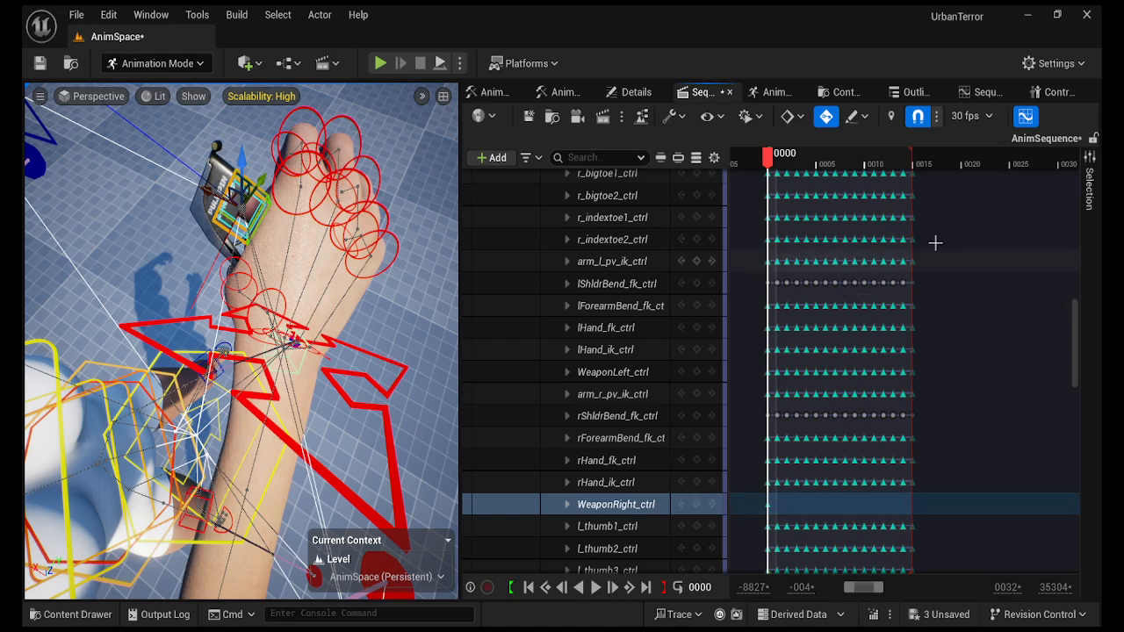
# Add an Animation-tab constraint from rHand_ik_ctrl to WeaponRight_ctrl, then return to Sequencer.
pyautogui.click(773, 91)
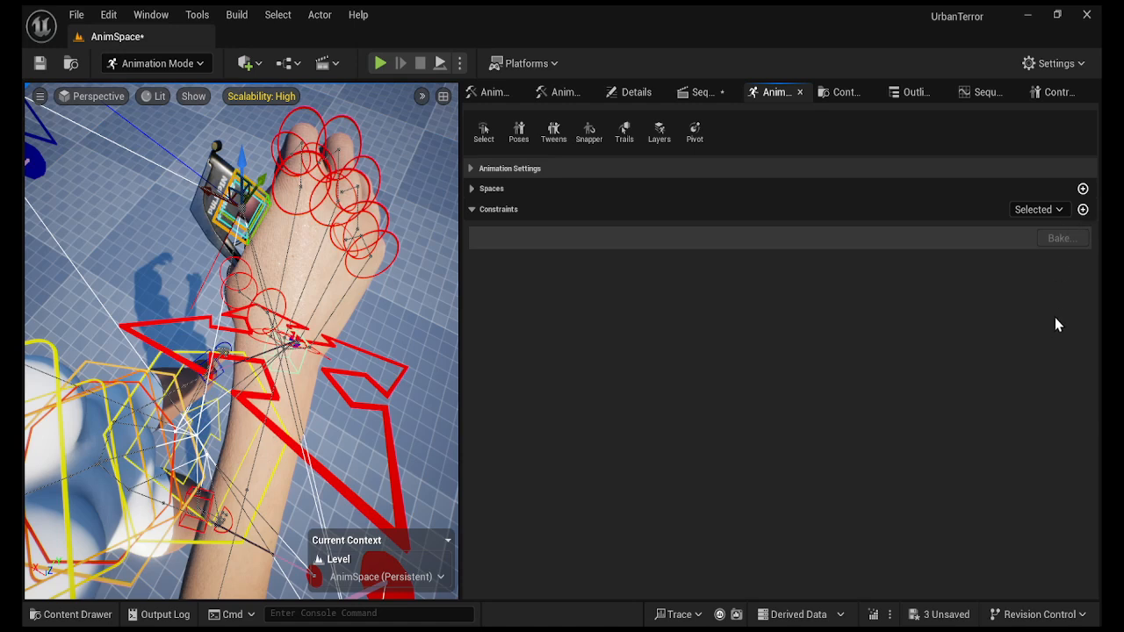
pyautogui.click(397, 473)
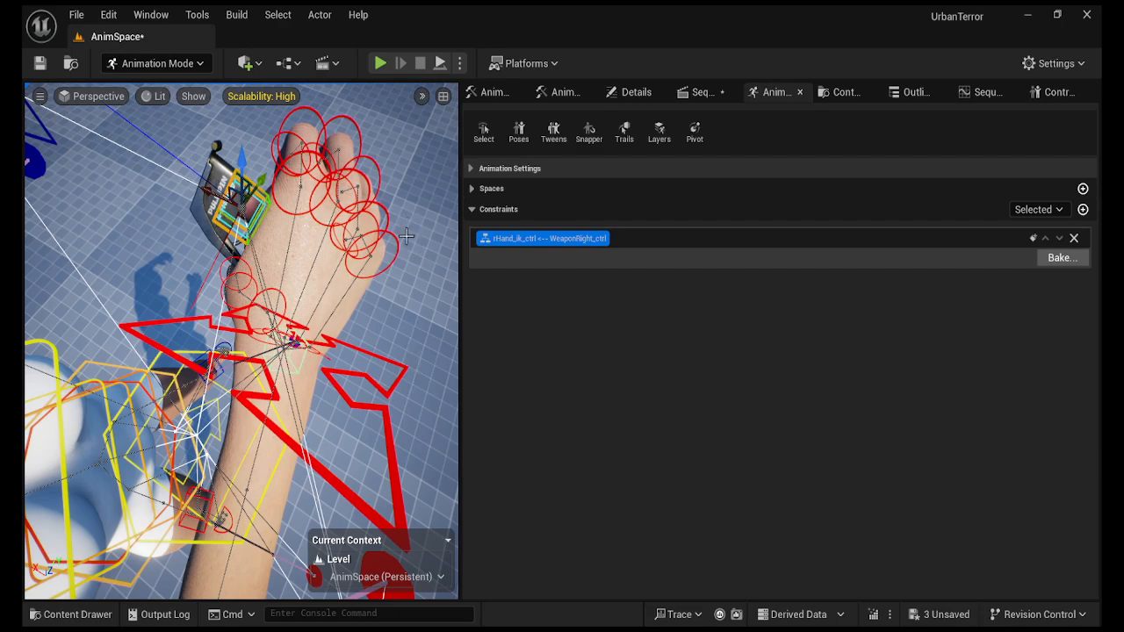
pyautogui.moveTo(413, 278); pyautogui.dragTo(430, 271, button='right')
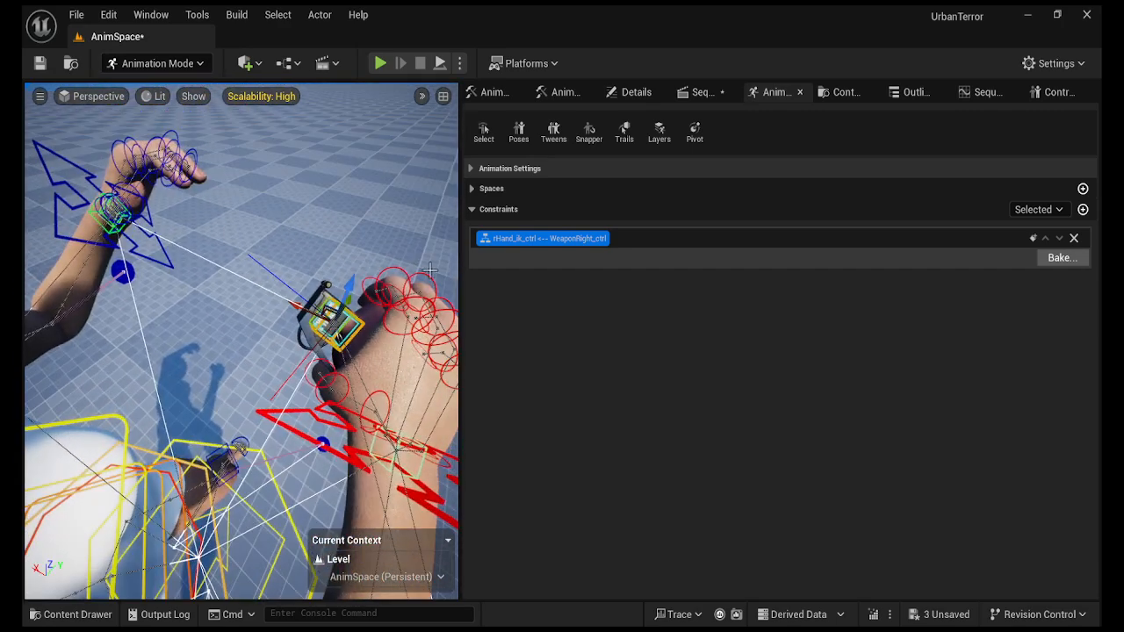
pyautogui.click(698, 92)
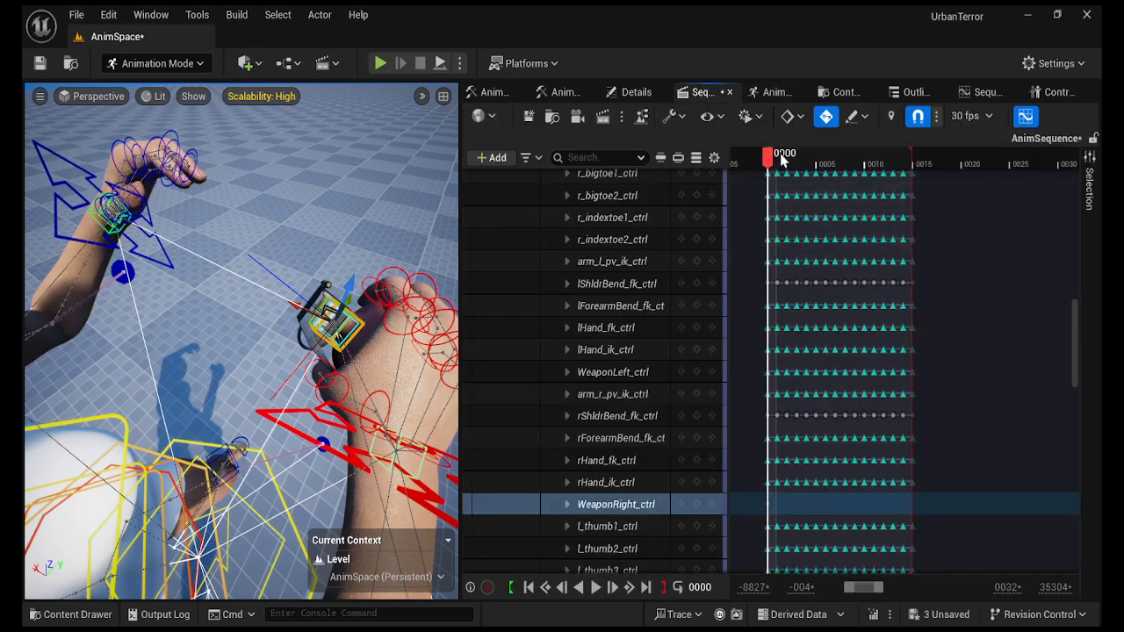
pyautogui.moveTo(779, 165); pyautogui.dragTo(838, 173)
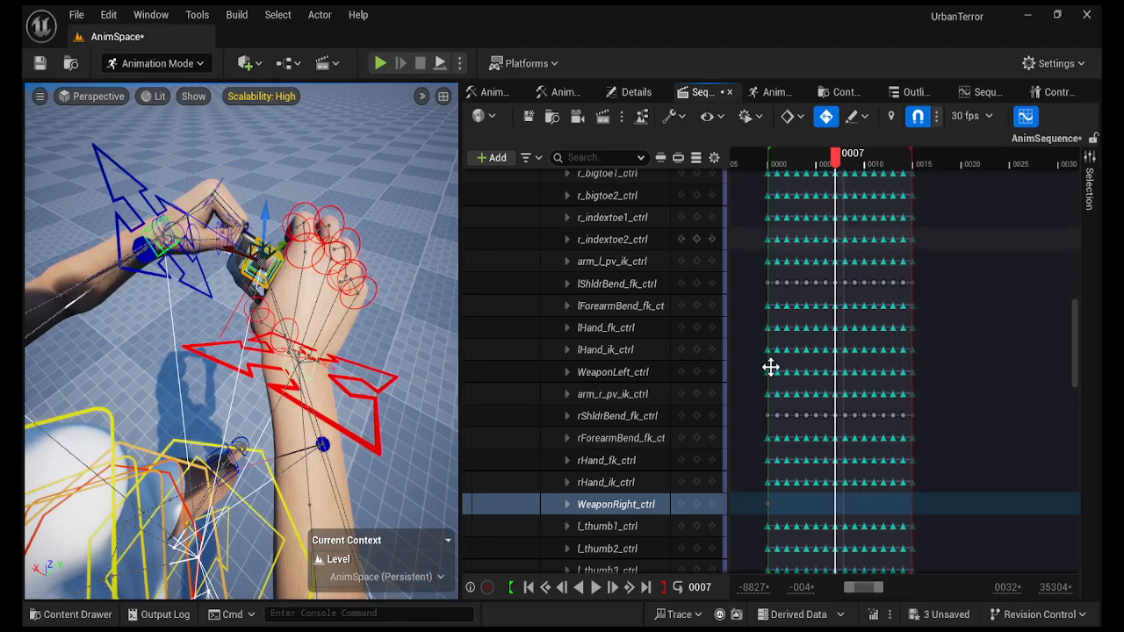
pyautogui.click(530, 588)
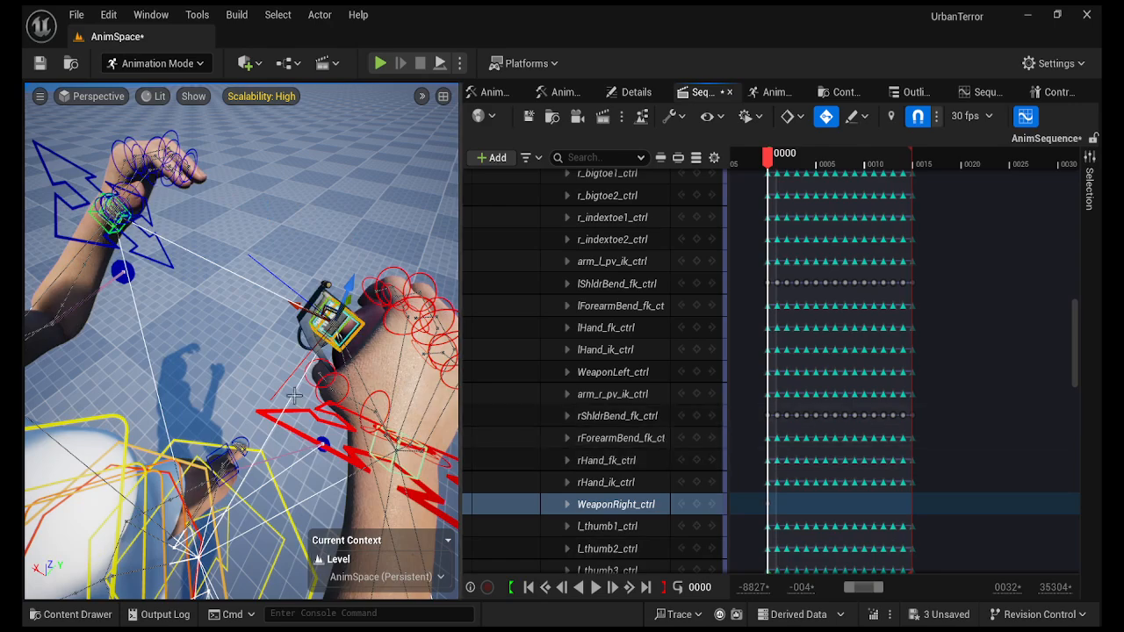
pyautogui.moveTo(295, 396)
pyautogui.mouseDown(button='right')
pyautogui.moveTo(106, 395)
pyautogui.moveTo(285, 388)
pyautogui.mouseUp(button='right')
pyautogui.moveTo(323, 453)
pyautogui.mouseDown(button='right')
pyautogui.moveTo(369, 435)
pyautogui.moveTo(365, 452)
pyautogui.moveTo(356, 435)
pyautogui.moveTo(339, 454)
pyautogui.moveTo(378, 444)
pyautogui.moveTo(343, 452)
pyautogui.mouseUp(button='right')
pyautogui.moveTo(1079, 325); pyautogui.dragTo(1078, 197)
pyautogui.click(583, 179)
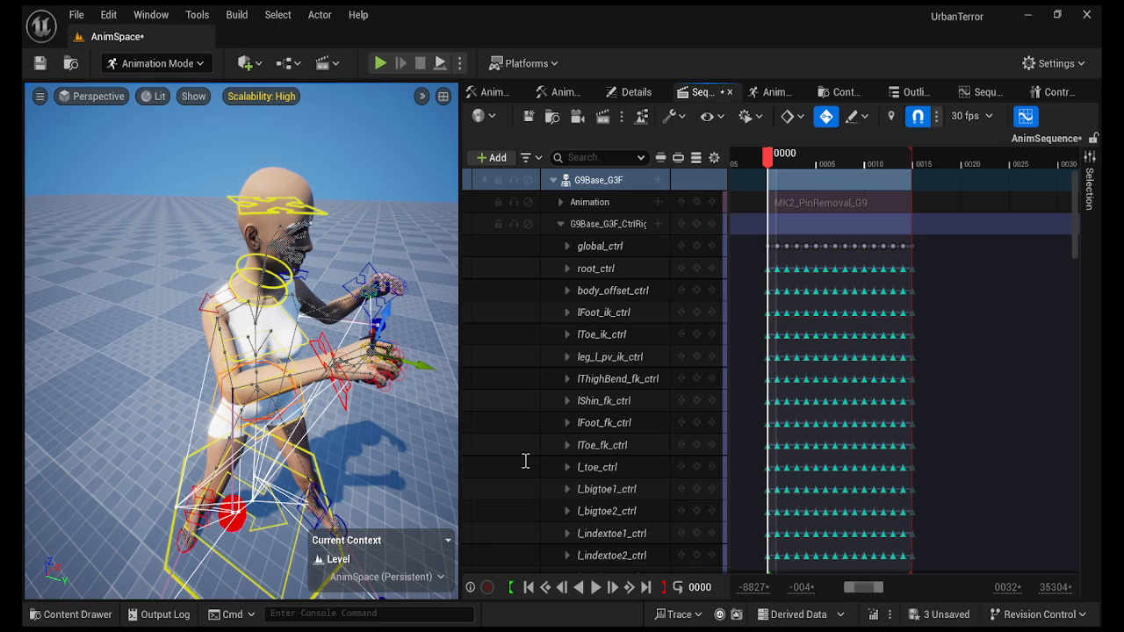
# Delete the G9Base_G3F_CtrlRig track and the MK2_PinRemoval_G9 animation section.
pyautogui.click(567, 494)
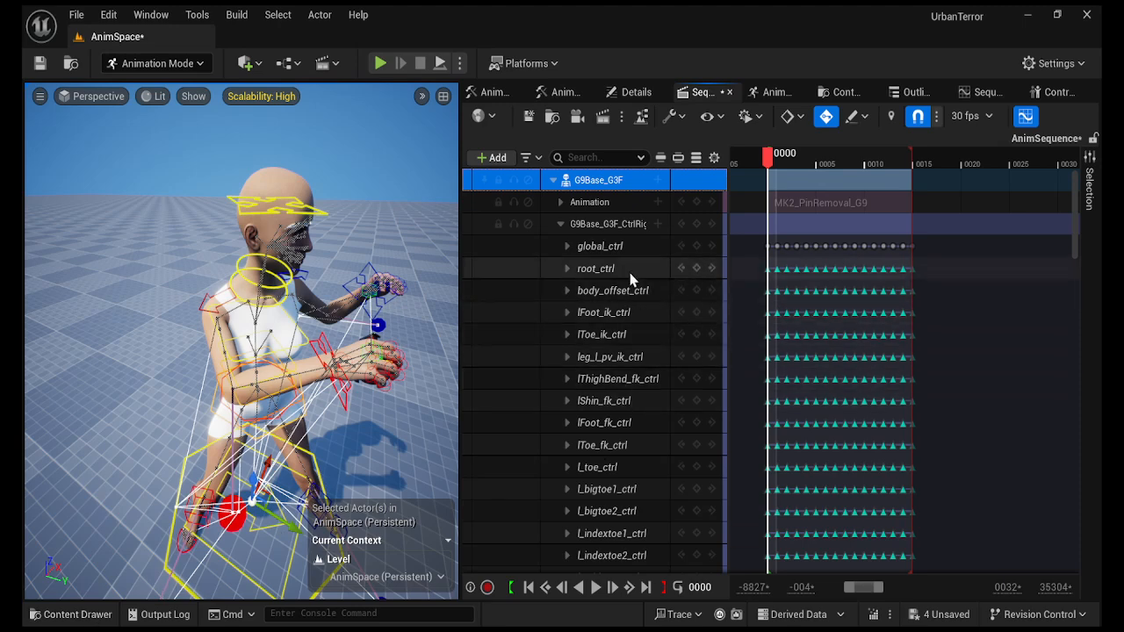
pyautogui.click(612, 226)
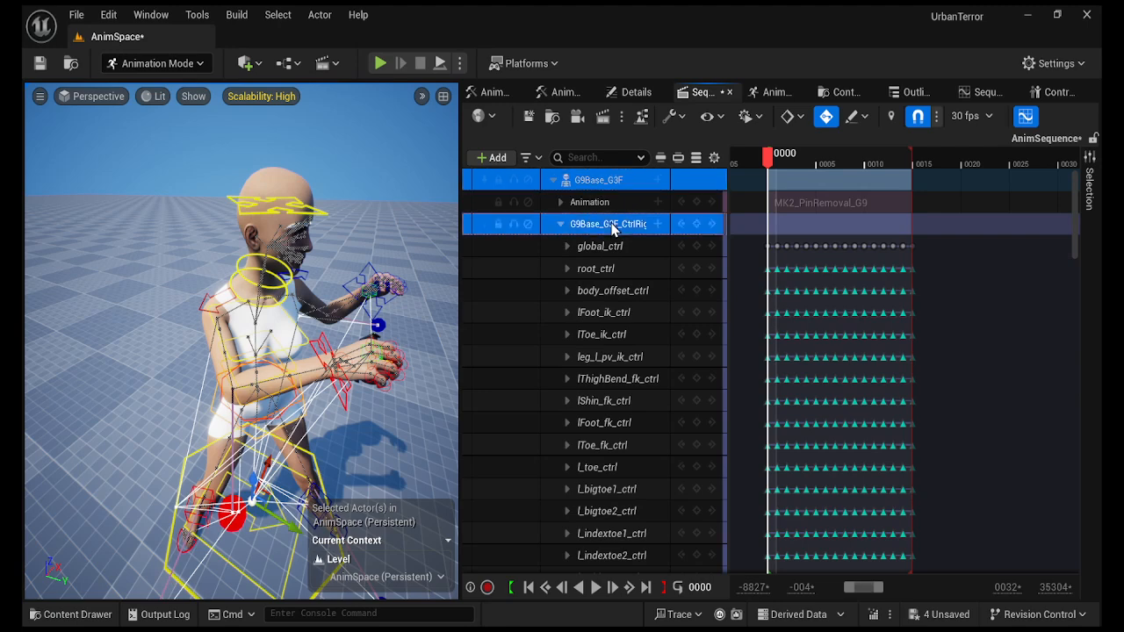
pyautogui.press('Delete')
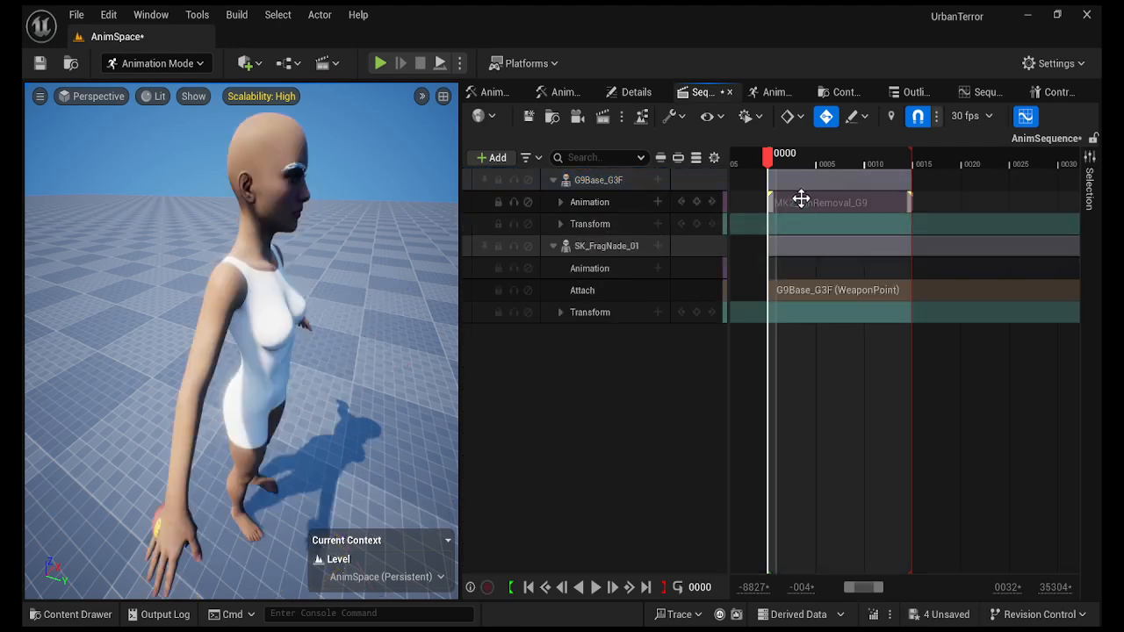
pyautogui.click(801, 201)
pyautogui.press('Delete')
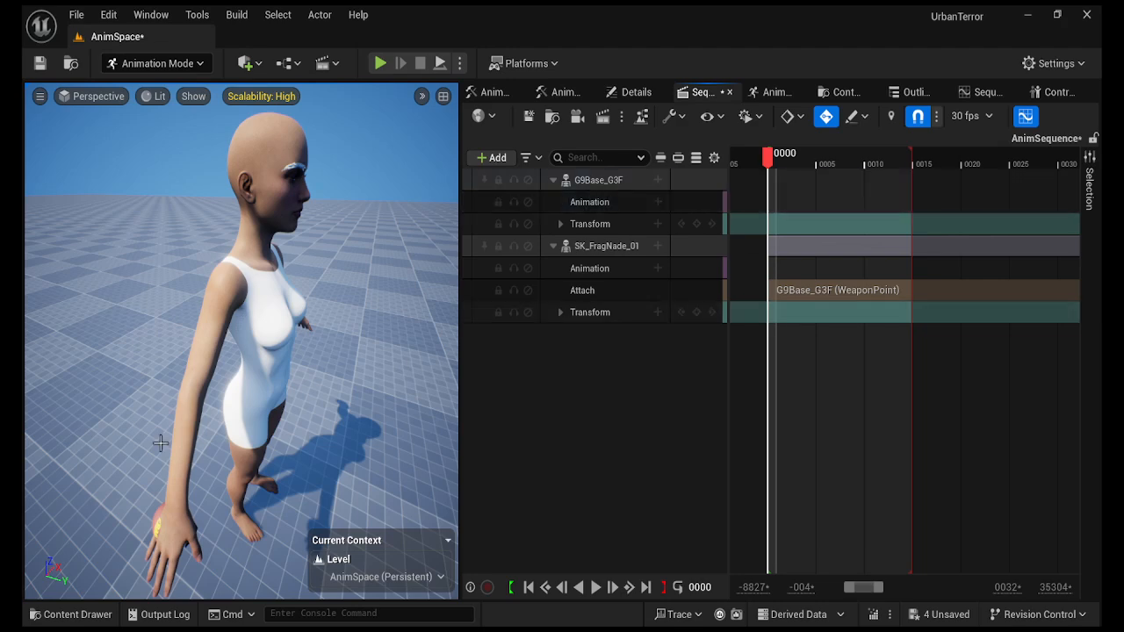
# Browse the animation assets in the Content Drawer, then close it and deselect the character.
pyautogui.click(55, 614)
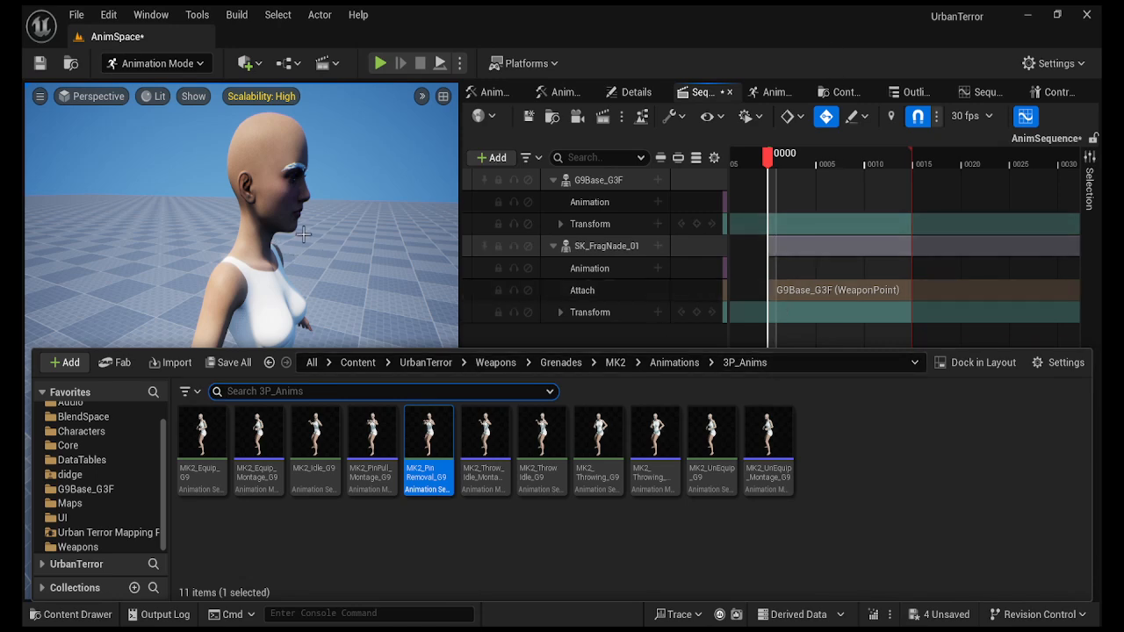
pyautogui.click(831, 203)
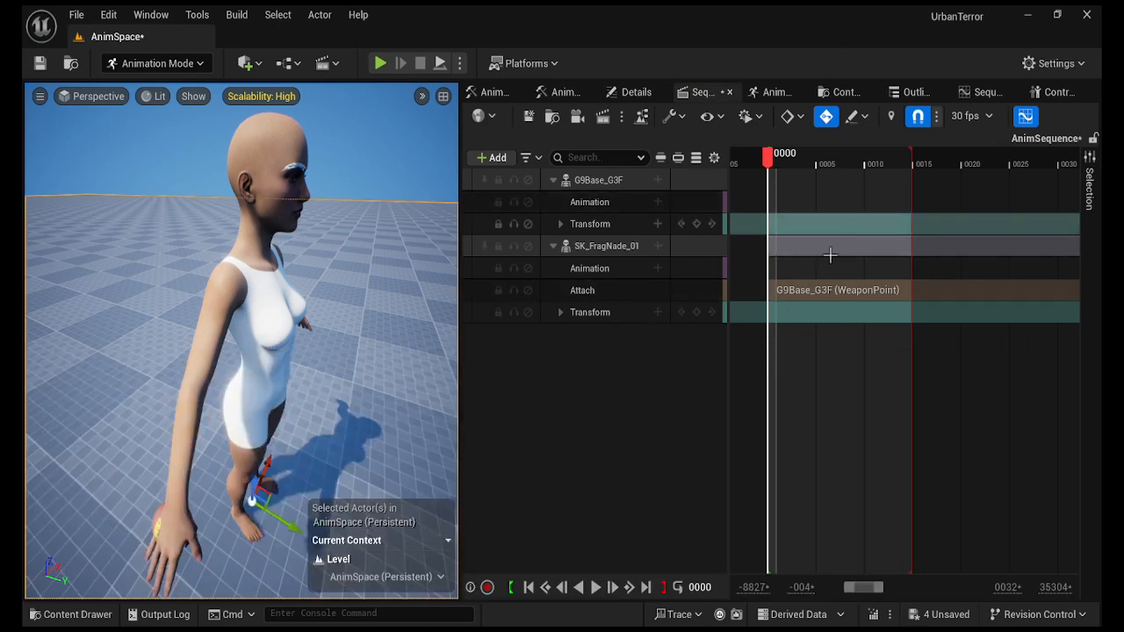
pyautogui.click(645, 396)
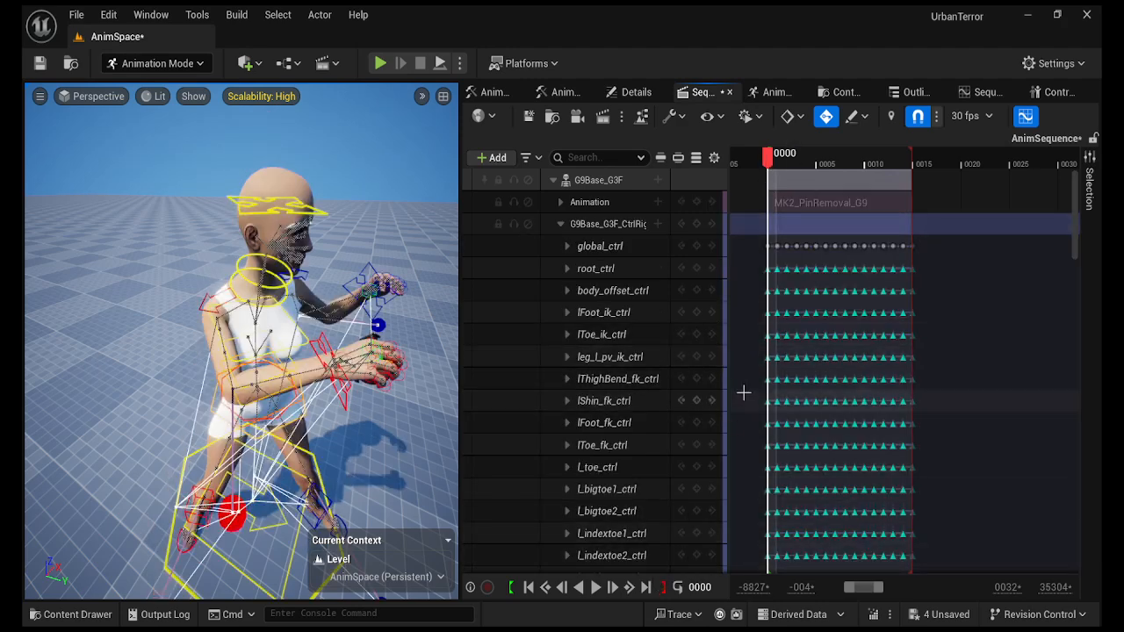
# Jump to frame 0014, move the playback start to frame 14, and select the G9Base_G3F track.
pyautogui.click(645, 587)
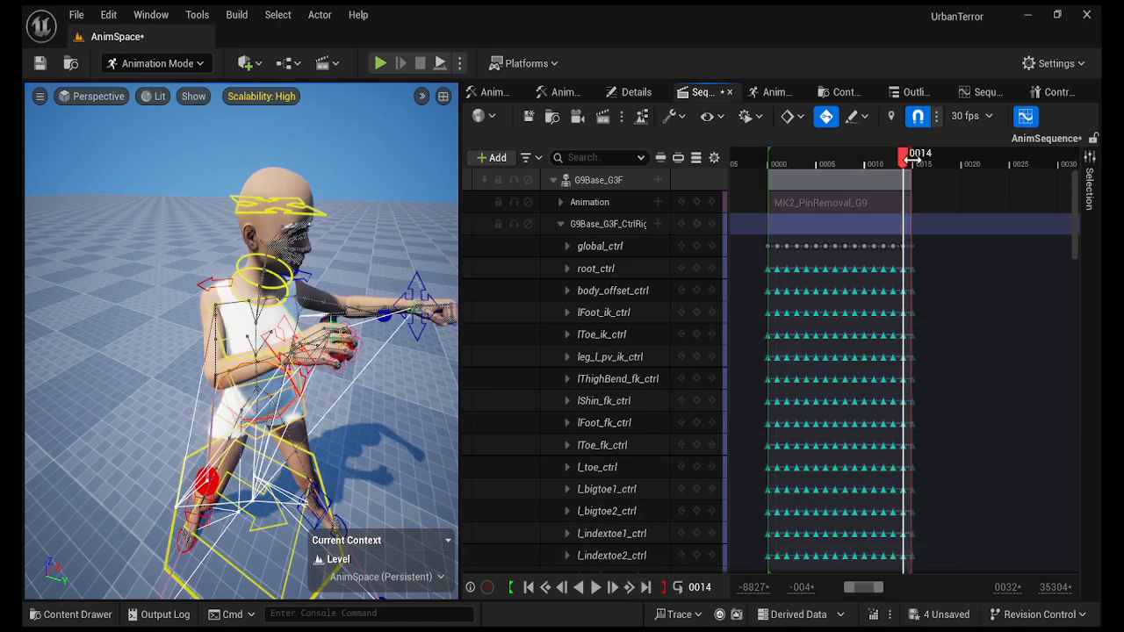
pyautogui.moveTo(904, 162); pyautogui.dragTo(911, 160)
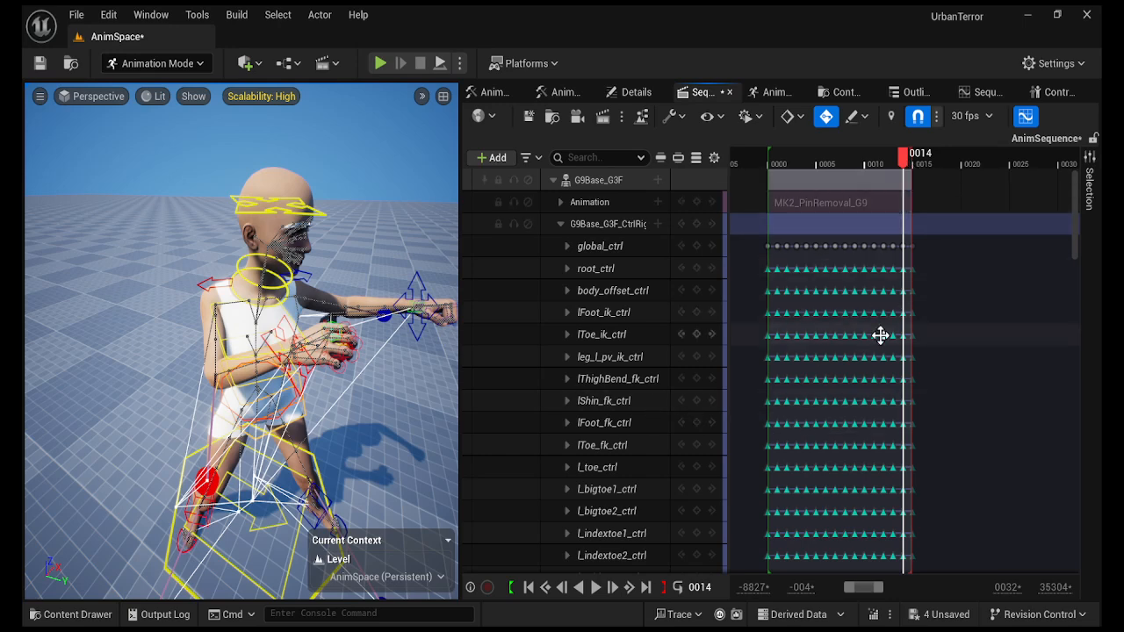
pyautogui.moveTo(769, 156); pyautogui.dragTo(905, 153)
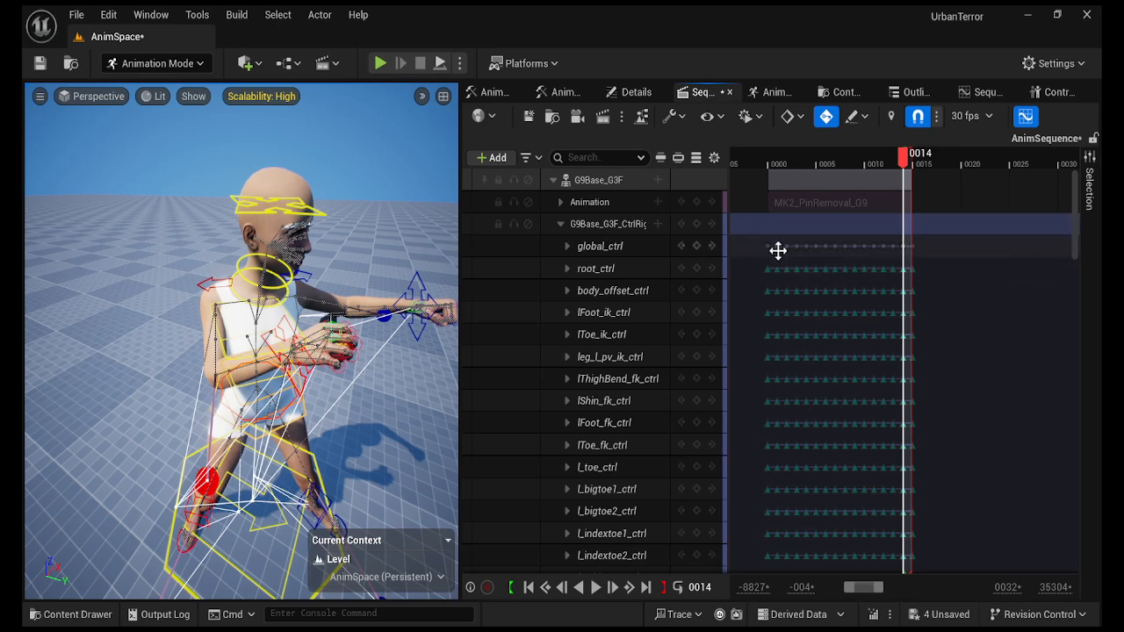
pyautogui.click(597, 179)
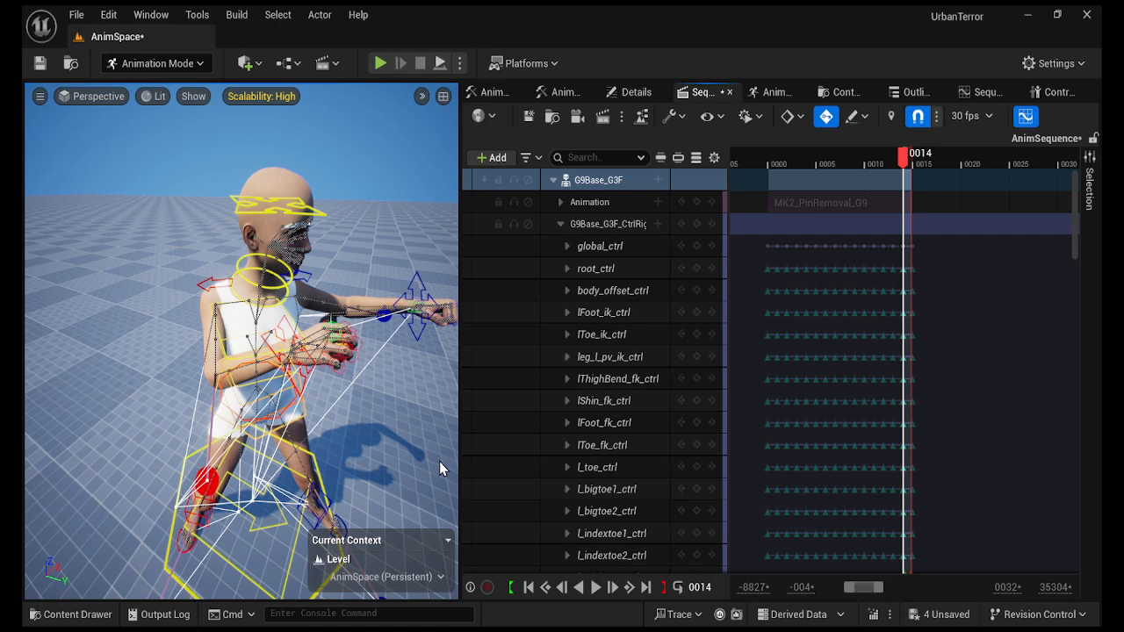
pyautogui.click(599, 489)
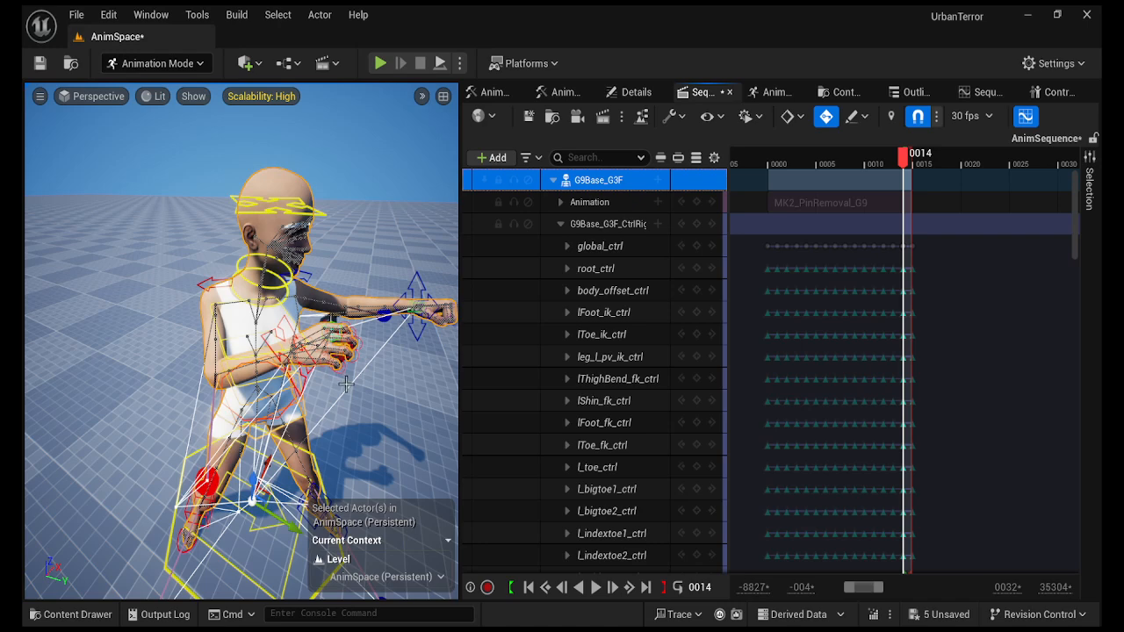
# Select r_thumb1_ctrl through r_pinky3_ctrl plus rHand_ik_ctrl and WeaponRight_ctrl, then open the pose library.
pyautogui.moveTo(348, 384); pyautogui.dragTo(237, 384, button='right')
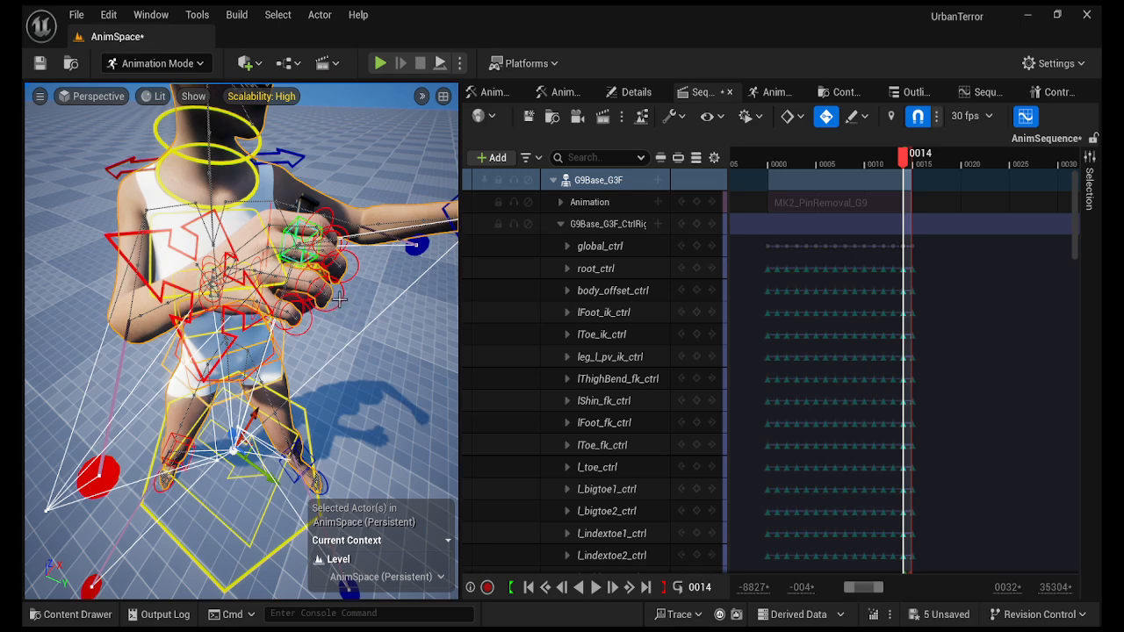
pyautogui.click(339, 299)
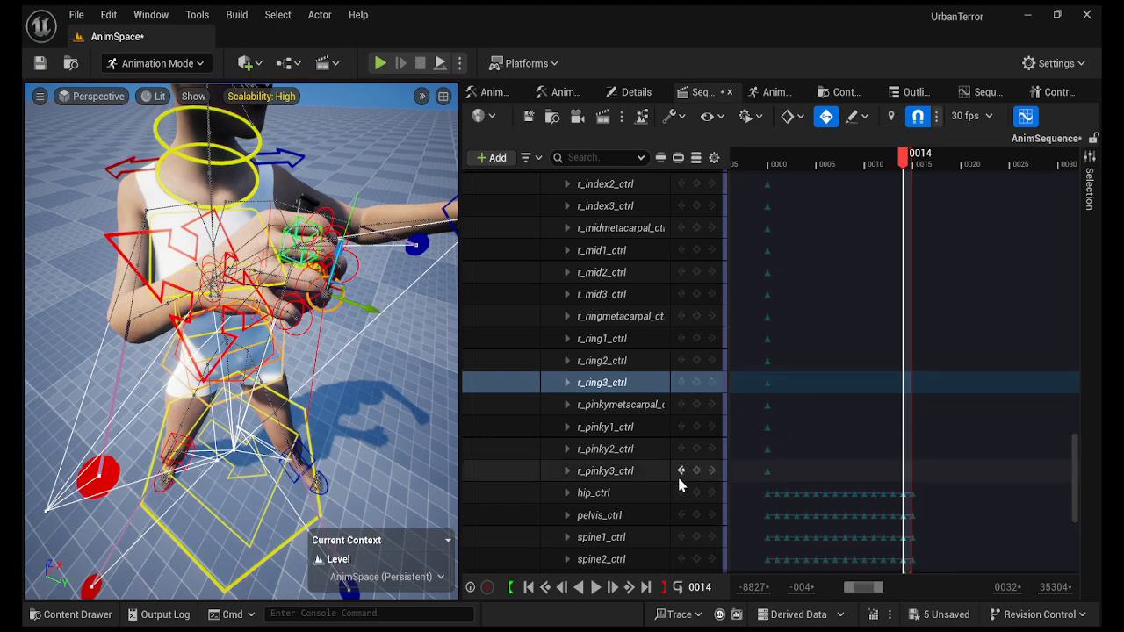
pyautogui.click(611, 472)
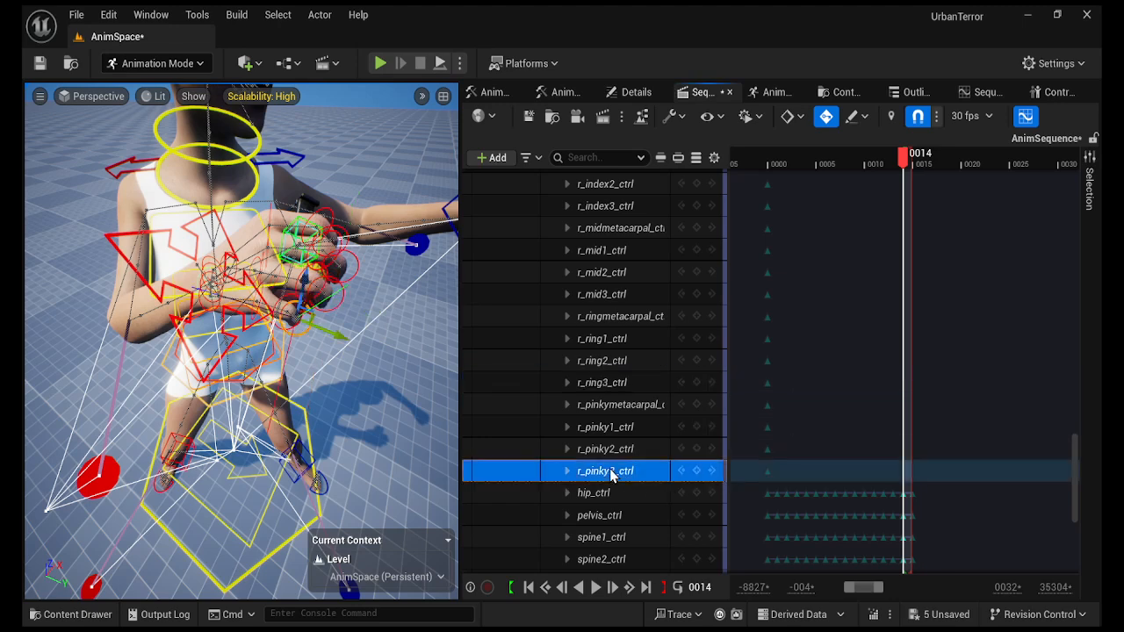
pyautogui.scroll(6, 611, 474)
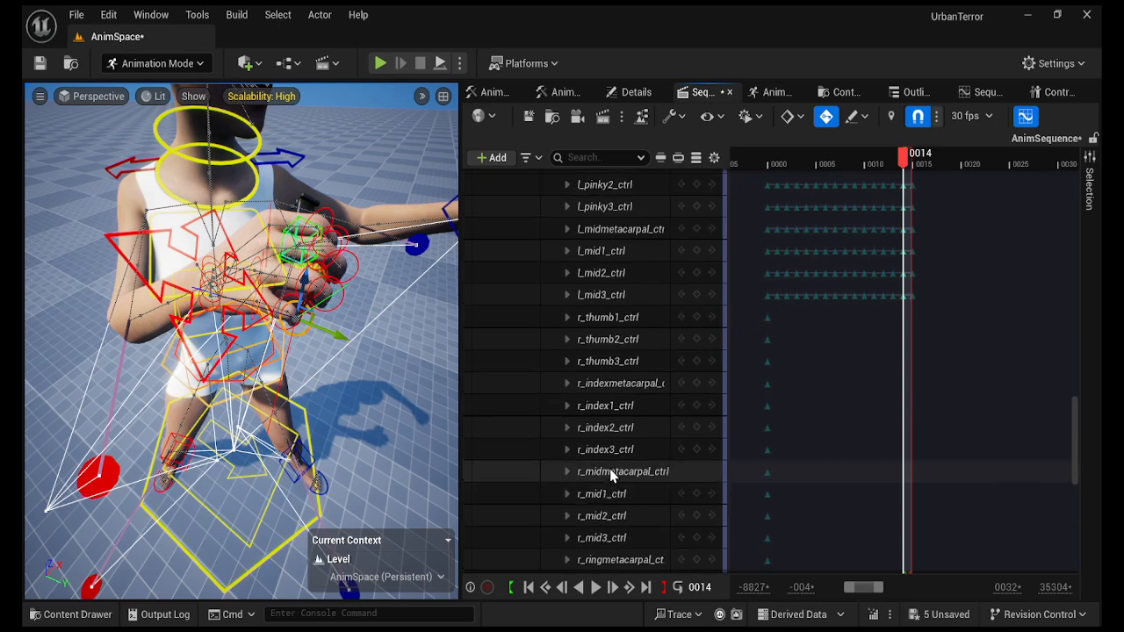
pyautogui.keyDown('shift'); pyautogui.click(610, 319); pyautogui.keyUp('shift')
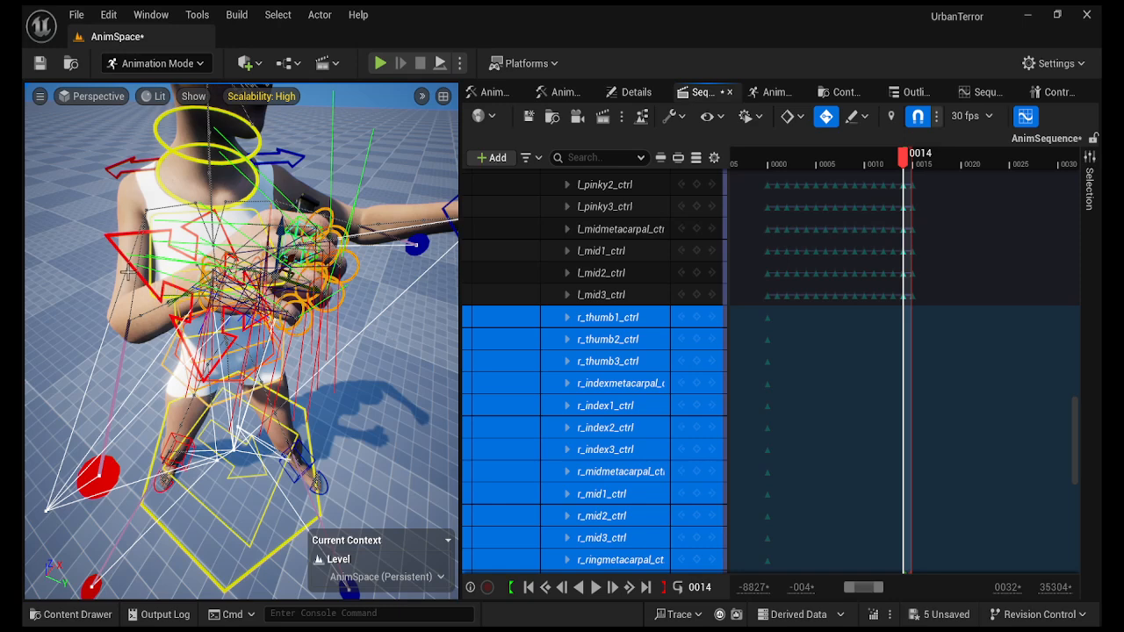
pyautogui.click(109, 236)
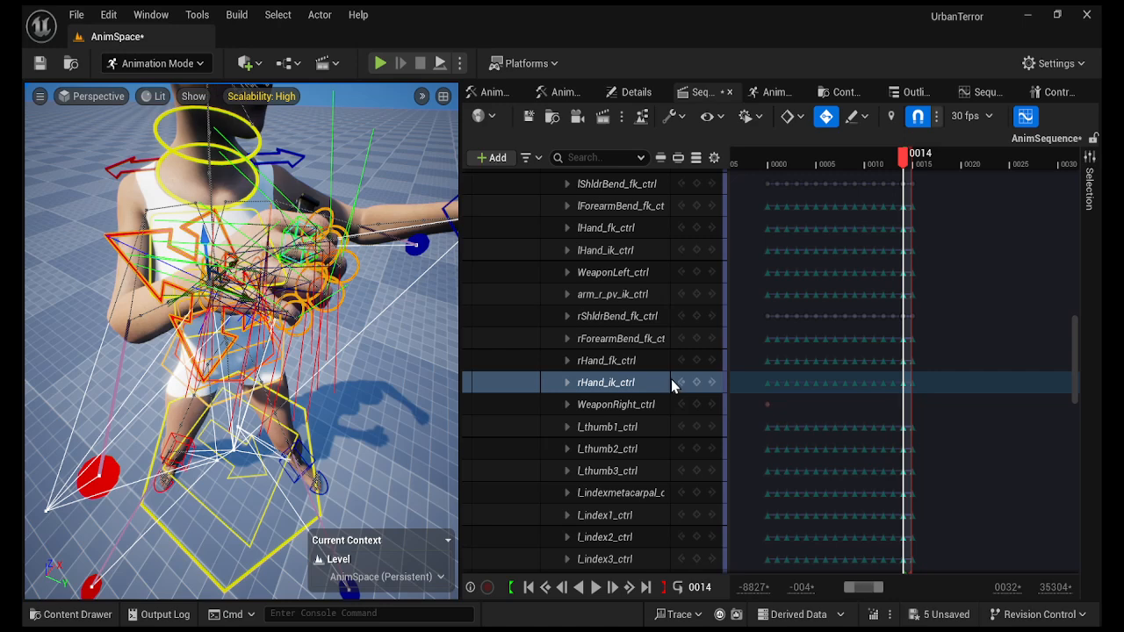
pyautogui.keyDown('ctrl'); pyautogui.click(632, 405); pyautogui.keyUp('ctrl')
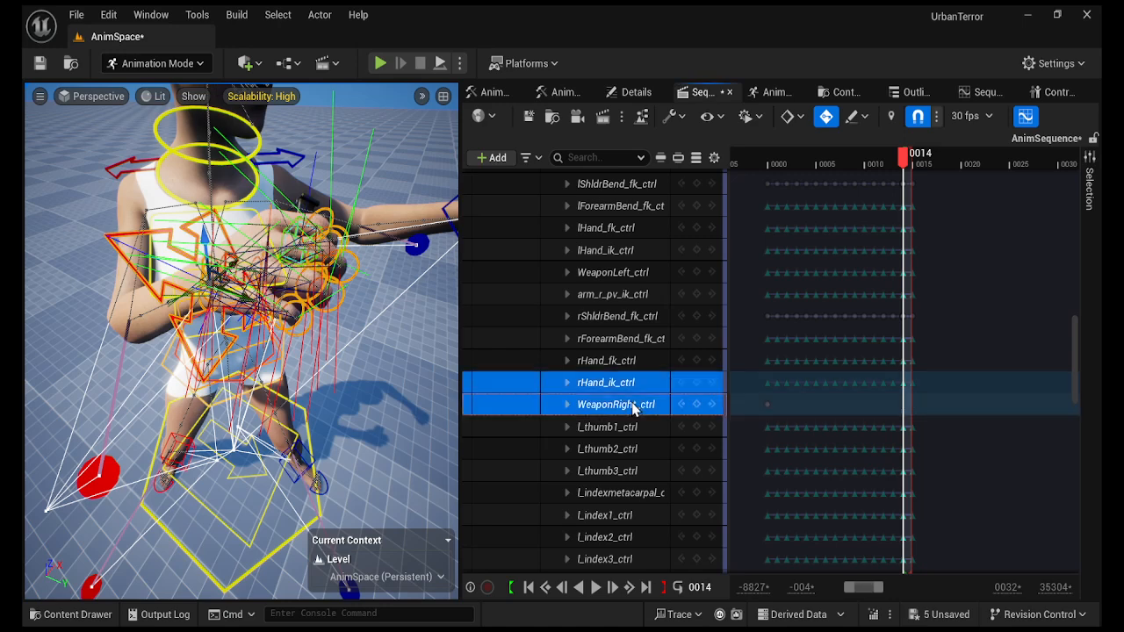
pyautogui.click(1049, 92)
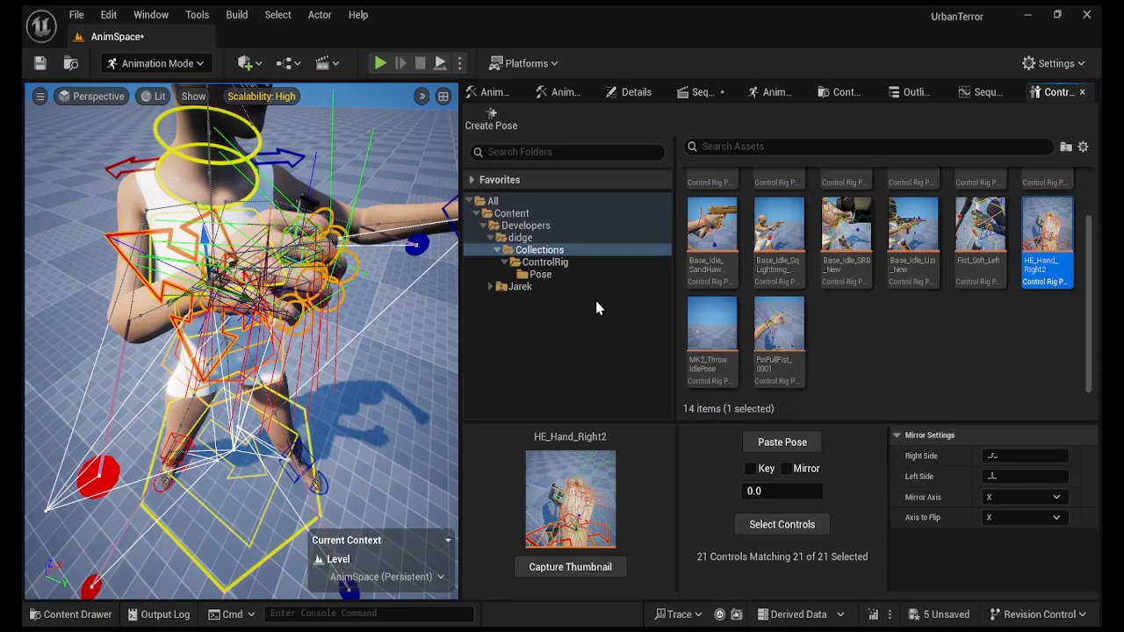
# Create pose HE_Hand_Right3 from the current grip, then reselect the G9Base_G3F_CtrlRig track in Sequencer.
pyautogui.click(496, 124)
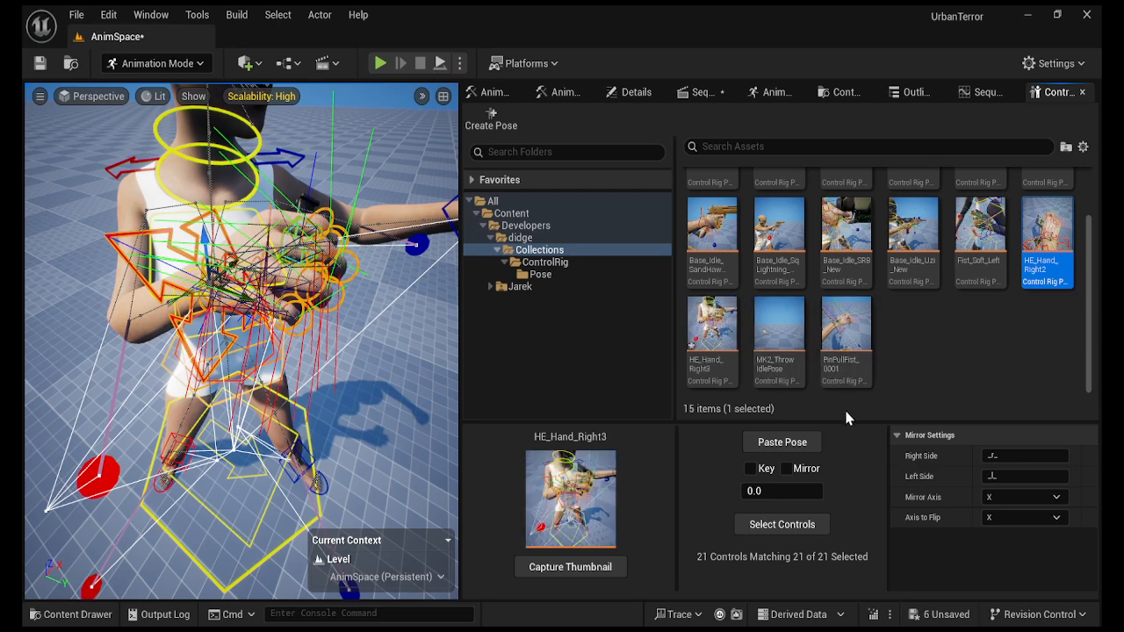
pyautogui.click(723, 96)
pyautogui.moveTo(1074, 369); pyautogui.dragTo(1078, 184)
pyautogui.click(592, 228)
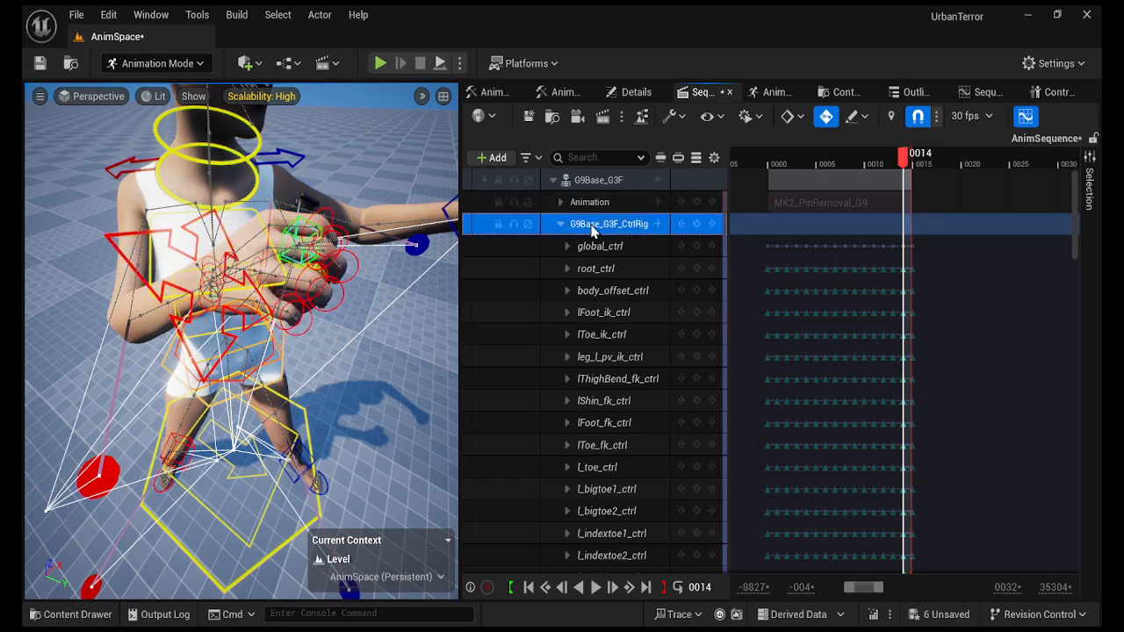
# Delete the baked control rig track and the MK2_PinRemoval_G9 clip.
pyautogui.press('Delete')
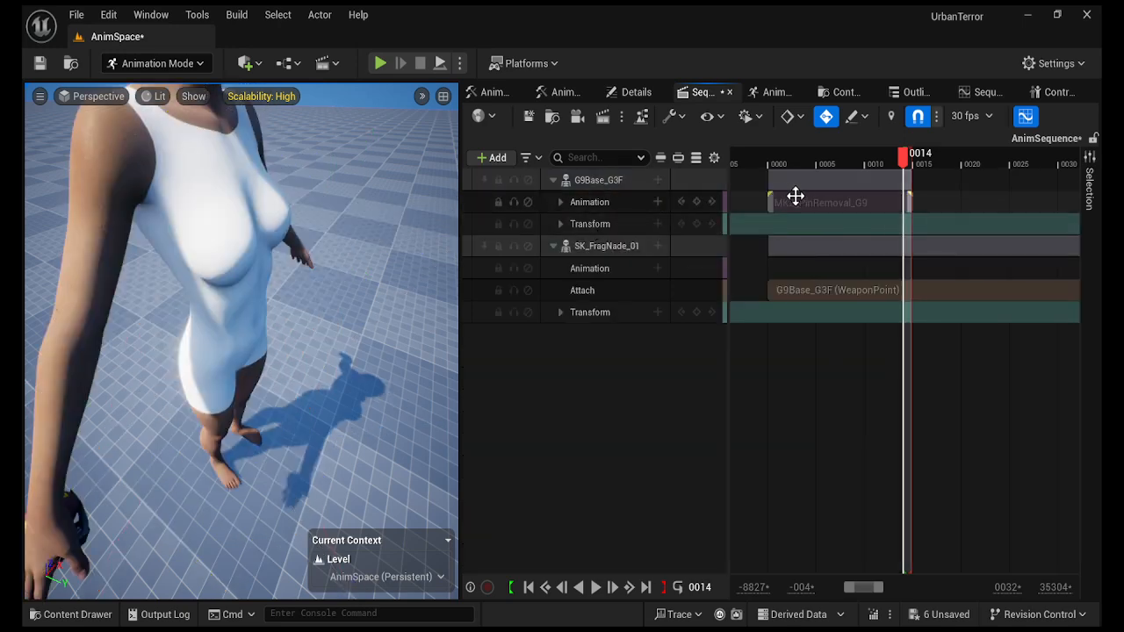
pyautogui.click(794, 197)
pyautogui.press('Delete')
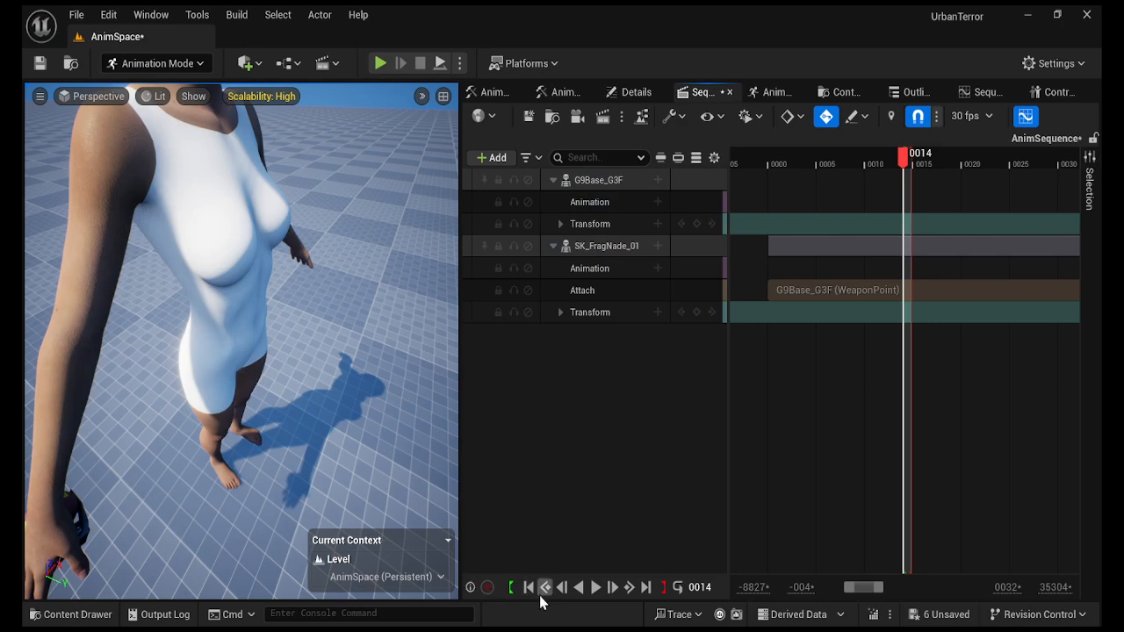
# Set the playback range to frames 0–30 and open the 3P_Anims folder in the Content Drawer.
pyautogui.moveTo(904, 160); pyautogui.dragTo(780, 183)
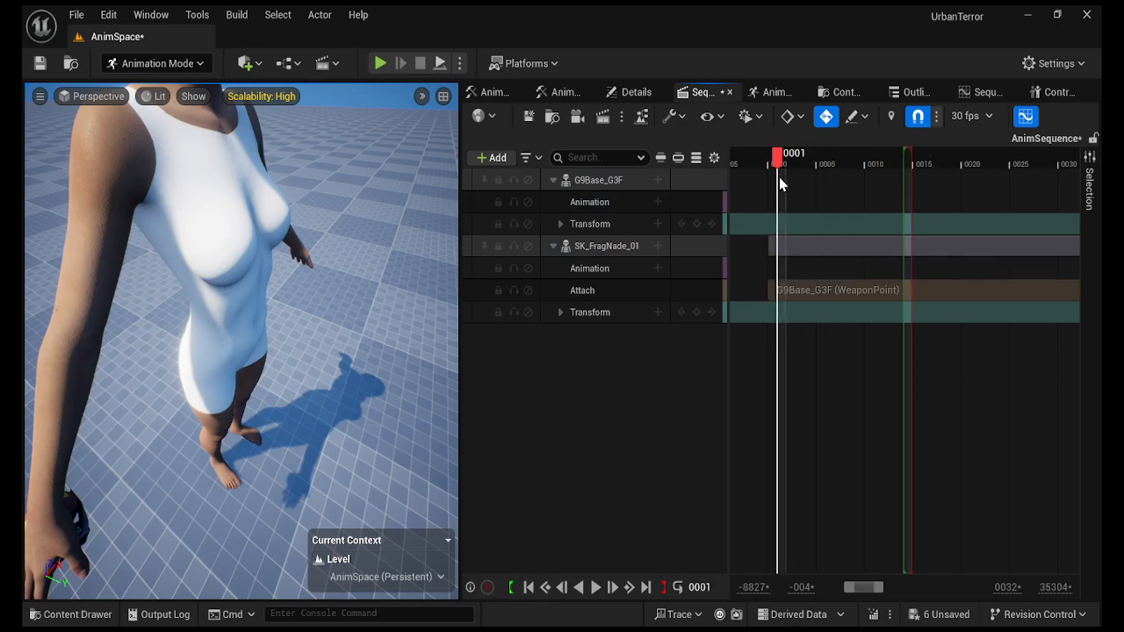
pyautogui.click(527, 587)
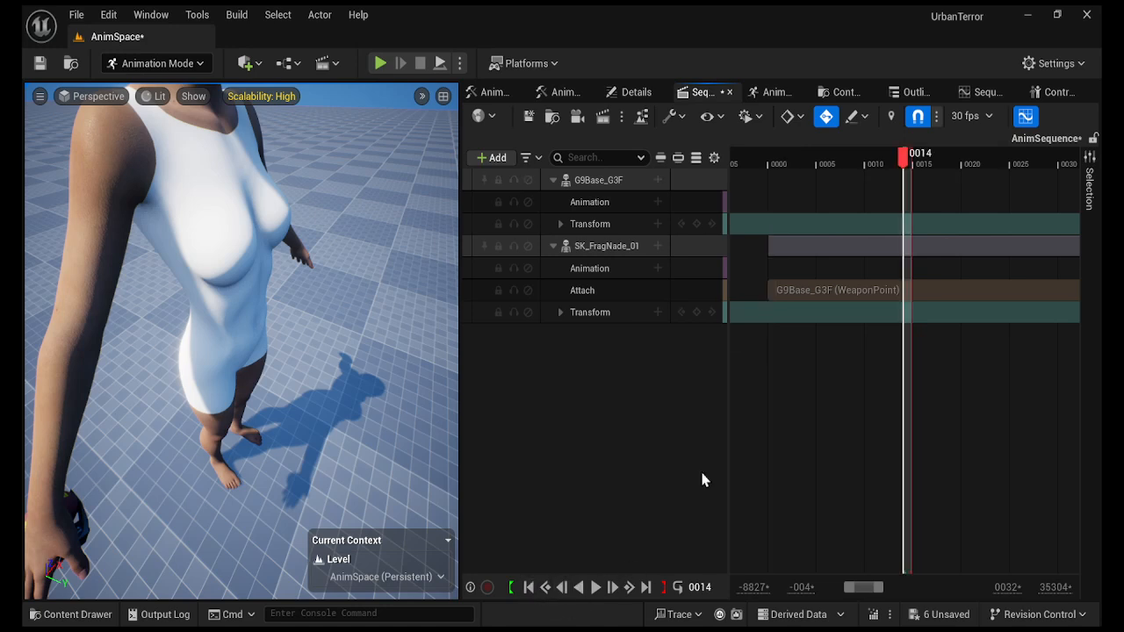
pyautogui.moveTo(904, 158); pyautogui.dragTo(767, 163)
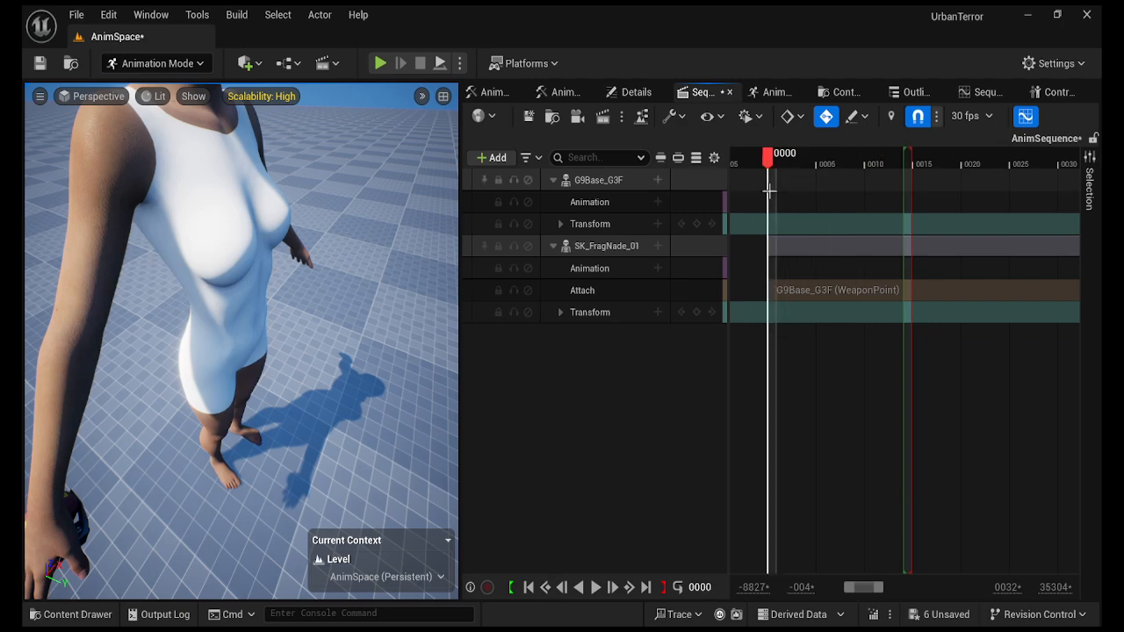
pyautogui.click(511, 587)
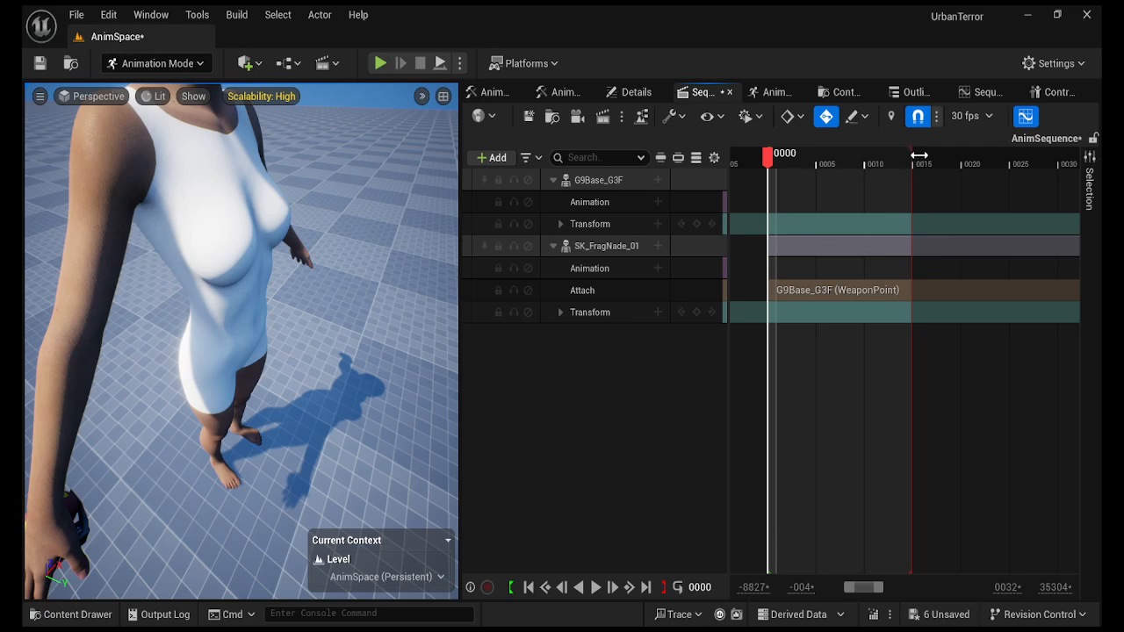
pyautogui.moveTo(918, 155); pyautogui.dragTo(1067, 166)
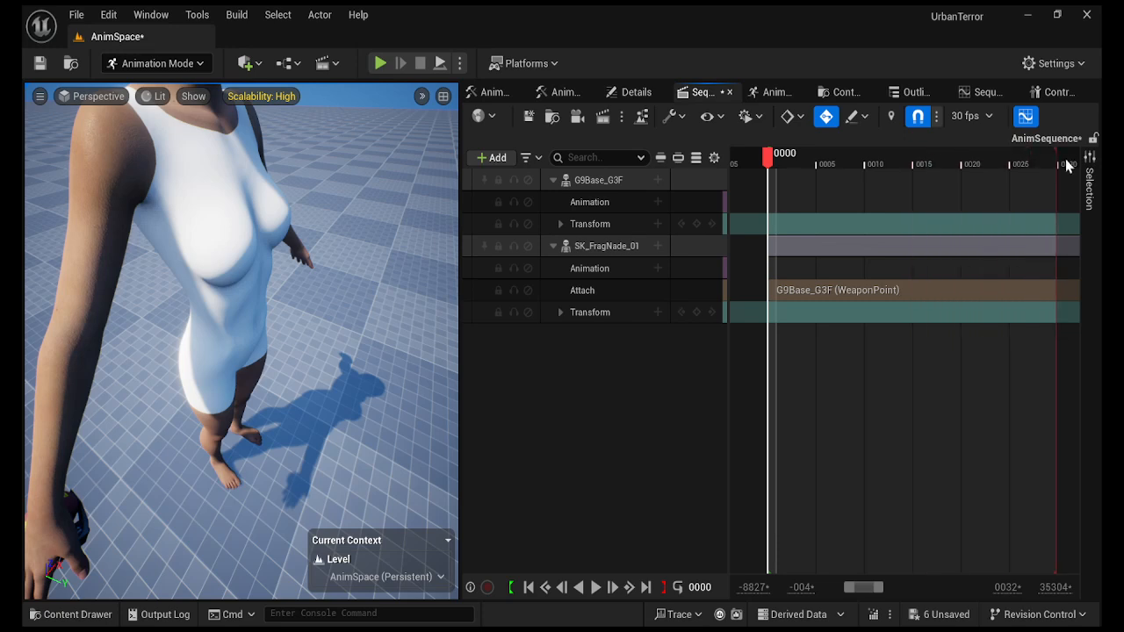
pyautogui.click(79, 614)
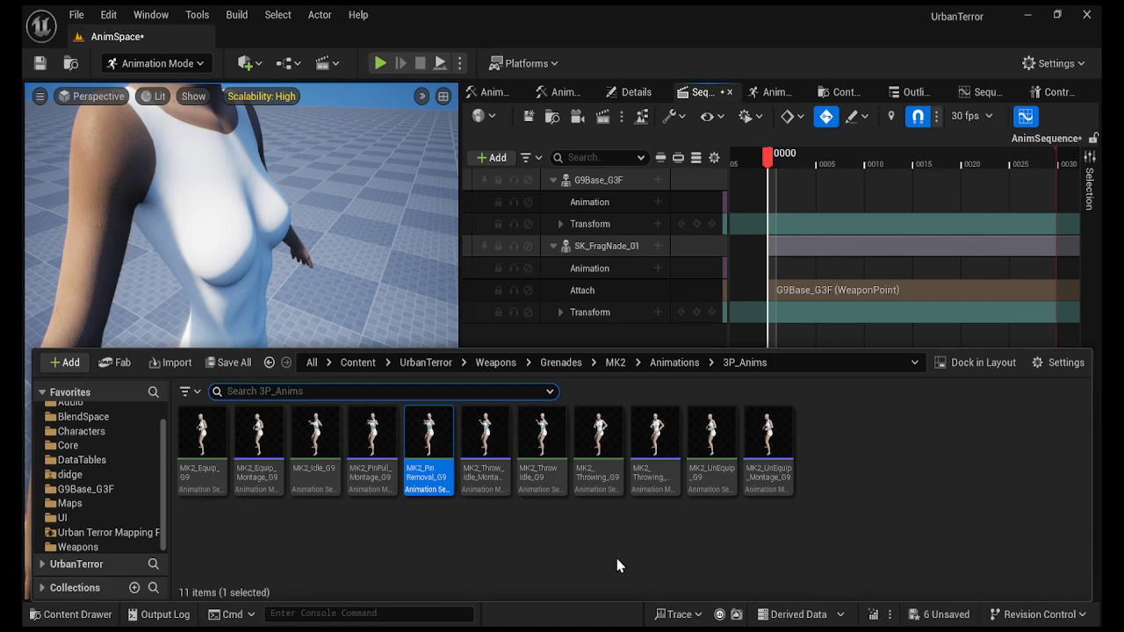
# Add MK2_Throwing_G9 to the character's Animation track and end the playback range at frame 43.
pyautogui.moveTo(600, 475); pyautogui.dragTo(766, 203)
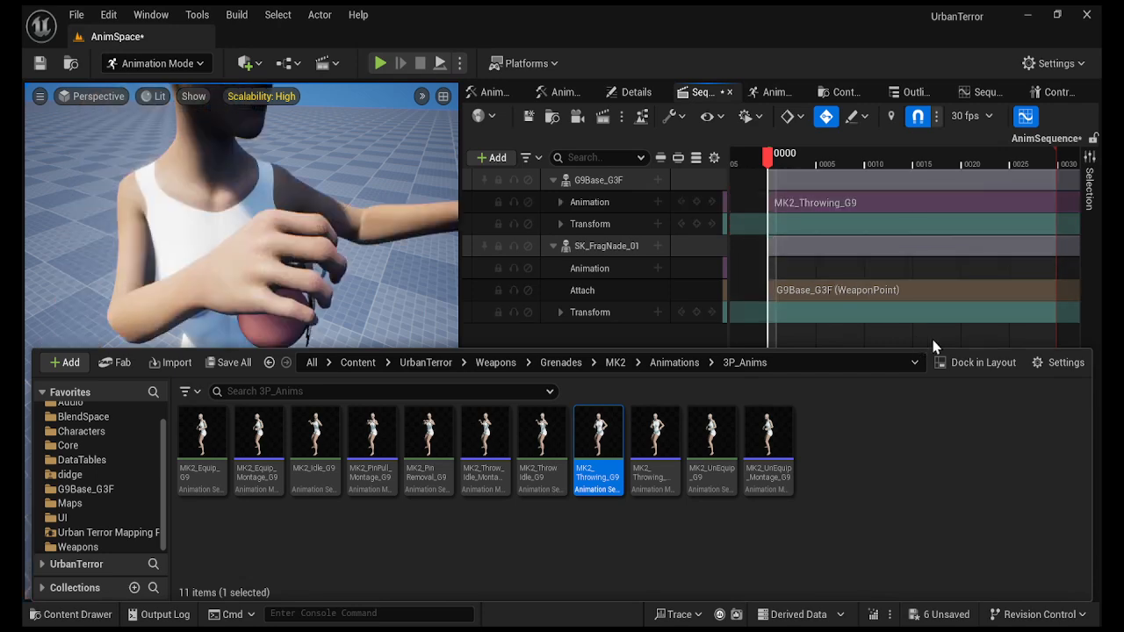
pyautogui.moveTo(987, 268); pyautogui.dragTo(772, 269, button='right')
pyautogui.moveTo(840, 159); pyautogui.dragTo(975, 159)
pyautogui.moveTo(840, 272); pyautogui.dragTo(948, 271, button='right')
# Preview the throw's first frames and select the G9Base_G3F track.
pyautogui.keyDown('ctrl'); pyautogui.scroll(-1, 947, 271); pyautogui.keyUp('ctrl')
pyautogui.keyDown('ctrl'); pyautogui.scroll(-1, 948, 270); pyautogui.keyUp('ctrl')
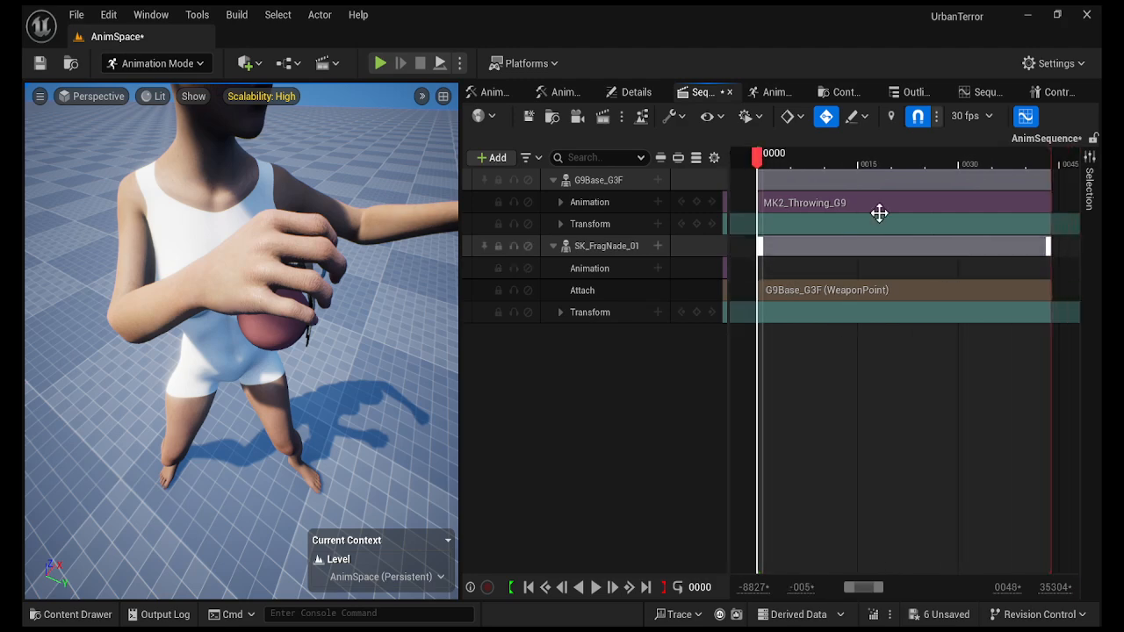
pyautogui.moveTo(781, 167)
pyautogui.mouseDown()
pyautogui.moveTo(866, 167)
pyautogui.moveTo(764, 170)
pyautogui.mouseUp()
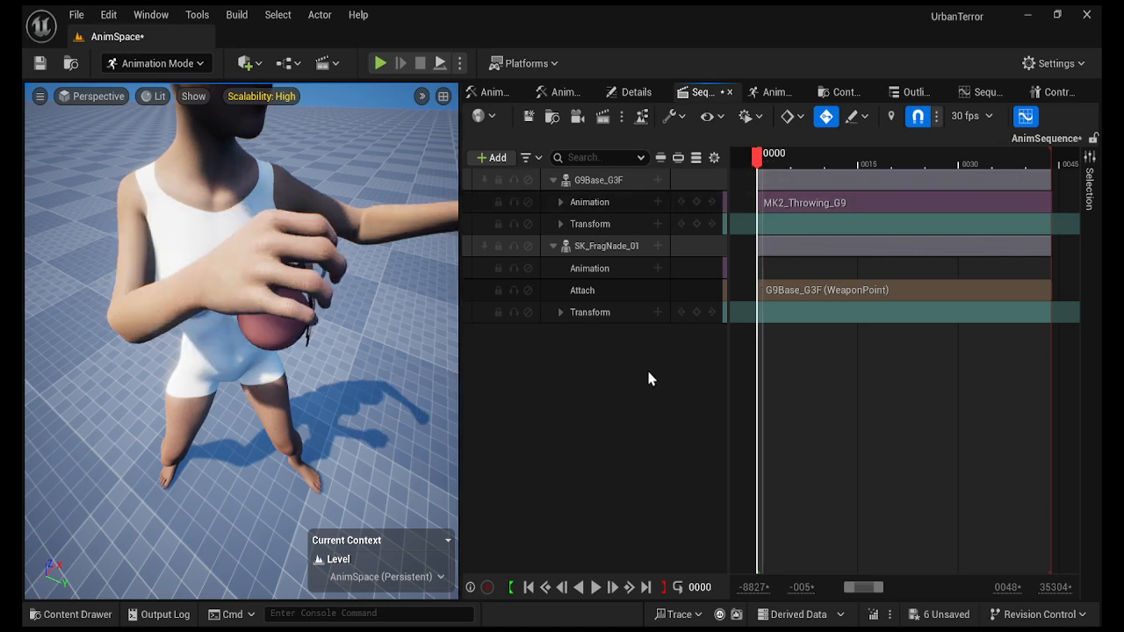
pyautogui.click(584, 179)
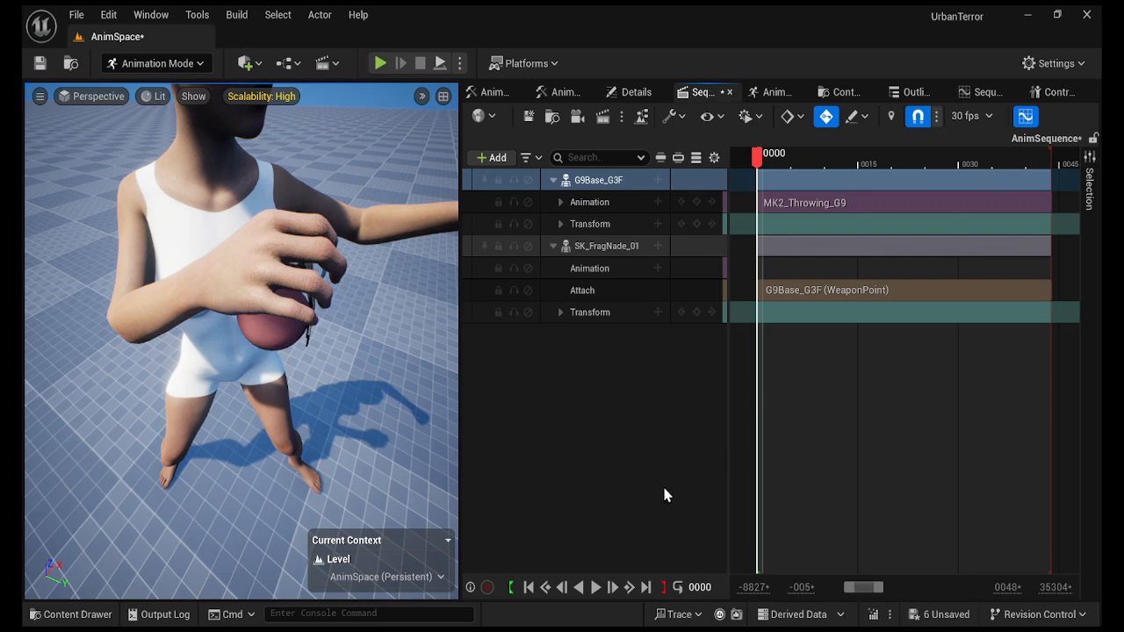
pyautogui.moveTo(396, 427); pyautogui.dragTo(425, 337, button='right')
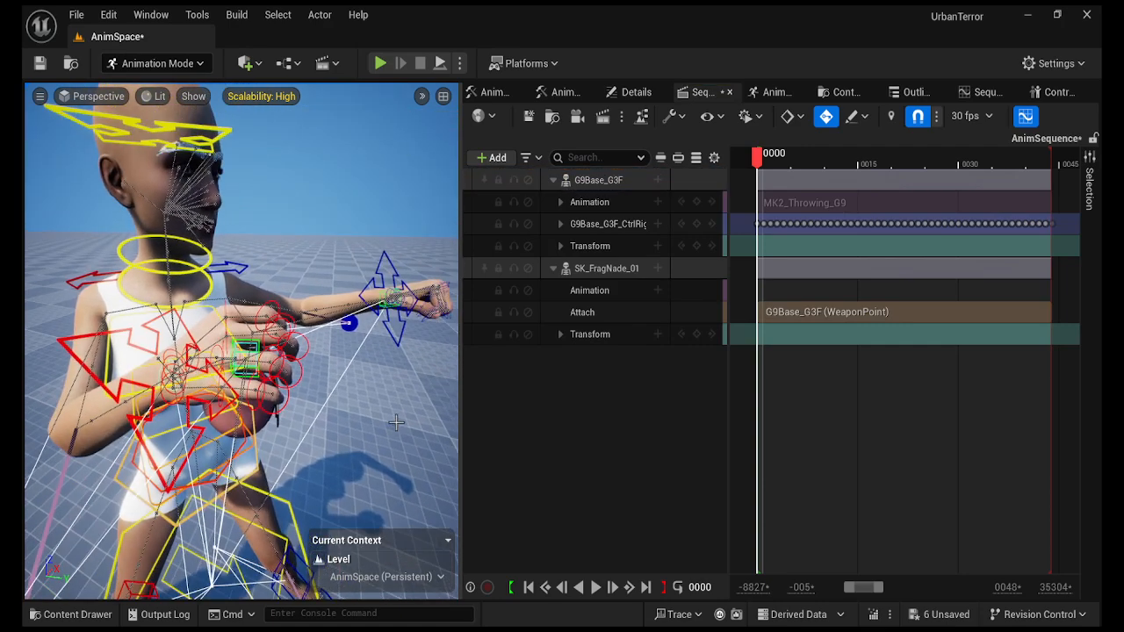
pyautogui.click(301, 372)
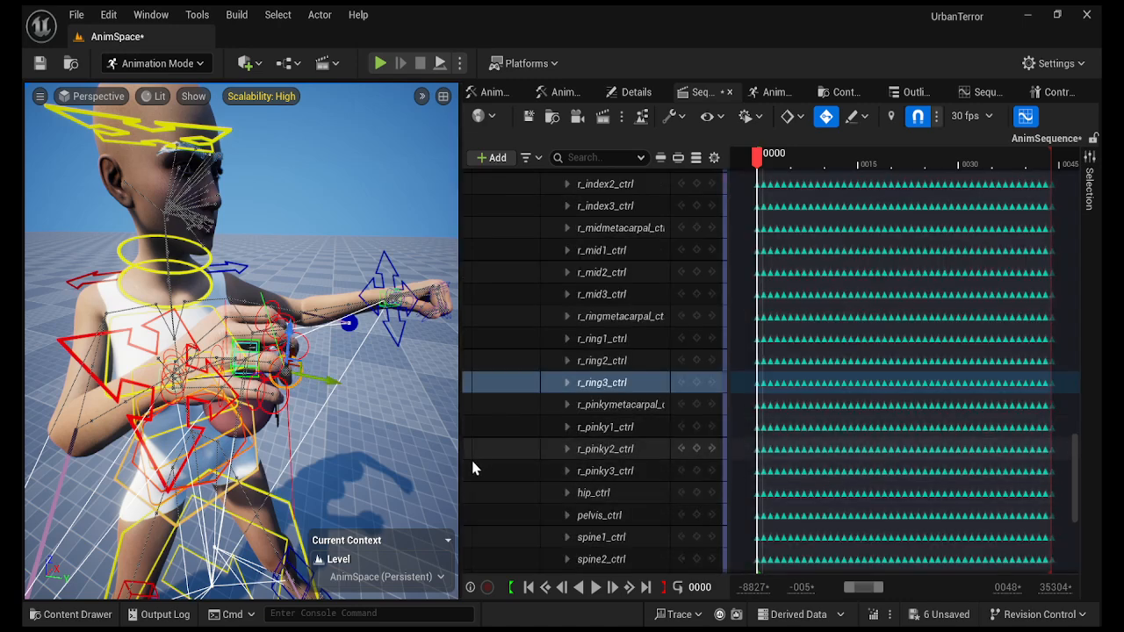
pyautogui.moveTo(459, 462); pyautogui.dragTo(415, 462)
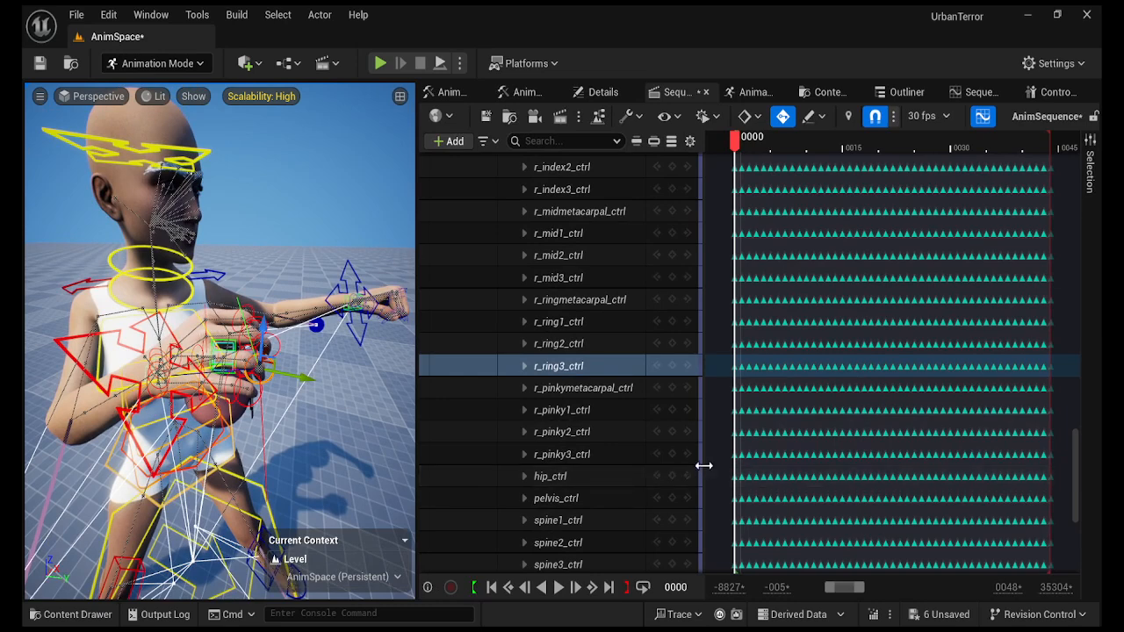
pyautogui.moveTo(699, 465); pyautogui.dragTo(674, 466)
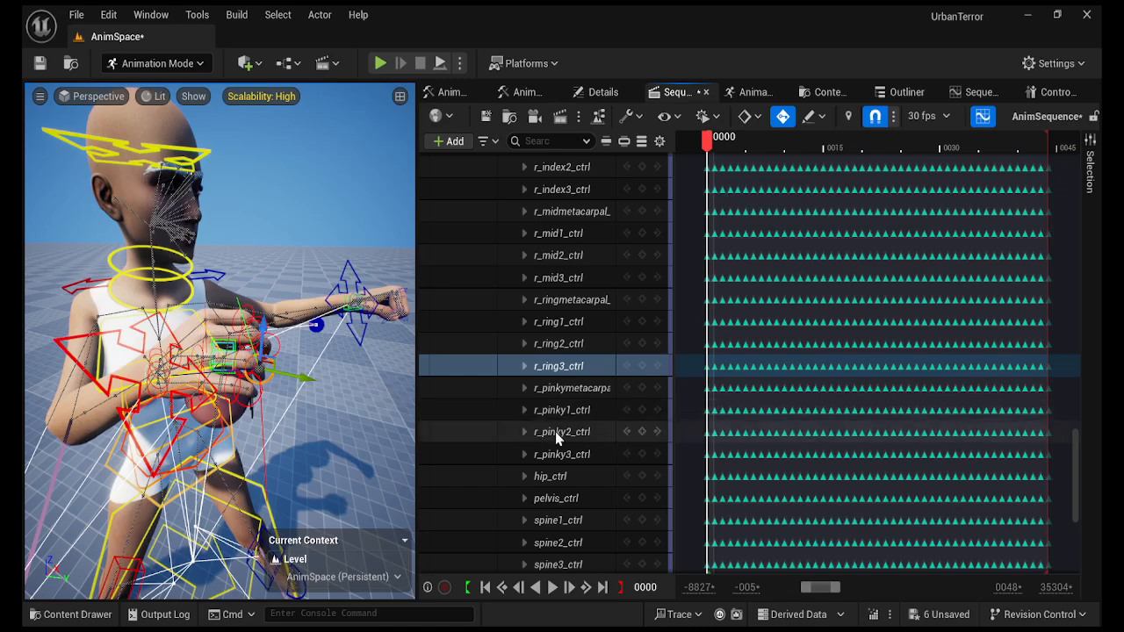
pyautogui.moveTo(709, 140); pyautogui.dragTo(756, 152)
pyautogui.moveTo(294, 392); pyautogui.dragTo(347, 384, button='right')
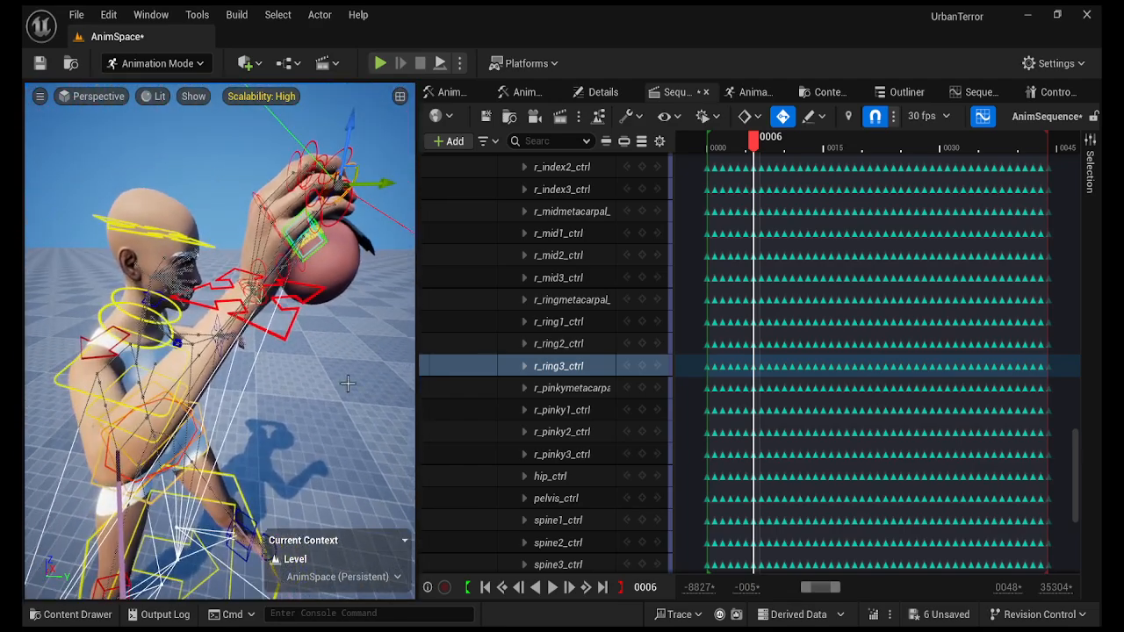
pyautogui.moveTo(761, 147); pyautogui.dragTo(770, 143)
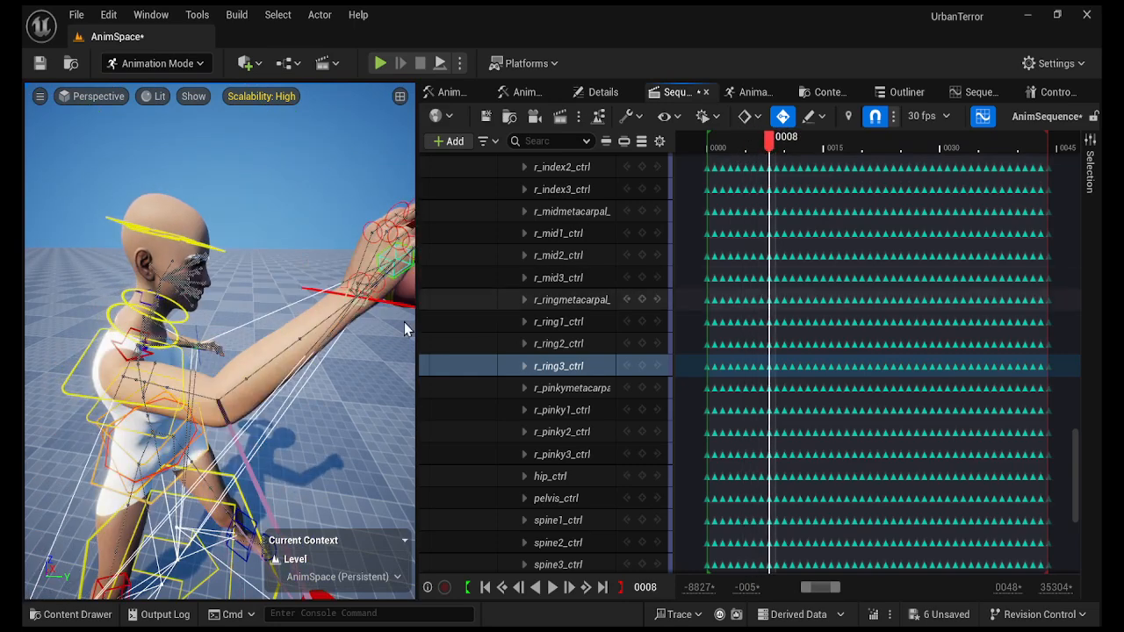
pyautogui.moveTo(406, 321); pyautogui.dragTo(422, 346, button='right')
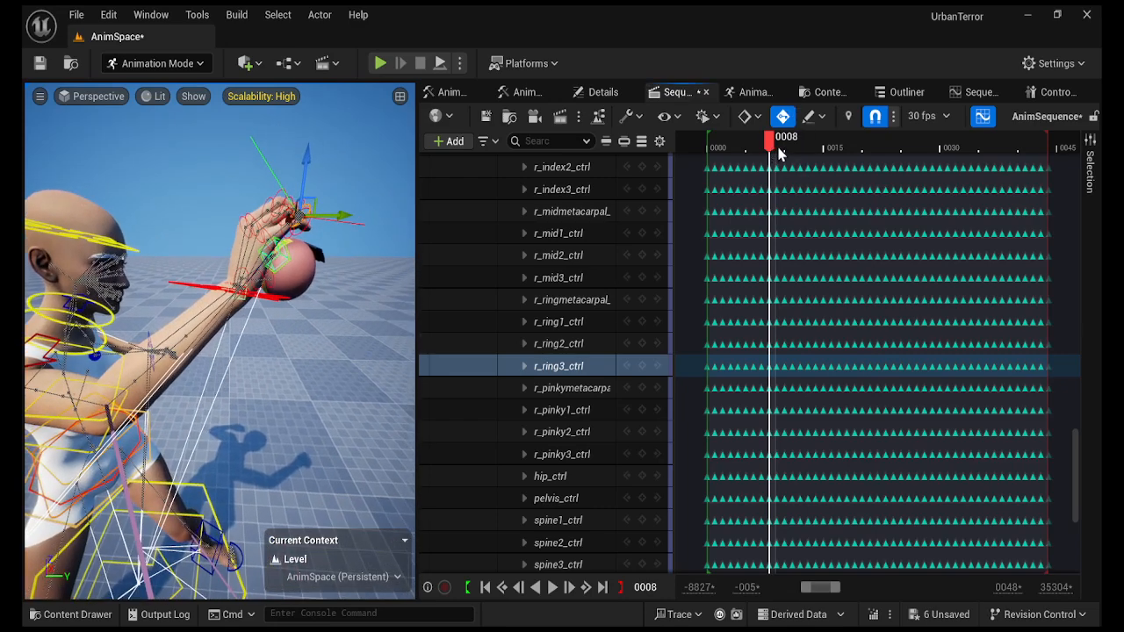
pyautogui.moveTo(777, 151); pyautogui.dragTo(711, 152)
pyautogui.moveTo(210, 354)
pyautogui.mouseDown(button='right')
pyautogui.moveTo(210, 386)
pyautogui.moveTo(88, 387)
pyautogui.moveTo(114, 365)
pyautogui.moveTo(202, 360)
pyautogui.moveTo(189, 360)
pyautogui.mouseUp(button='right')
pyautogui.moveTo(310, 383); pyautogui.dragTo(299, 383, button='right')
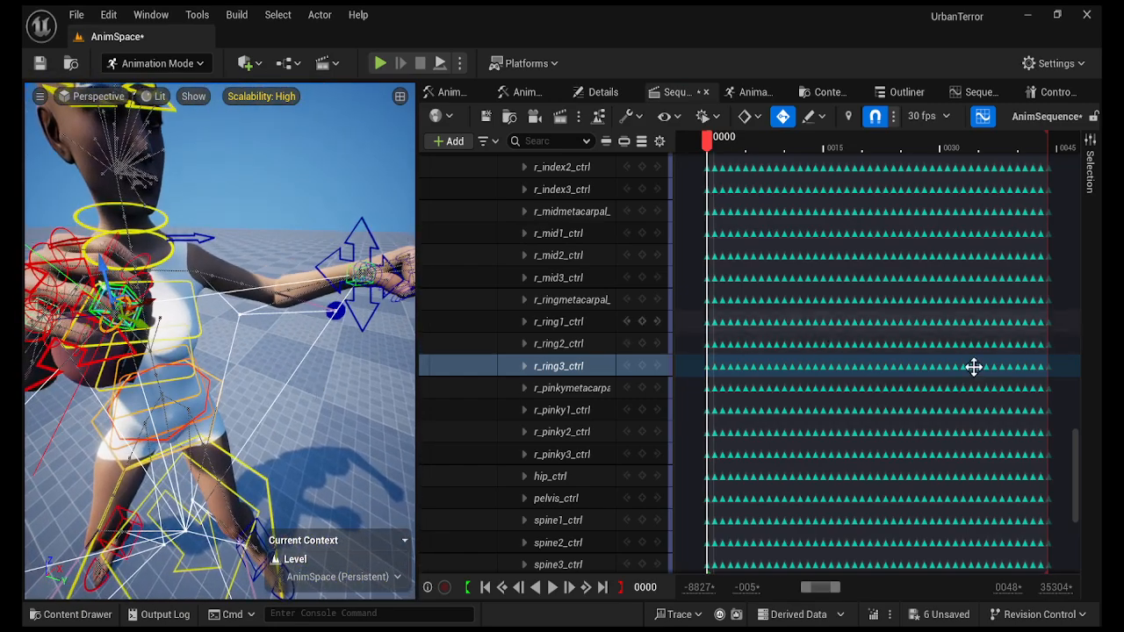
pyautogui.moveTo(1076, 477); pyautogui.dragTo(1089, 369)
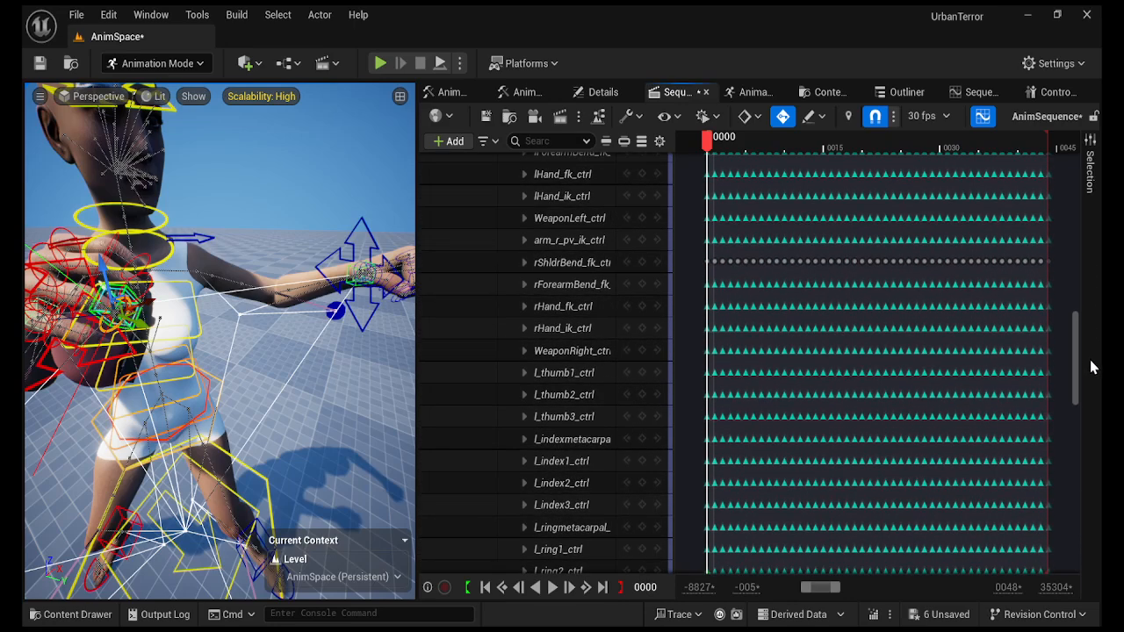
# Delete all keyframes on the WeaponRight_ctrl track.
pyautogui.click(572, 352)
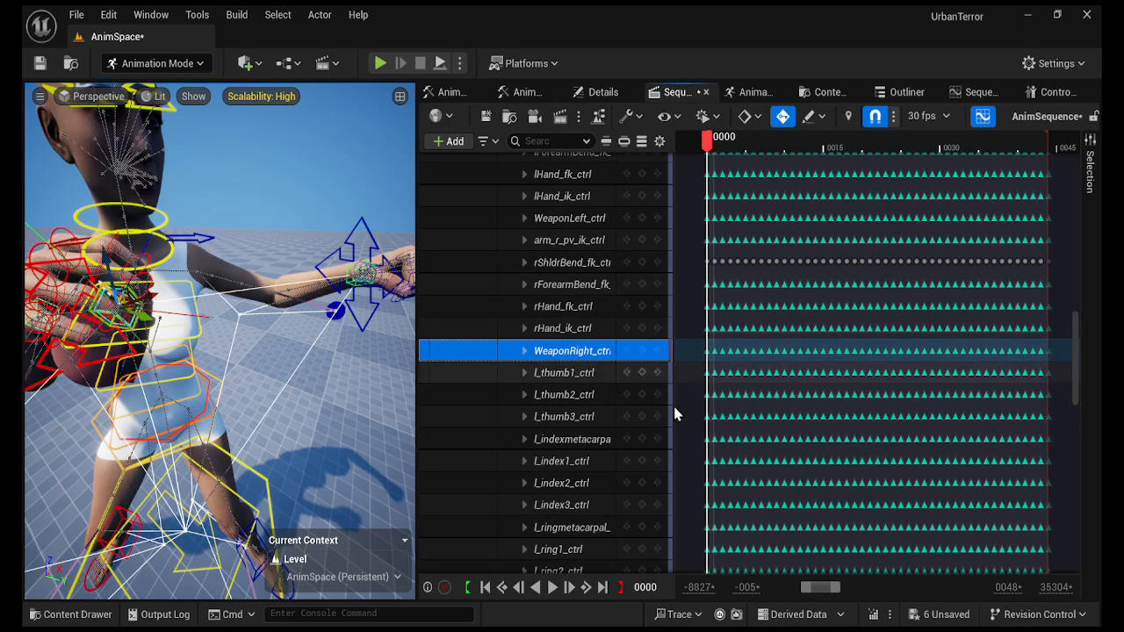
pyautogui.moveTo(1055, 349); pyautogui.dragTo(715, 354)
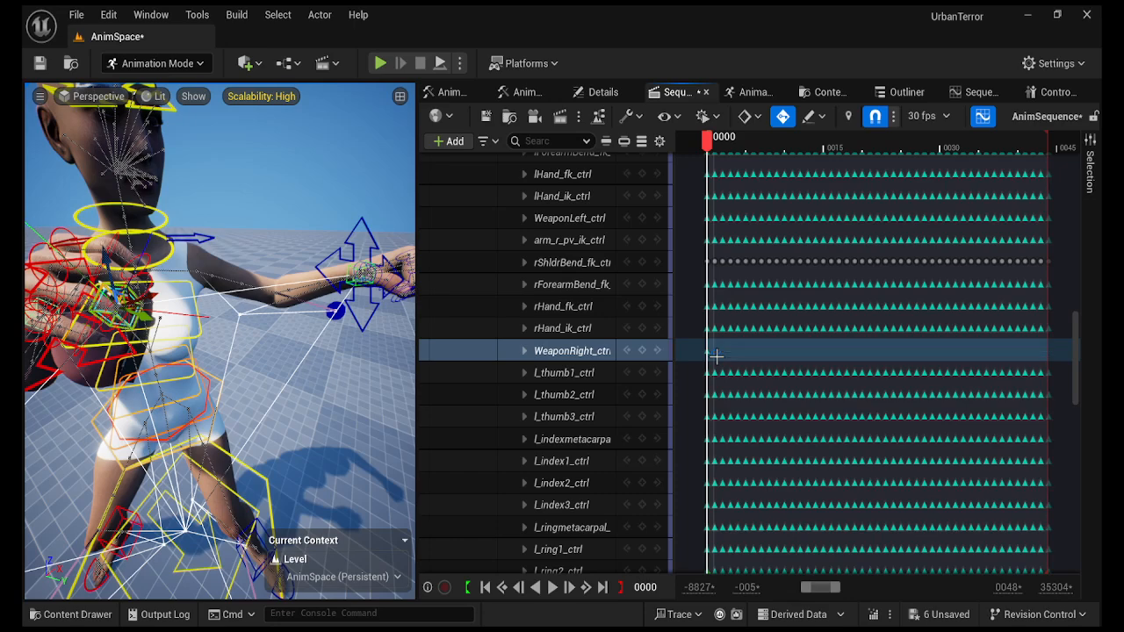
pyautogui.press('Delete')
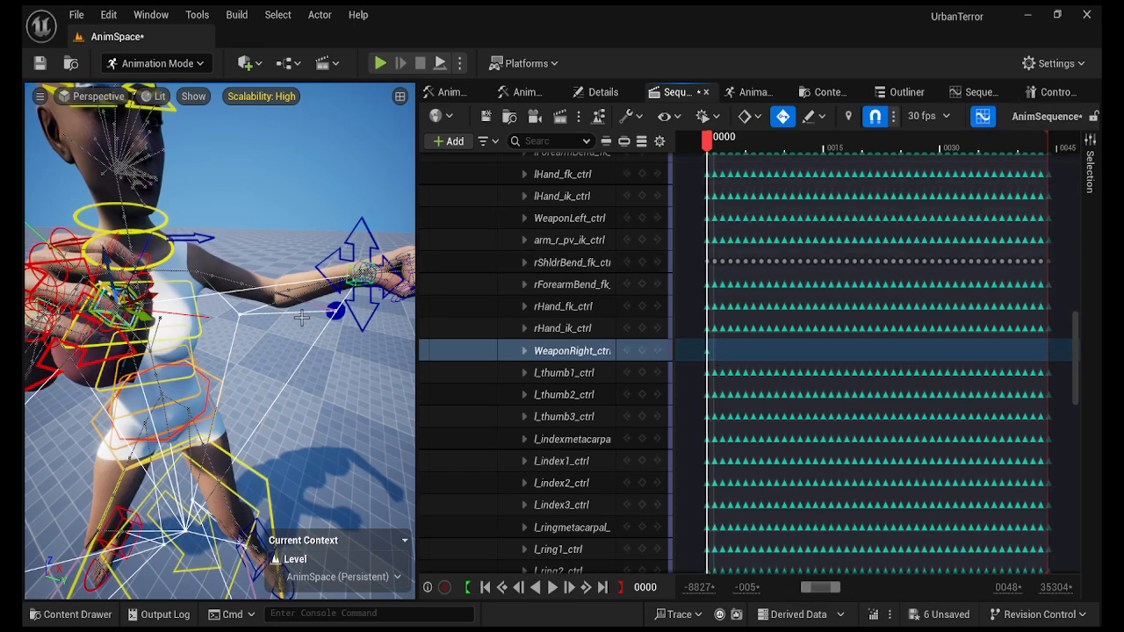
# Frame the right hand and bring up the Control Rig pose library.
pyautogui.moveTo(295, 311); pyautogui.dragTo(326, 318, button='right')
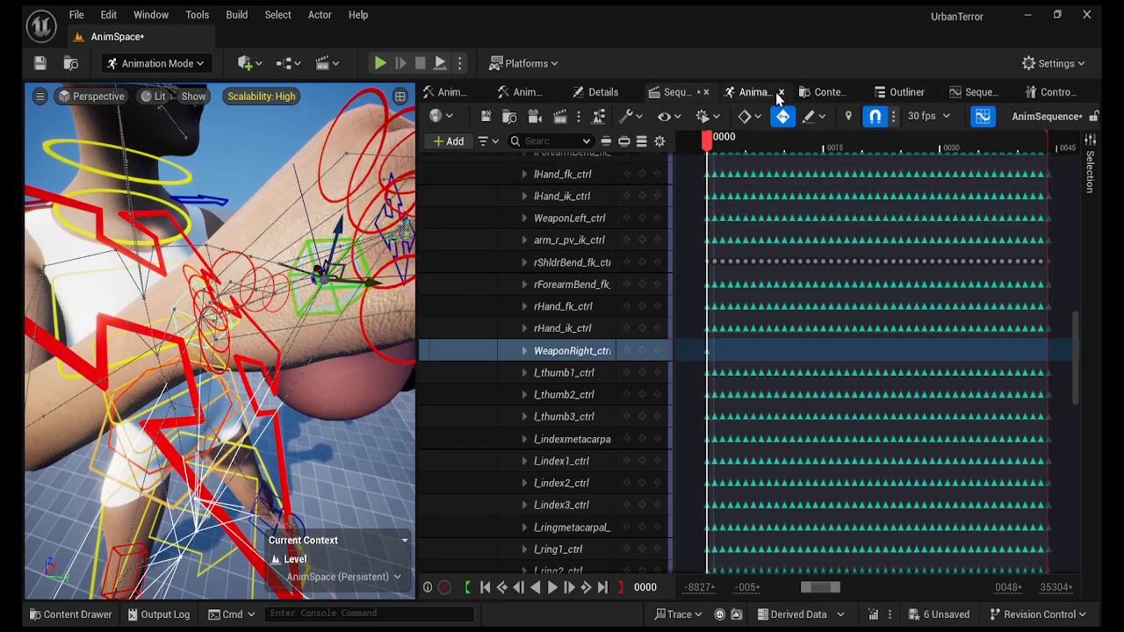
pyautogui.click(751, 93)
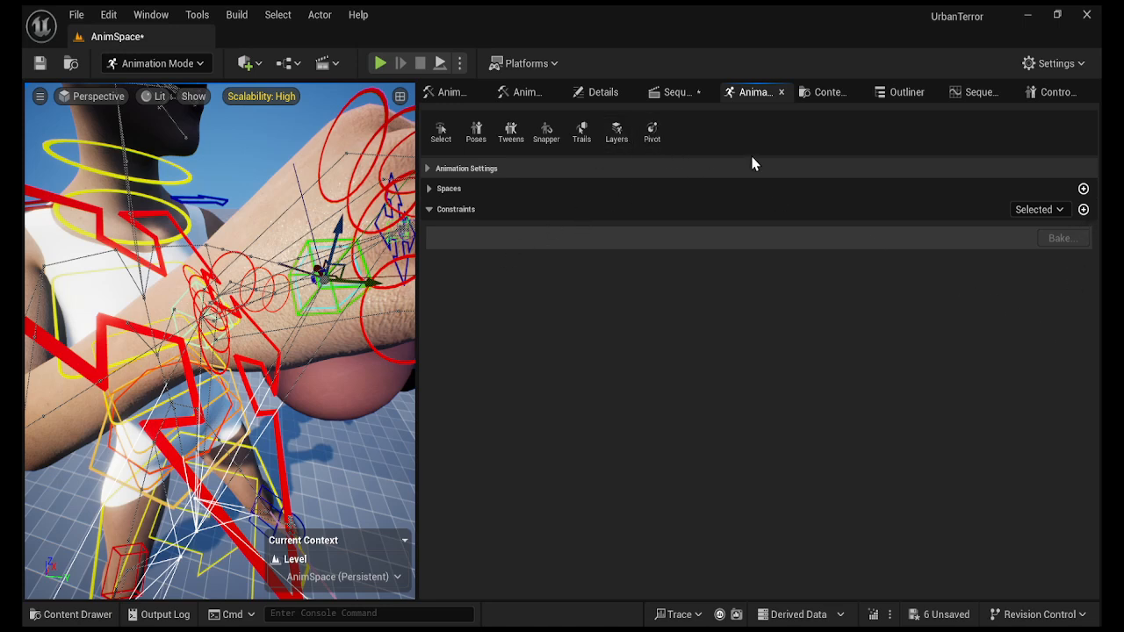
pyautogui.click(1054, 92)
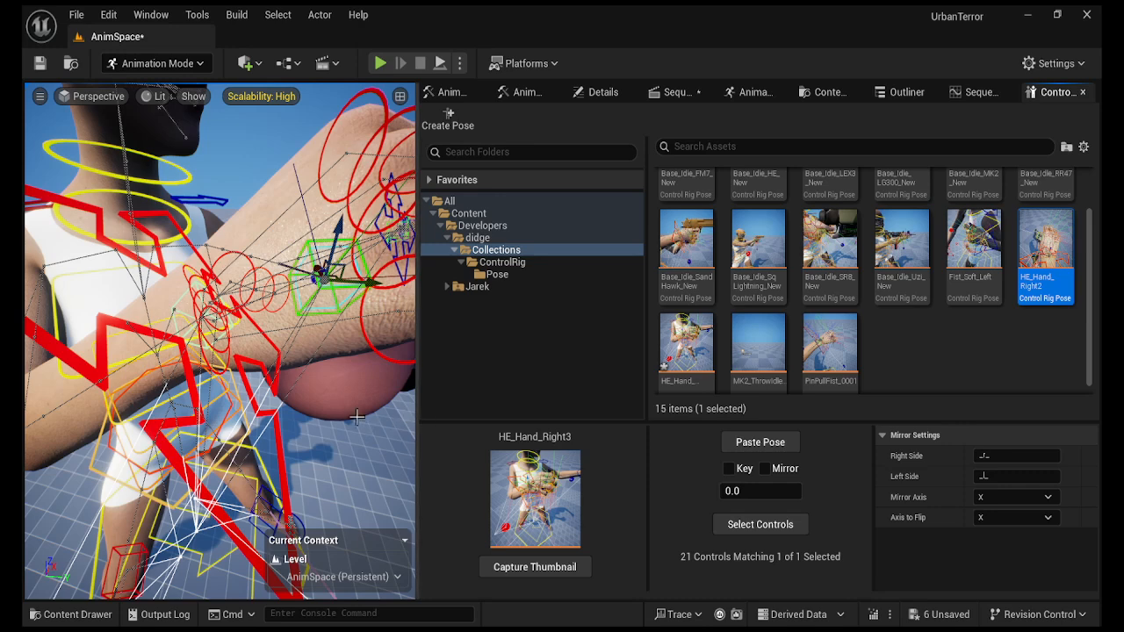
# Paste the HE_Hand_Right3 pose onto the right hand and orbit to inspect the grip.
pyautogui.click(687, 360)
pyautogui.scroll(-1, 888, 348)
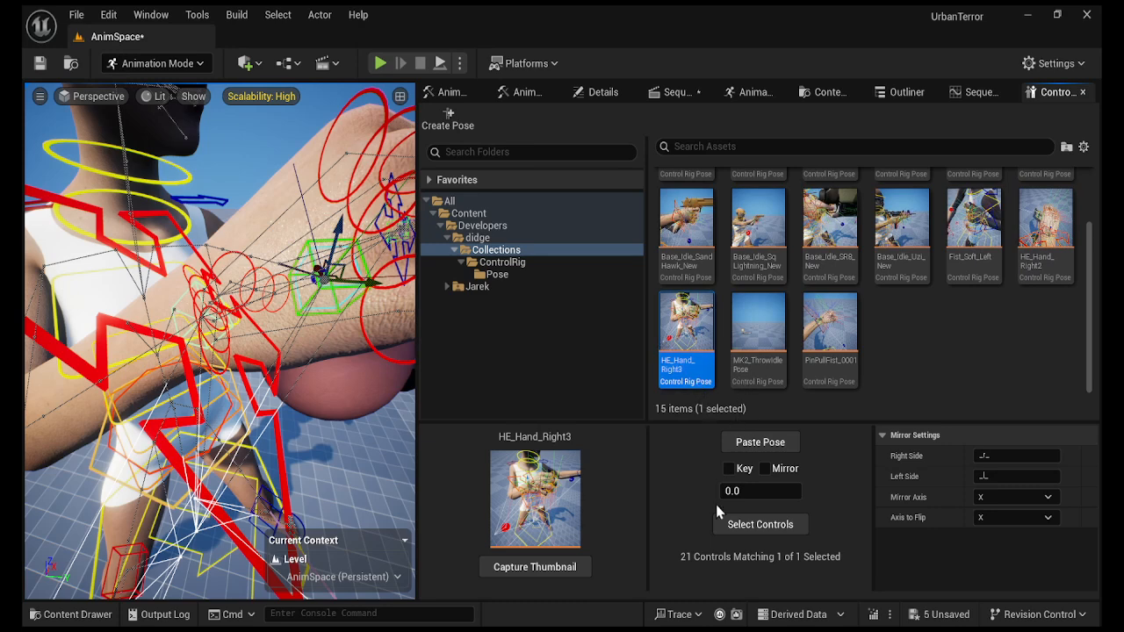
pyautogui.click(760, 444)
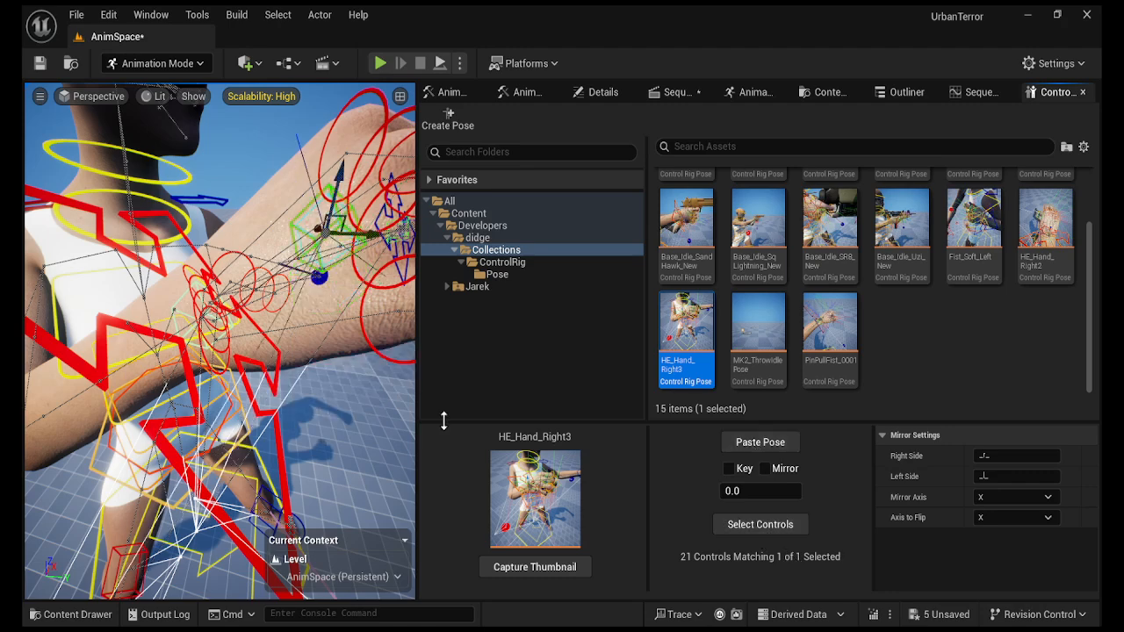
pyautogui.moveTo(306, 414)
pyautogui.mouseDown(button='right')
pyautogui.moveTo(305, 465)
pyautogui.moveTo(306, 410)
pyautogui.mouseUp(button='right')
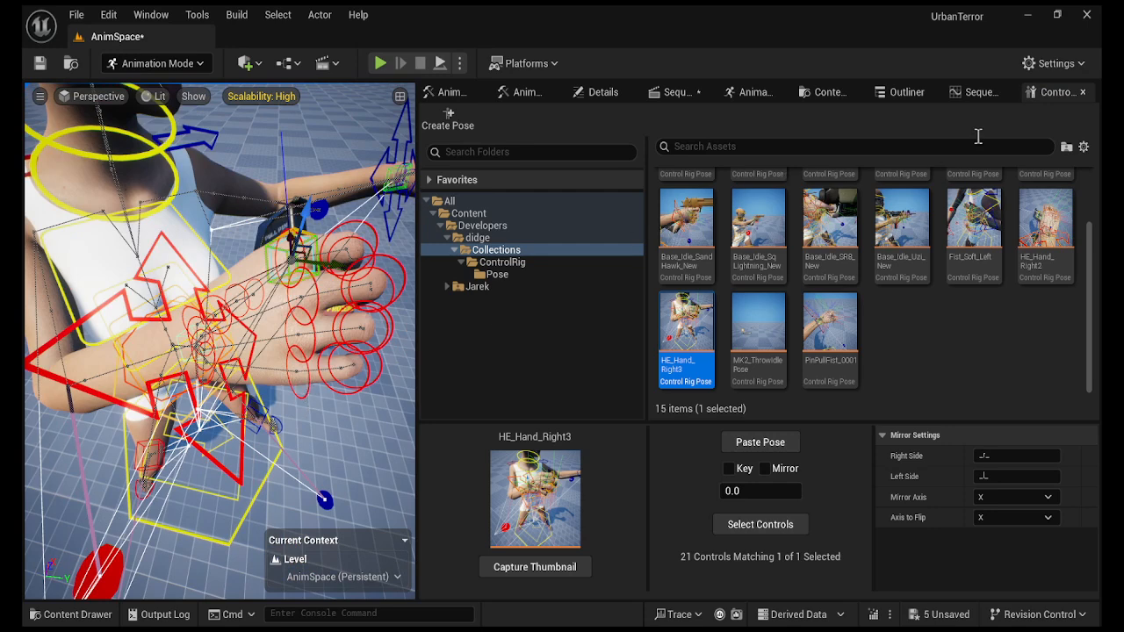
# Inspect rHand_ik_ctrl's constraint to WeaponRight_ctrl, then select a right-hand finger control.
pyautogui.click(753, 92)
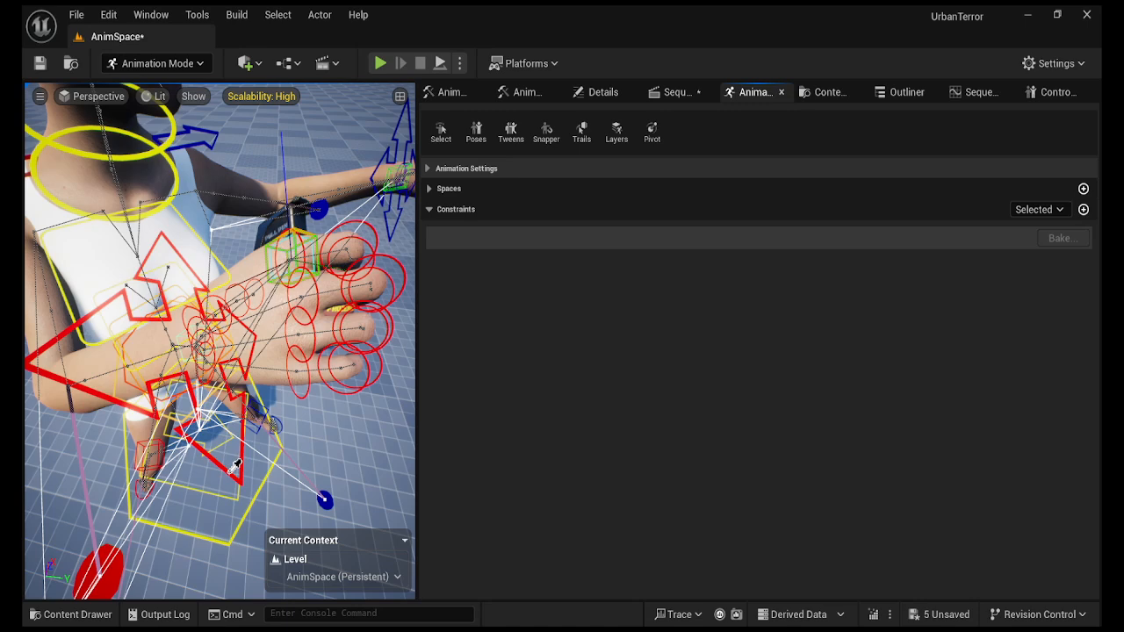
pyautogui.click(237, 464)
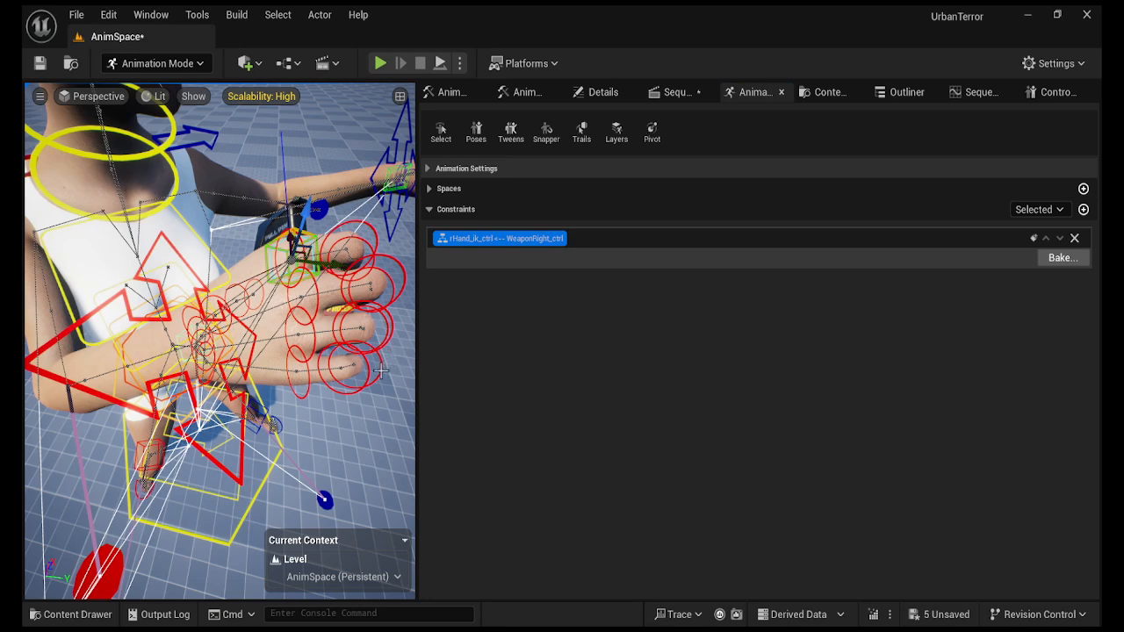
pyautogui.click(379, 370)
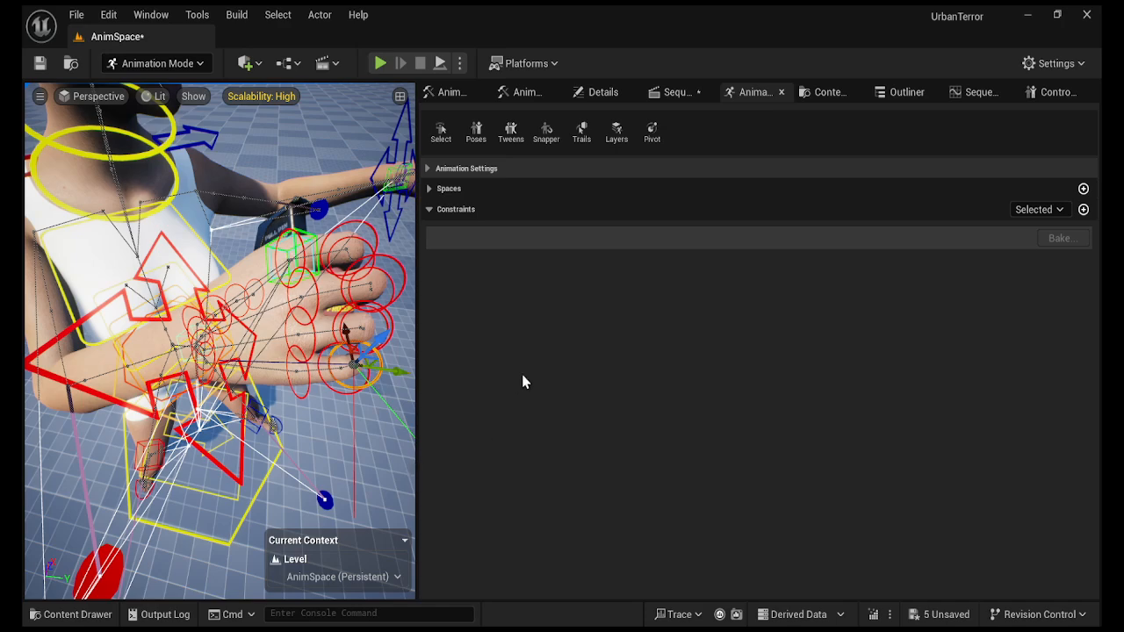
# Step through the throw from frame 6 to frame 9 while viewing the arm.
pyautogui.click(675, 92)
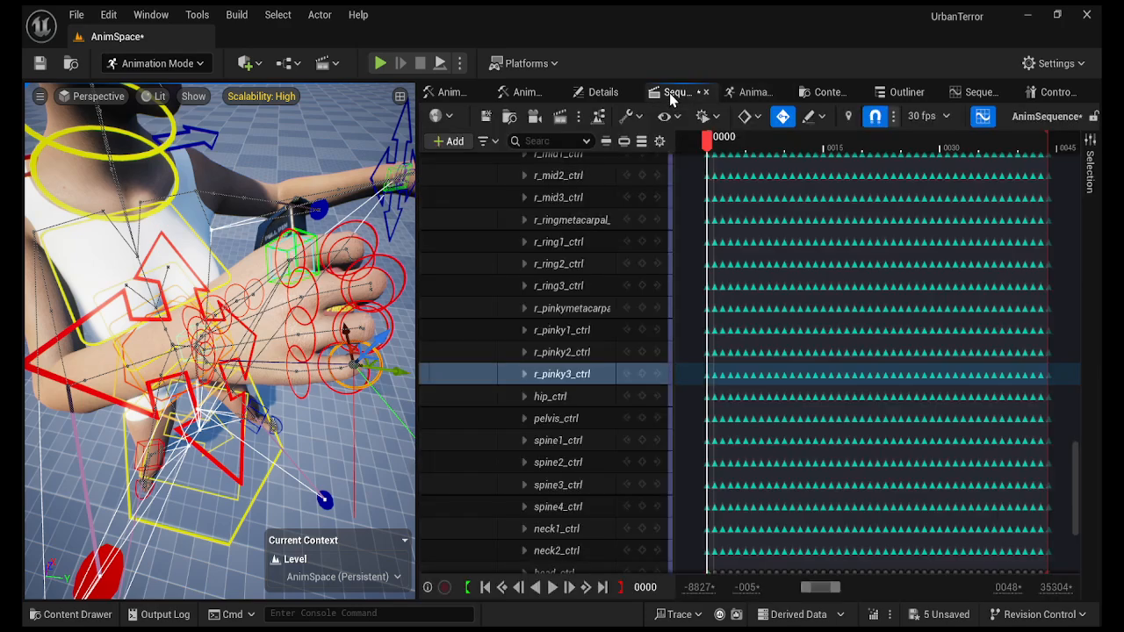
pyautogui.moveTo(359, 417); pyautogui.dragTo(405, 416, button='right')
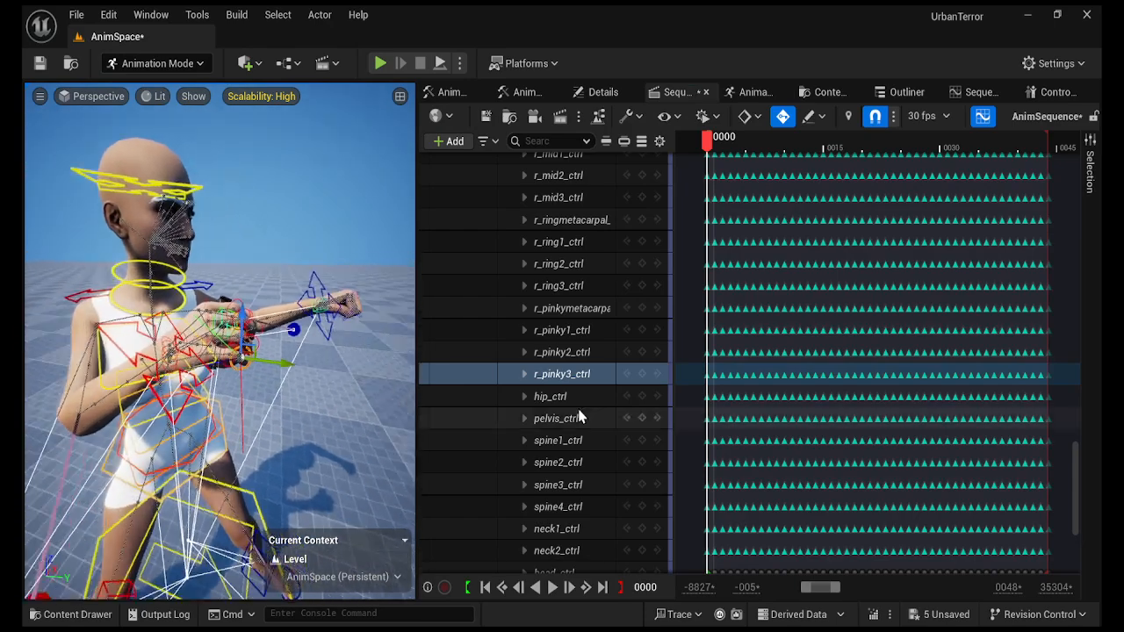
pyautogui.moveTo(709, 144); pyautogui.dragTo(762, 156)
pyautogui.moveTo(351, 320); pyautogui.dragTo(367, 311, button='right')
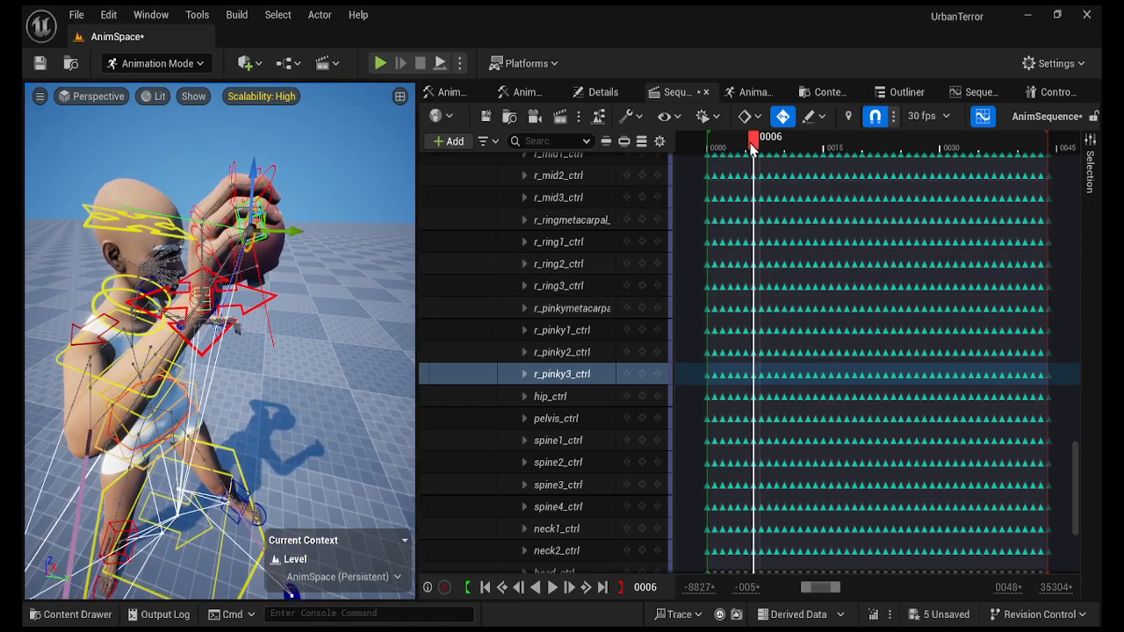
pyautogui.moveTo(761, 151); pyautogui.dragTo(774, 151)
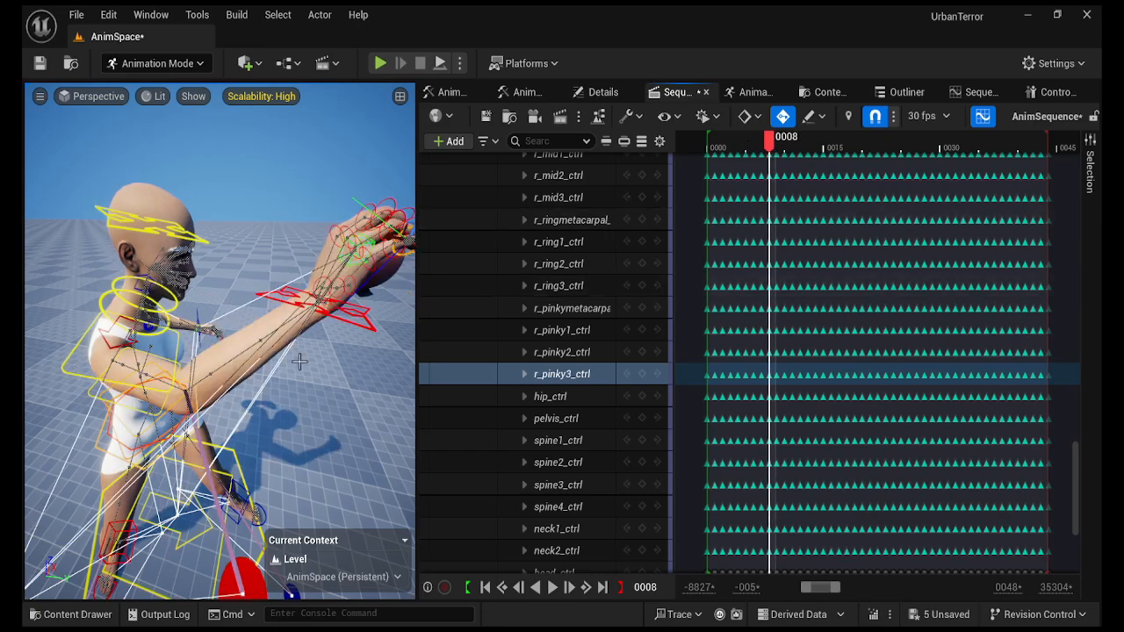
pyautogui.keyDown('alt'); pyautogui.moveTo(300, 361); pyautogui.dragTo(385, 337); pyautogui.keyUp('alt')
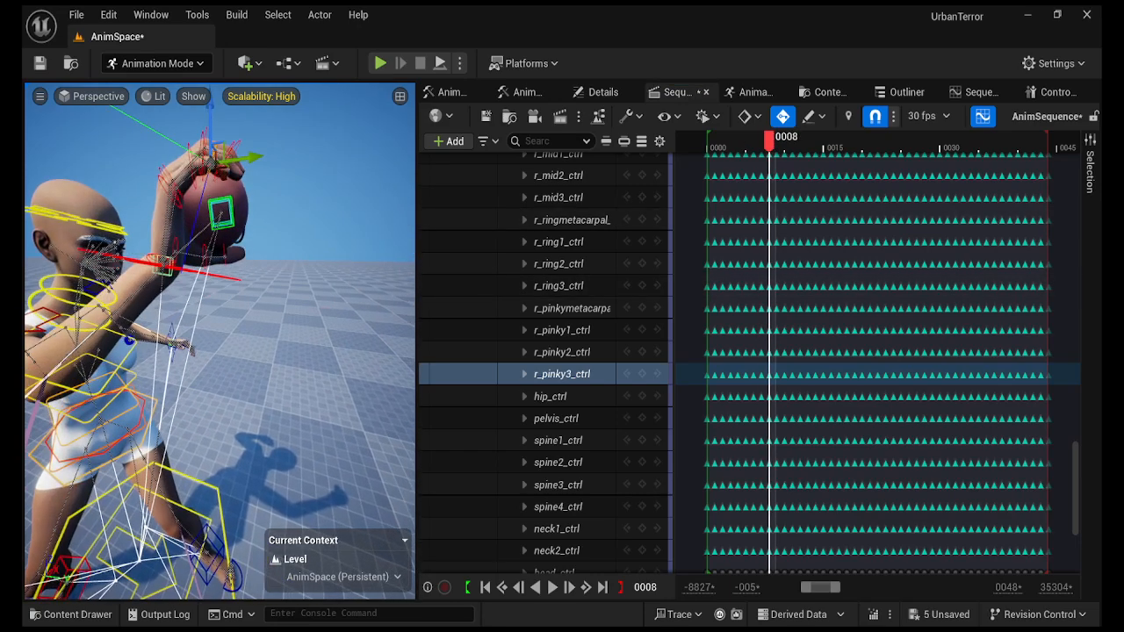
pyautogui.moveTo(767, 146)
pyautogui.mouseDown()
pyautogui.moveTo(795, 146)
pyautogui.moveTo(777, 151)
pyautogui.mouseUp()
# At frame 10, delete the right-hand finger keyframes that come before it.
pyautogui.keyDown('ctrl'); pyautogui.scroll(3, 747, 343); pyautogui.keyUp('ctrl')
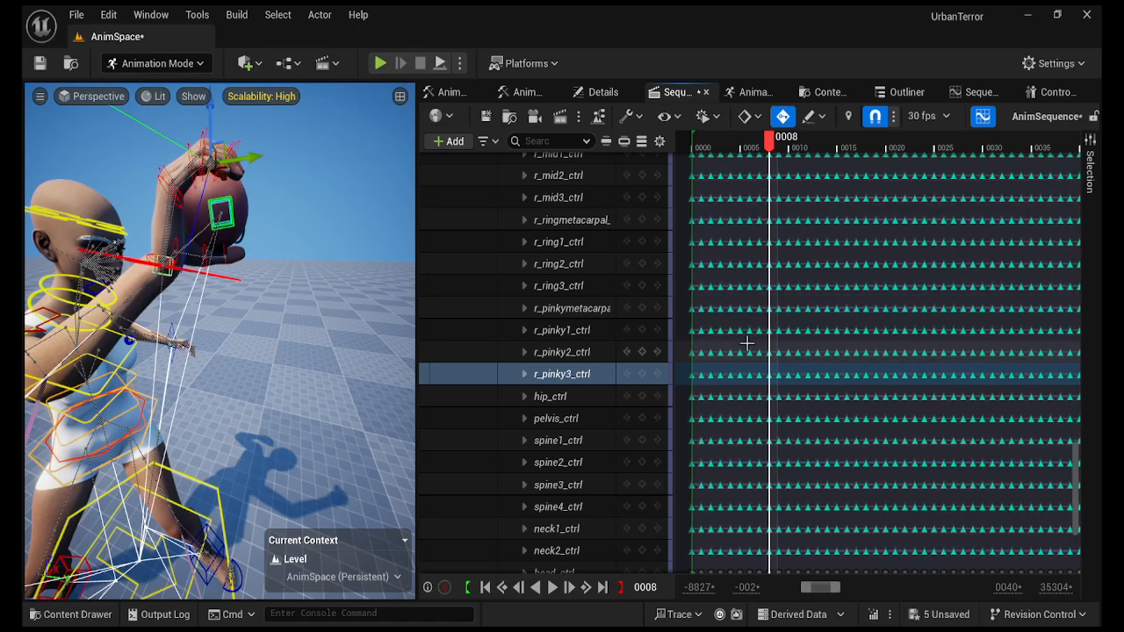
pyautogui.moveTo(742, 342); pyautogui.dragTo(803, 339, button='right')
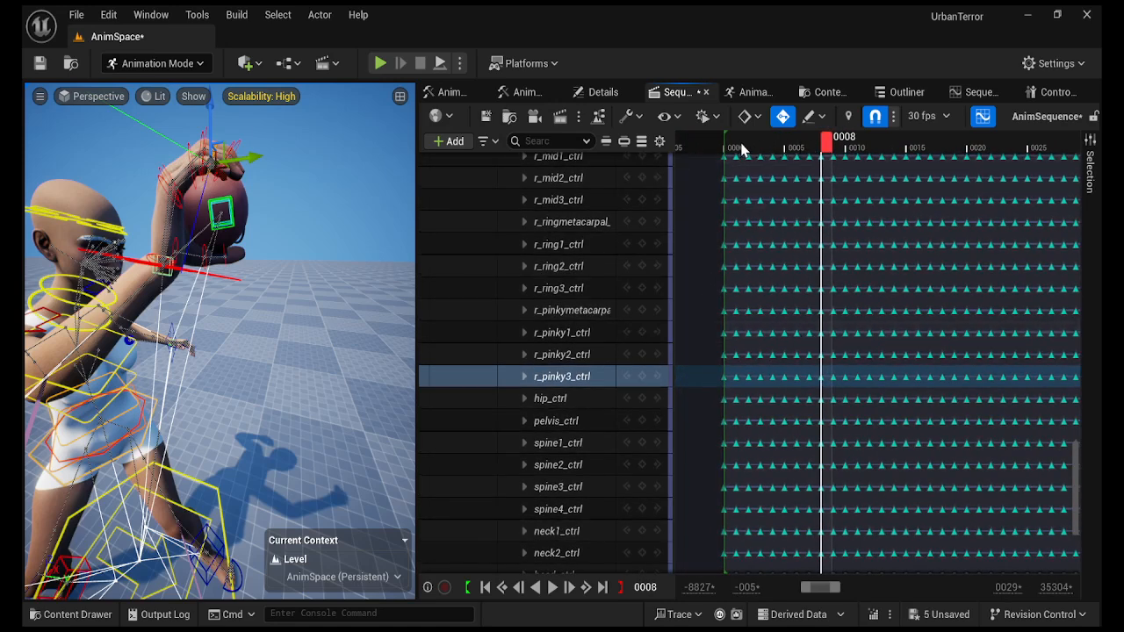
pyautogui.moveTo(833, 149); pyautogui.dragTo(839, 149)
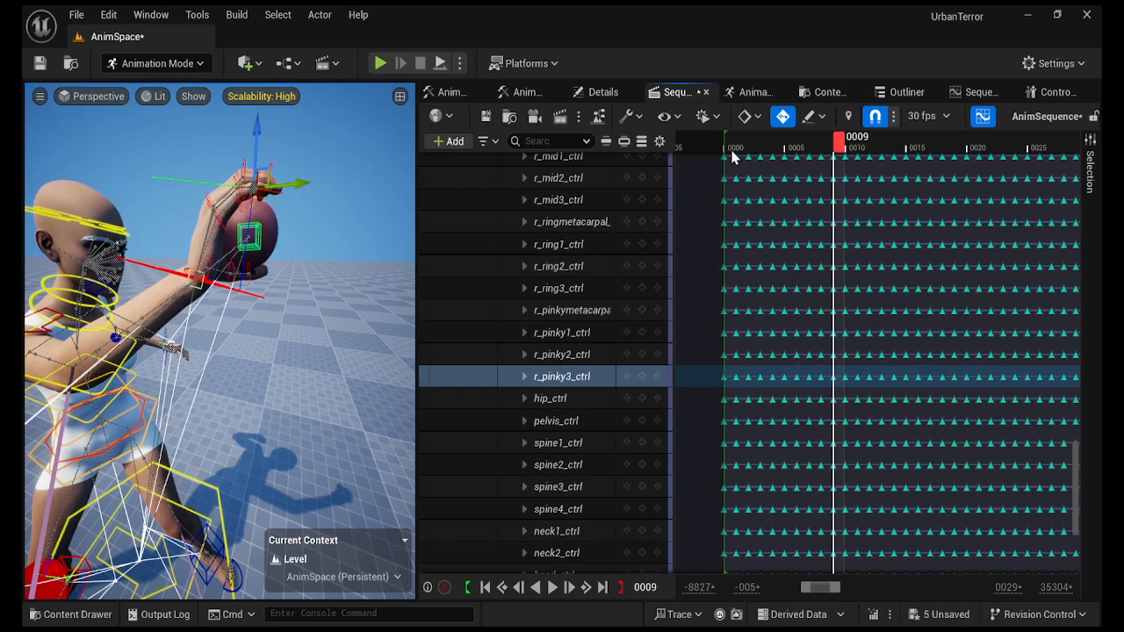
pyautogui.moveTo(736, 151); pyautogui.dragTo(856, 204)
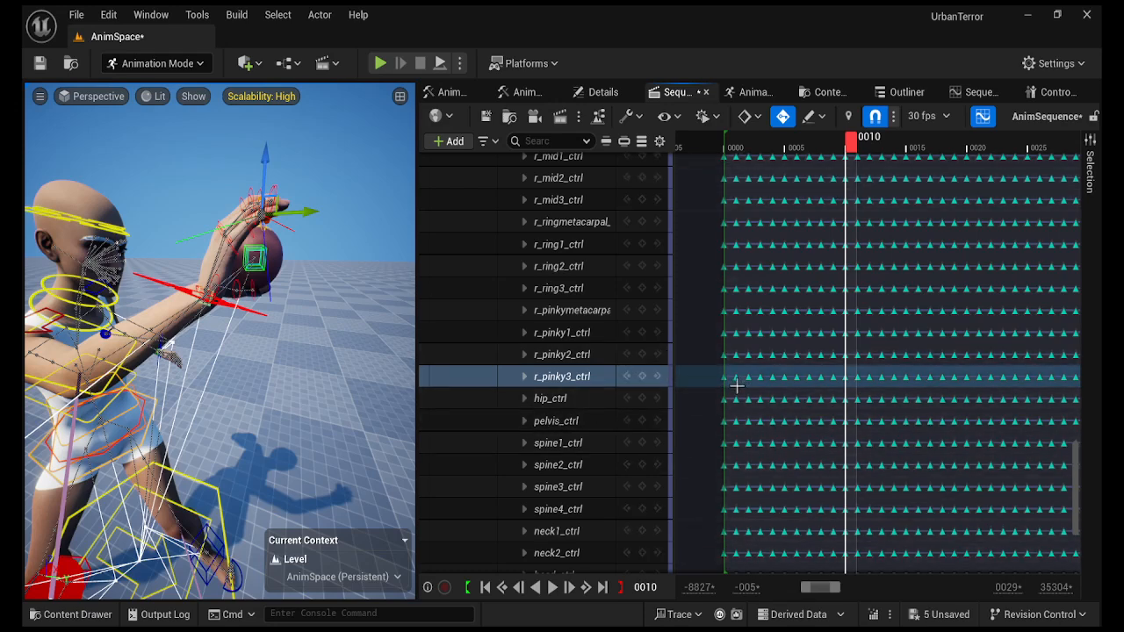
pyautogui.moveTo(736, 385); pyautogui.dragTo(831, 203)
pyautogui.press('Delete')
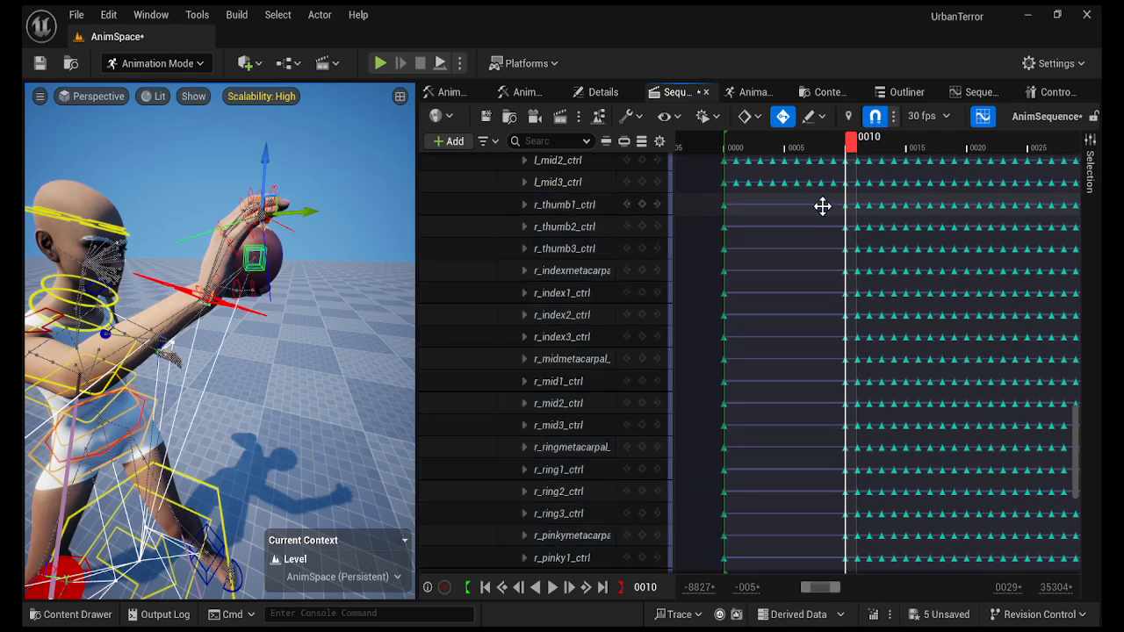
# At frame 0, paste the HE_Hand_Right3 pose onto all right-hand finger tracks.
pyautogui.moveTo(850, 146); pyautogui.dragTo(728, 163)
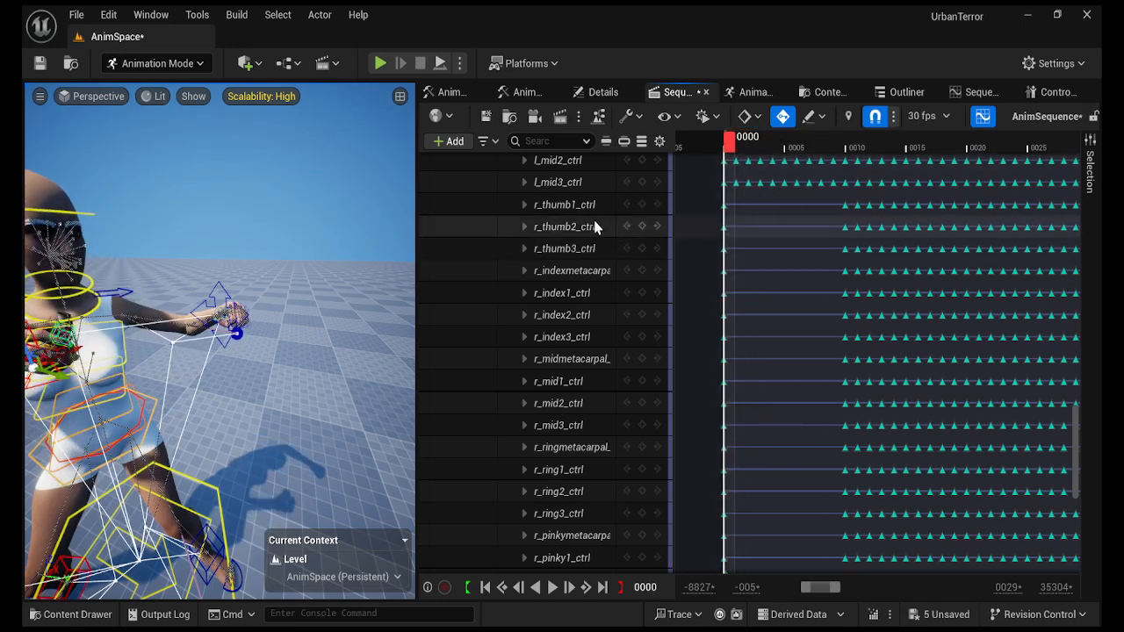
pyautogui.click(569, 206)
pyautogui.moveTo(254, 369); pyautogui.dragTo(216, 411, button='right')
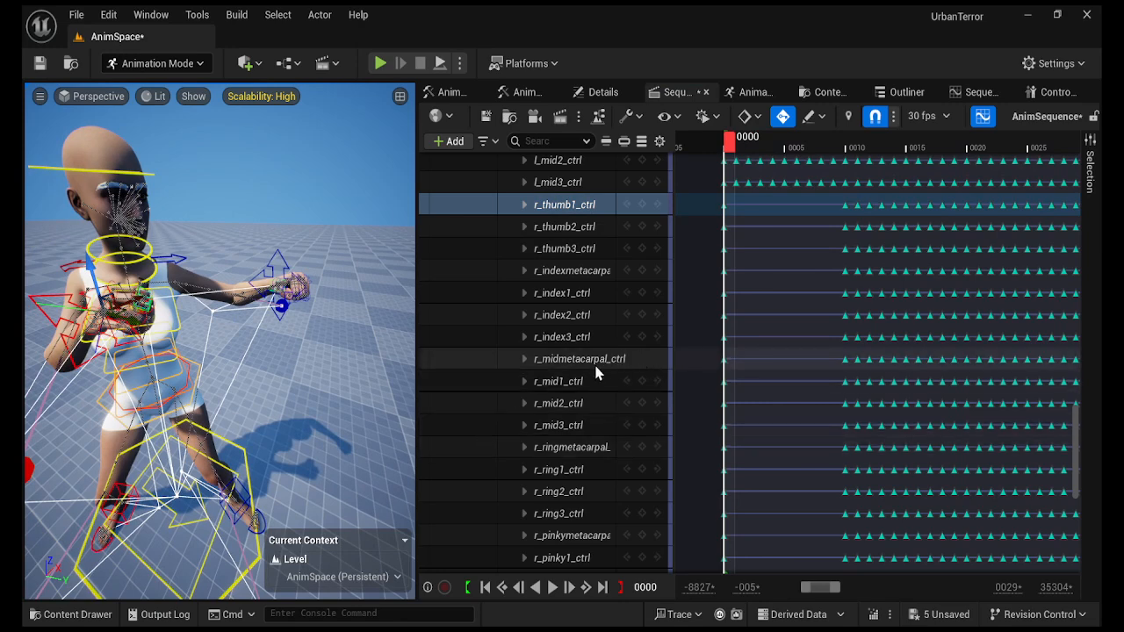
pyautogui.scroll(-4, 597, 374)
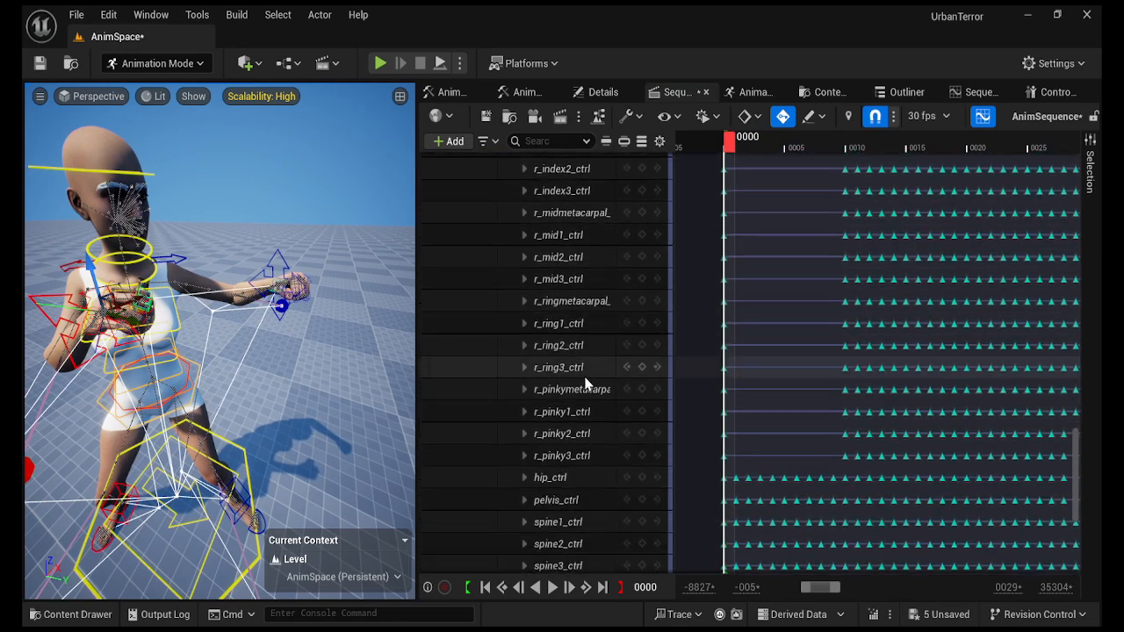
pyautogui.keyDown('shift'); pyautogui.click(553, 457); pyautogui.keyUp('shift')
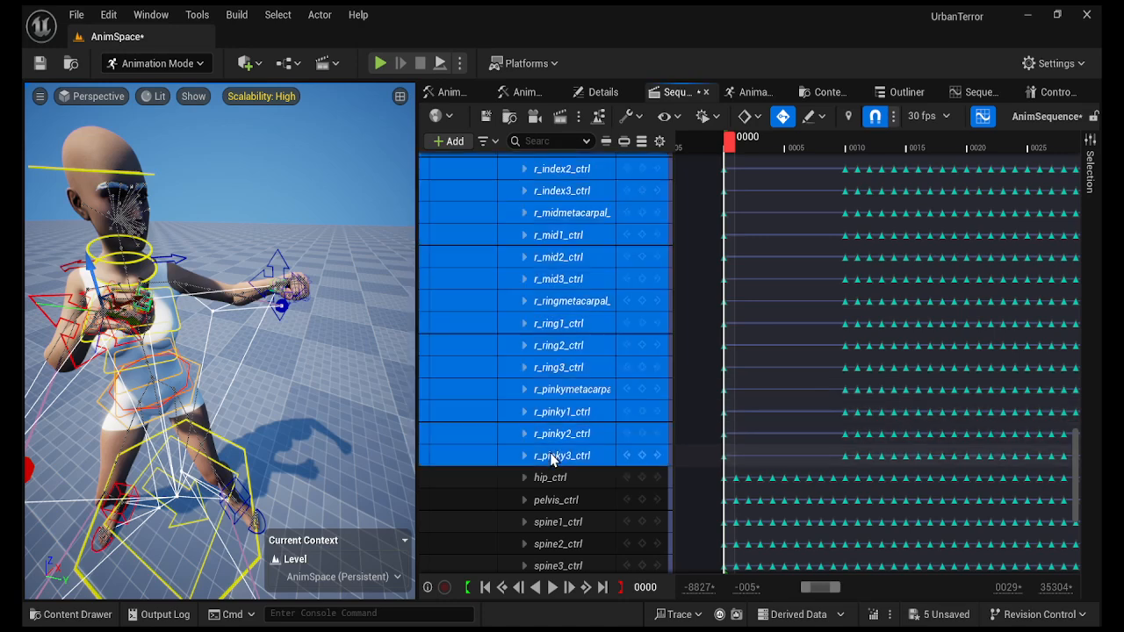
pyautogui.click(1054, 93)
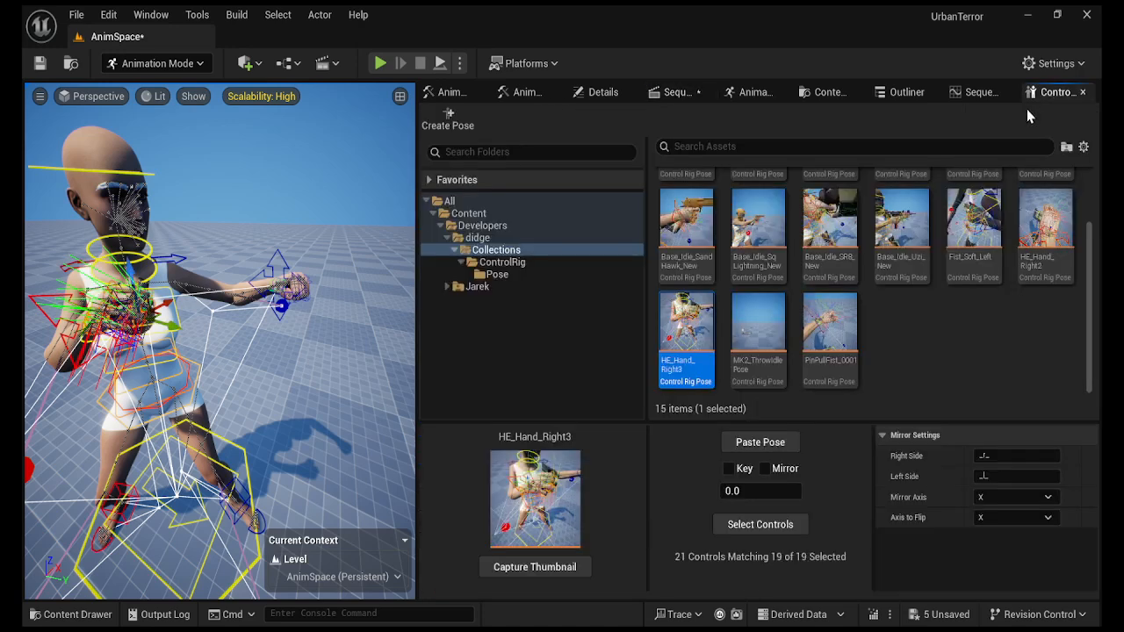
pyautogui.click(759, 447)
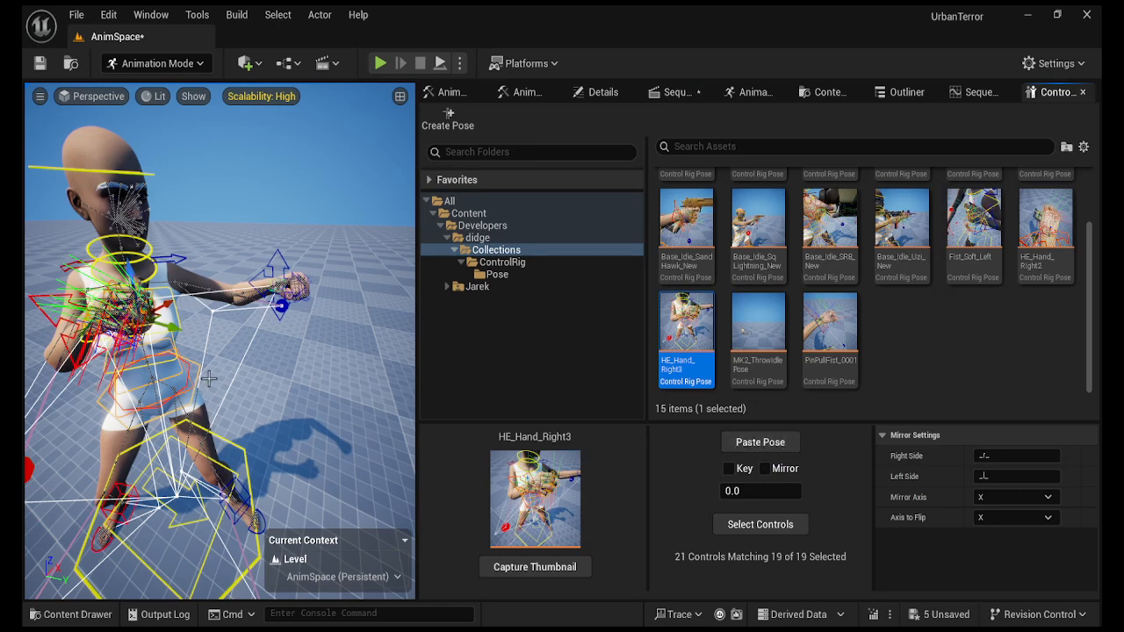
pyautogui.moveTo(209, 378); pyautogui.dragTo(379, 356, button='right')
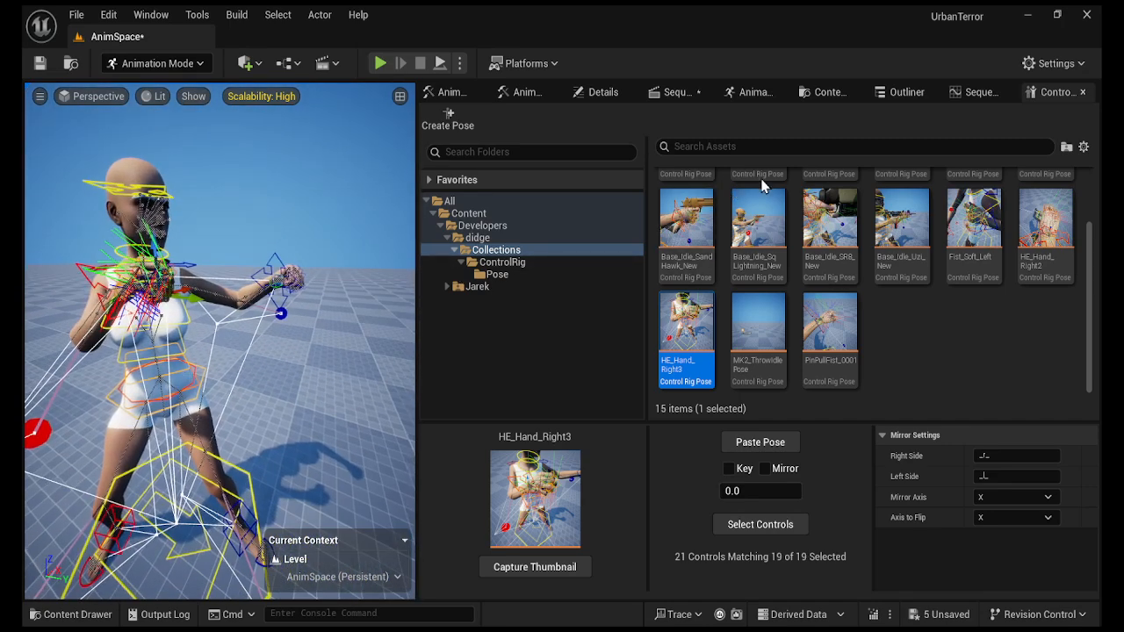
# Paste the HE_Hand_Right3 pose onto the finger tracks again at frame 9.
pyautogui.click(677, 92)
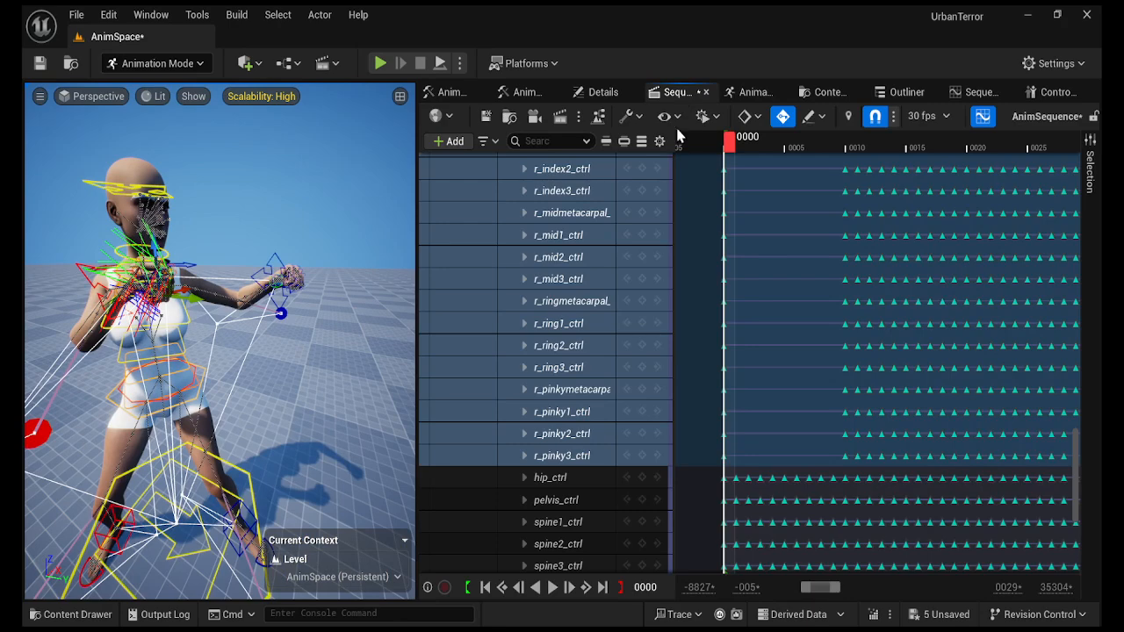
pyautogui.moveTo(732, 152); pyautogui.dragTo(841, 144)
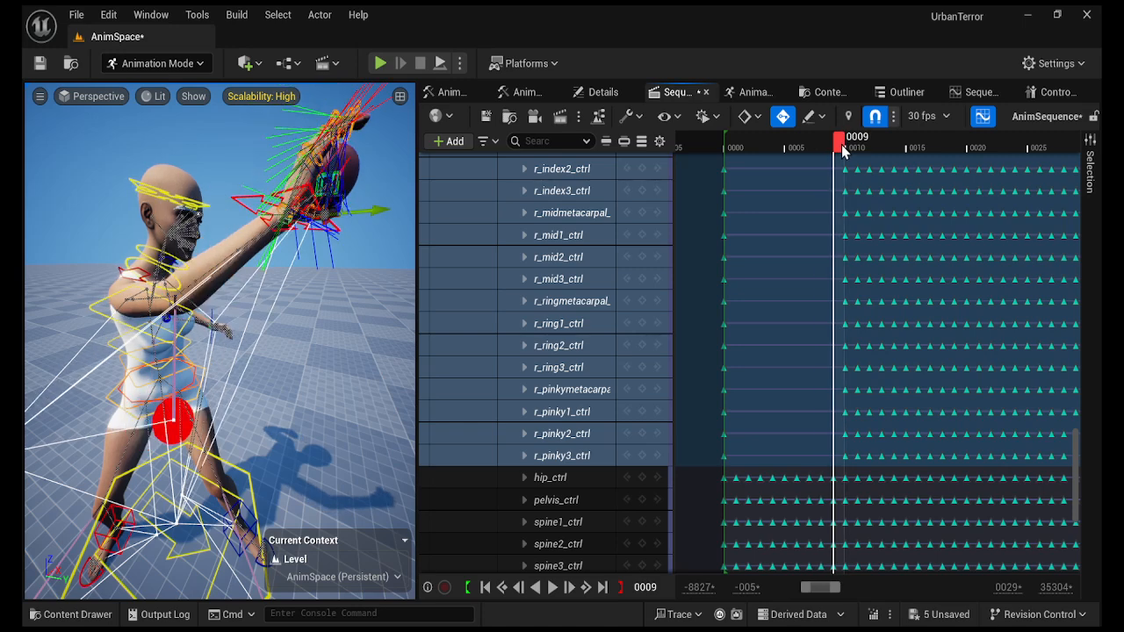
pyautogui.click(1050, 98)
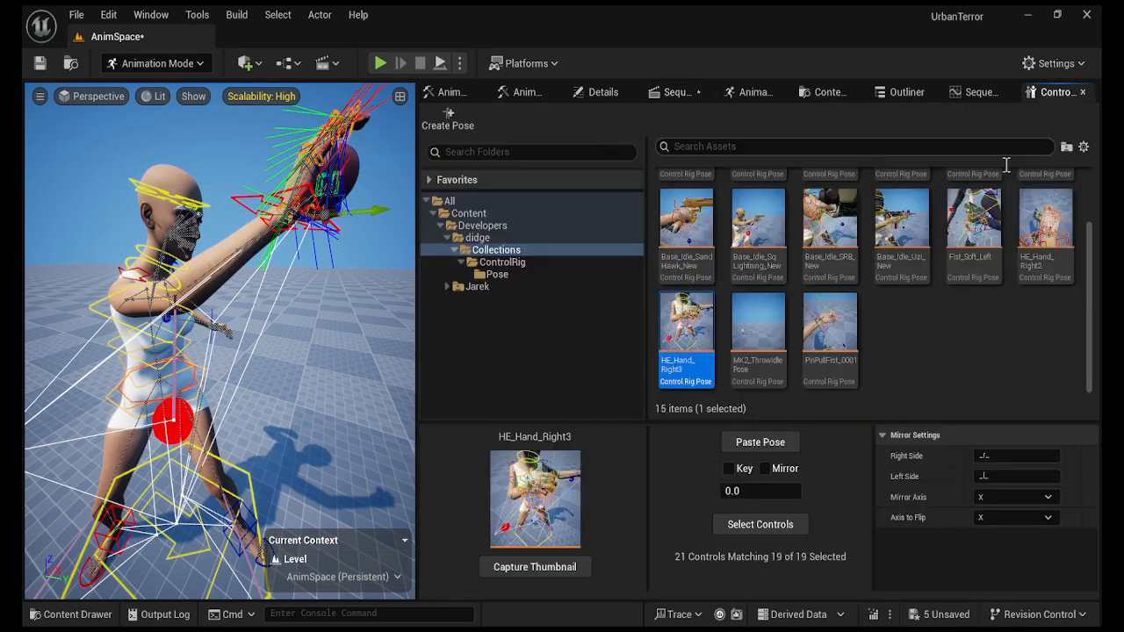
pyautogui.click(779, 448)
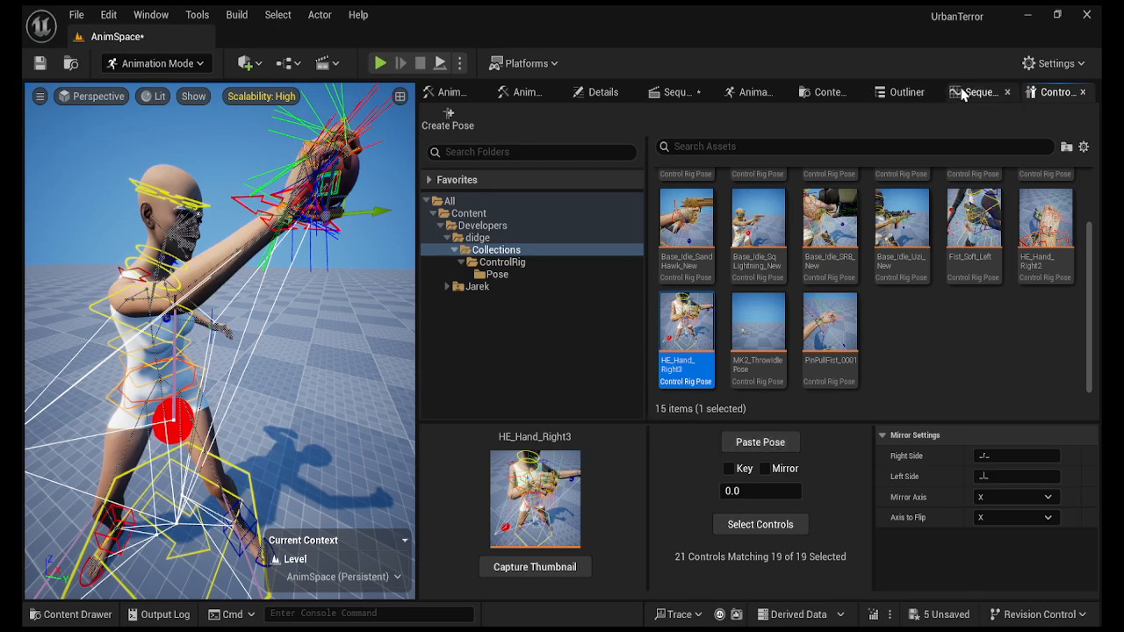
pyautogui.click(678, 94)
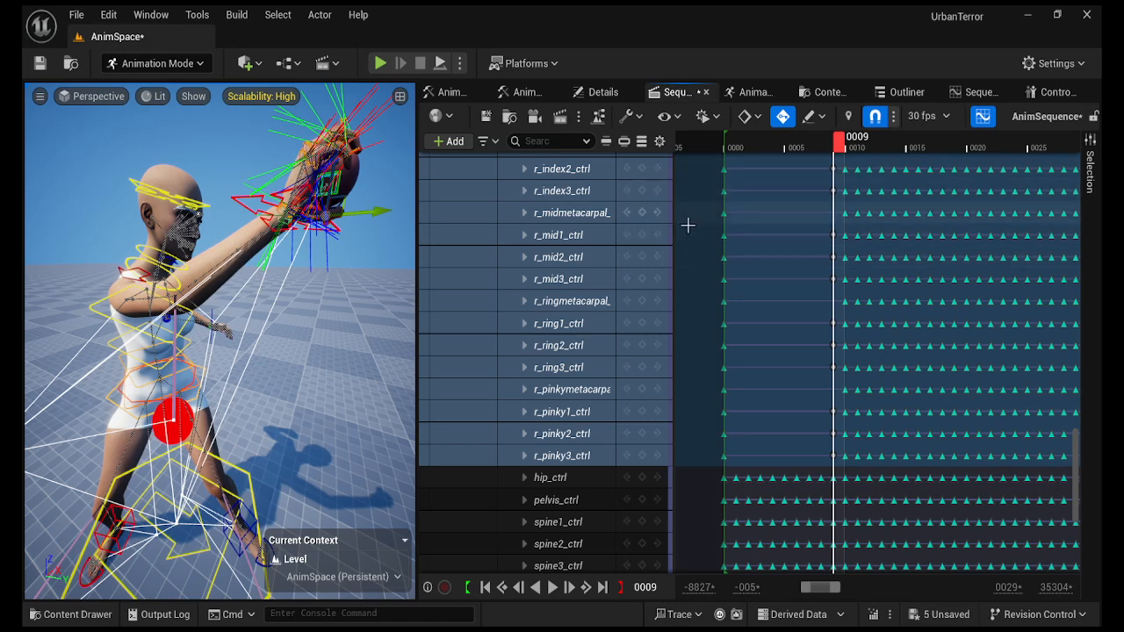
# Check the pasted grip, then delete the finger keyframes after frame 21.
pyautogui.moveTo(837, 146); pyautogui.dragTo(922, 187)
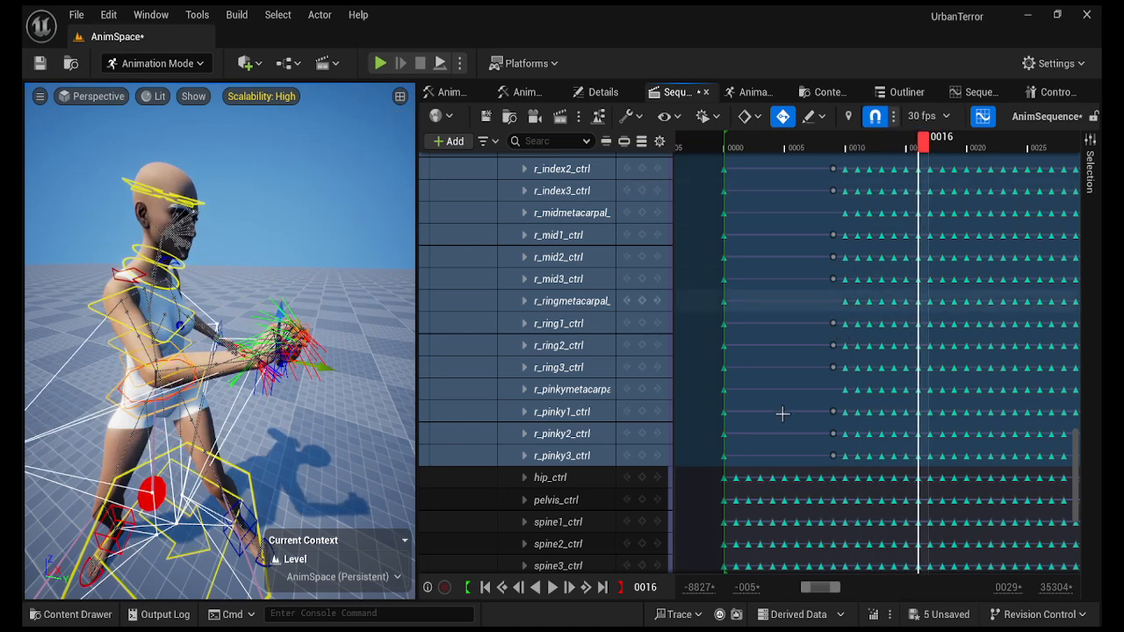
pyautogui.moveTo(820, 396); pyautogui.dragTo(714, 398, button='right')
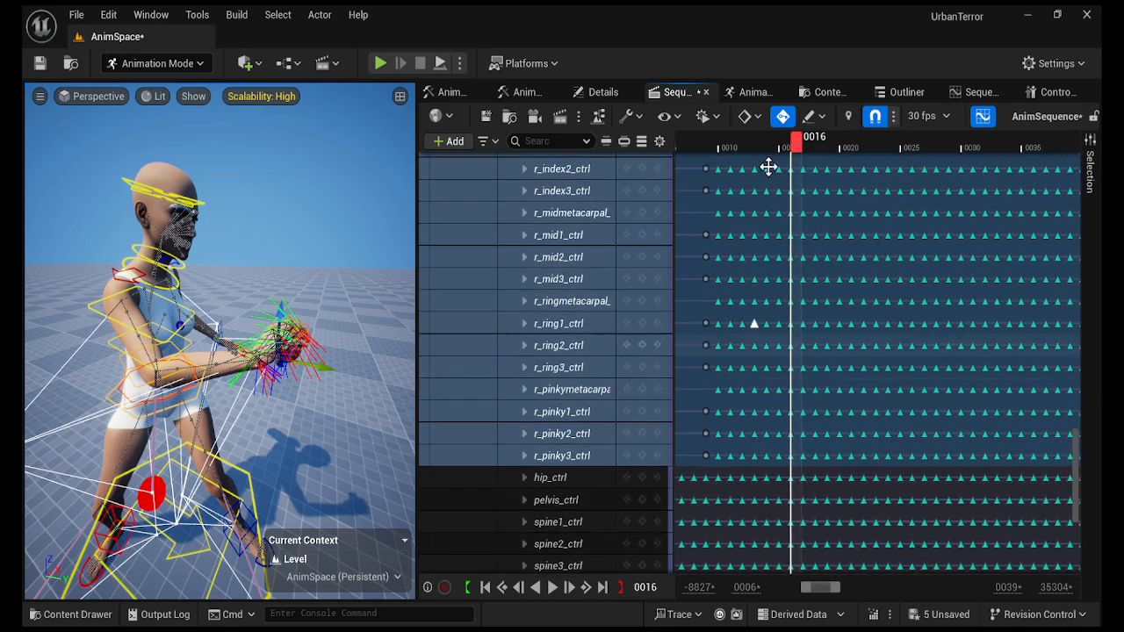
pyautogui.moveTo(797, 155); pyautogui.dragTo(861, 173)
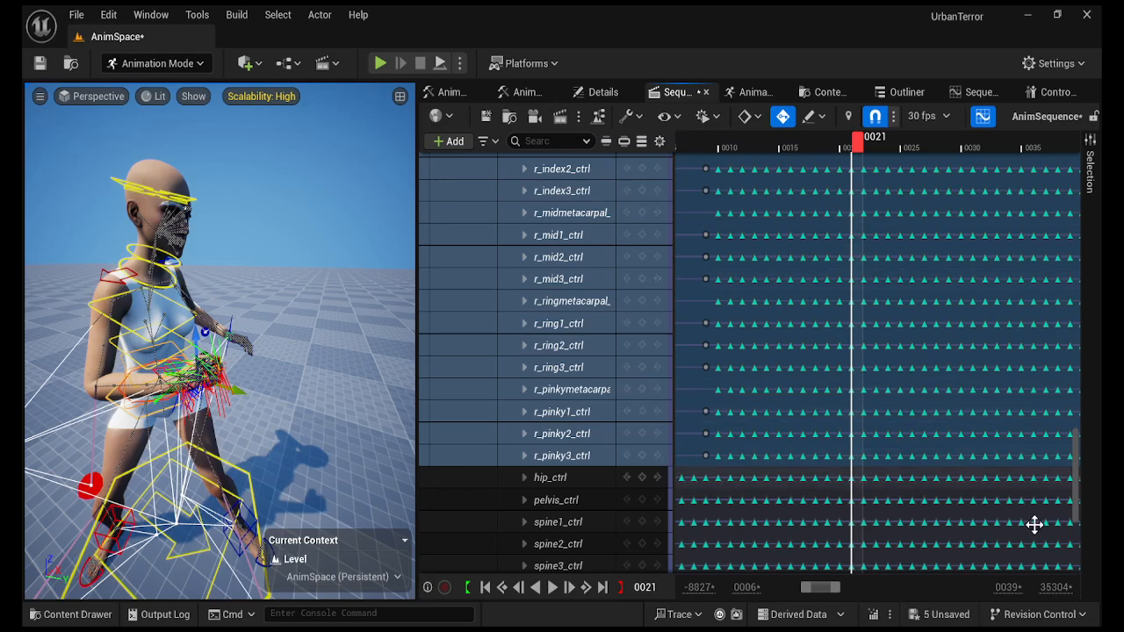
pyautogui.moveTo(1018, 454); pyautogui.dragTo(945, 441, button='right')
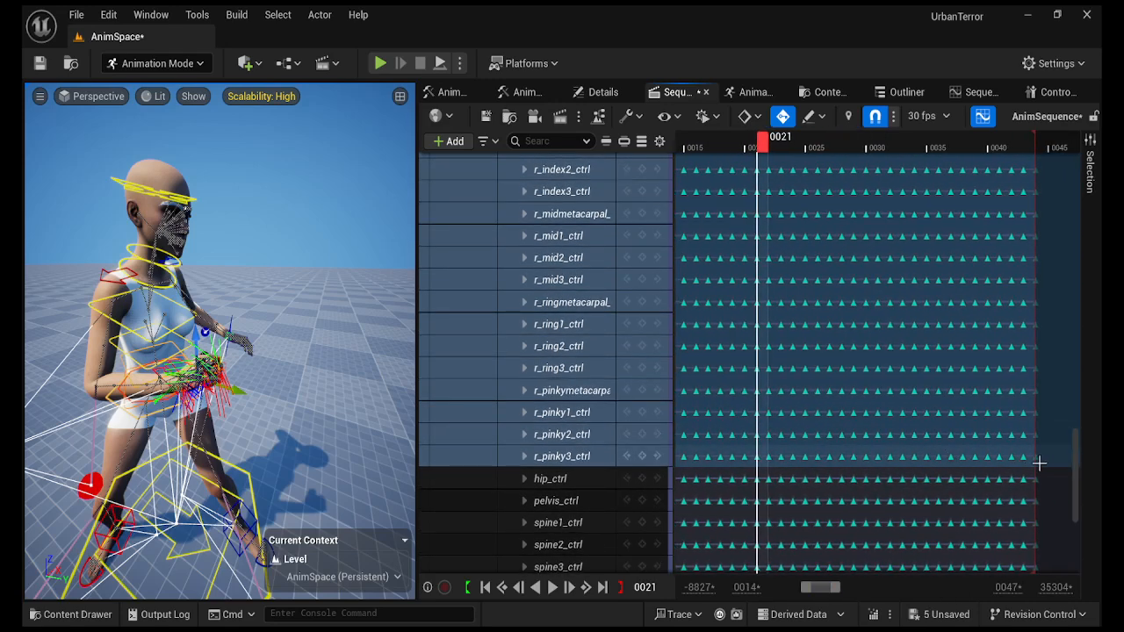
pyautogui.moveTo(1050, 464); pyautogui.dragTo(767, 202)
pyautogui.press('Delete')
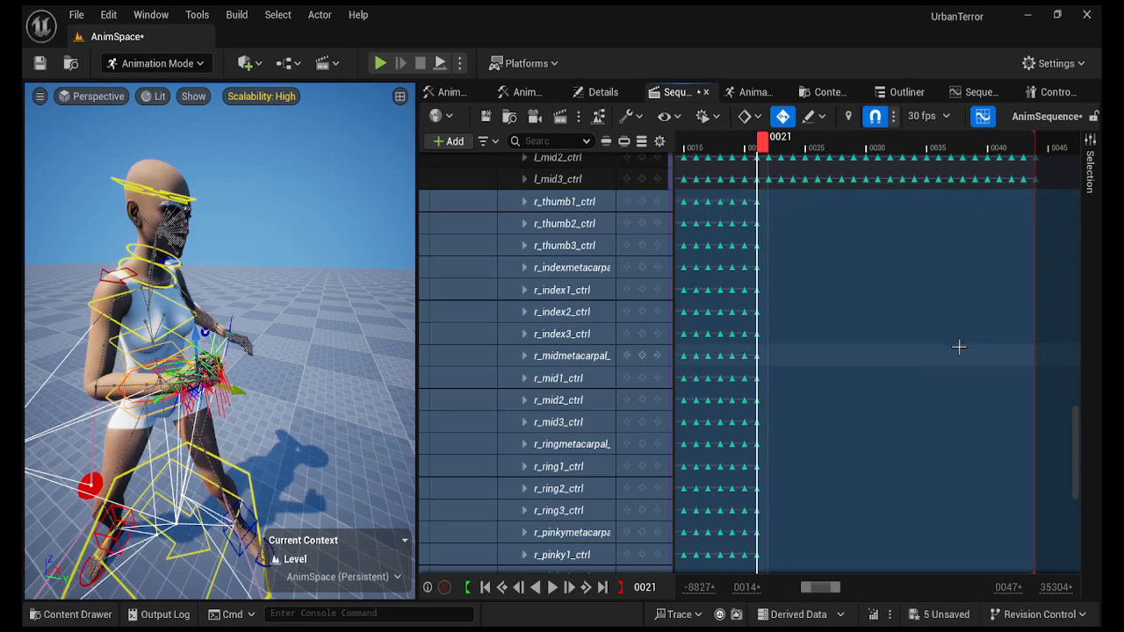
# Delete the finger keyframes around frames 17–20, just before frame 21.
pyautogui.moveTo(826, 464); pyautogui.dragTo(940, 458, button='right')
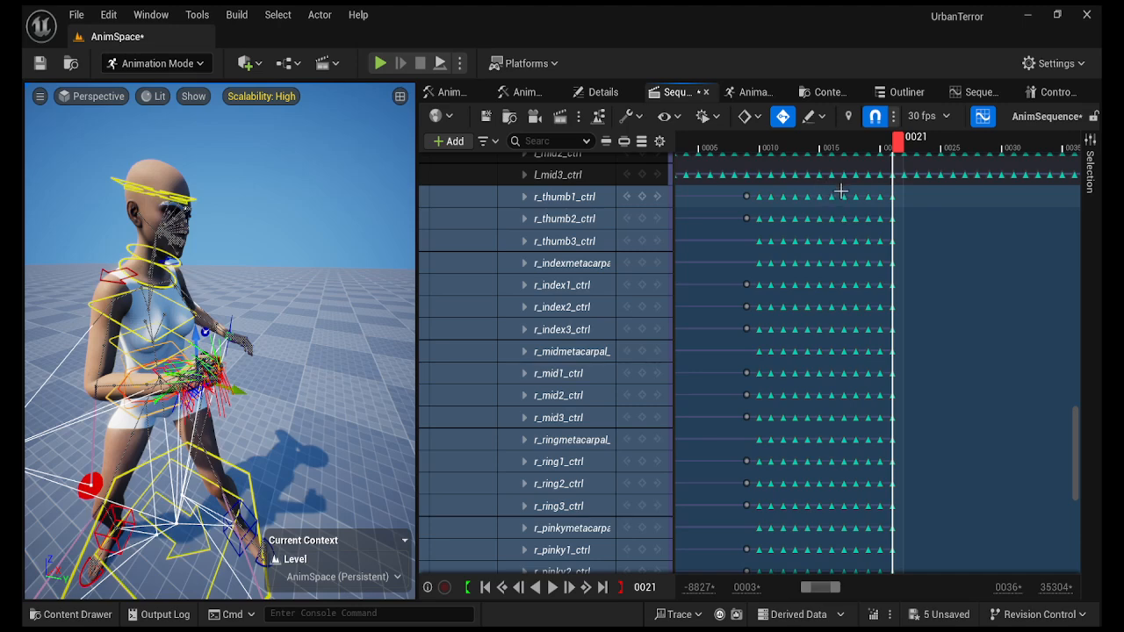
pyautogui.moveTo(840, 191); pyautogui.dragTo(881, 535)
pyautogui.press('Delete')
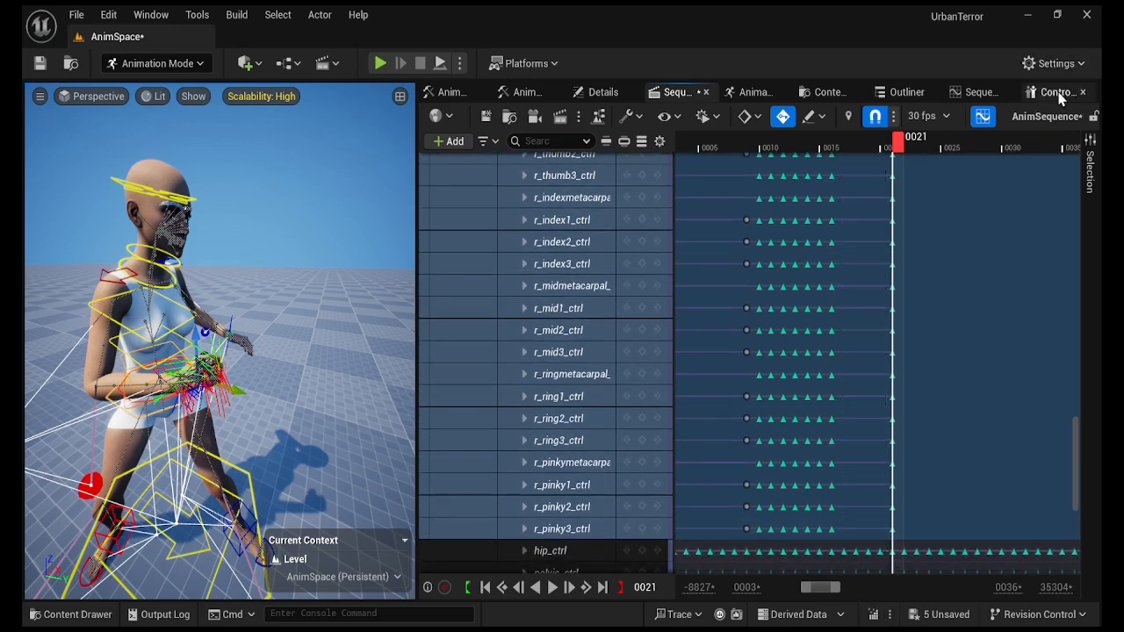
pyautogui.click(1054, 92)
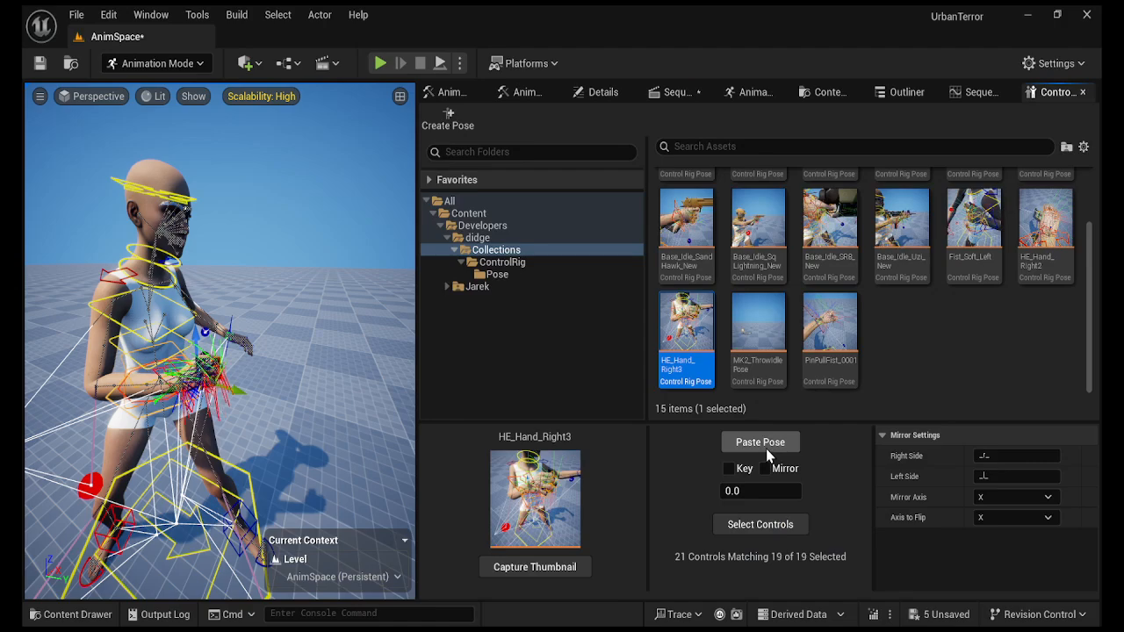
pyautogui.moveTo(381, 436); pyautogui.dragTo(303, 402, button='right')
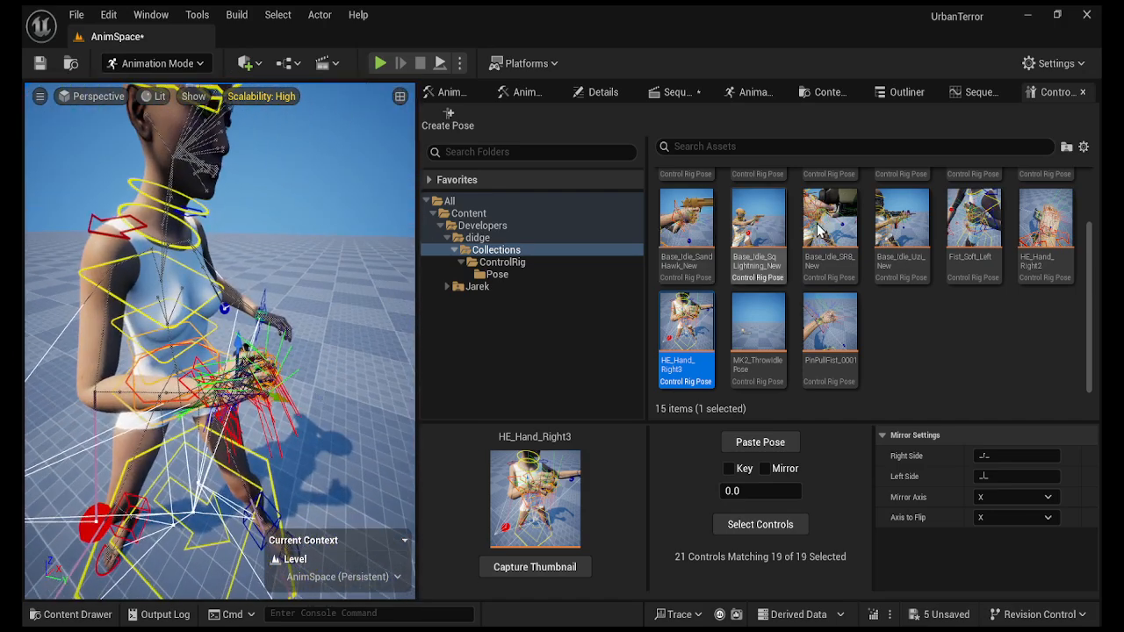
pyautogui.click(676, 92)
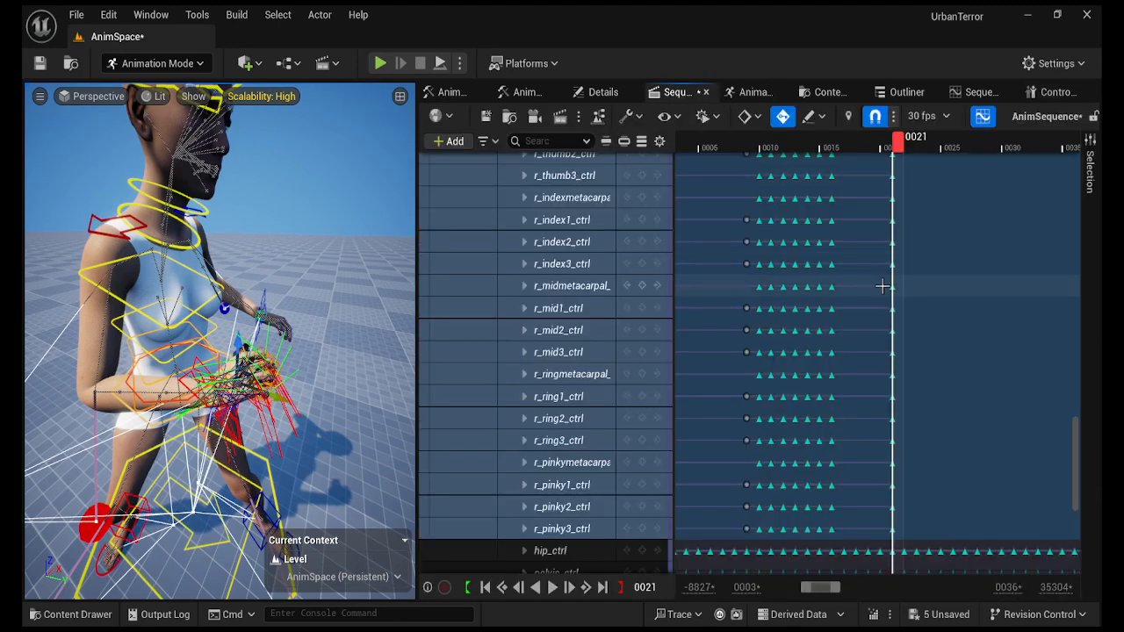
# Play MK2_Throwing_G9 from the start to review the grip, stopping at frame 0.
pyautogui.keyDown('ctrl'); pyautogui.scroll(-3, 953, 366); pyautogui.keyUp('ctrl')
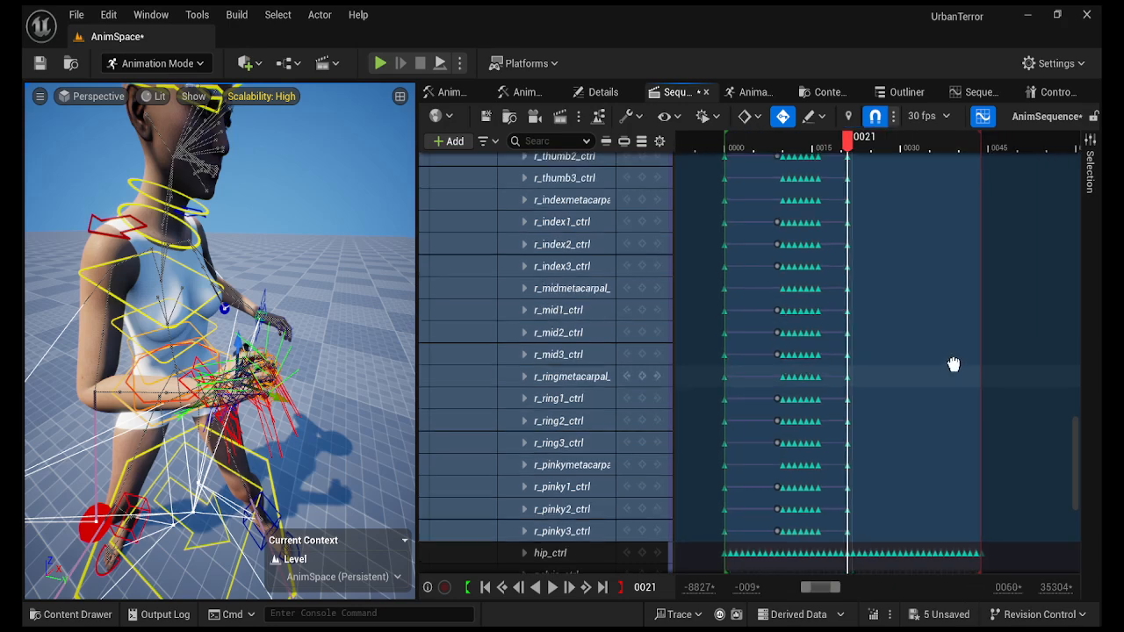
pyautogui.moveTo(830, 143); pyautogui.dragTo(712, 174)
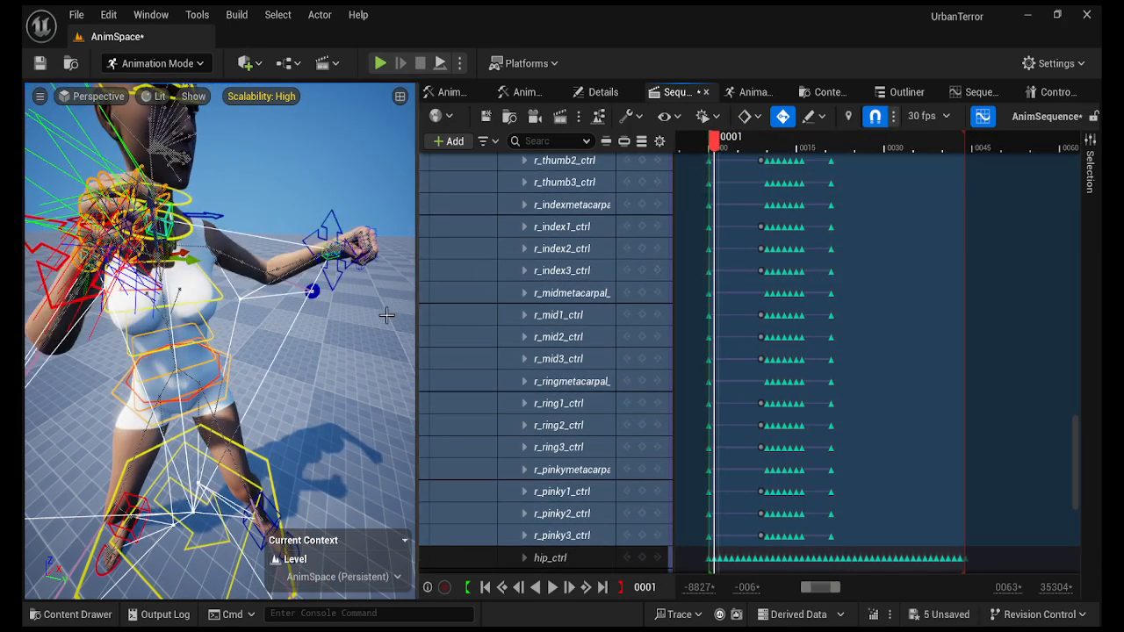
pyautogui.moveTo(386, 316)
pyautogui.mouseDown(button='right')
pyautogui.moveTo(422, 292)
pyautogui.moveTo(496, 292)
pyautogui.moveTo(290, 316)
pyautogui.moveTo(220, 308)
pyautogui.moveTo(384, 320)
pyautogui.mouseUp(button='right')
pyautogui.click(305, 303)
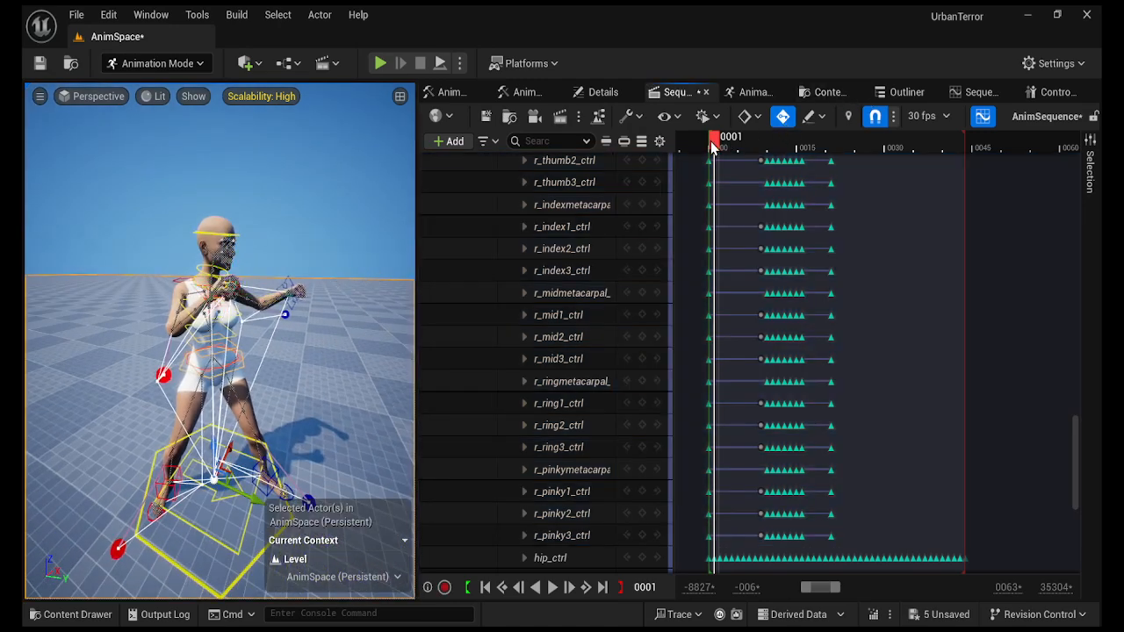
pyautogui.moveTo(713, 145); pyautogui.dragTo(773, 146)
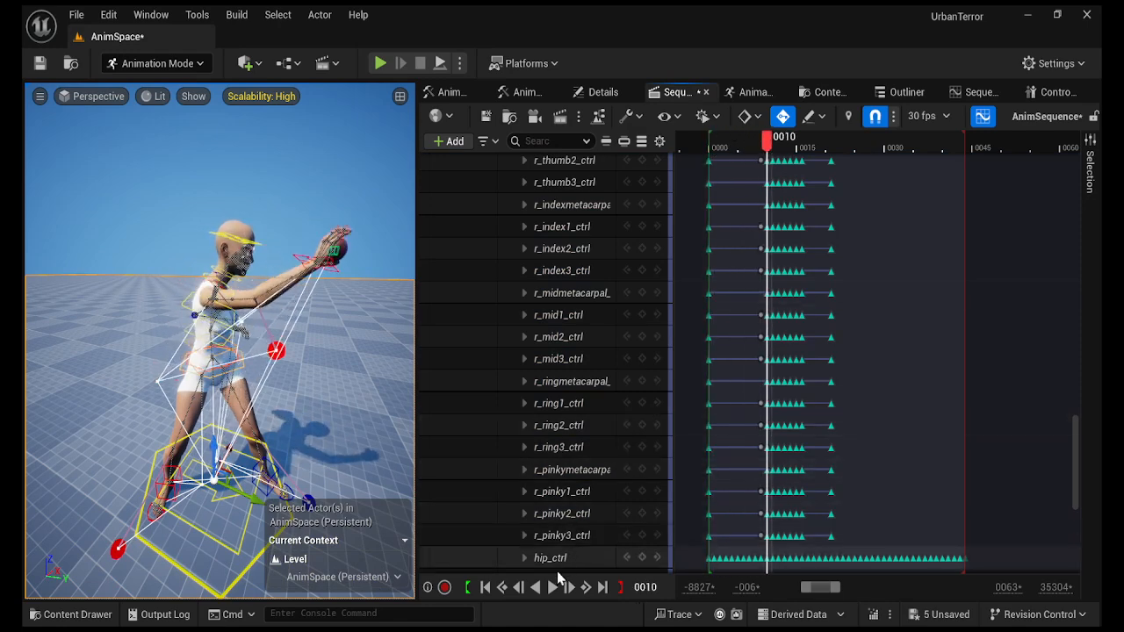
pyautogui.click(552, 587)
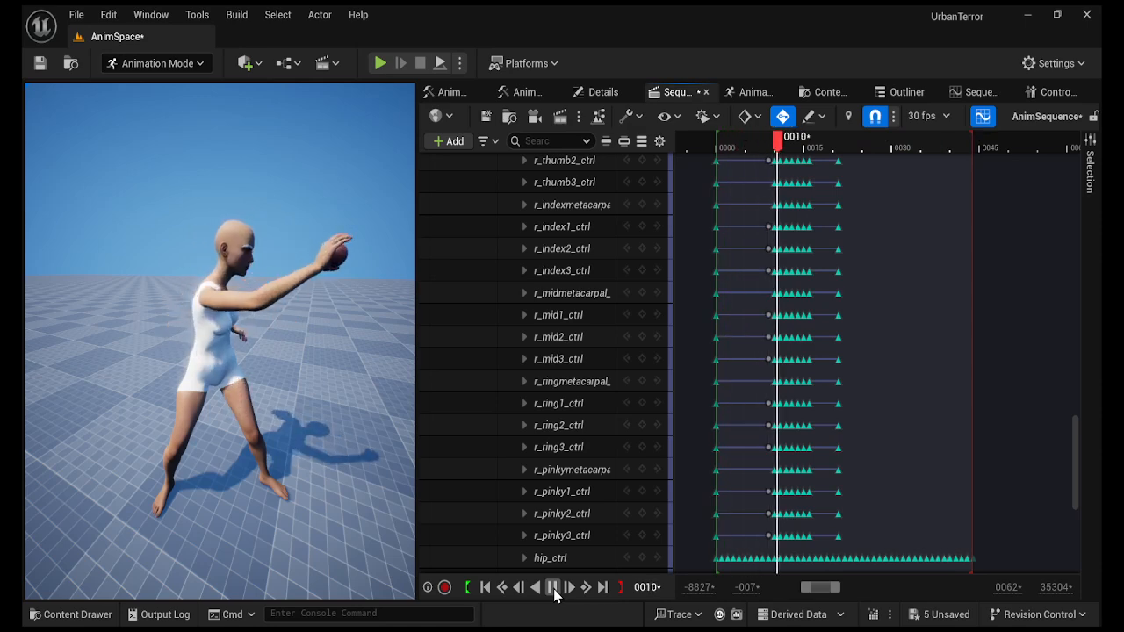
pyautogui.click(490, 591)
pyautogui.click(485, 587)
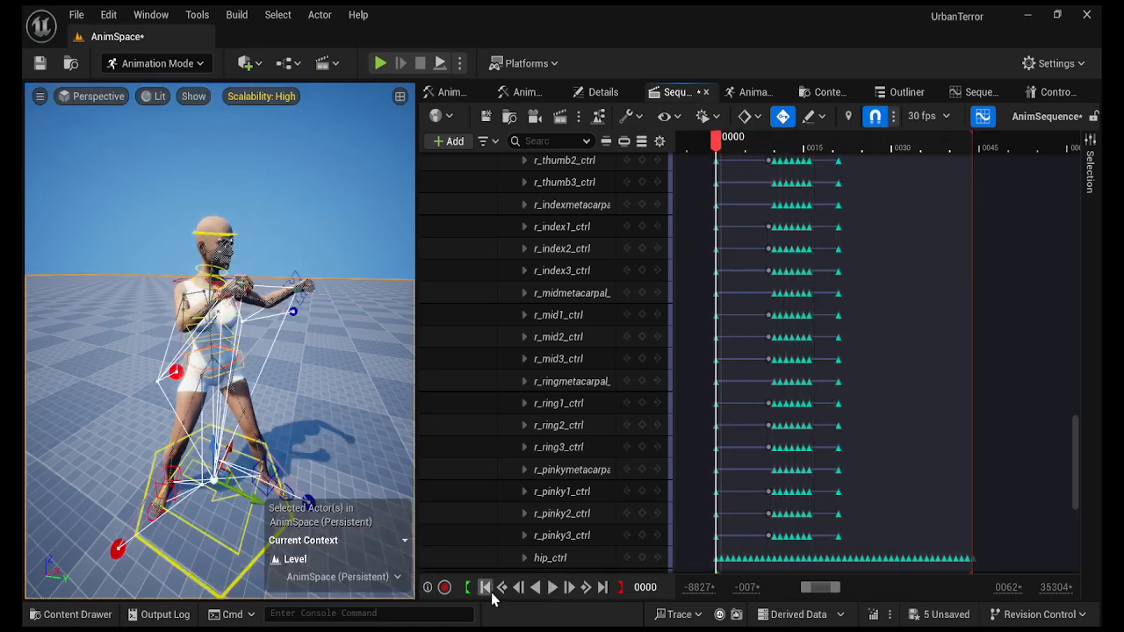
# Turn the view to face the character and select the G9Base_G3F track.
pyautogui.moveTo(336, 366); pyautogui.dragTo(207, 369, button='right')
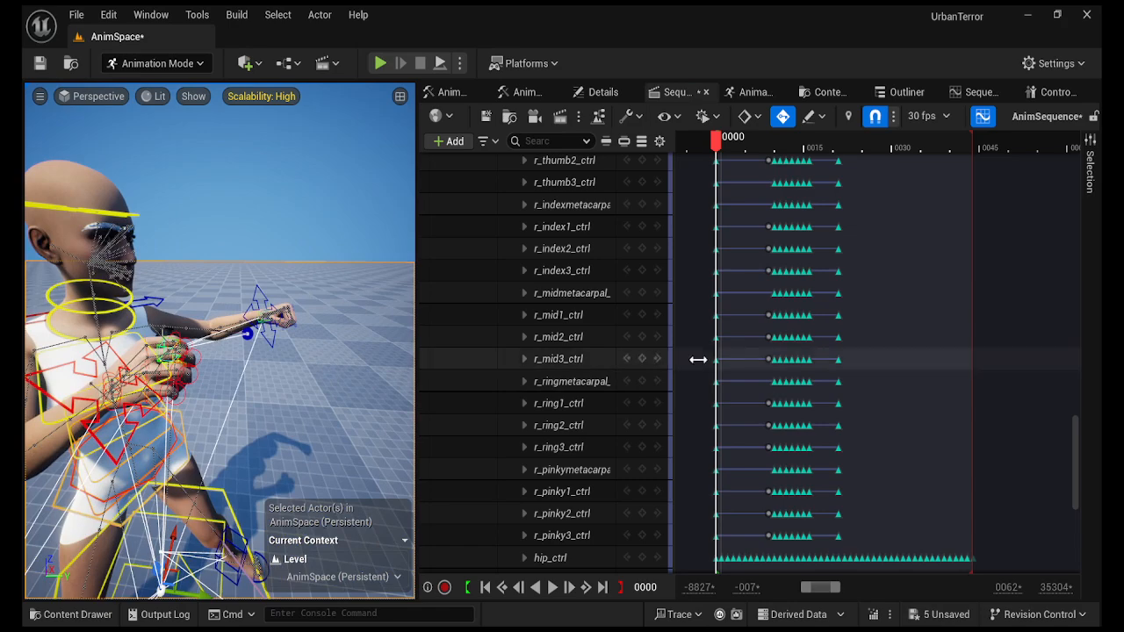
pyautogui.moveTo(1080, 478); pyautogui.dragTo(1082, 200)
pyautogui.click(542, 206)
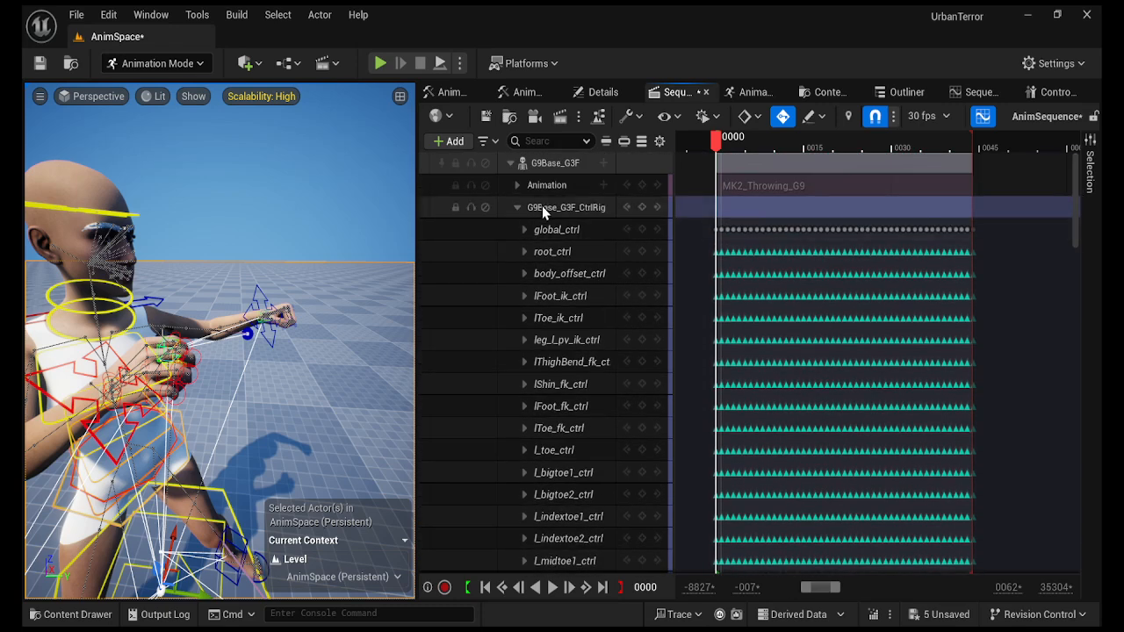
pyautogui.click(542, 205)
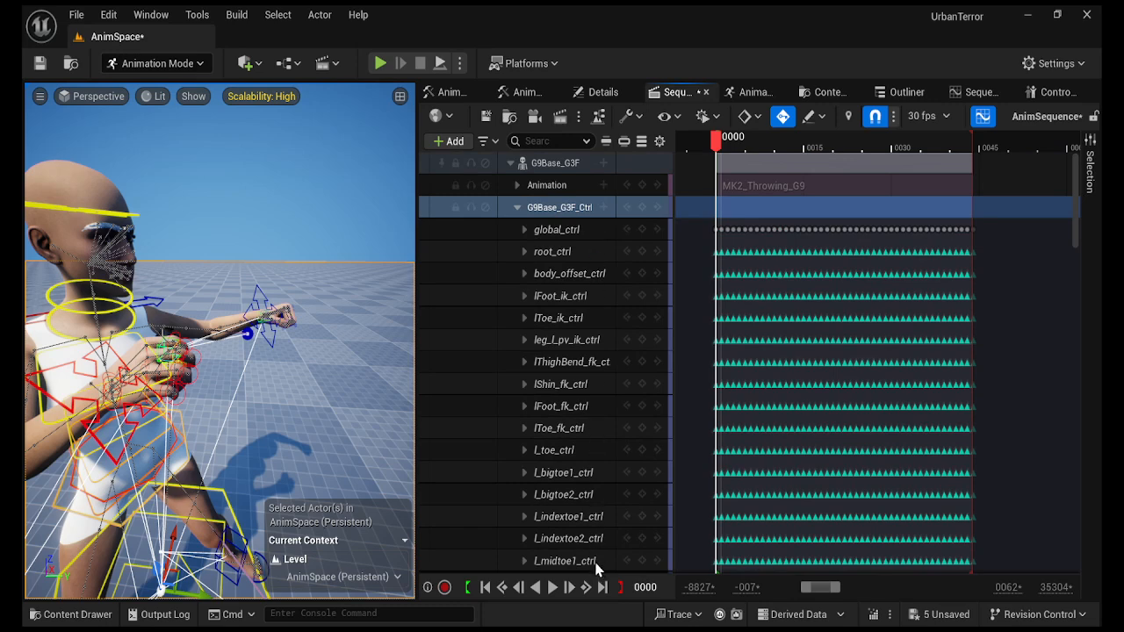
pyautogui.click(534, 165)
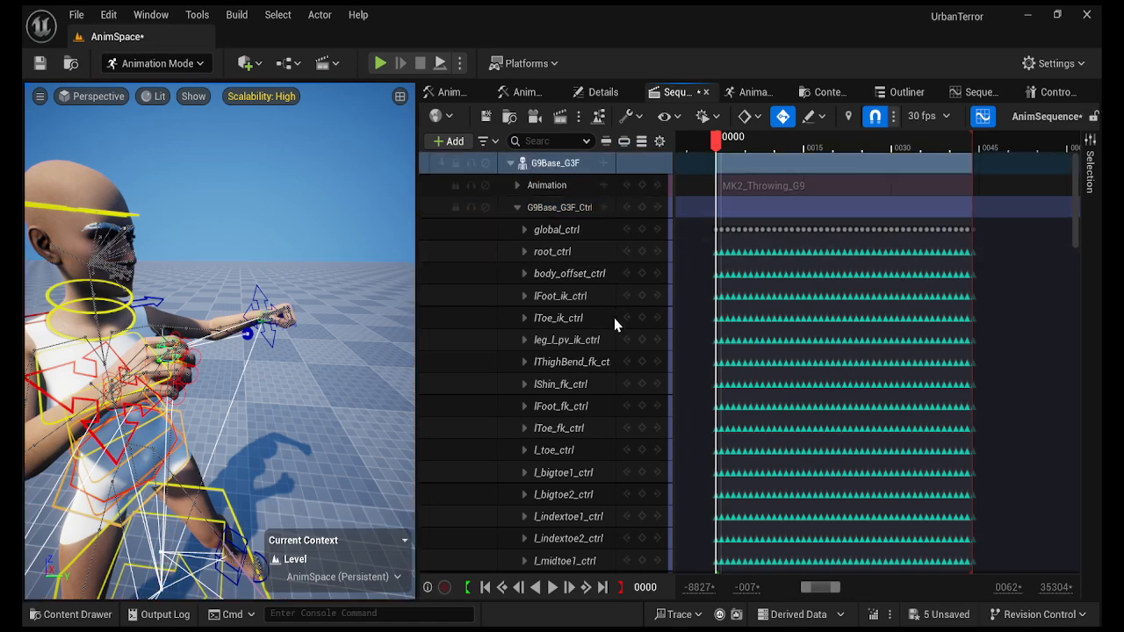
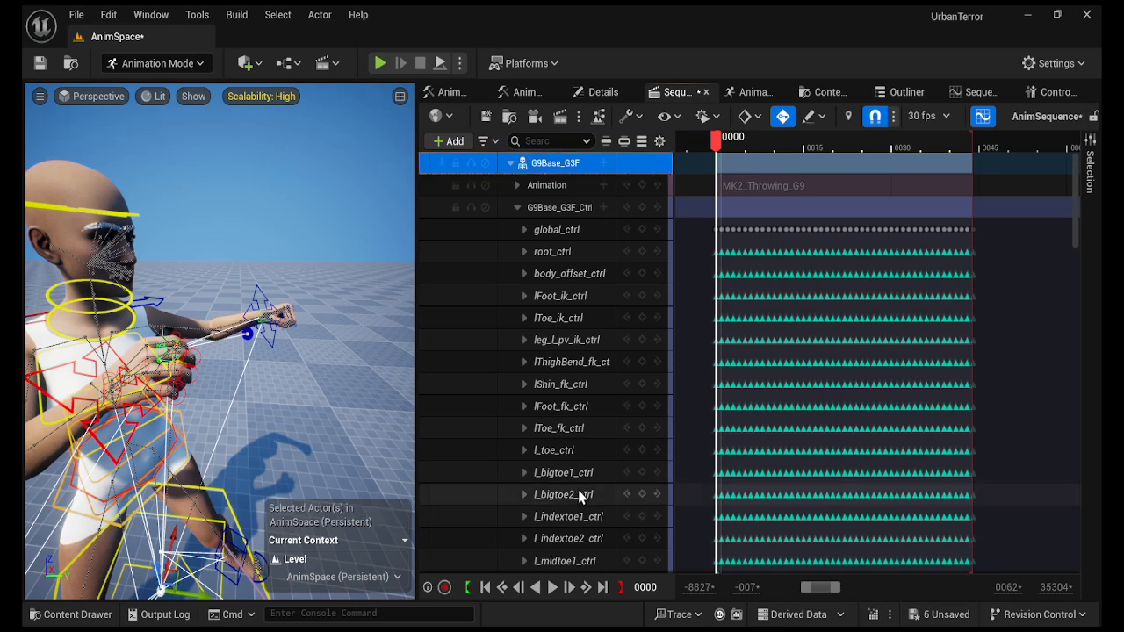
# Save the three HE G9a animations (pin removal, throw idle, throwing) in G9Base_G3F with Ctrl+S.
pyautogui.click(77, 614)
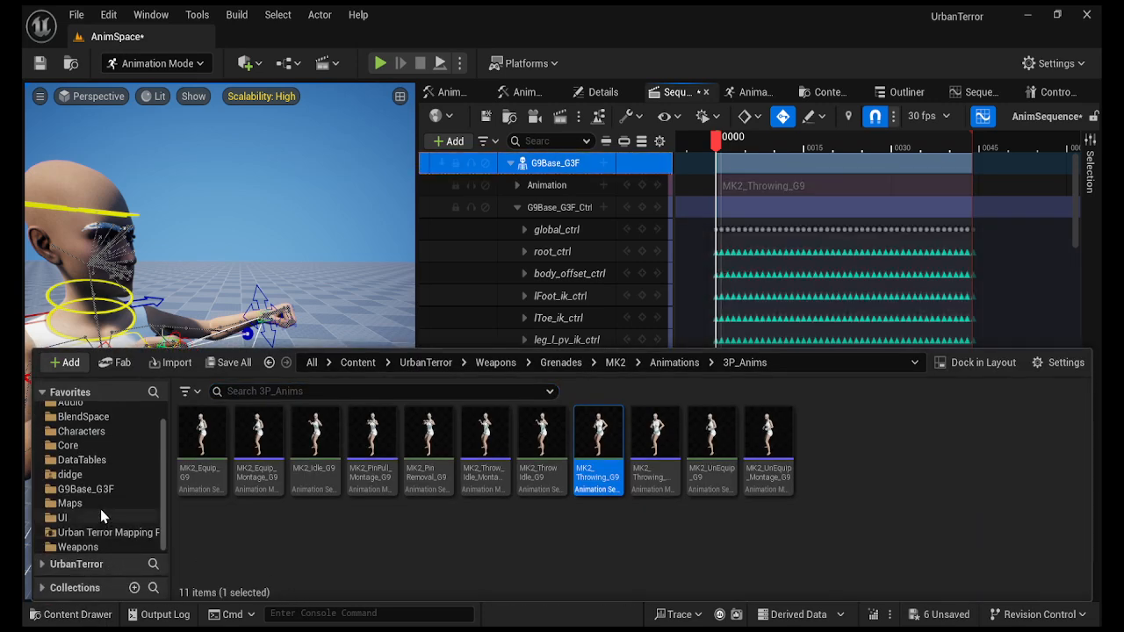
pyautogui.click(86, 489)
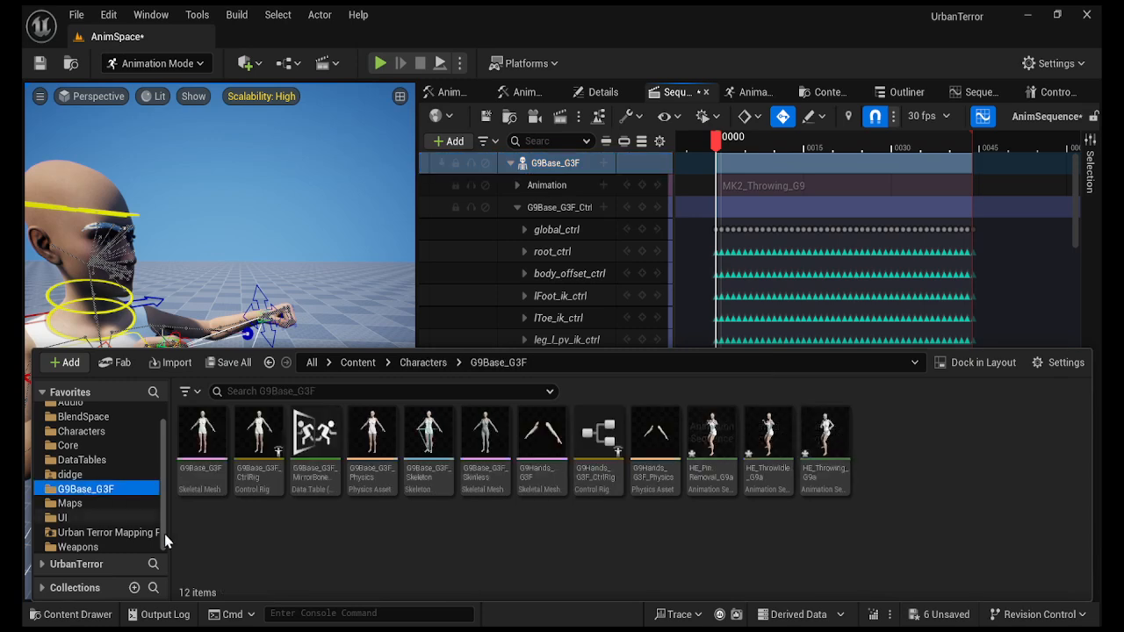
pyautogui.click(692, 437)
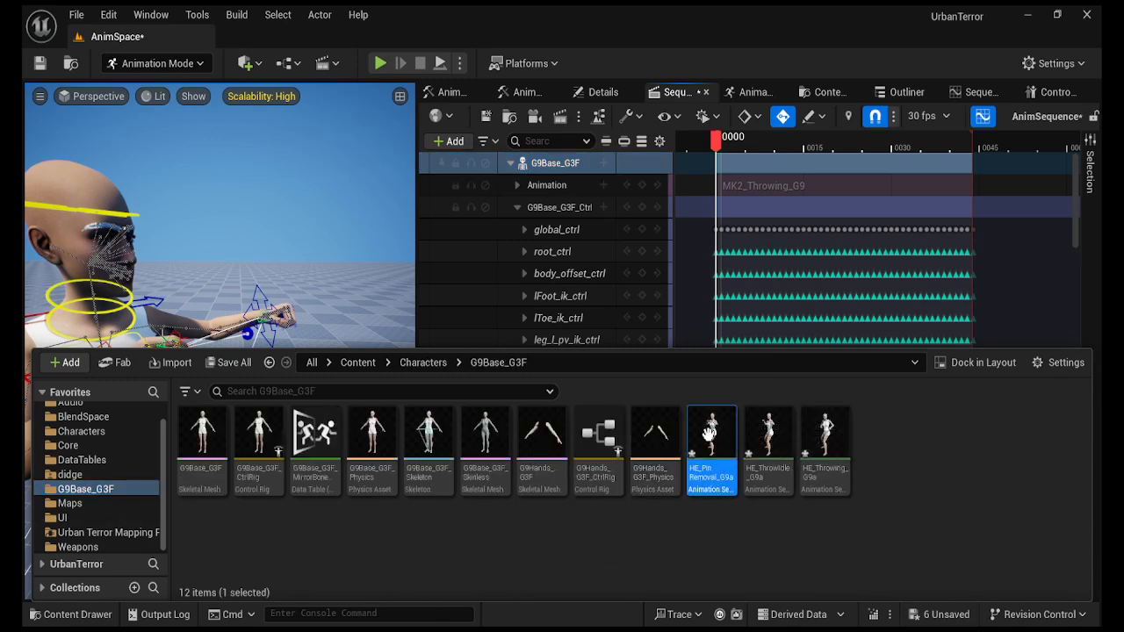
pyautogui.keyDown('shift'); pyautogui.click(839, 448); pyautogui.keyUp('shift')
pyautogui.hotkey('ctrl', 's')
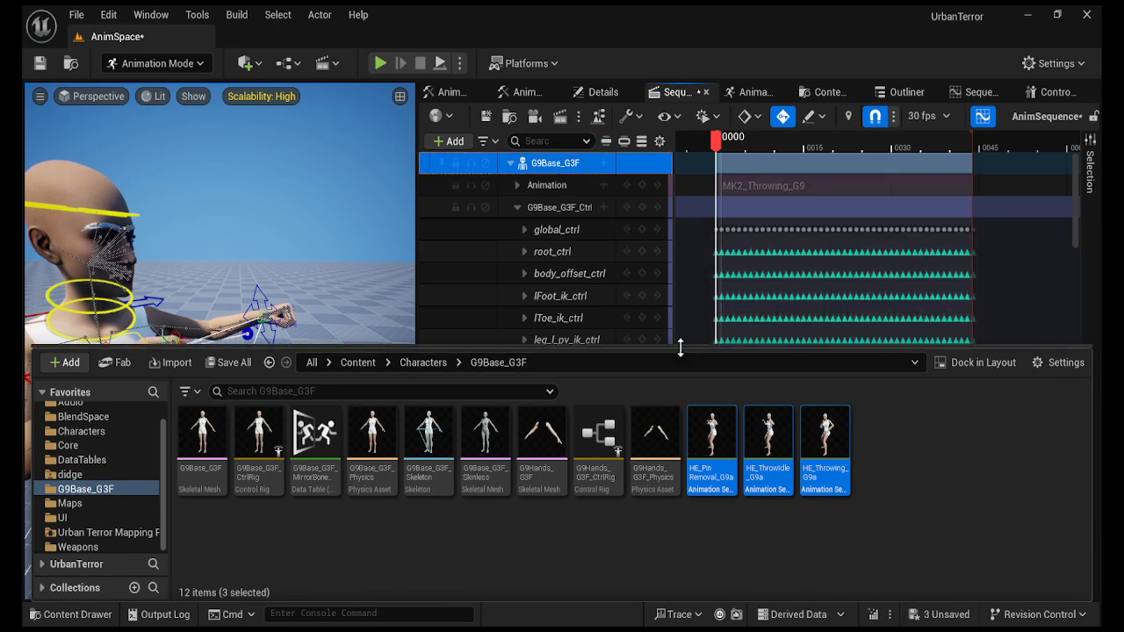
pyautogui.moveTo(681, 348); pyautogui.dragTo(676, 426)
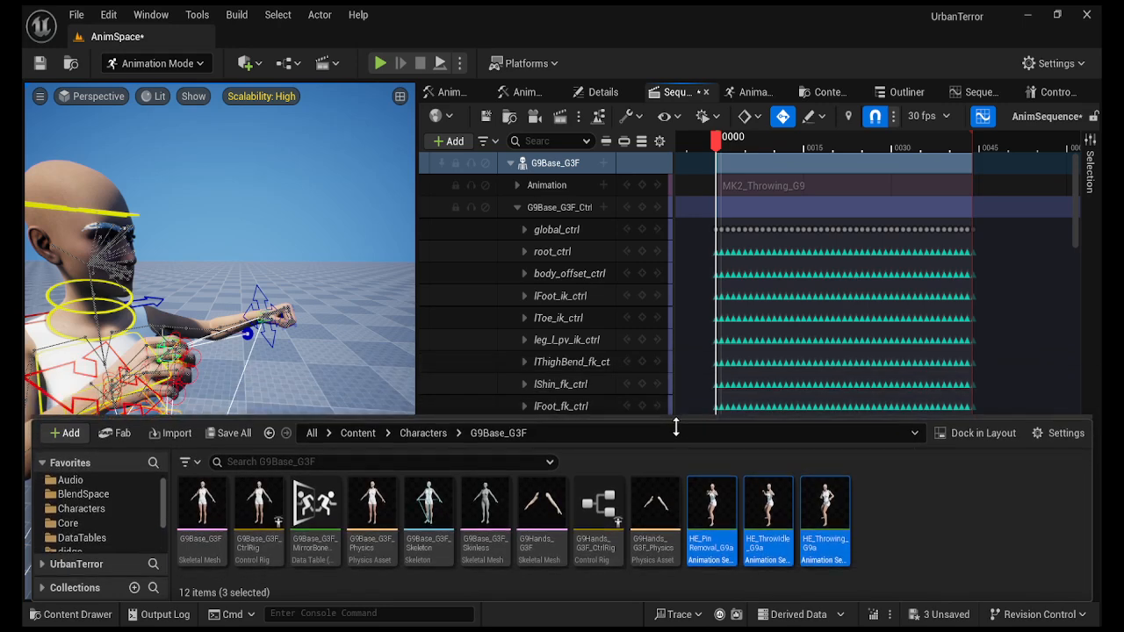
pyautogui.moveTo(676, 427); pyautogui.dragTo(676, 431)
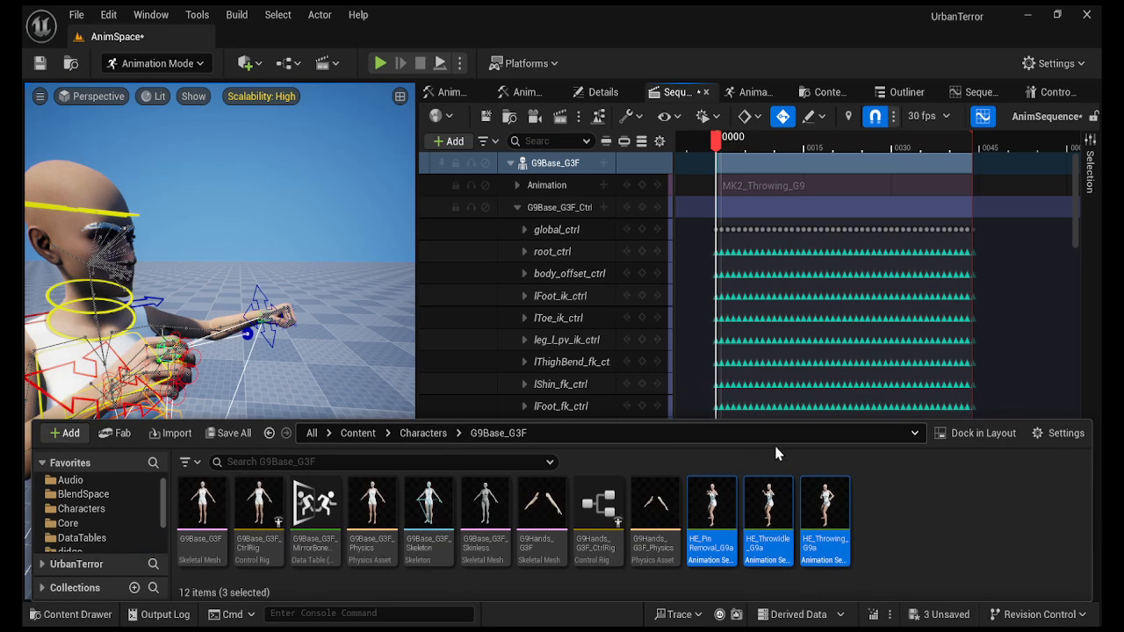
pyautogui.click(901, 520)
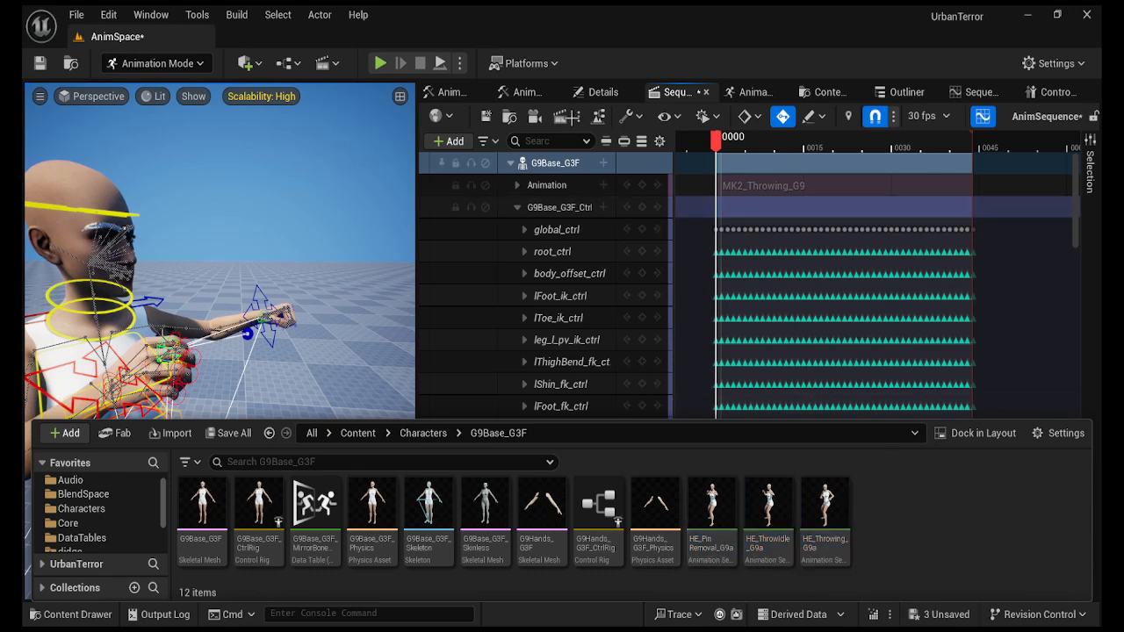
pyautogui.click(760, 184)
# Delete the G9Base_G3F_Ctrl control rig track, save the sequence, and show the Content Browser.
pyautogui.click(590, 209)
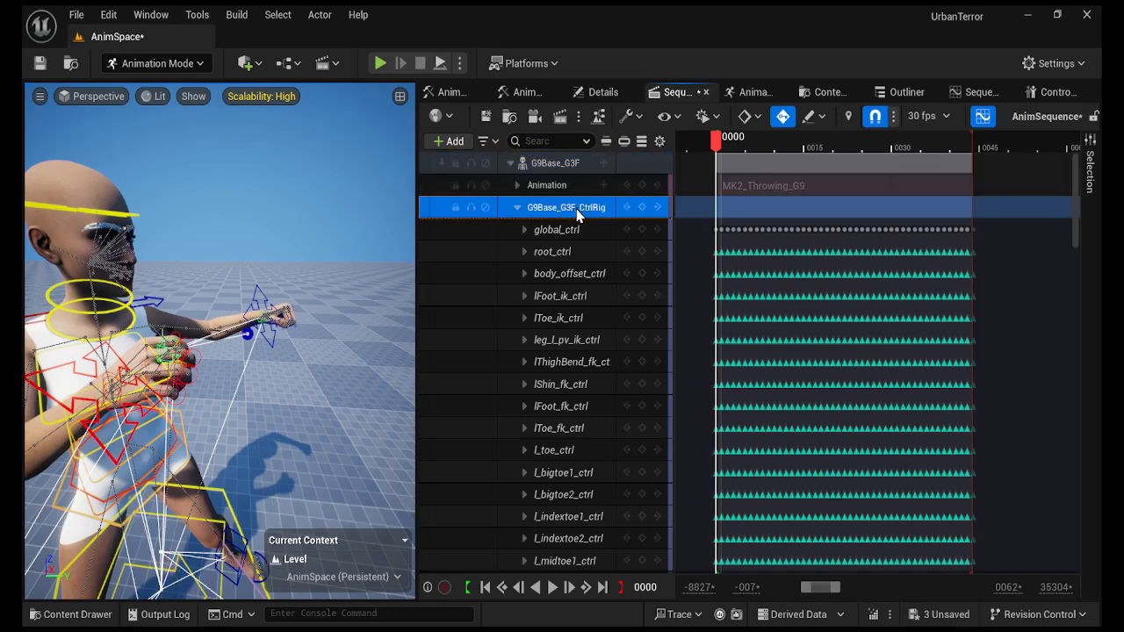
pyautogui.press('Delete')
pyautogui.press('Delete')
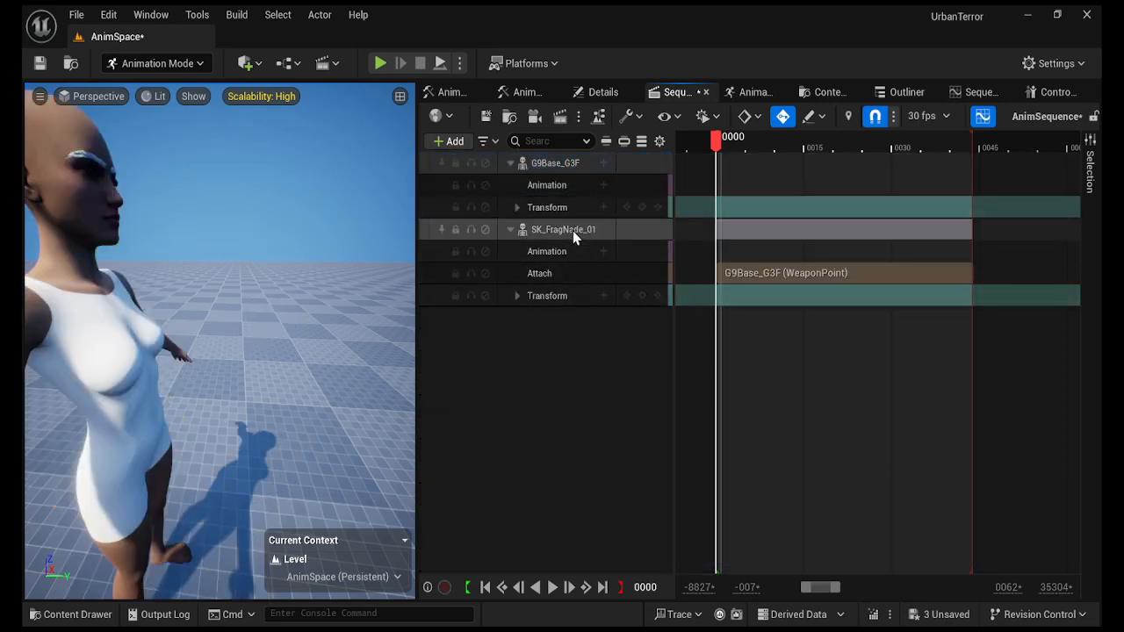
pyautogui.click(486, 116)
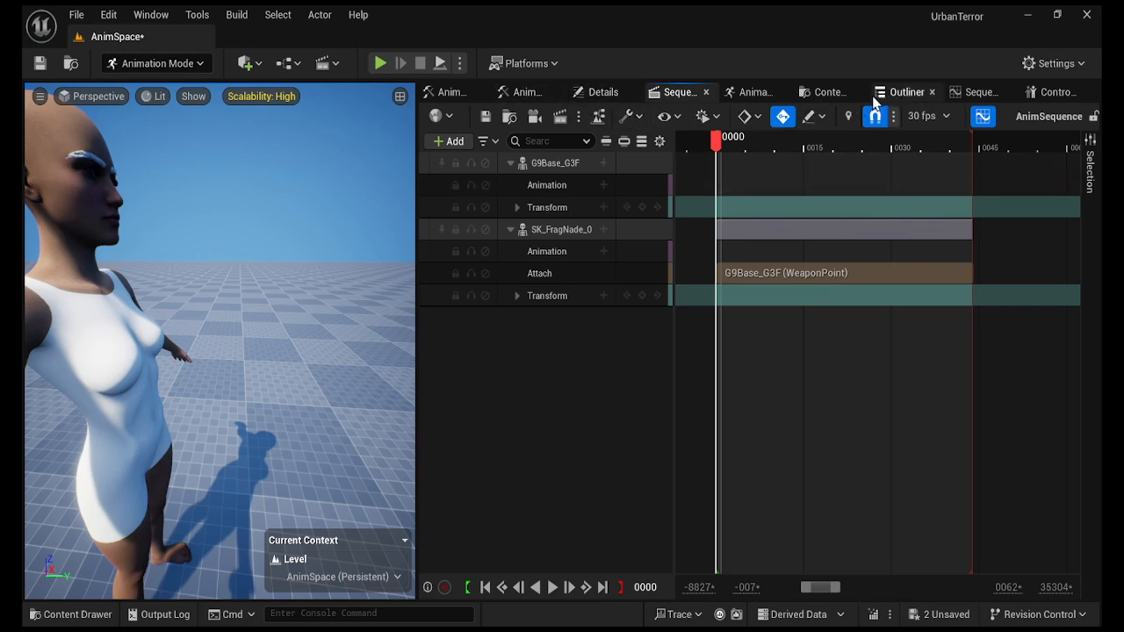
pyautogui.click(825, 95)
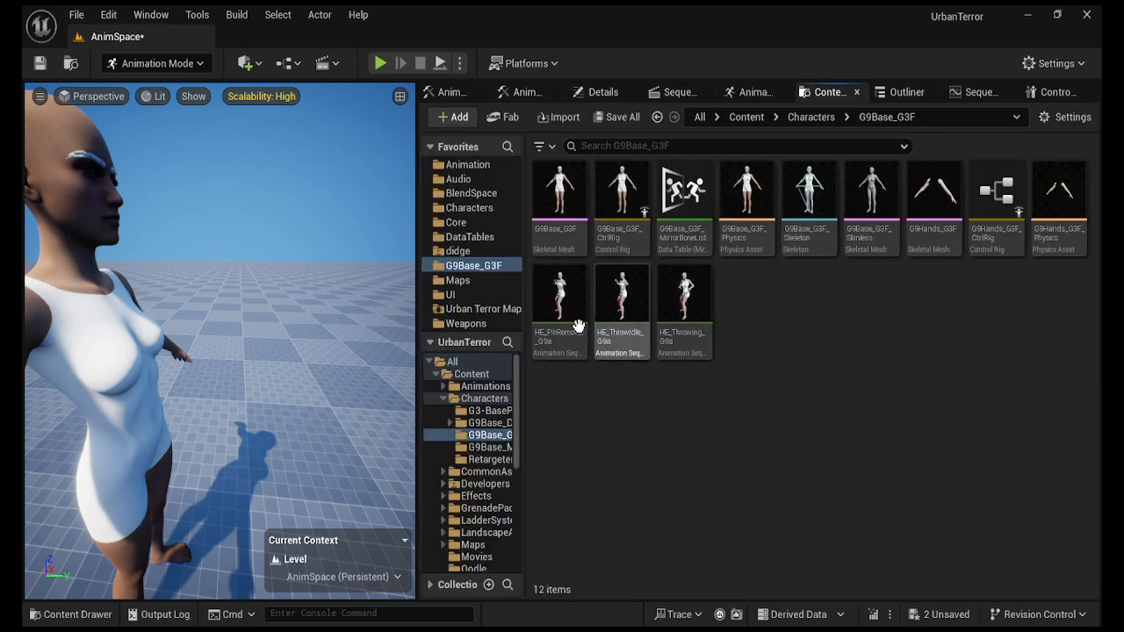
# Browse to Weapons > Grenades > HE > Animations > 3P_Anims in the Content Browser.
pyautogui.click(474, 324)
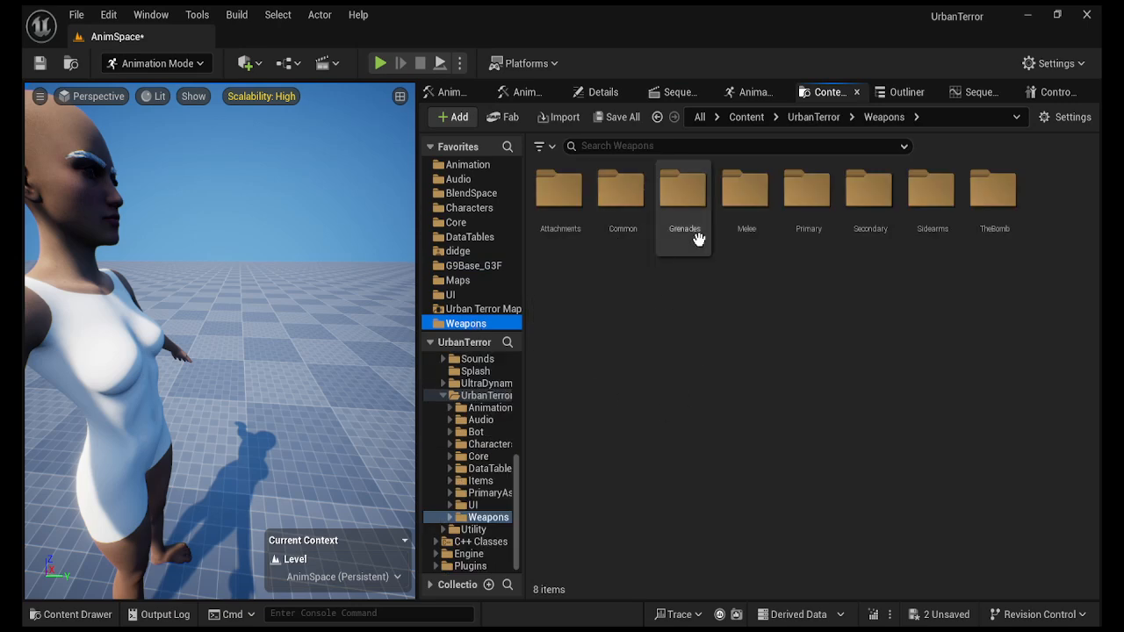
pyautogui.click(690, 192)
pyautogui.doubleClick(689, 191)
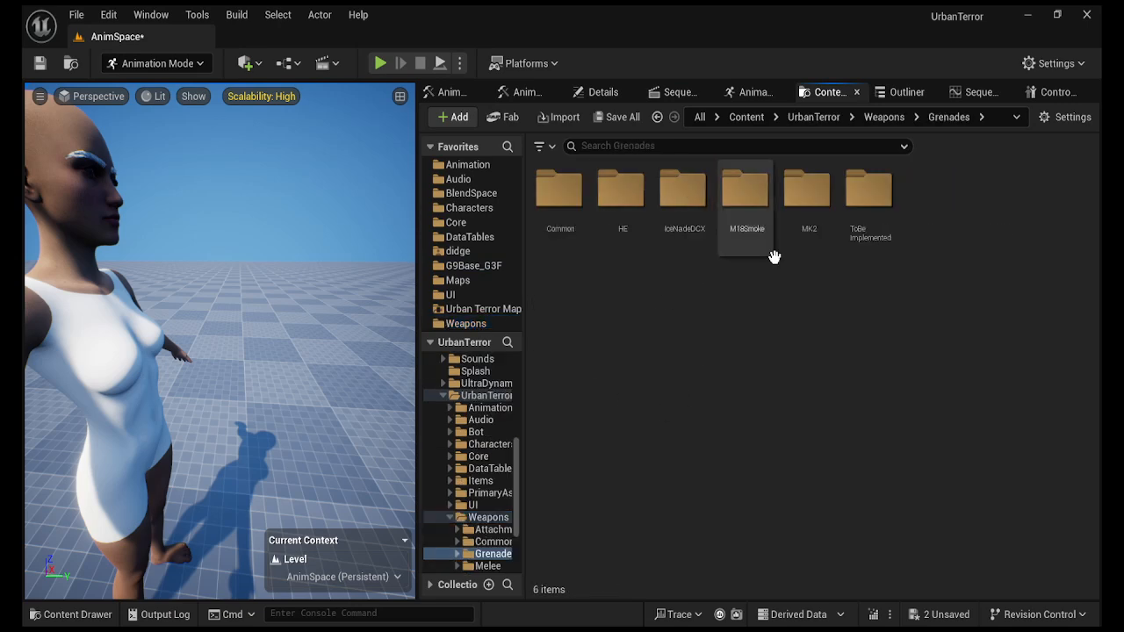
pyautogui.doubleClick(630, 195)
pyautogui.doubleClick(580, 191)
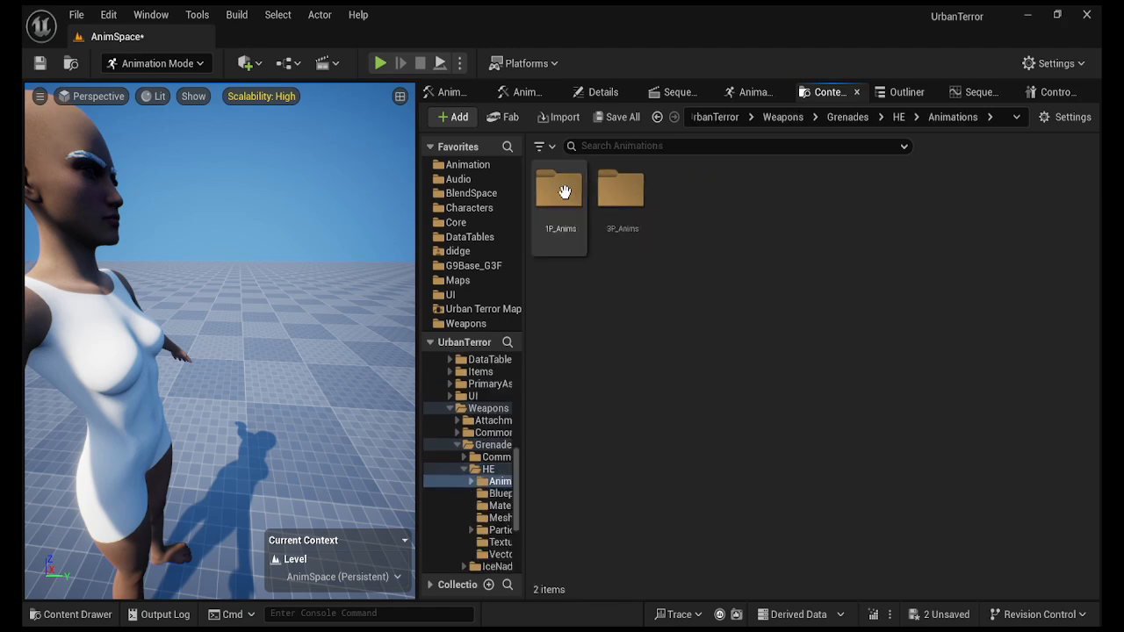
pyautogui.doubleClick(621, 194)
# Move the three G9a animations from G9Base_G3F into the 3P_Anims folder.
pyautogui.click(84, 614)
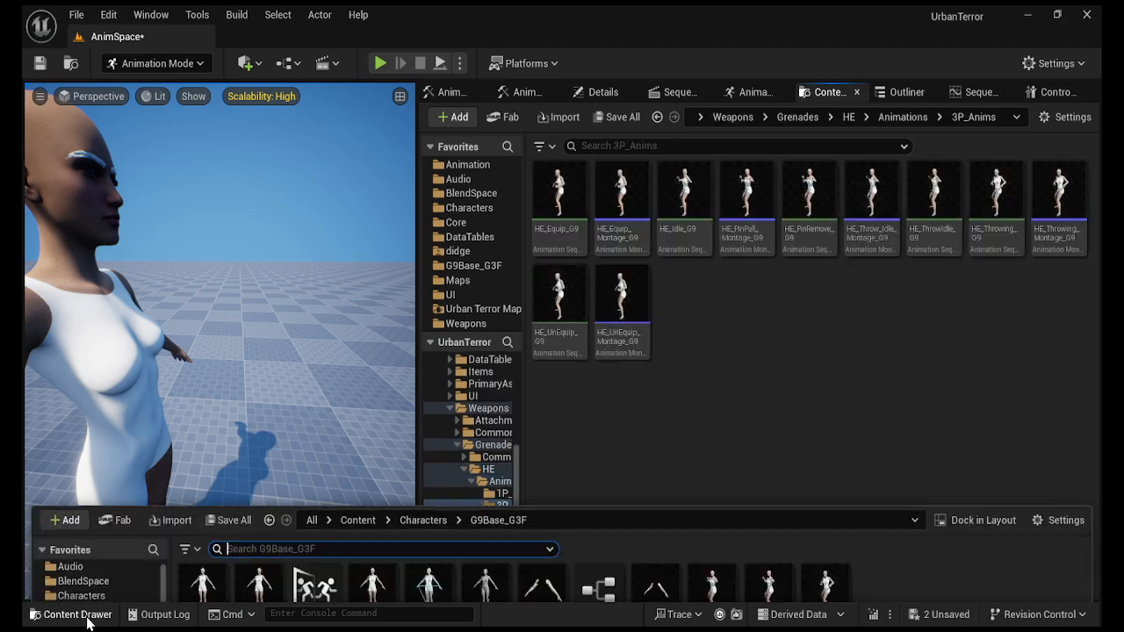
pyautogui.click(710, 498)
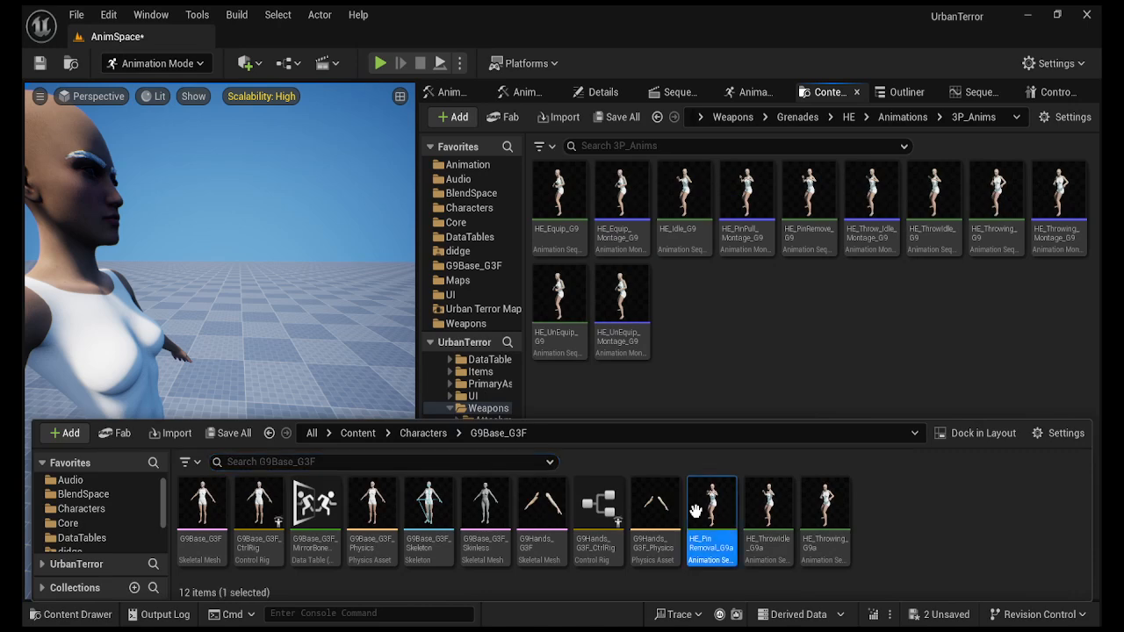
pyautogui.keyDown('shift'); pyautogui.click(828, 507); pyautogui.keyUp('shift')
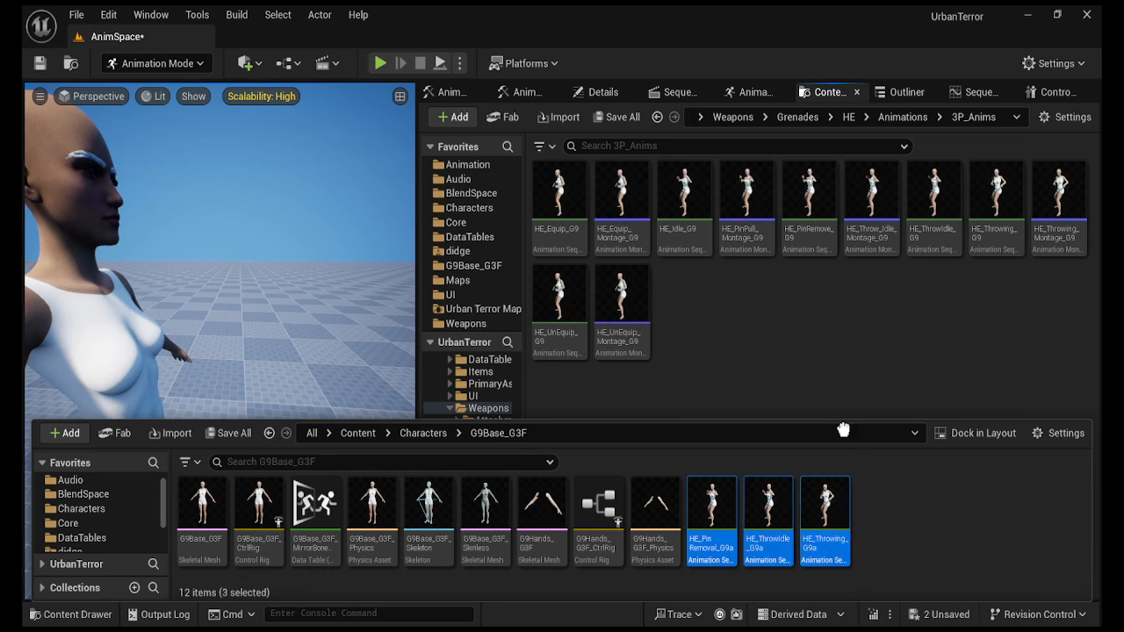
pyautogui.click(845, 317)
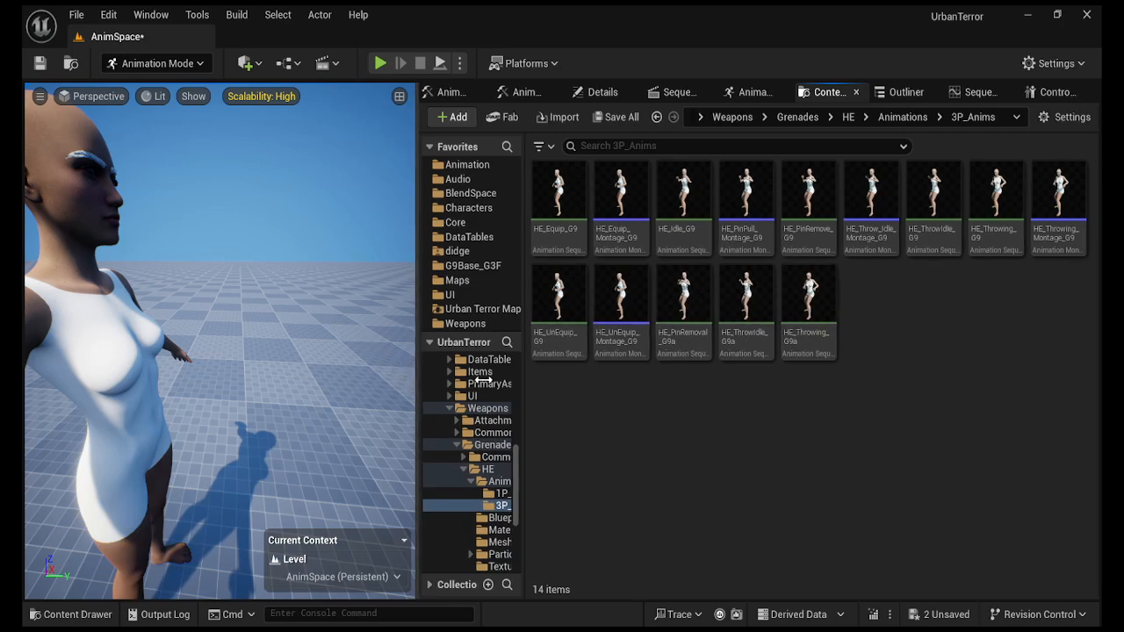
pyautogui.moveTo(416, 384); pyautogui.dragTo(655, 381)
pyautogui.moveTo(553, 391); pyautogui.dragTo(574, 359, button='right')
pyautogui.press('w')
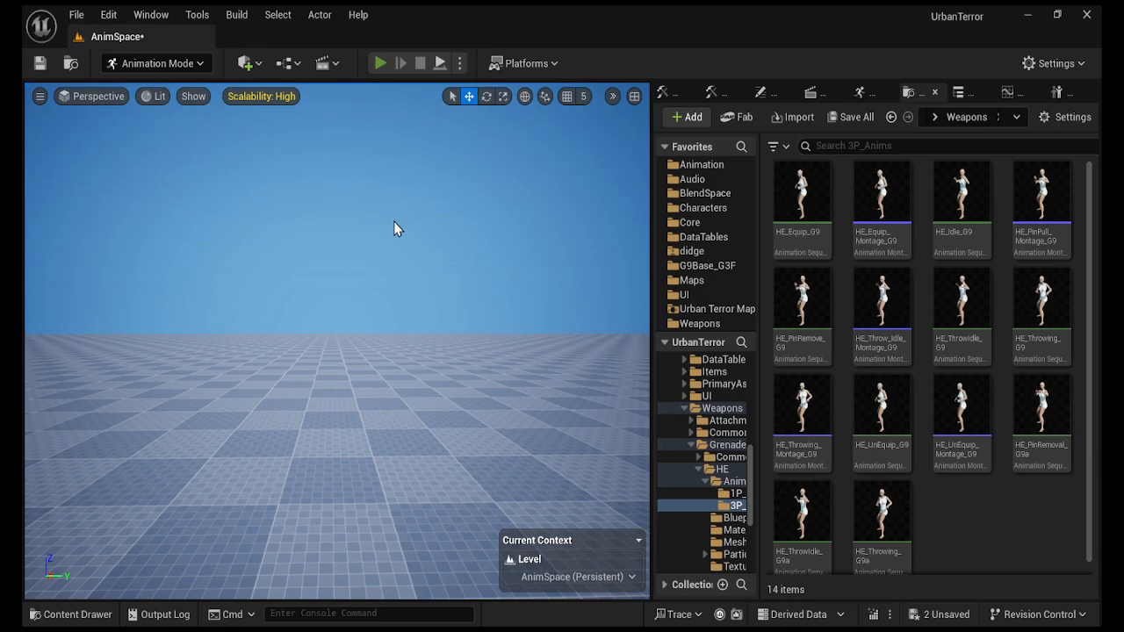
# Launch Play In Editor with Alt+P, check the loadout, then join from team select to spawn.
pyautogui.hotkey('alt', 'p')
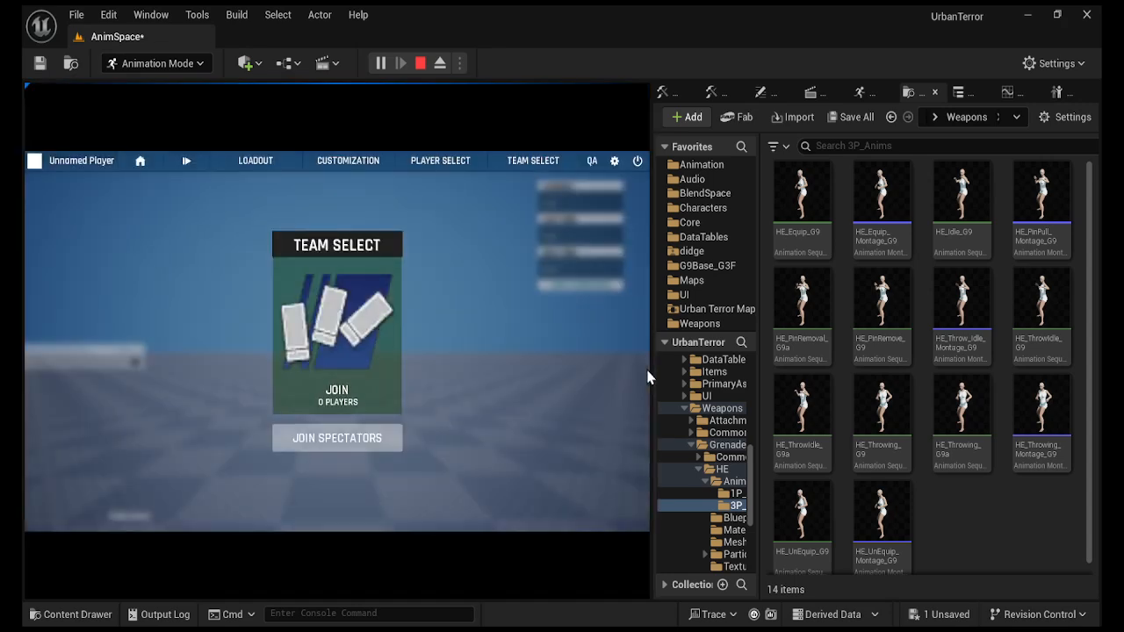
pyautogui.moveTo(648, 378); pyautogui.dragTo(731, 379)
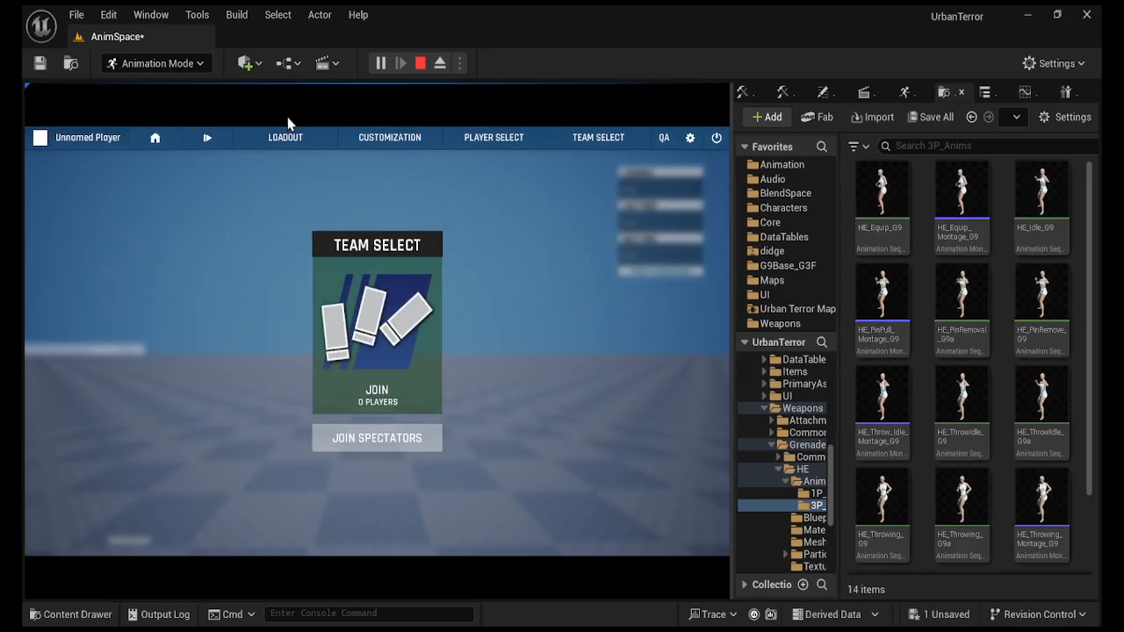
pyautogui.click(280, 138)
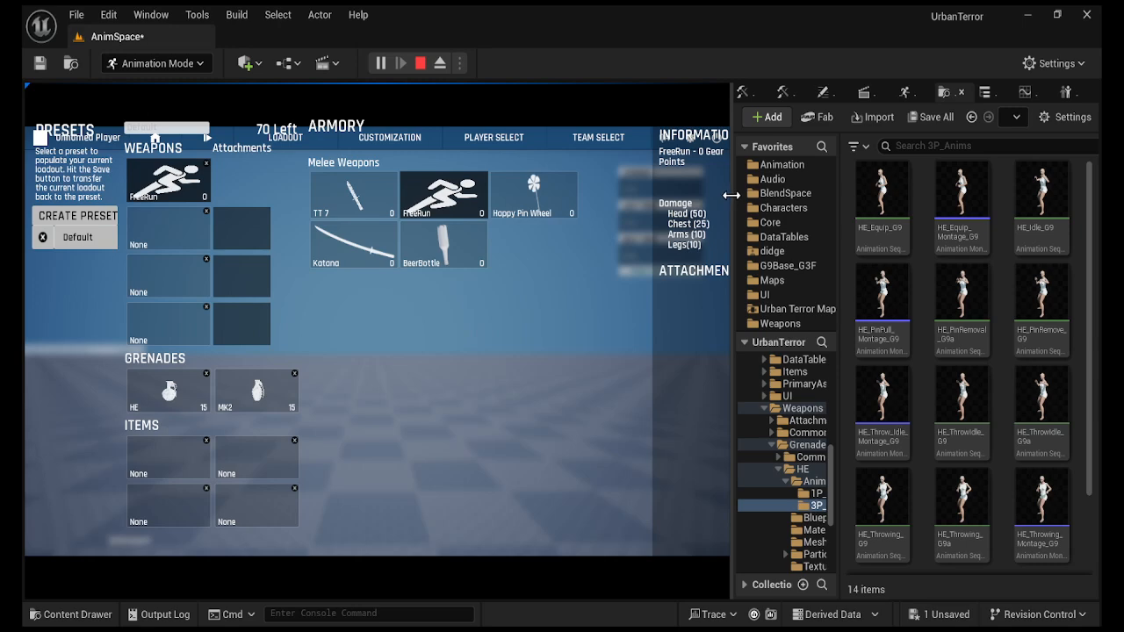
pyautogui.moveTo(730, 195); pyautogui.dragTo(831, 118)
pyautogui.click(677, 107)
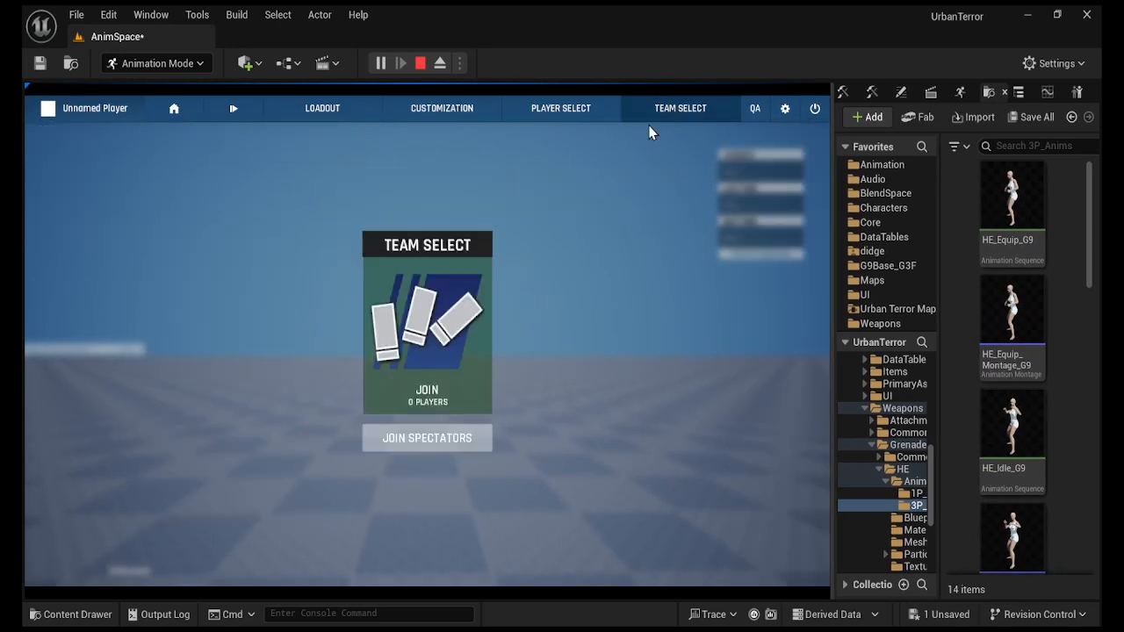
pyautogui.click(430, 294)
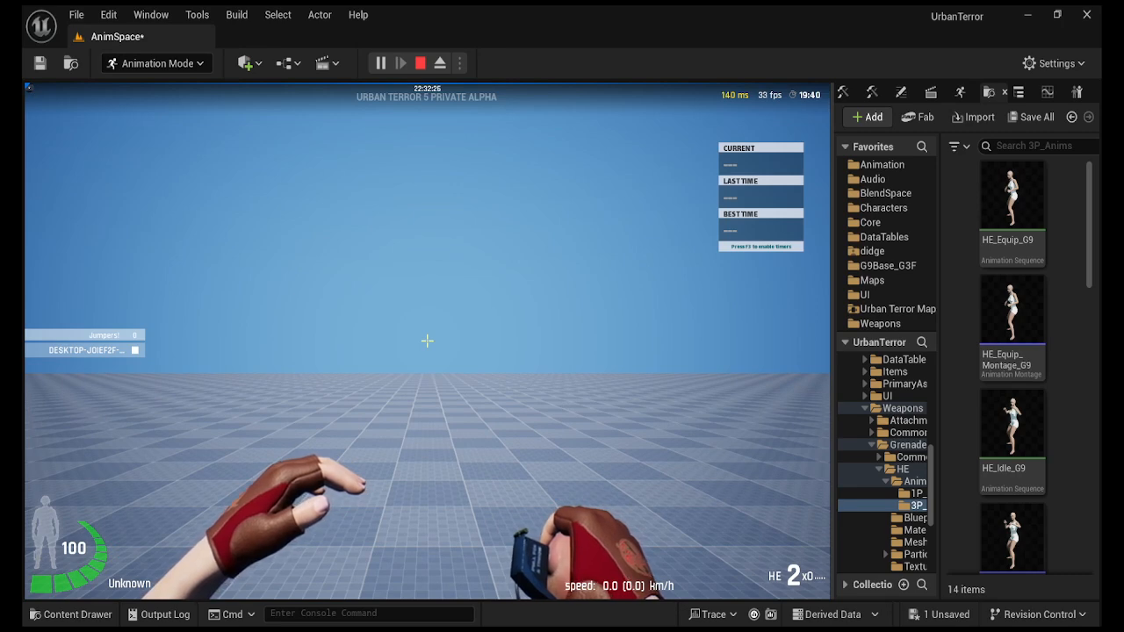
# Enable Infinite ammo from the in-game QA cheat panel and resume play.
pyautogui.scroll(-1, 427, 340)
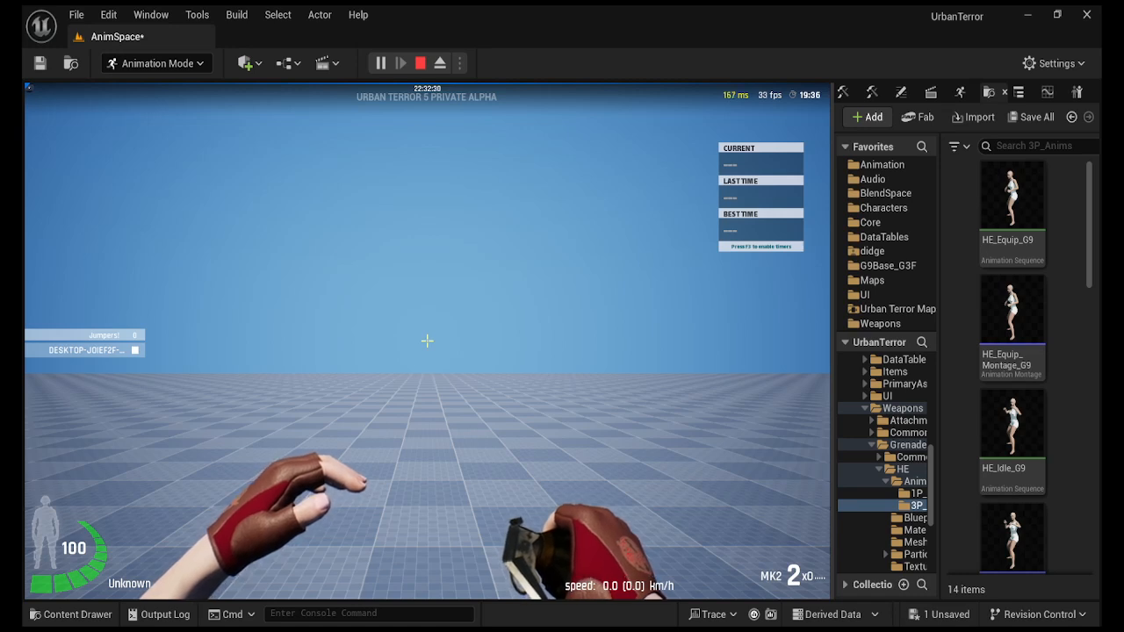
pyautogui.scroll(1, 427, 341)
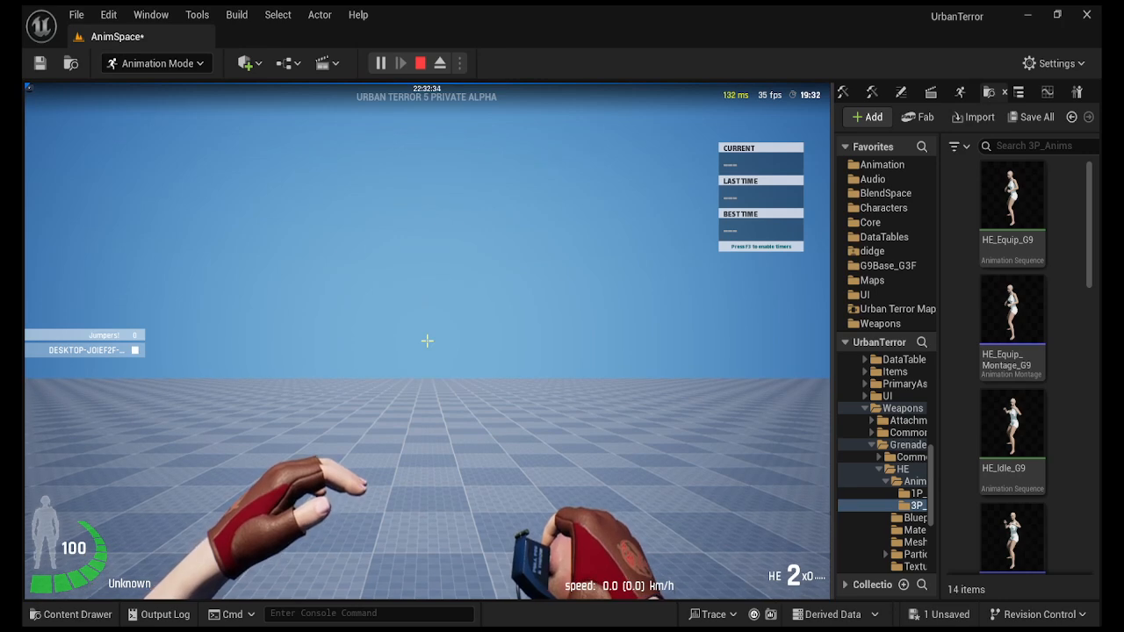
pyautogui.press('Escape')
pyautogui.click(755, 96)
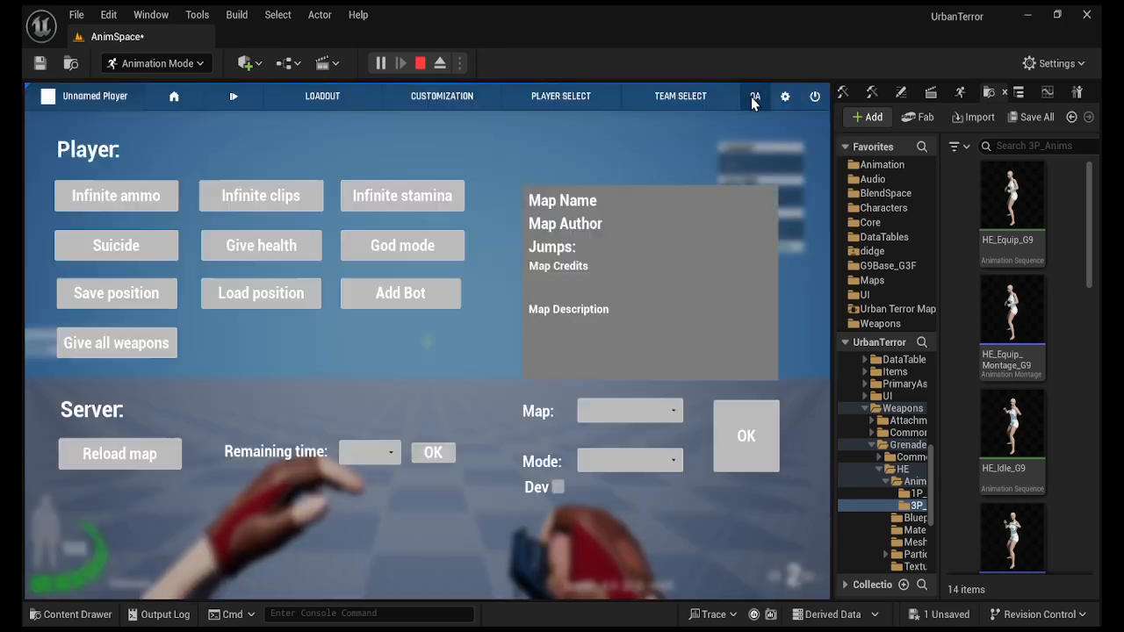
pyautogui.click(124, 192)
pyautogui.click(405, 409)
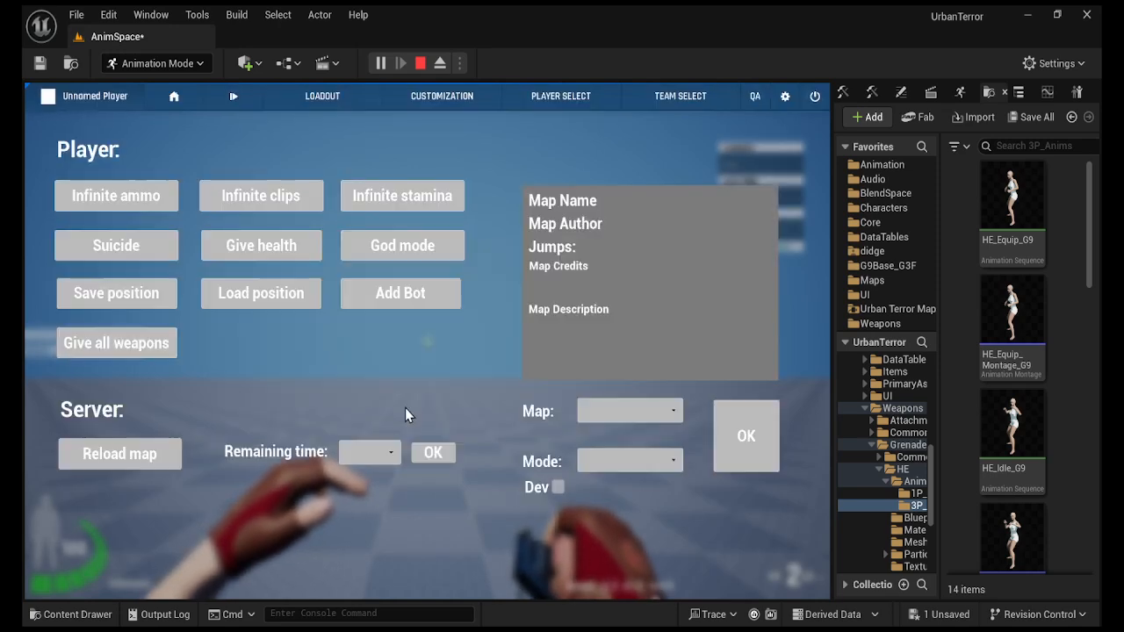
pyautogui.press('Escape')
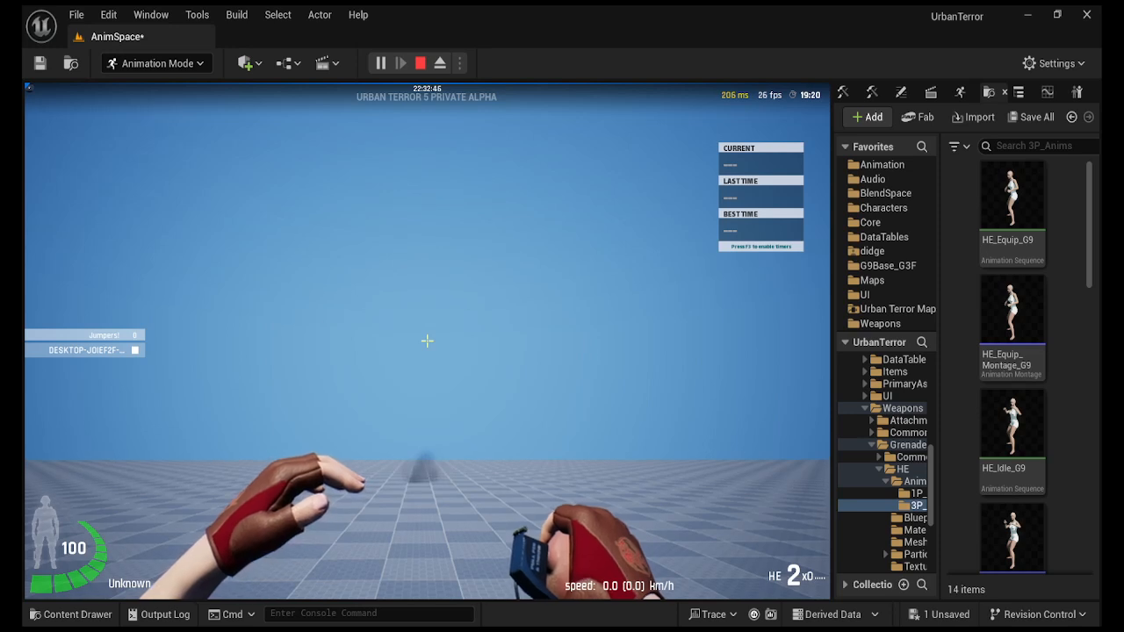
# Throw three HE grenades, switch to the MK2, and throw it four times.
pyautogui.click(427, 341)
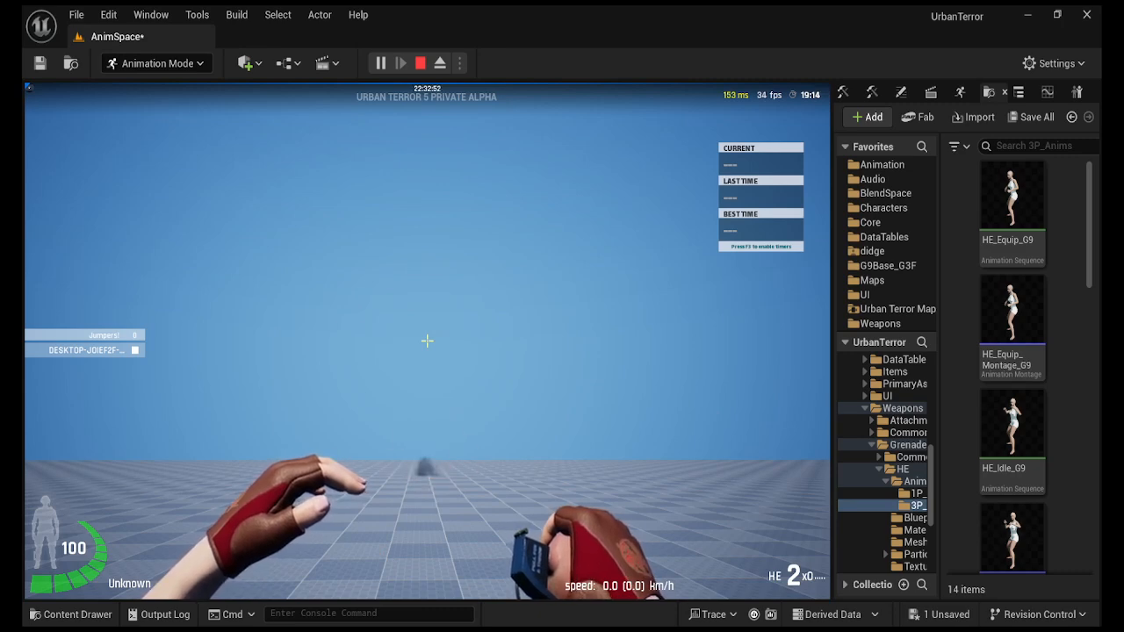
pyautogui.click(427, 341)
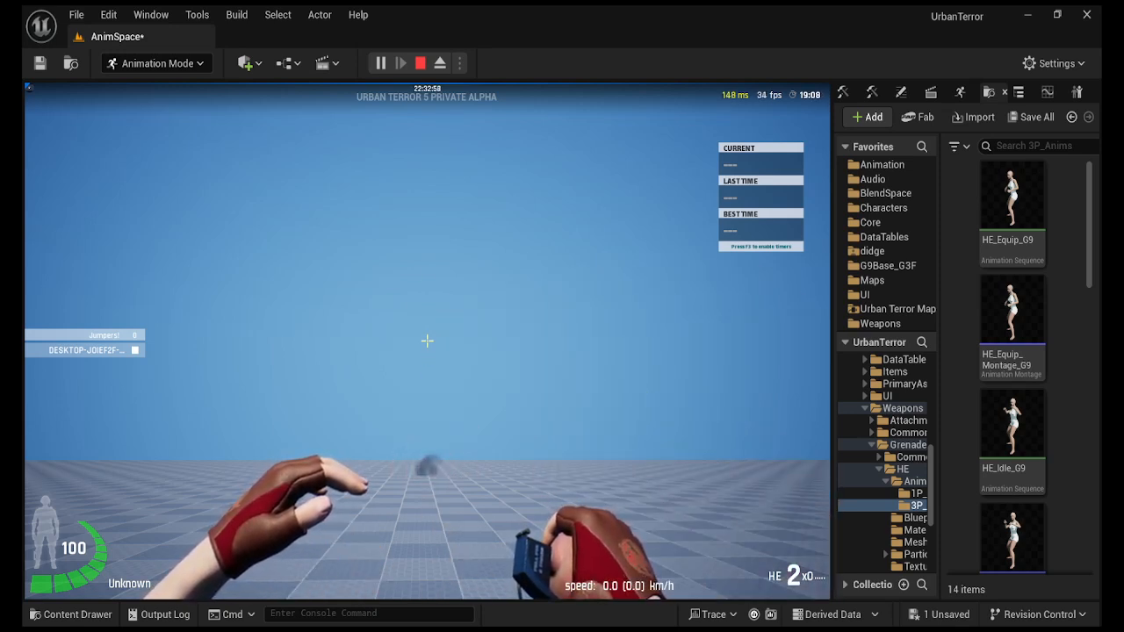
pyautogui.click(427, 341)
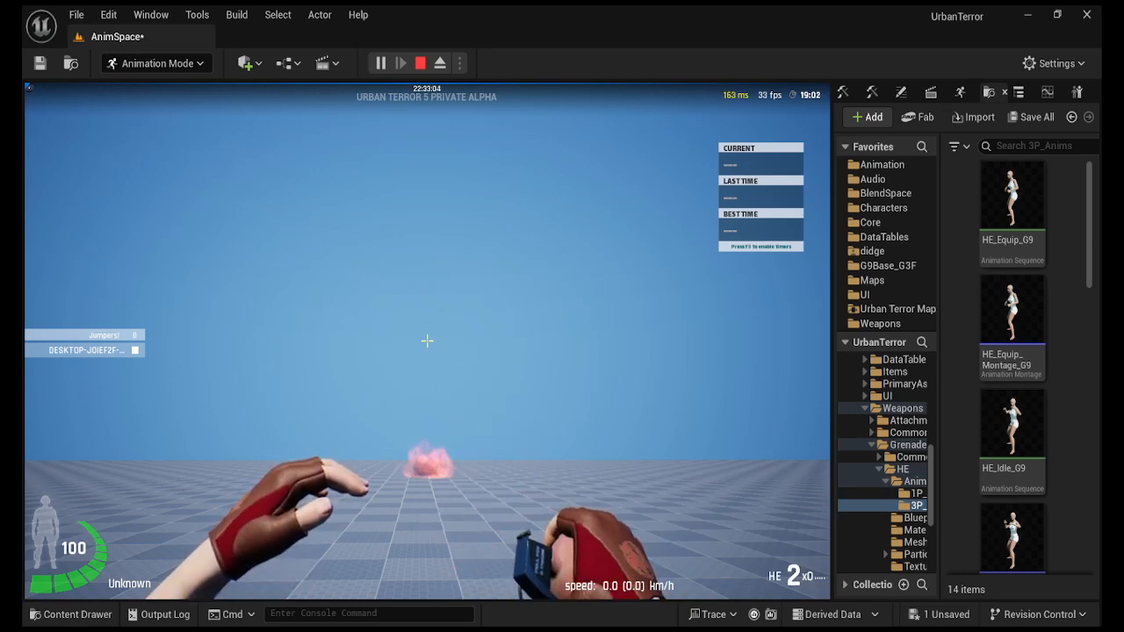
pyautogui.scroll(-1, 427, 340)
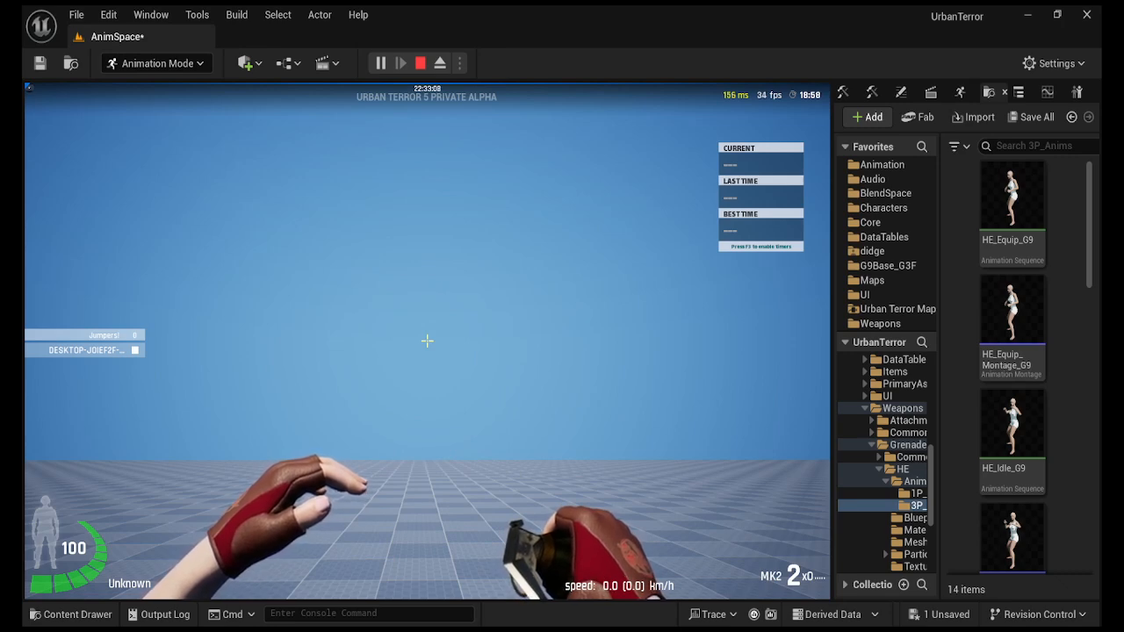
pyautogui.click(427, 341)
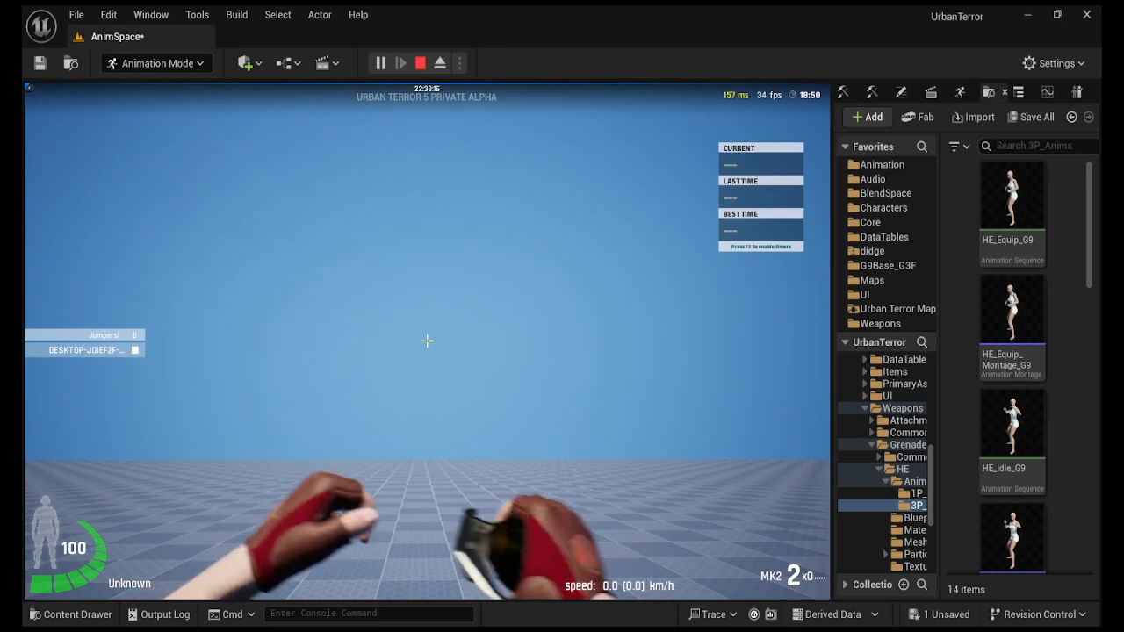
pyautogui.click(427, 341)
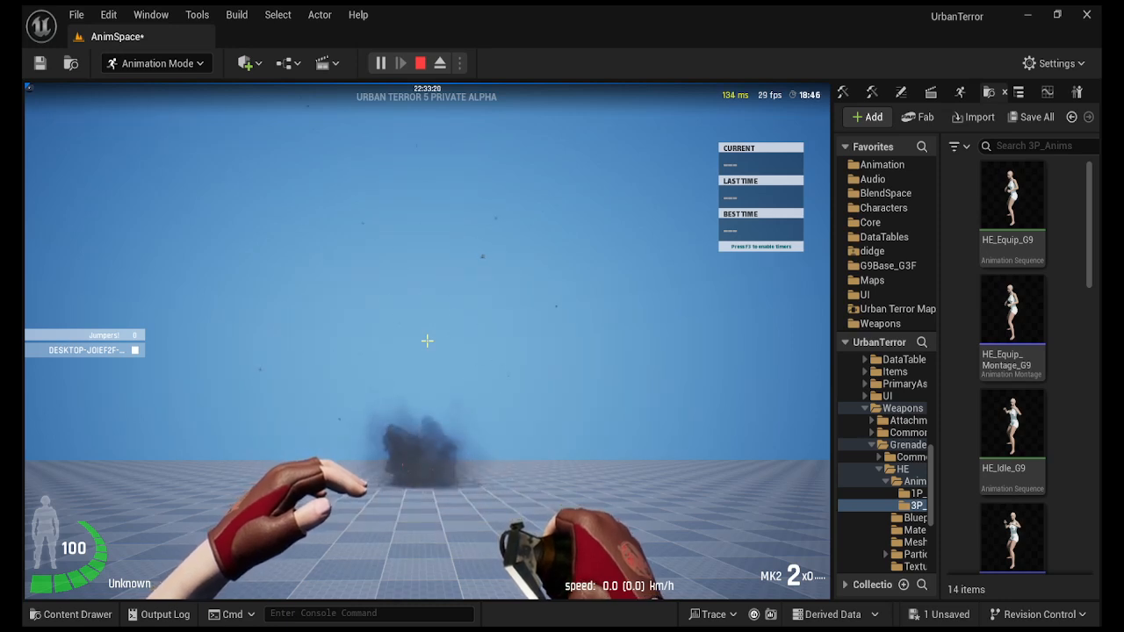
pyautogui.click(427, 341)
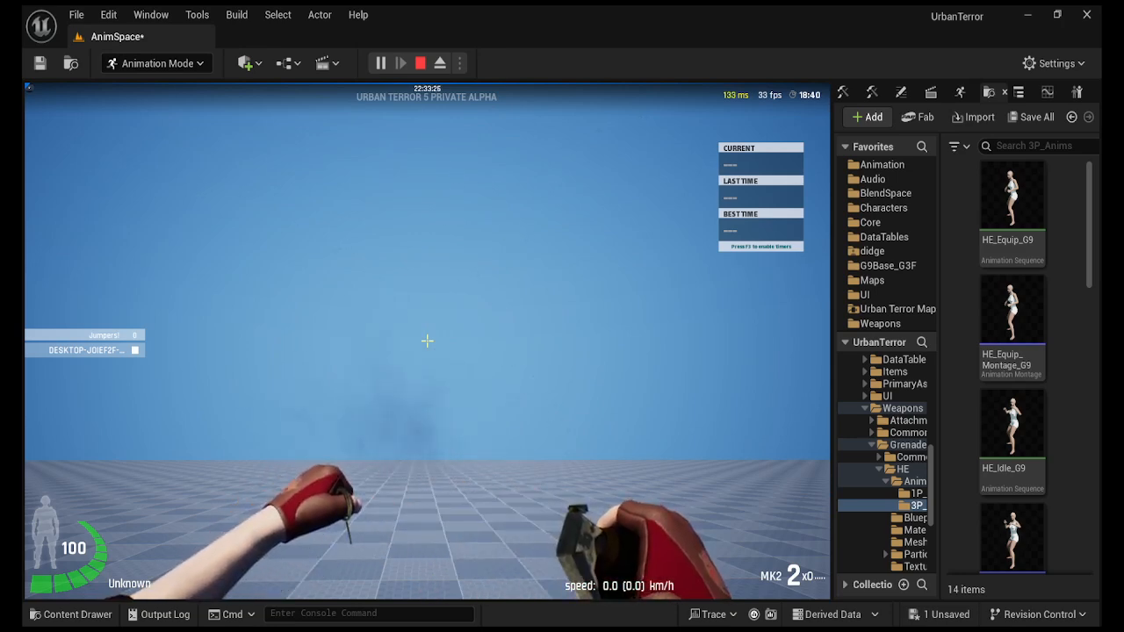
pyautogui.click(427, 341)
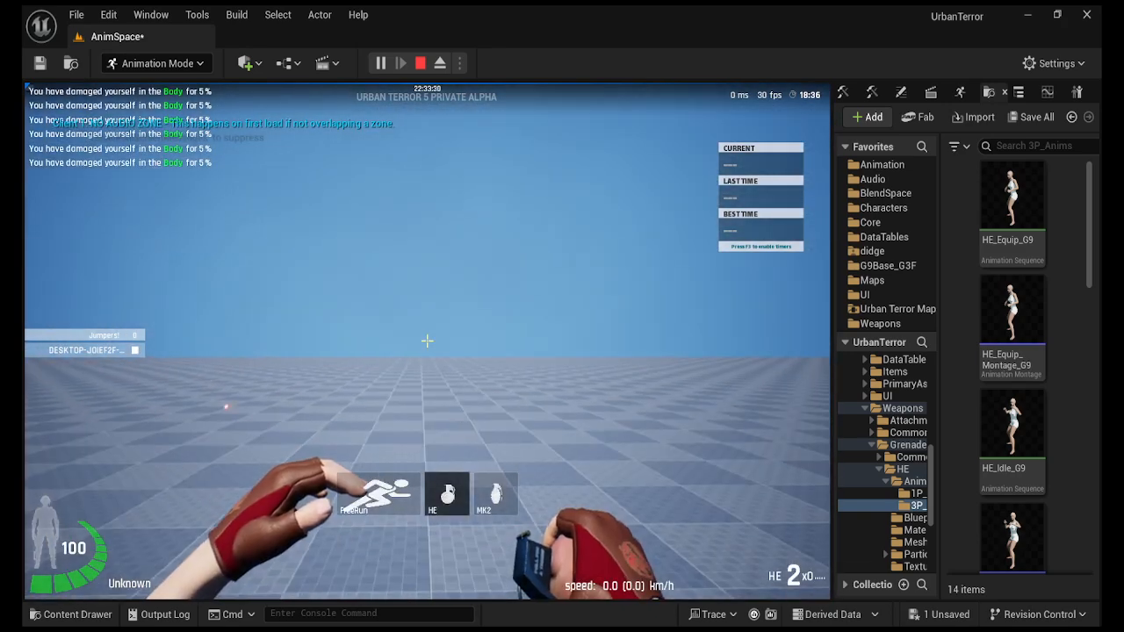
pyautogui.press('Escape')
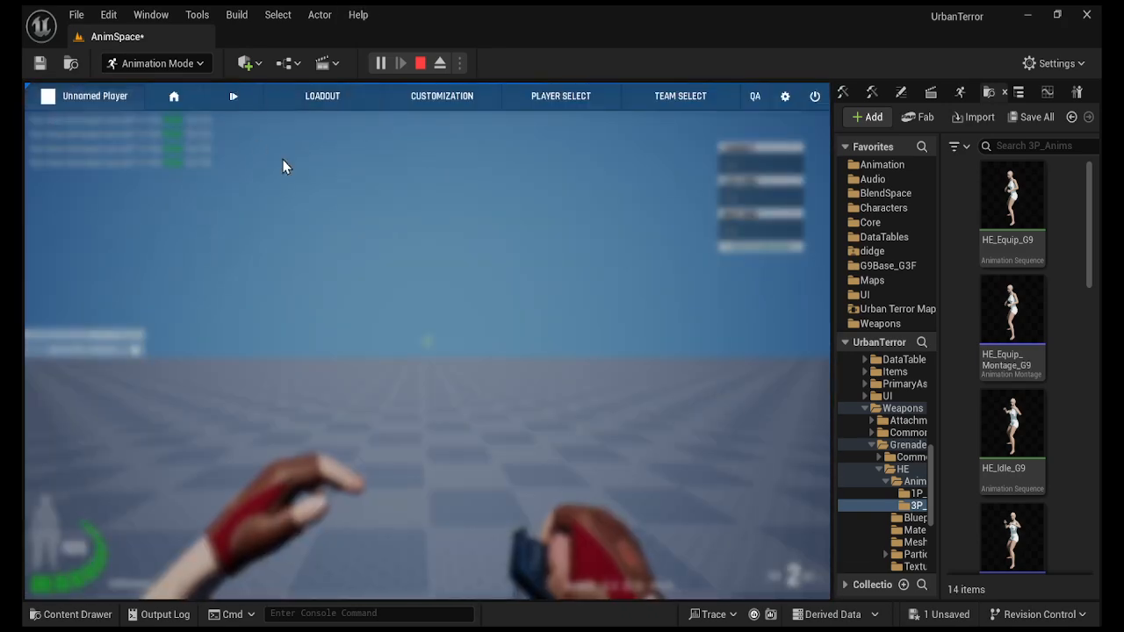
# Stop the play session and widen the Content Browser panel.
pyautogui.click(421, 64)
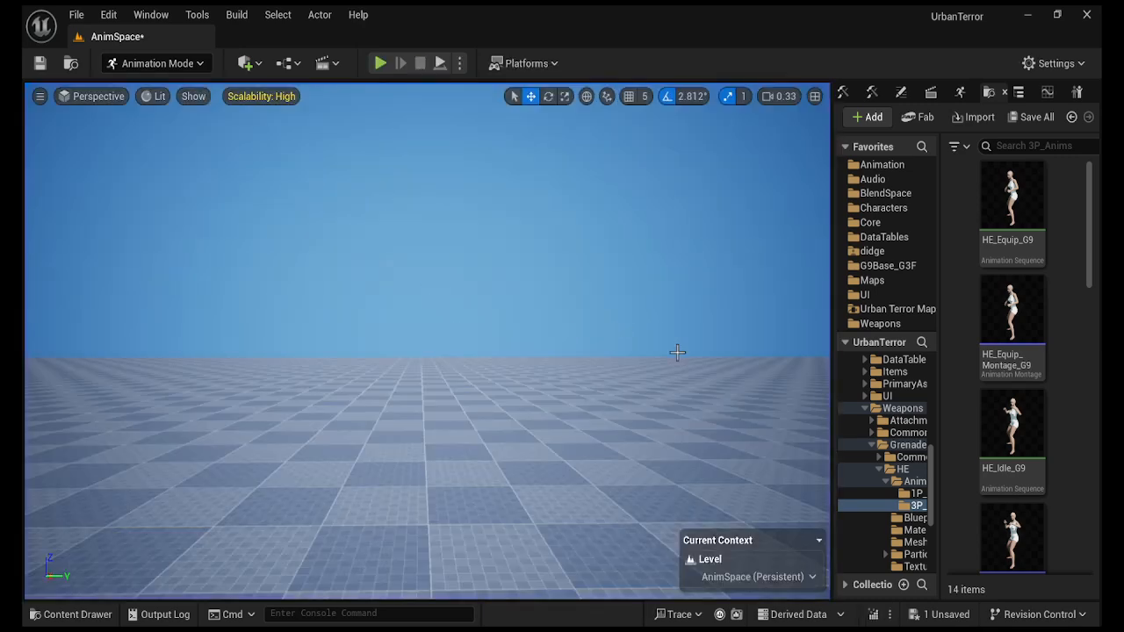
pyautogui.moveTo(831, 459); pyautogui.dragTo(553, 460)
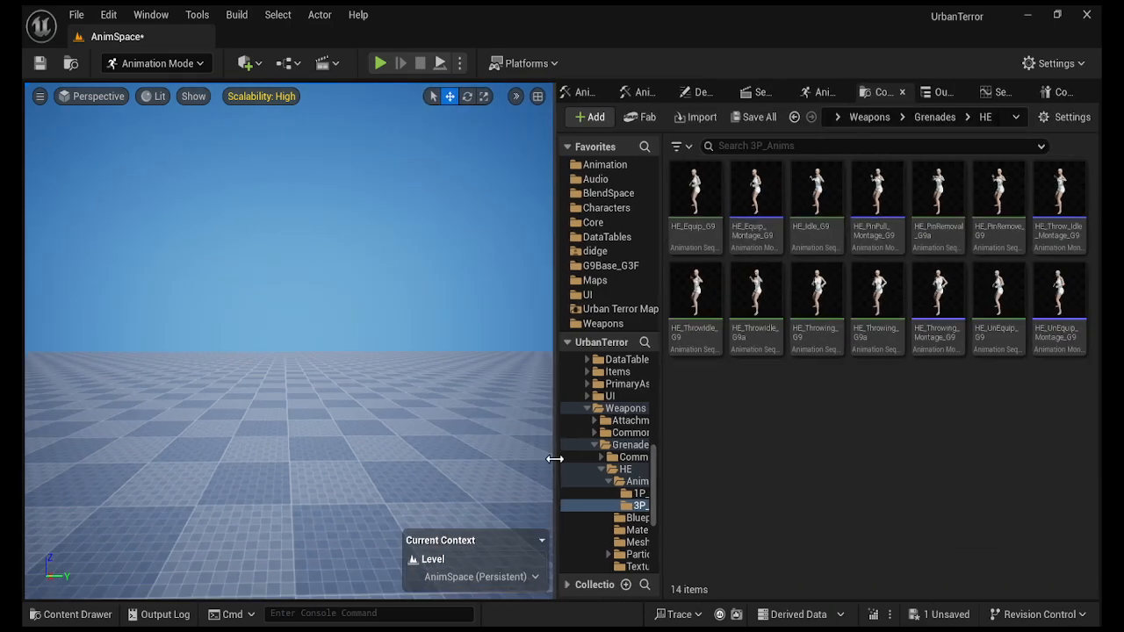
pyautogui.moveTo(351, 351); pyautogui.dragTo(344, 373, button='right')
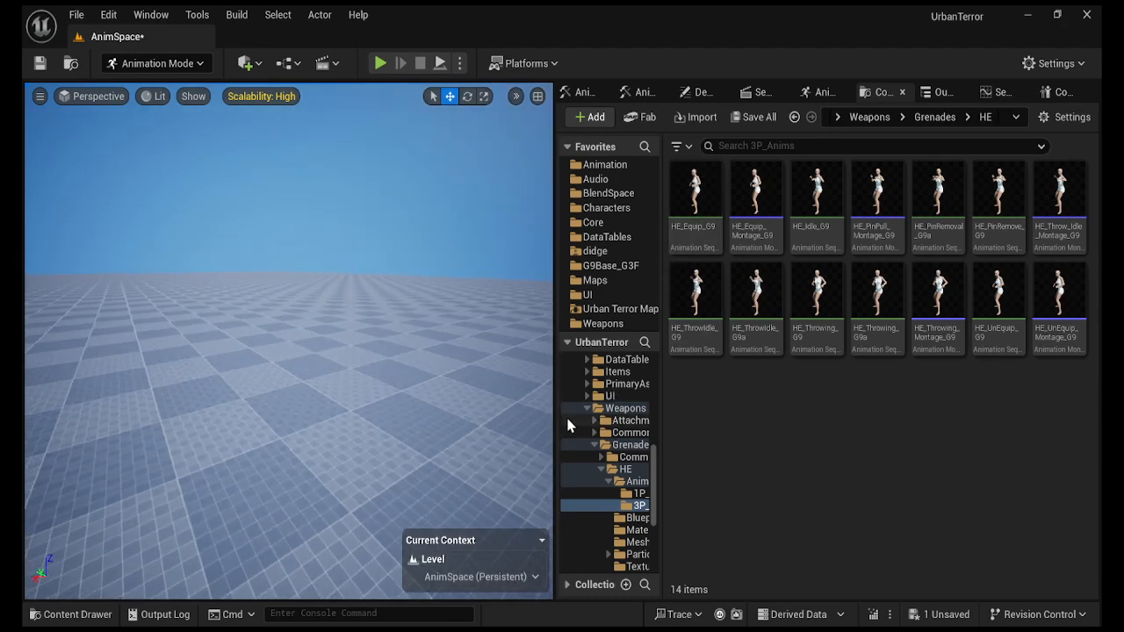
pyautogui.moveTo(555, 409); pyautogui.dragTo(421, 402)
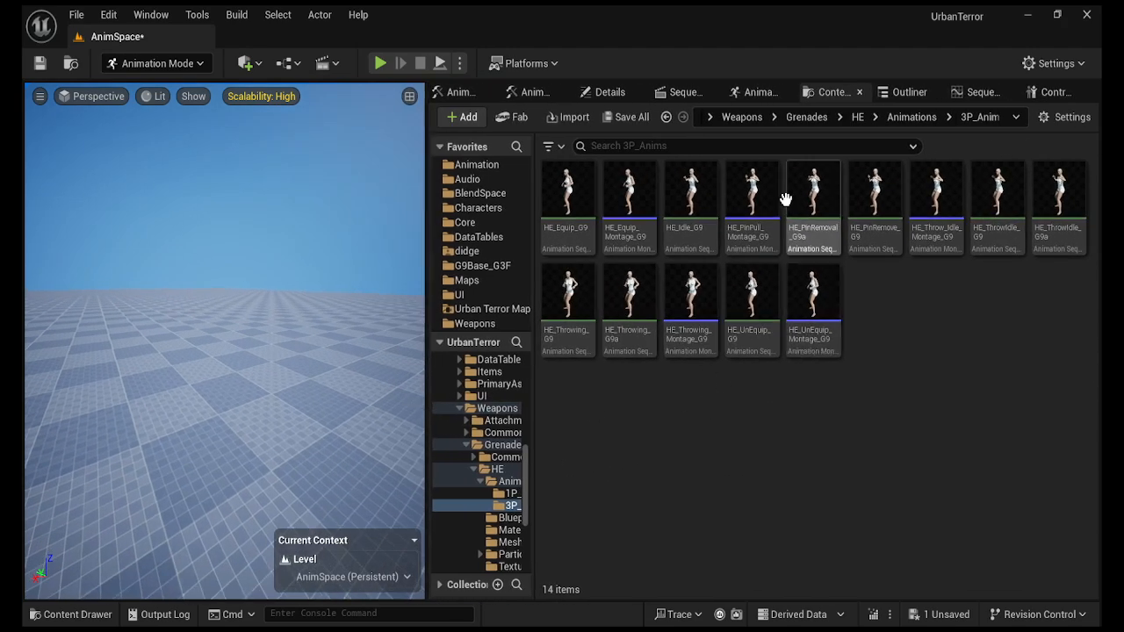
# In the 1P_Anims folder, modify and save the HE_PinPull first-person montage.
pyautogui.click(909, 117)
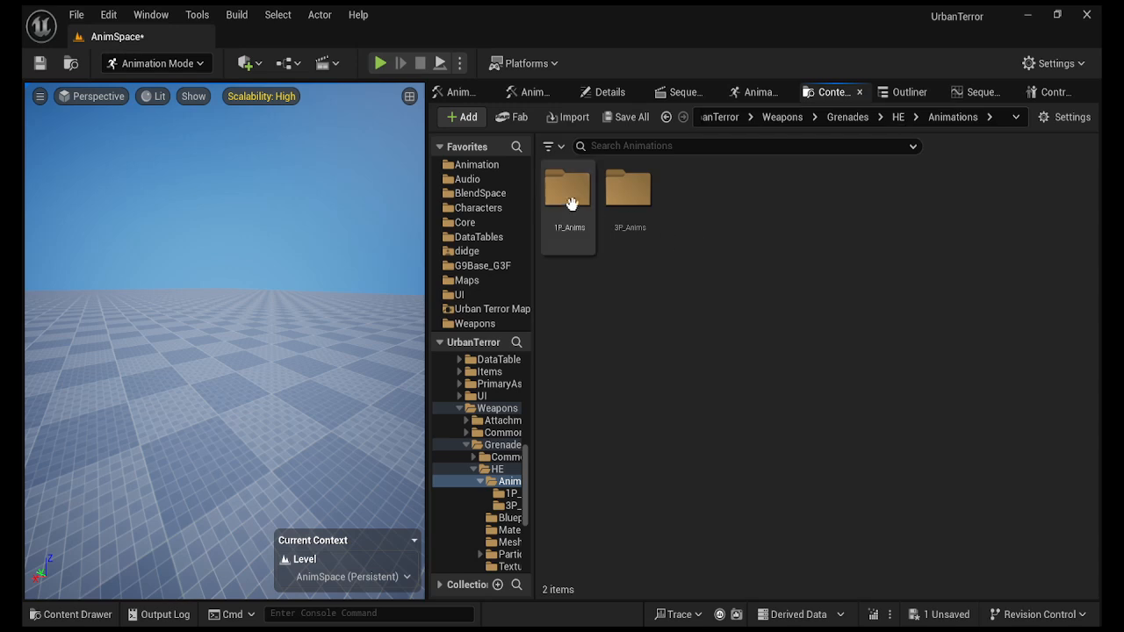
pyautogui.doubleClick(566, 197)
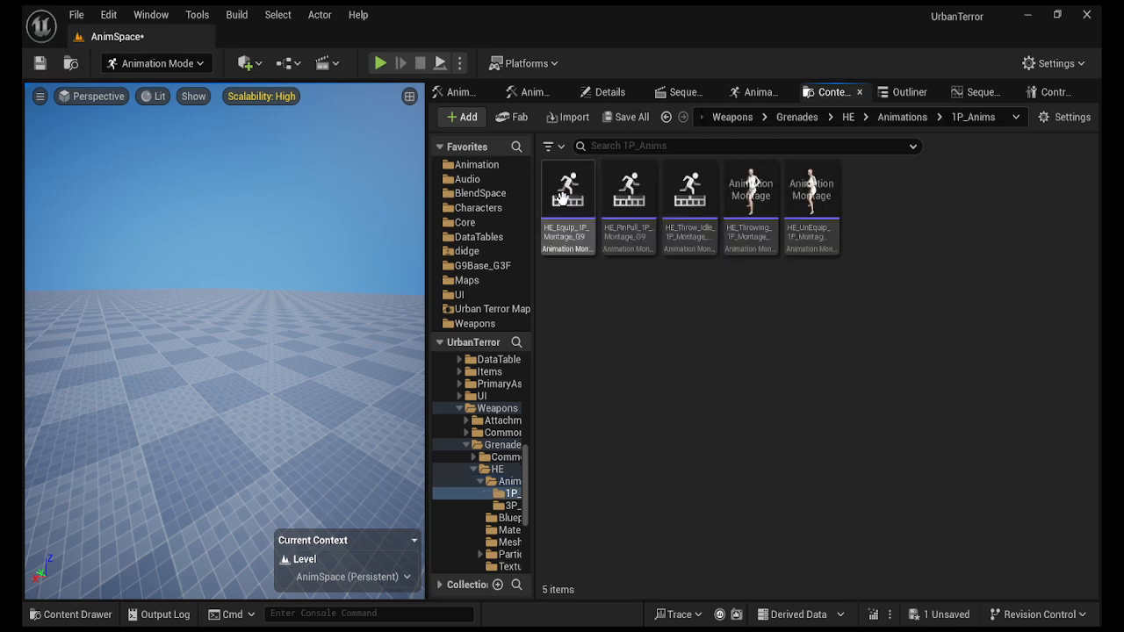
pyautogui.click(625, 234)
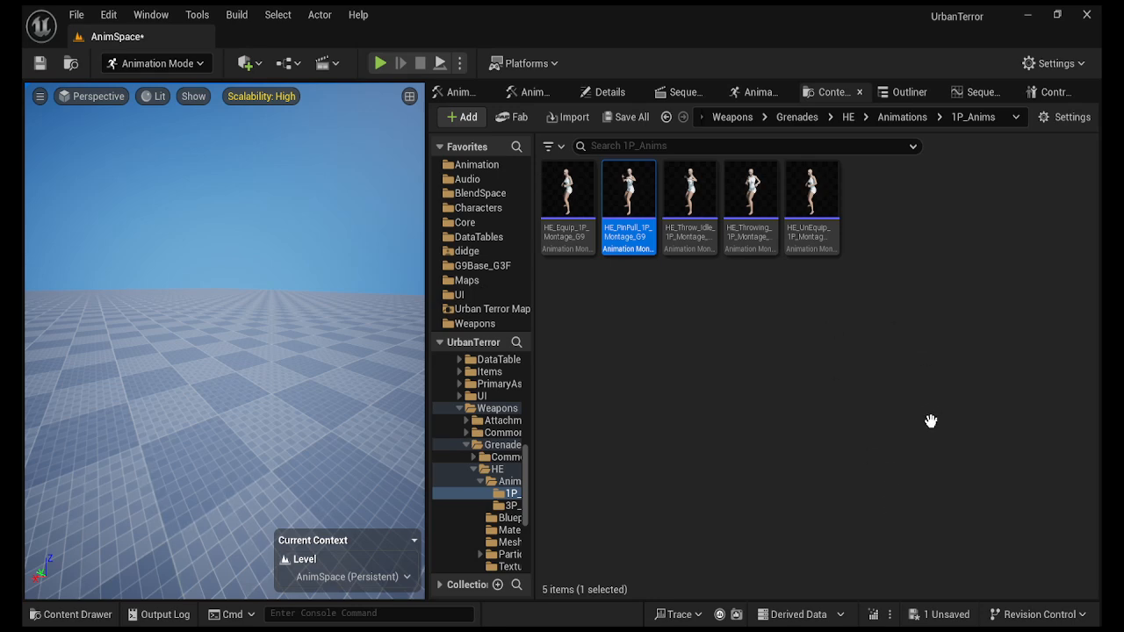
pyautogui.moveTo(872, 441); pyautogui.dragTo(412, 439)
pyautogui.hotkey('ctrl', 's')
# Modify and save the HE_Throw_Idle and HE_Throwing montages, then return to Animations.
pyautogui.click(691, 242)
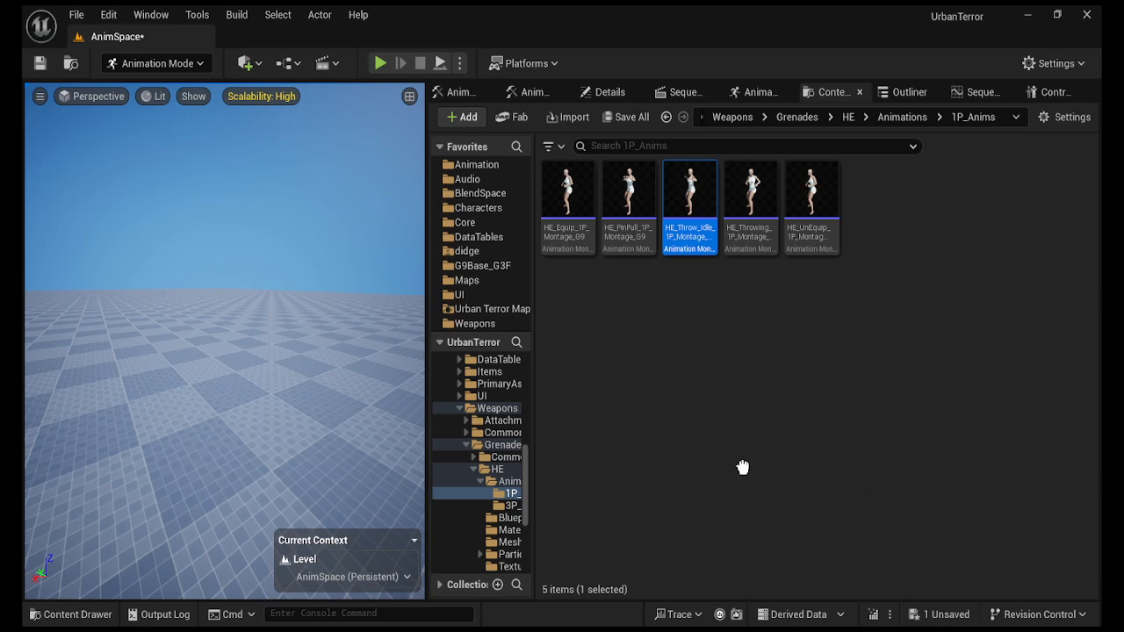
pyautogui.moveTo(379, 438); pyautogui.dragTo(379, 441)
pyautogui.click(41, 65)
pyautogui.click(746, 247)
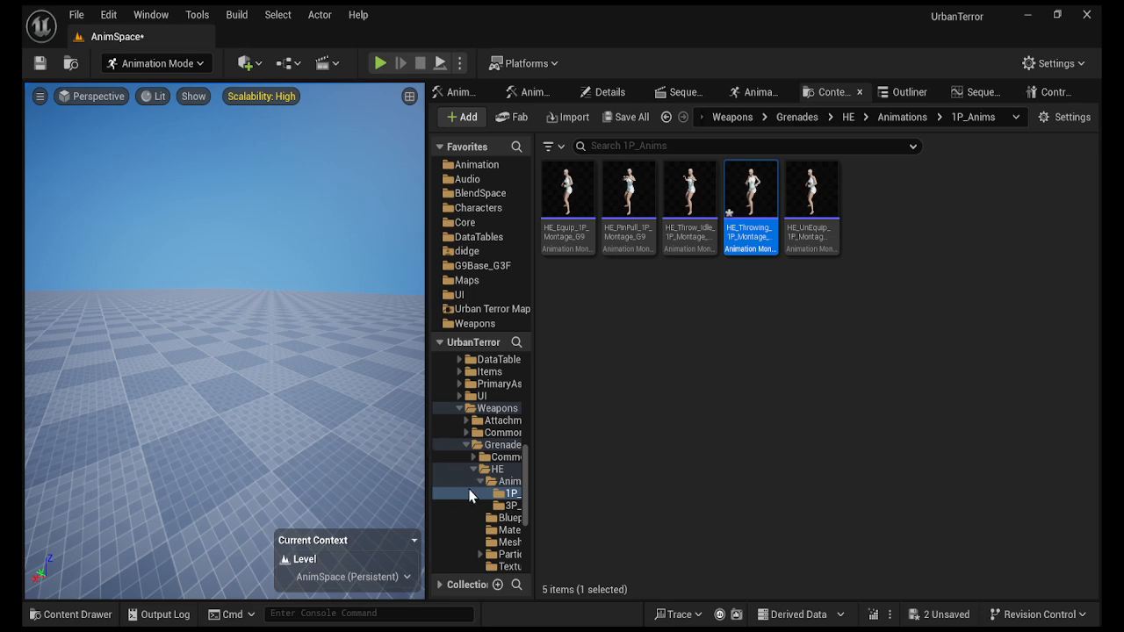
pyautogui.click(39, 64)
pyautogui.click(919, 126)
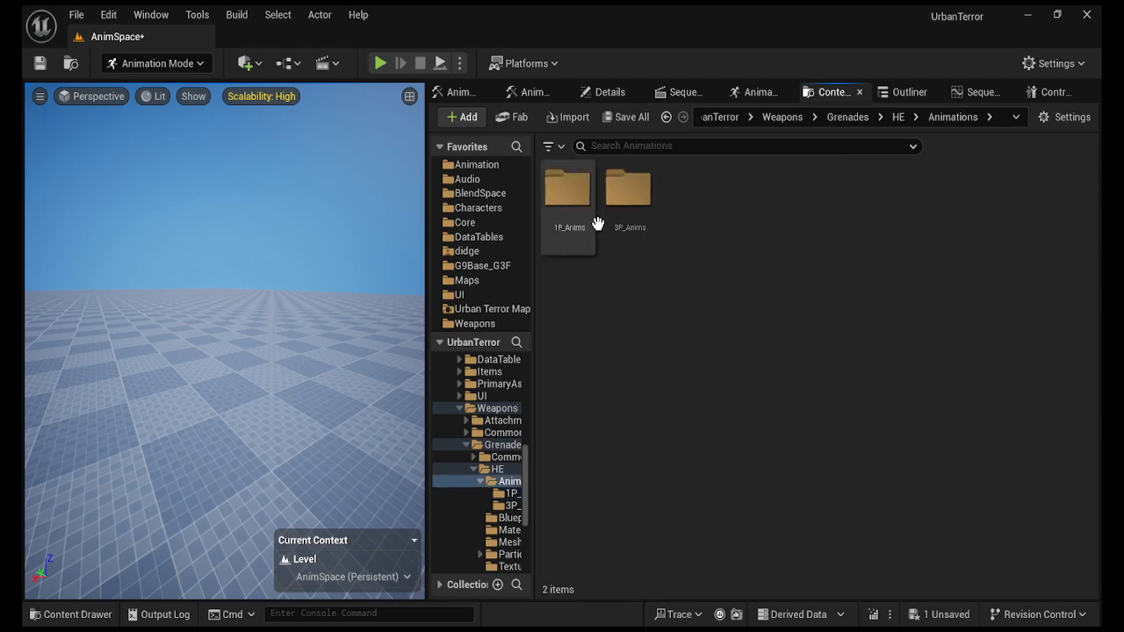
# In 3P_Anims, update and save HE_PinPull_Montage_G9, then select HE_Throw_Idle_Montage_G9.
pyautogui.doubleClick(629, 191)
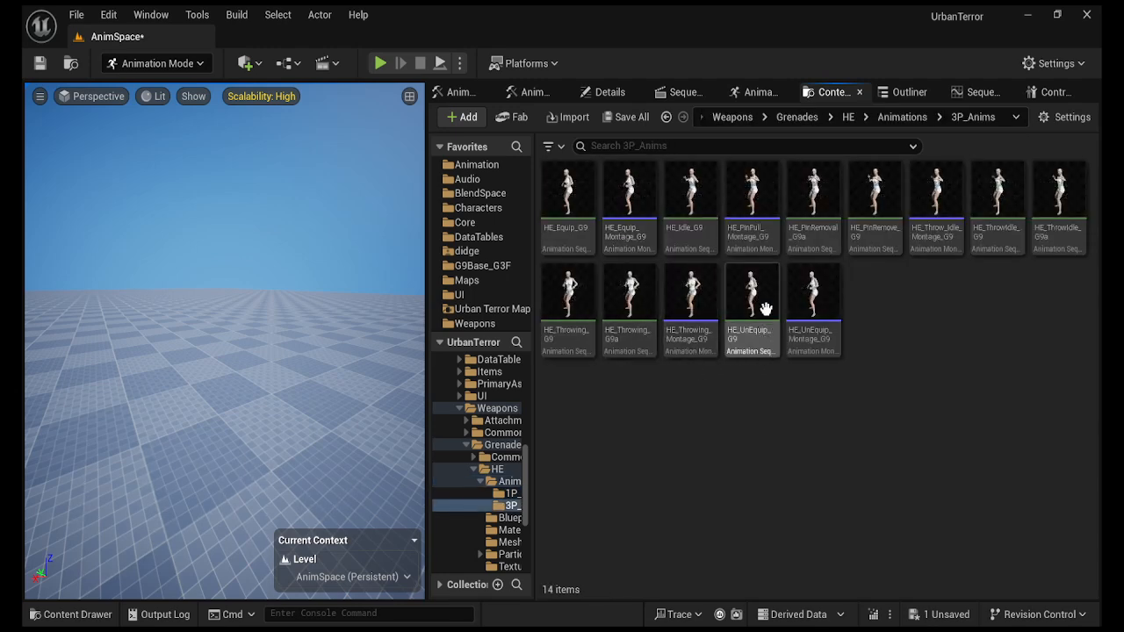
pyautogui.click(748, 233)
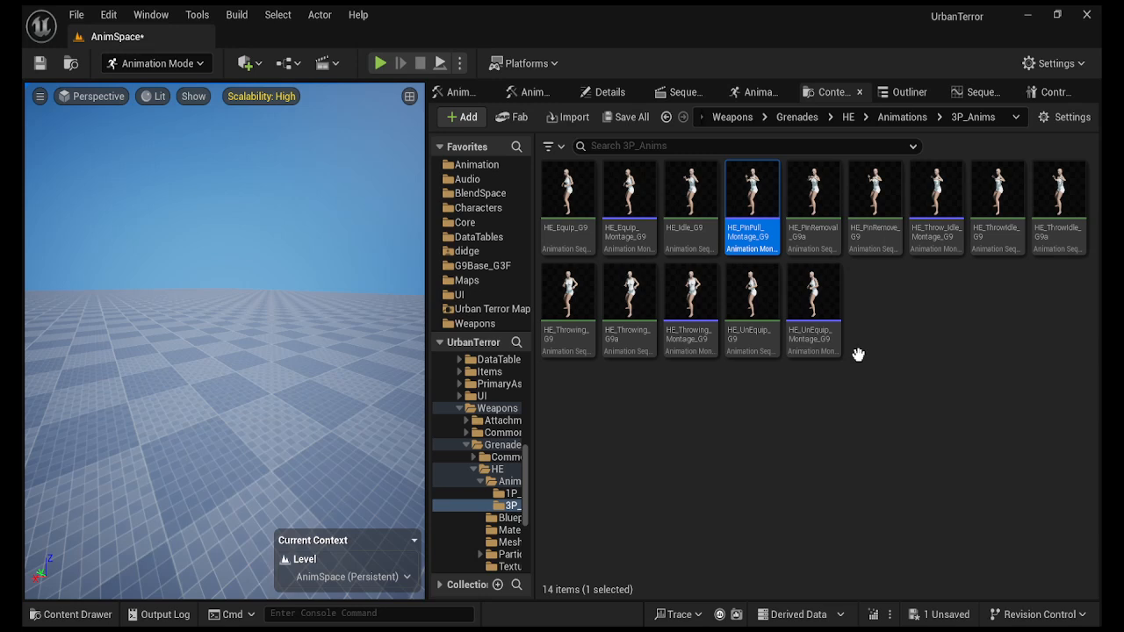
pyautogui.moveTo(858, 354); pyautogui.dragTo(421, 441)
pyautogui.click(43, 63)
pyautogui.click(931, 244)
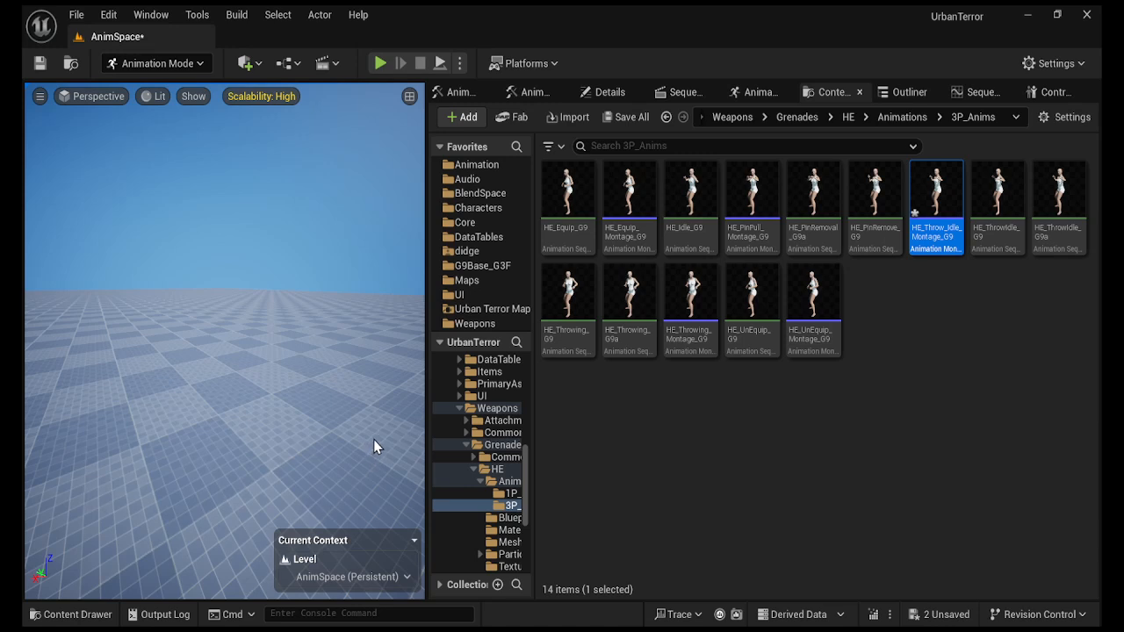
# Save HE_Throw_Idle_Montage_G9, then select and save HE_Throwing_Montage_G9 from the toolbar.
pyautogui.click(39, 64)
pyautogui.click(689, 341)
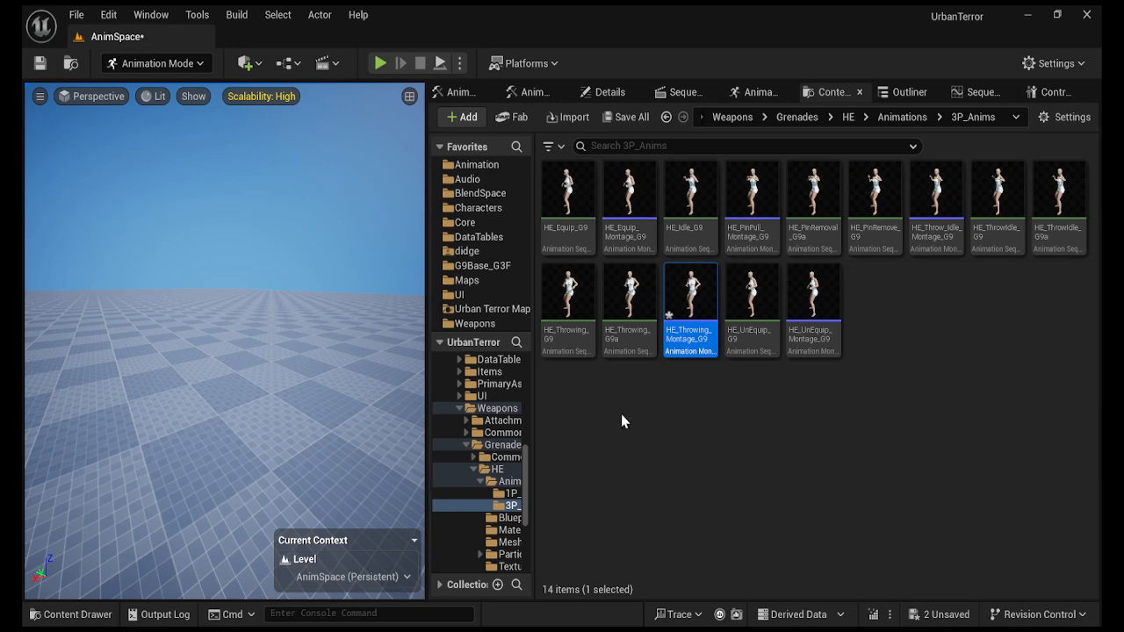
pyautogui.click(40, 63)
# Widen the level viewport, start a Play In Editor session, and join the game.
pyautogui.moveTo(428, 411); pyautogui.dragTo(681, 421)
pyautogui.moveTo(359, 389); pyautogui.dragTo(364, 377, button='right')
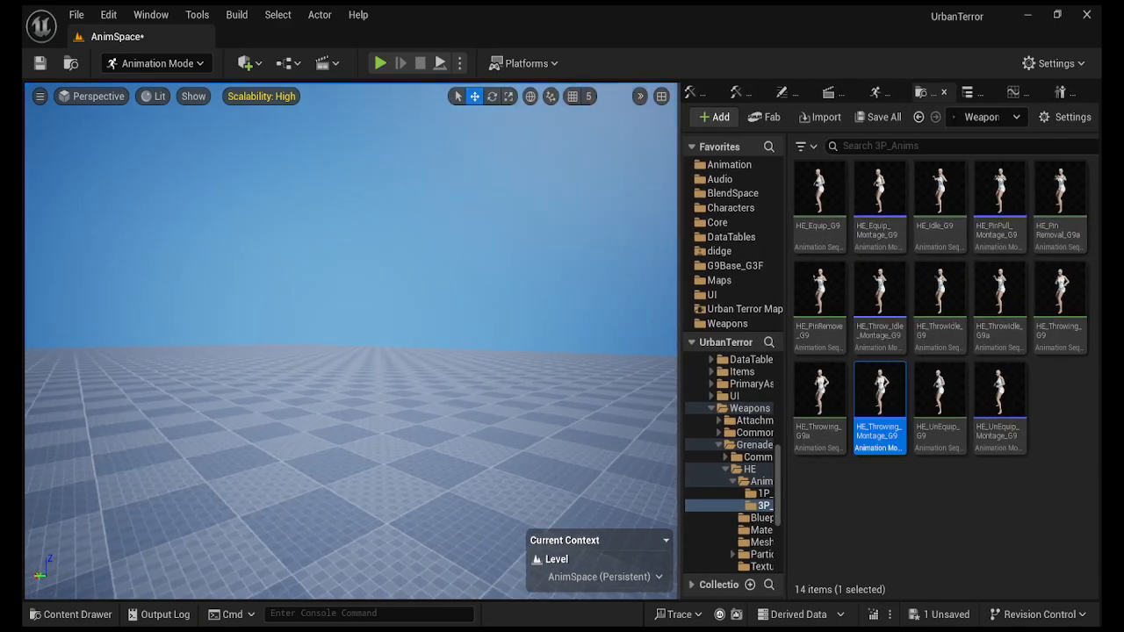
pyautogui.click(380, 64)
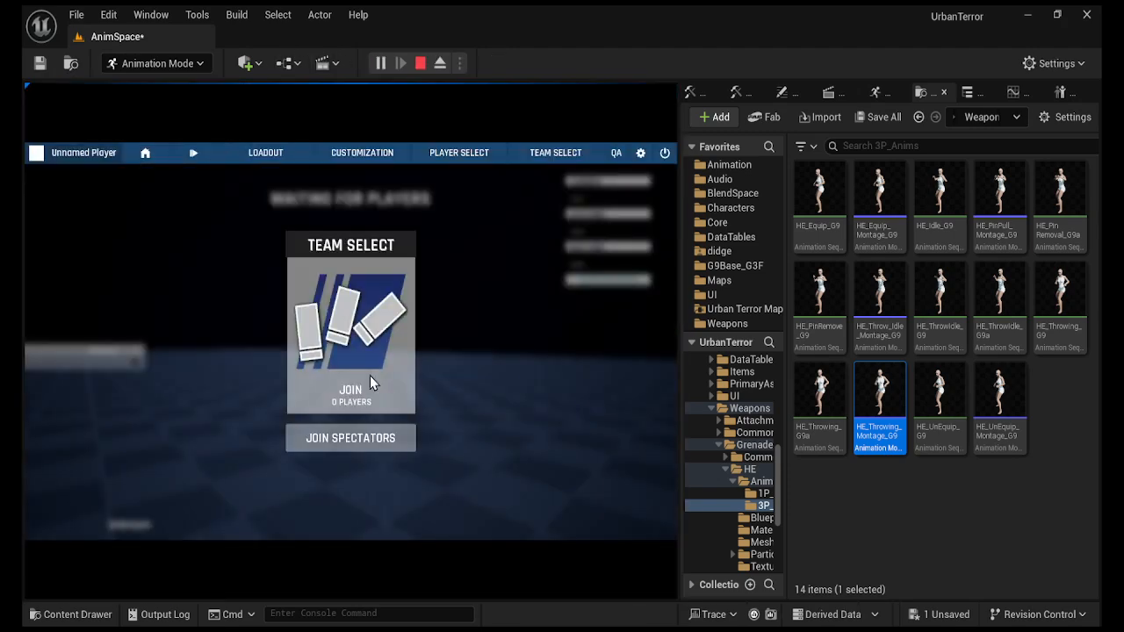
pyautogui.click(370, 378)
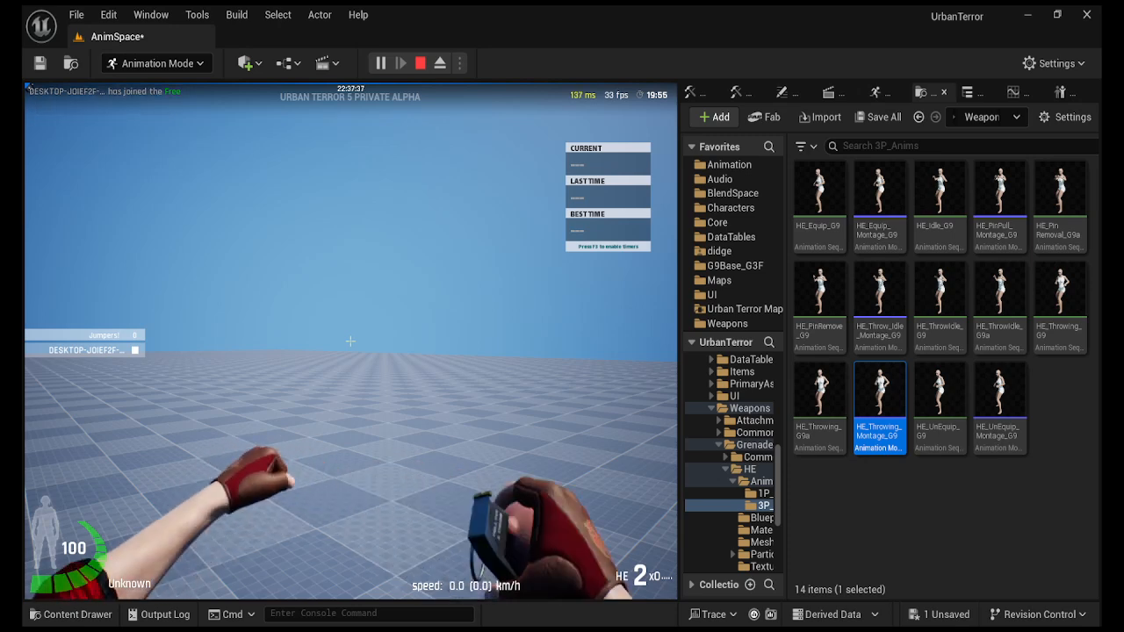
# Throw two HE and two MK2 grenades, then stop the play session.
pyautogui.click(350, 341)
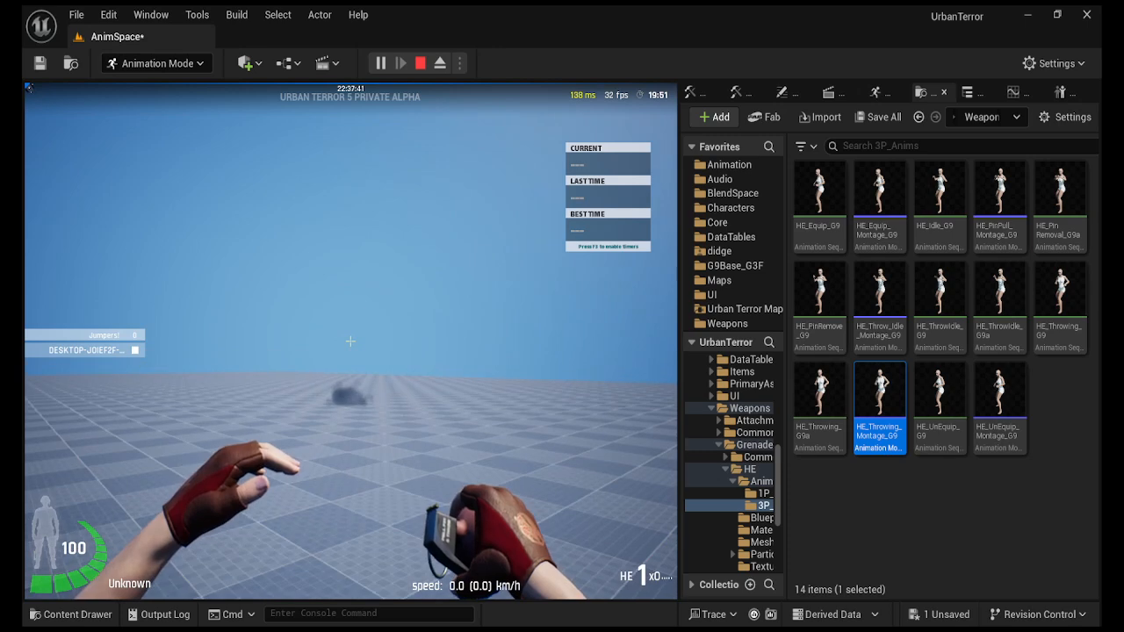
pyautogui.click(350, 341)
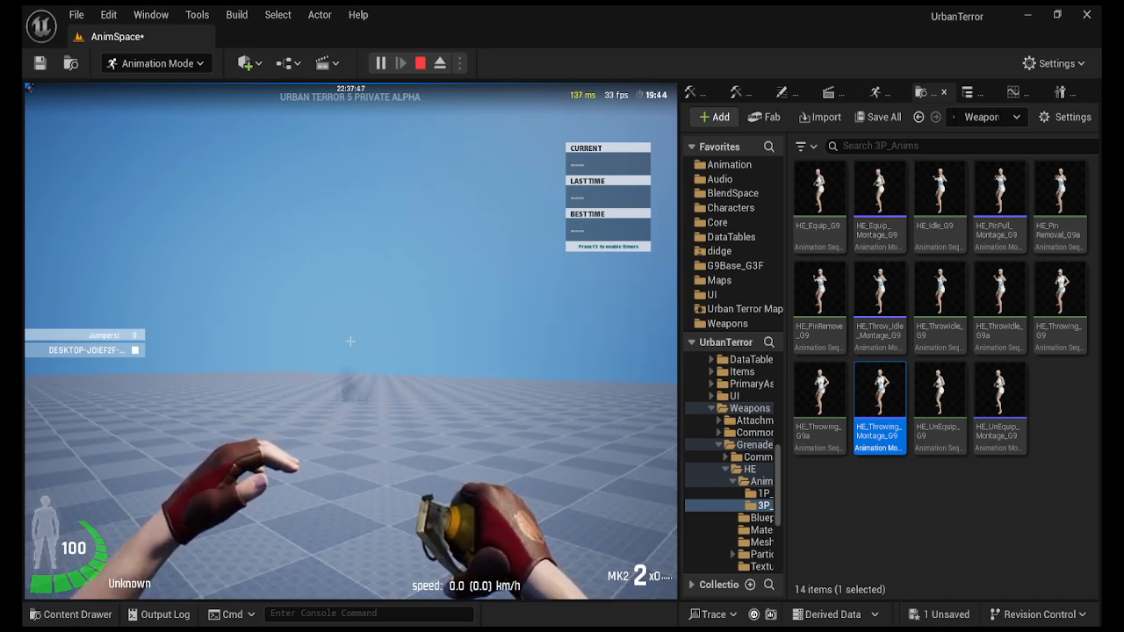
pyautogui.click(350, 341)
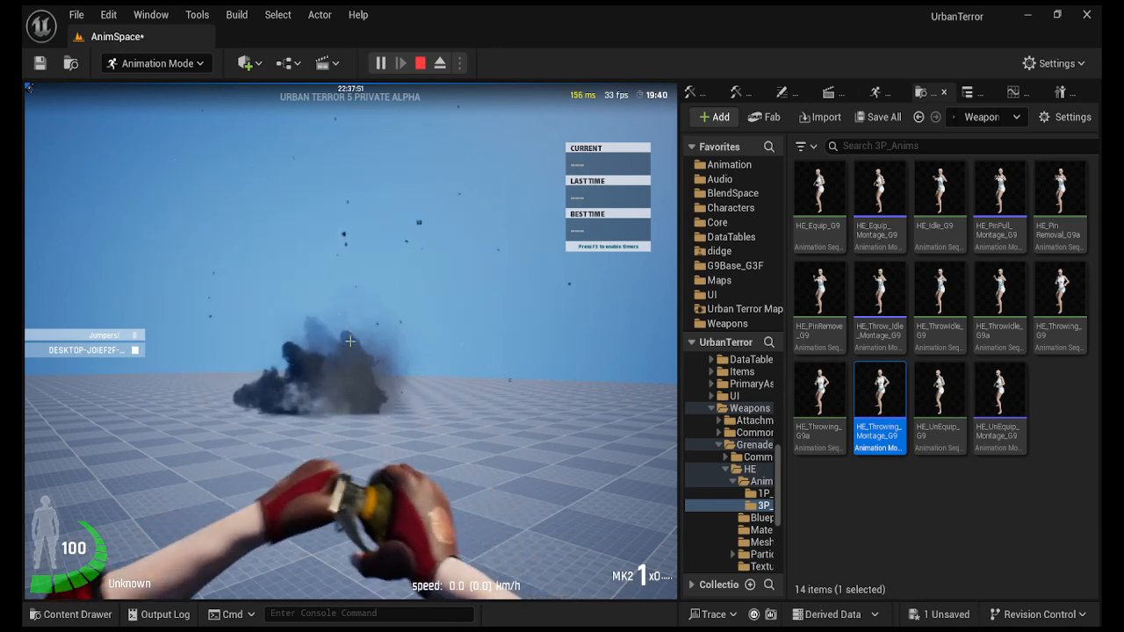
pyautogui.click(351, 341)
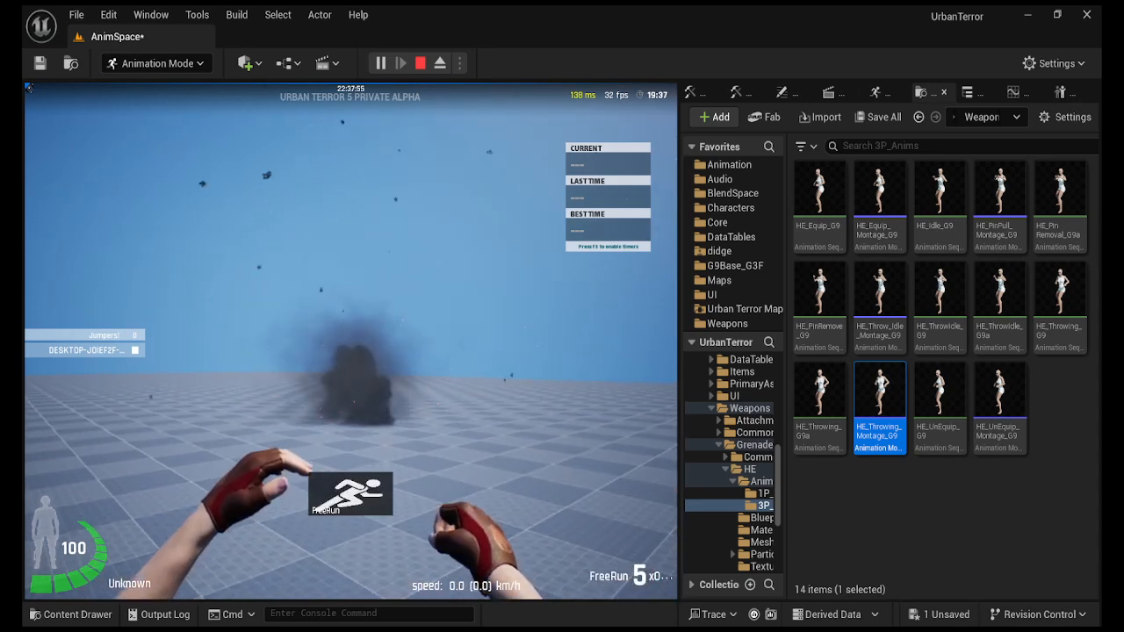
pyautogui.press('Escape')
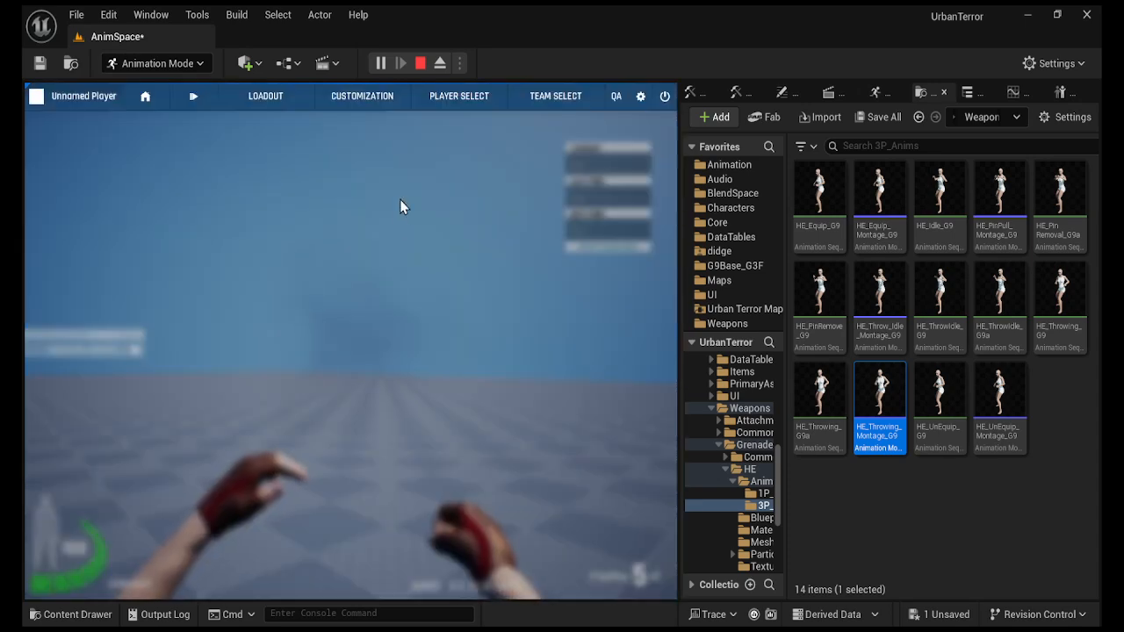
pyautogui.click(420, 64)
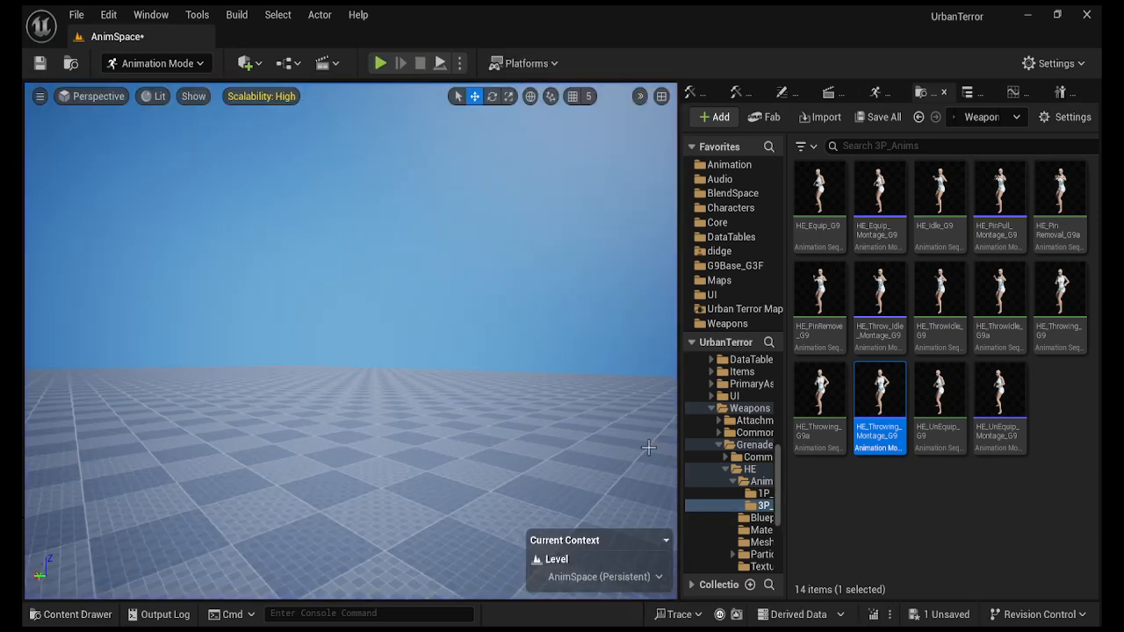
# Browse to Weapons > Grenades > HE > Animations > 3P_Anims in the Content Drawer to list its 14 animations.
pyautogui.click(70, 615)
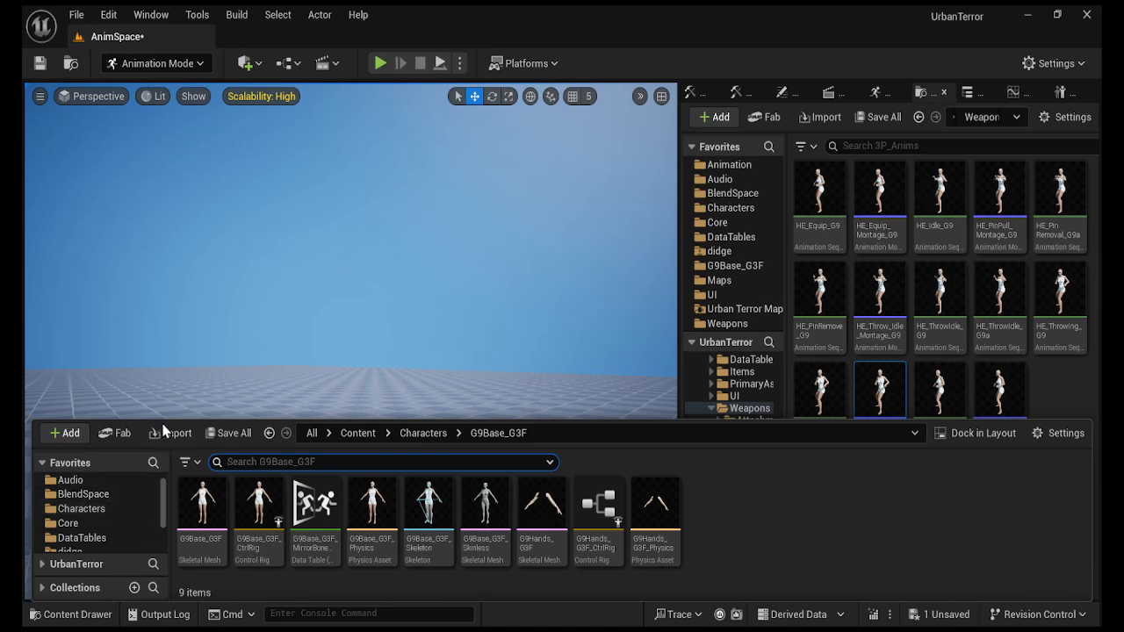
pyautogui.scroll(-3, 117, 531)
pyautogui.click(99, 547)
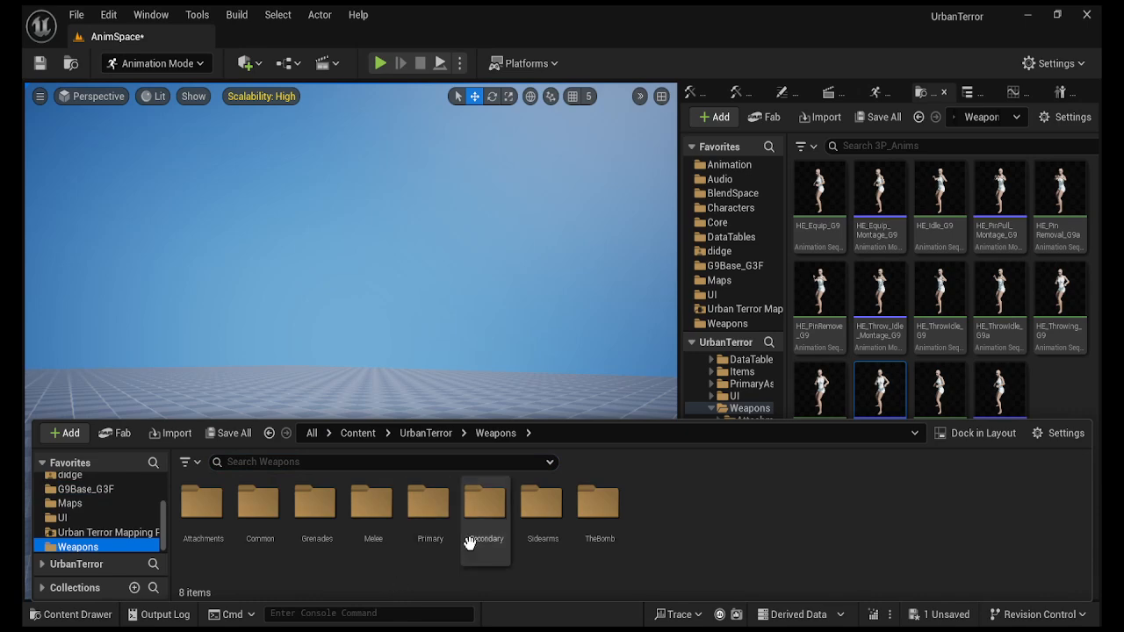
pyautogui.doubleClick(326, 514)
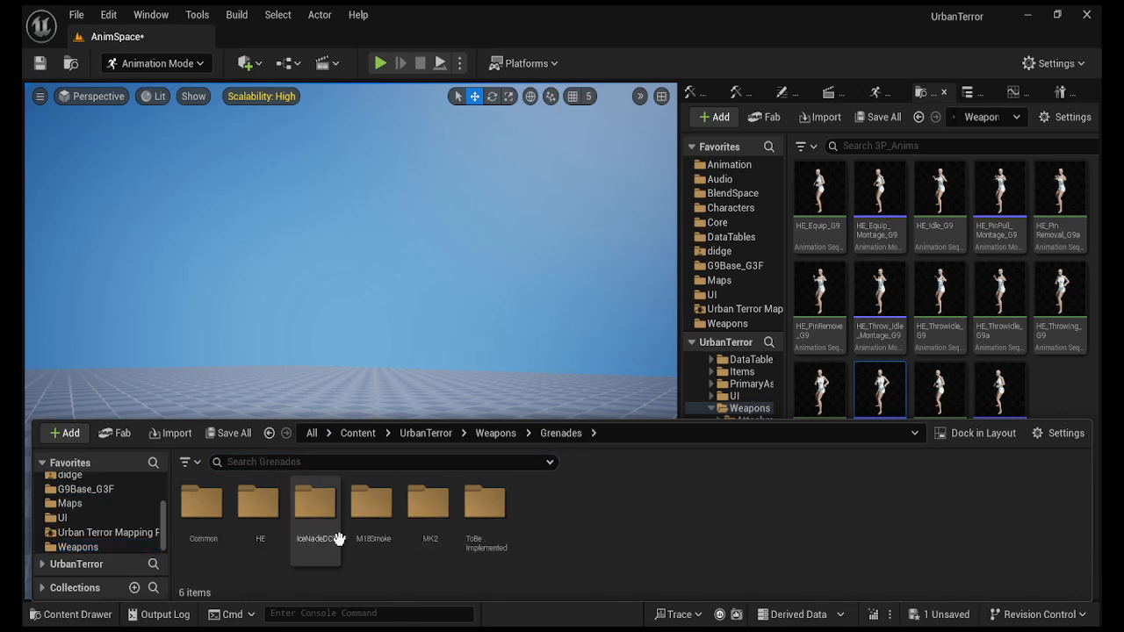
pyautogui.doubleClick(260, 527)
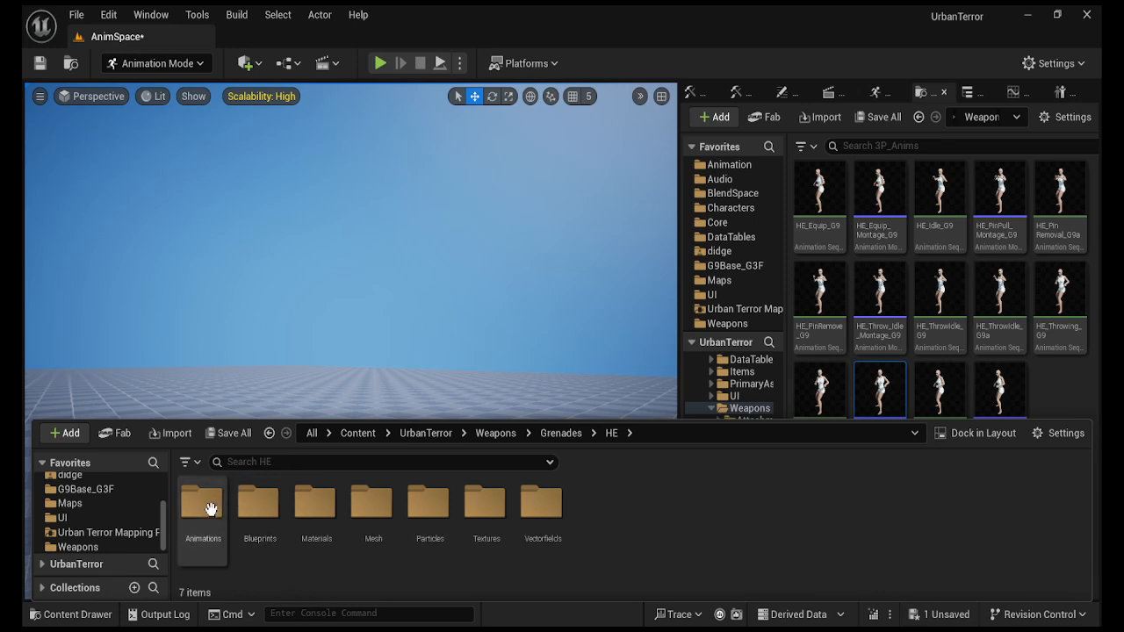
pyautogui.doubleClick(209, 506)
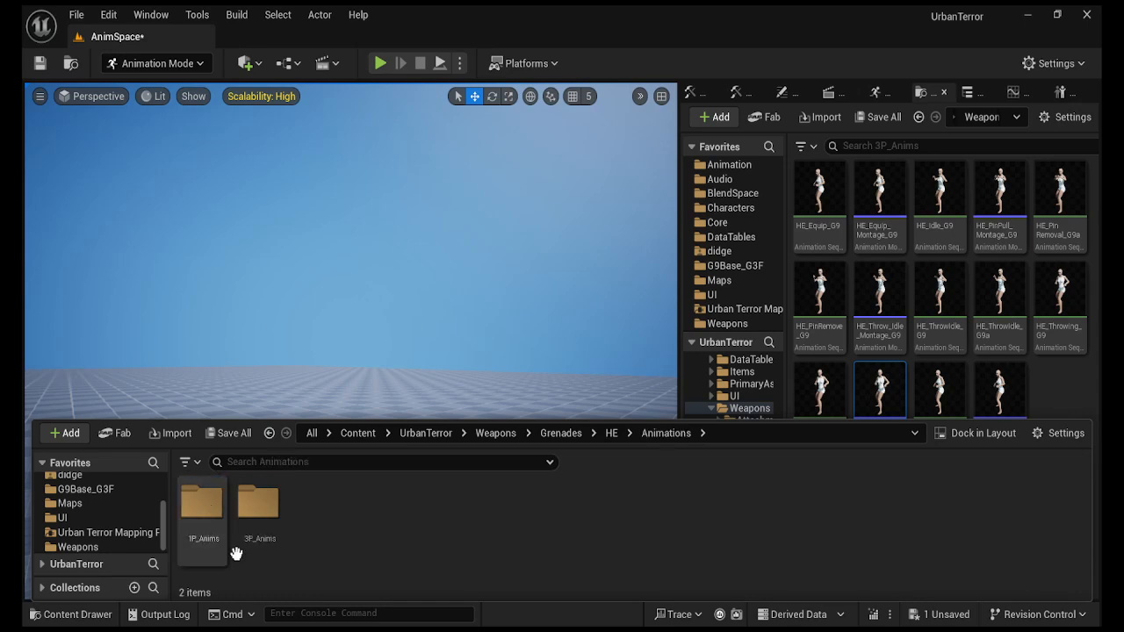
pyautogui.doubleClick(262, 497)
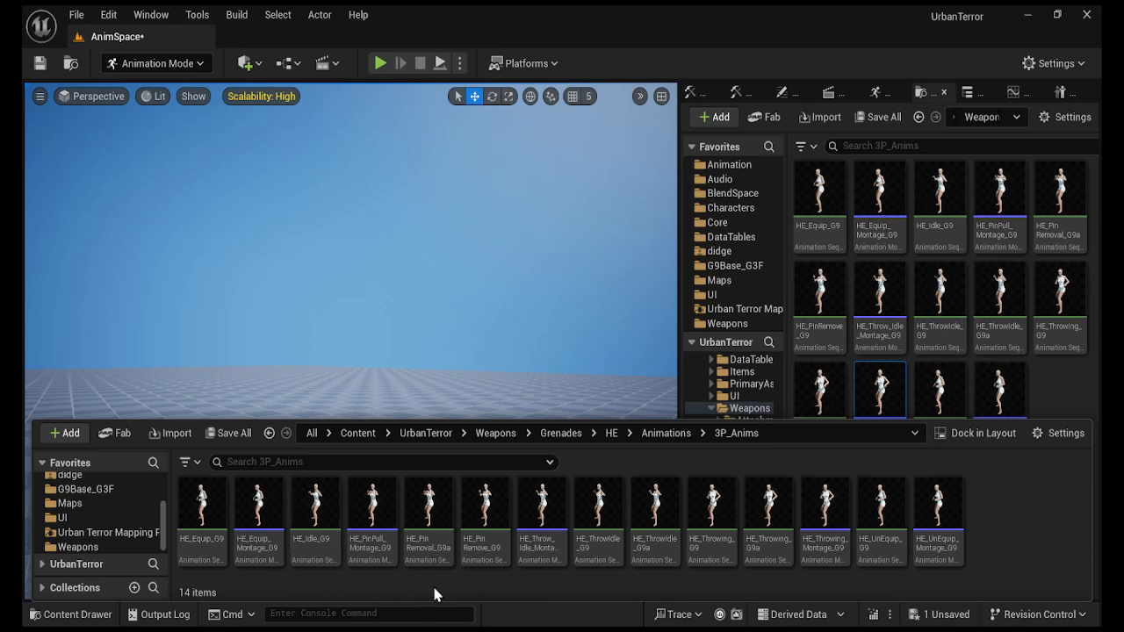
# Rename HE_PinRemove_G9 to HE_PinRemove_G9_old.
pyautogui.click(488, 557)
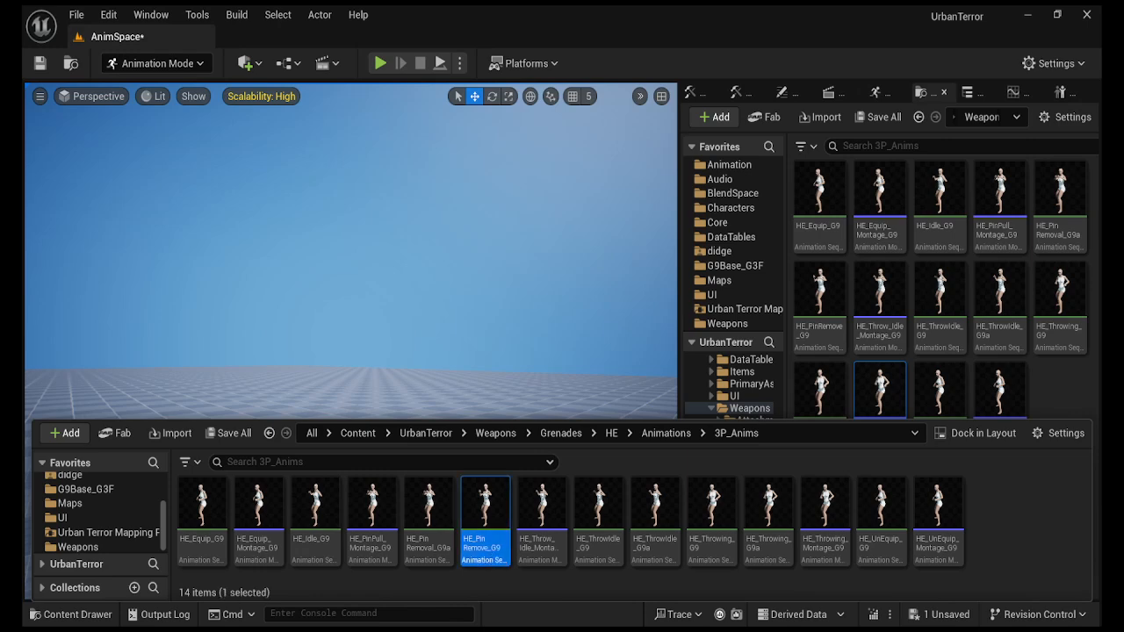
pyautogui.press('F2')
pyautogui.press('Right')
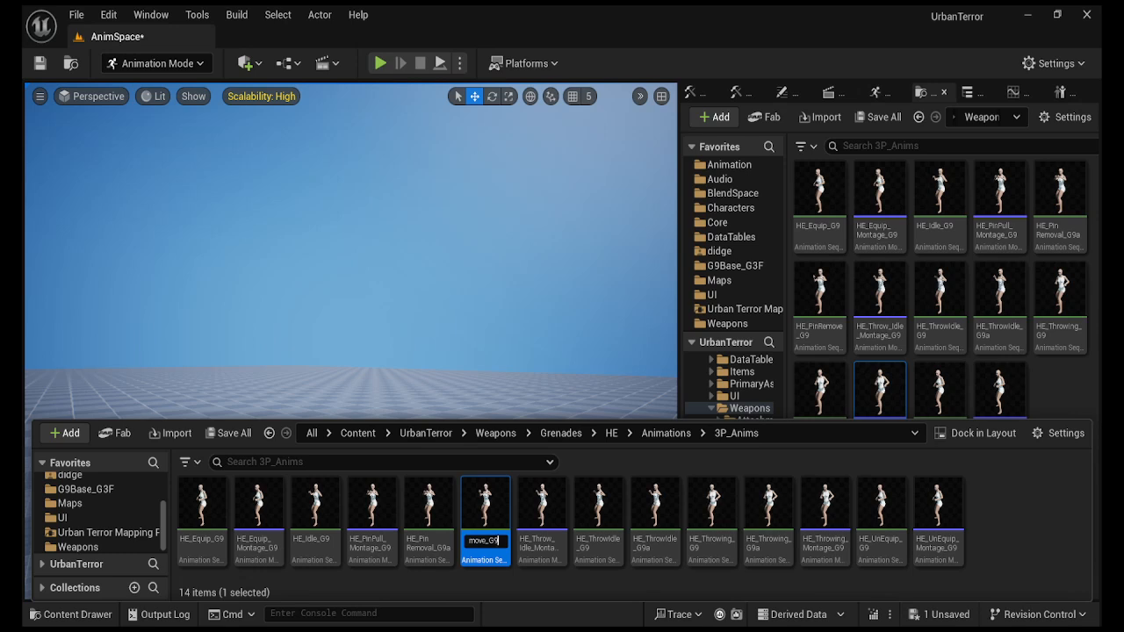
pyautogui.write('_old')
pyautogui.press('Return')
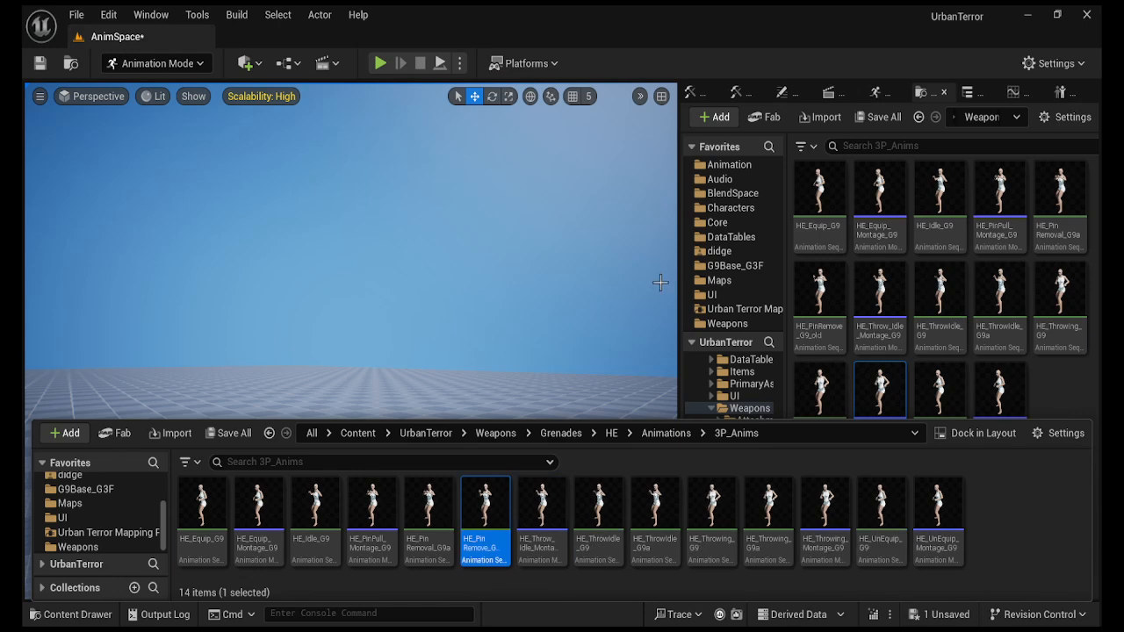
# Open Animations > G9_Archive > Nade in the docked browser, with the 3P_Anims drawer back up.
pyautogui.scroll(-6, 740, 383)
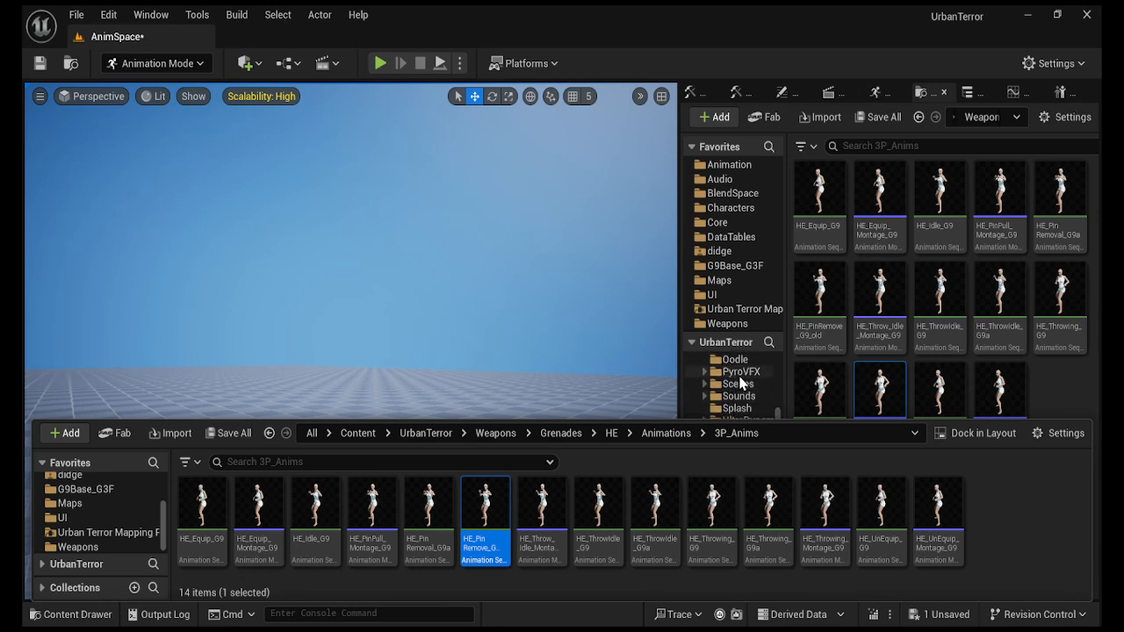
pyautogui.scroll(-2, 741, 383)
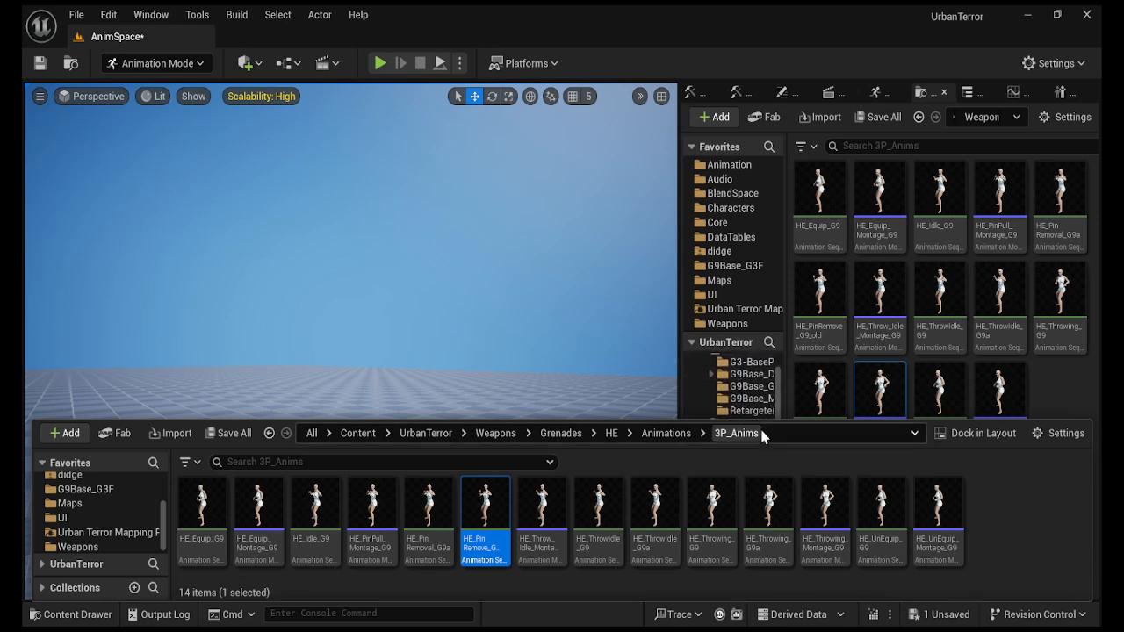
pyautogui.click(740, 378)
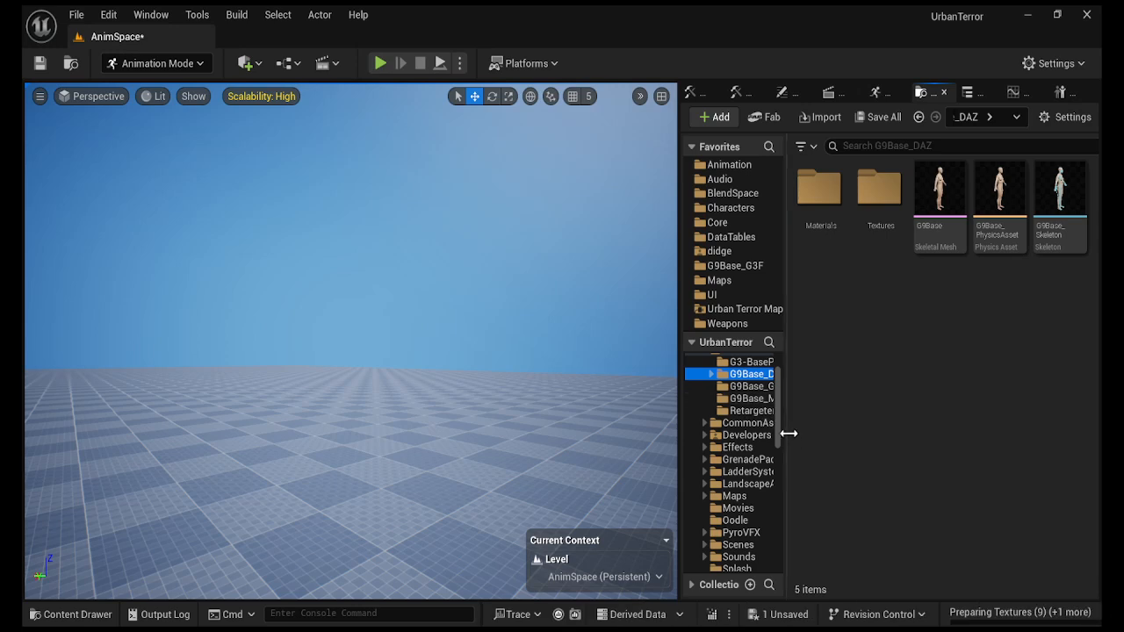
pyautogui.moveTo(788, 435); pyautogui.dragTo(842, 436)
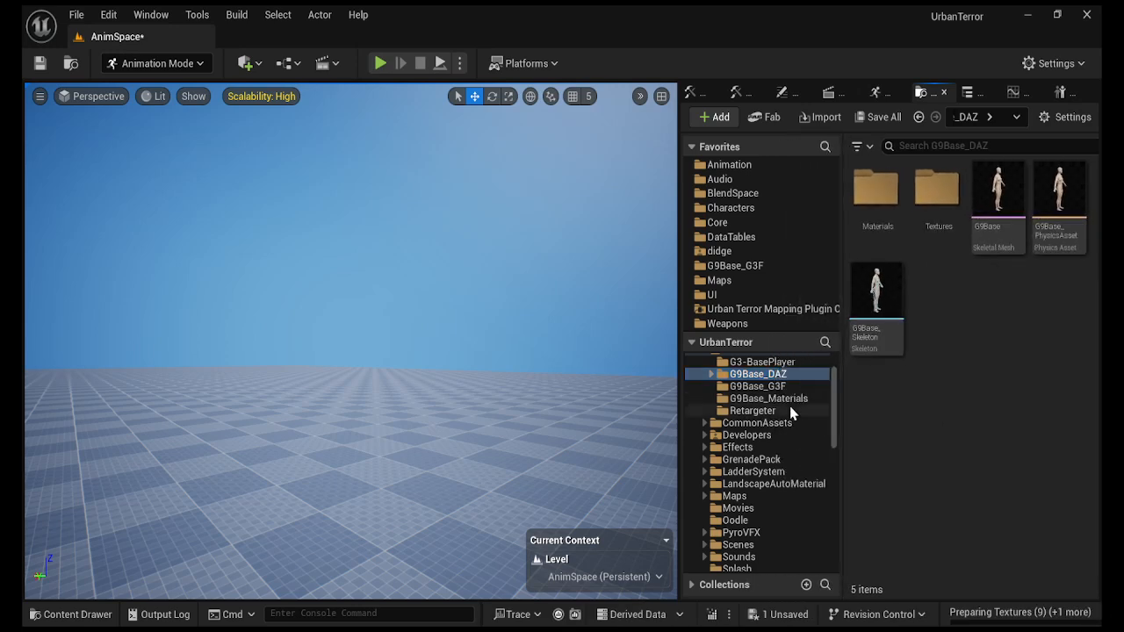
pyautogui.scroll(2, 790, 406)
pyautogui.scroll(2, 790, 406)
pyautogui.click(755, 388)
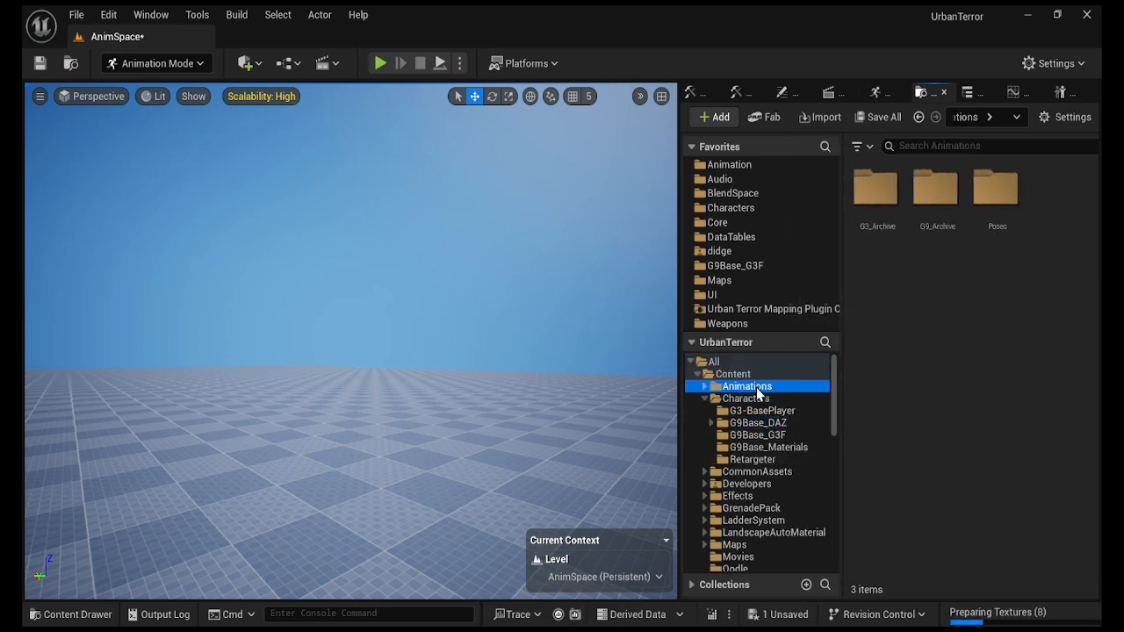
pyautogui.doubleClick(938, 197)
pyautogui.doubleClick(881, 297)
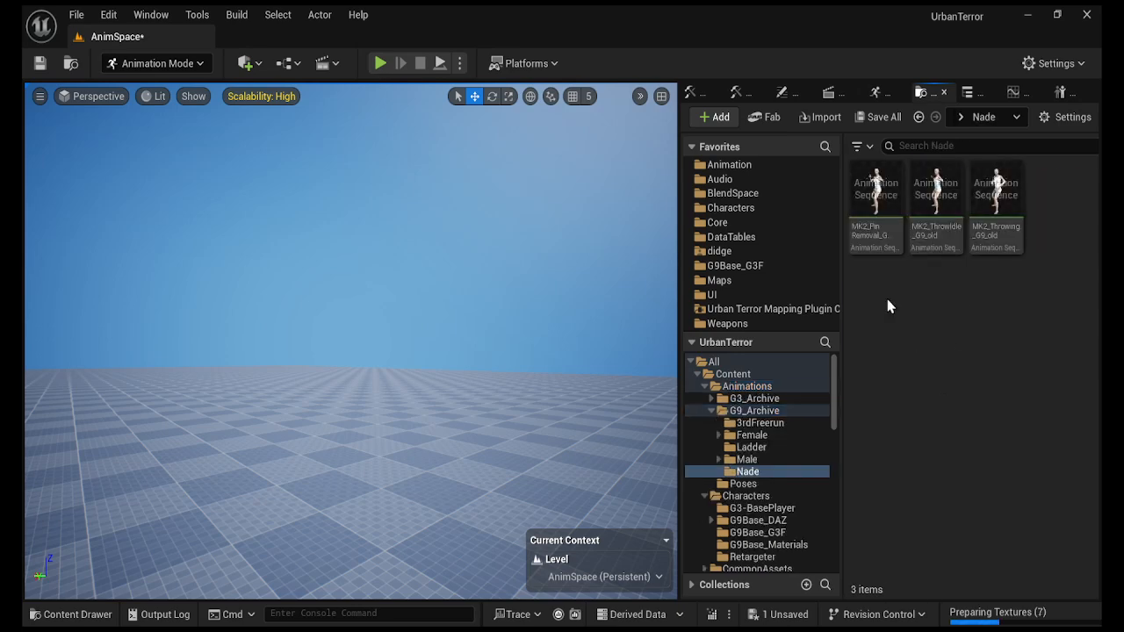
pyautogui.click(69, 614)
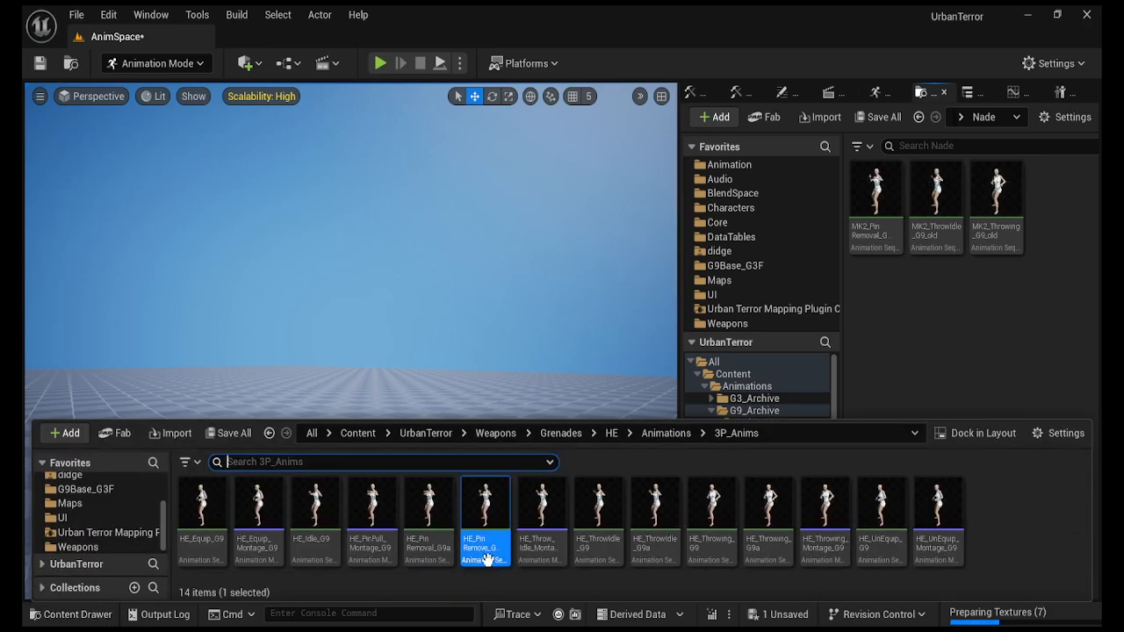
pyautogui.click(904, 323)
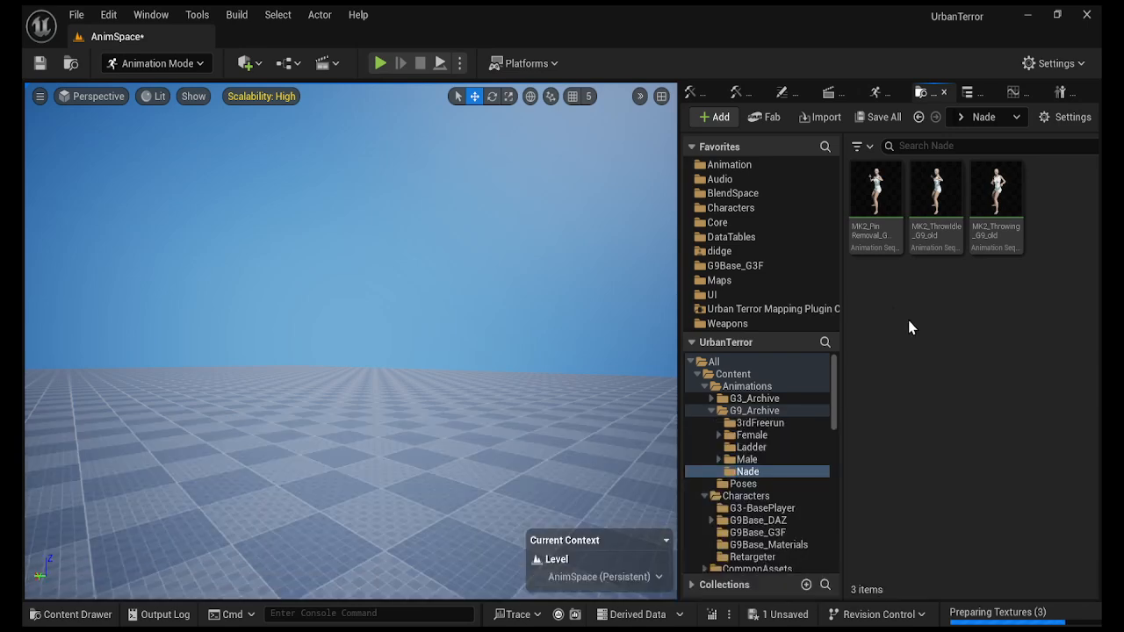
pyautogui.click(76, 616)
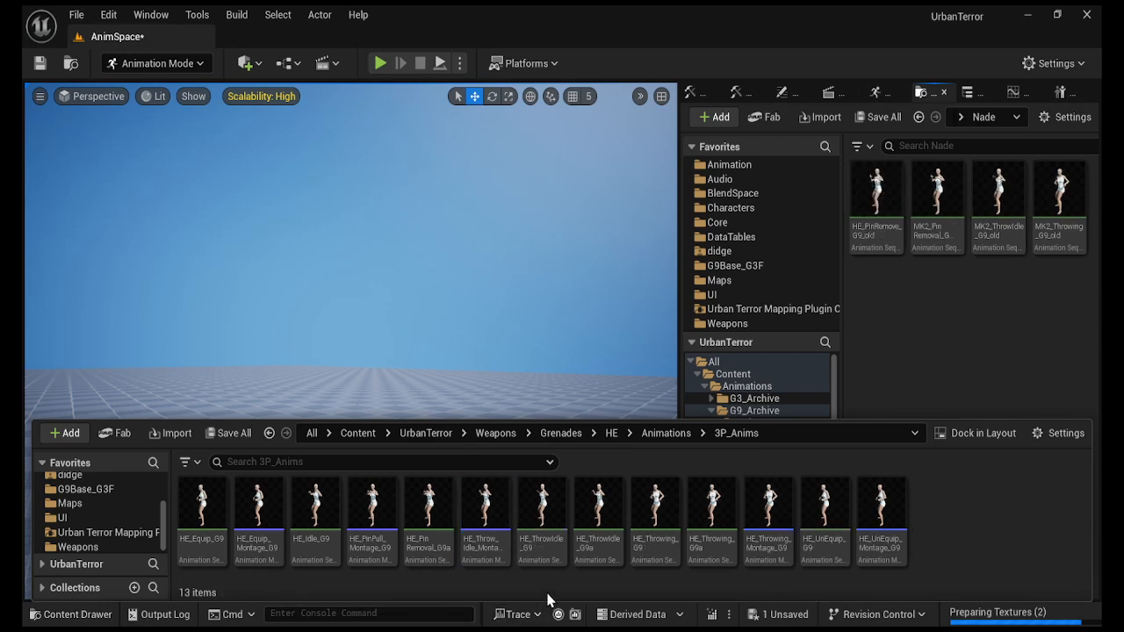
# Rename HE_ThrowIdle_G9 and HE_Throwing_G9 to HE_ThrowIdle_G9_old and HE_Throwing_G9_old.
pyautogui.click(556, 559)
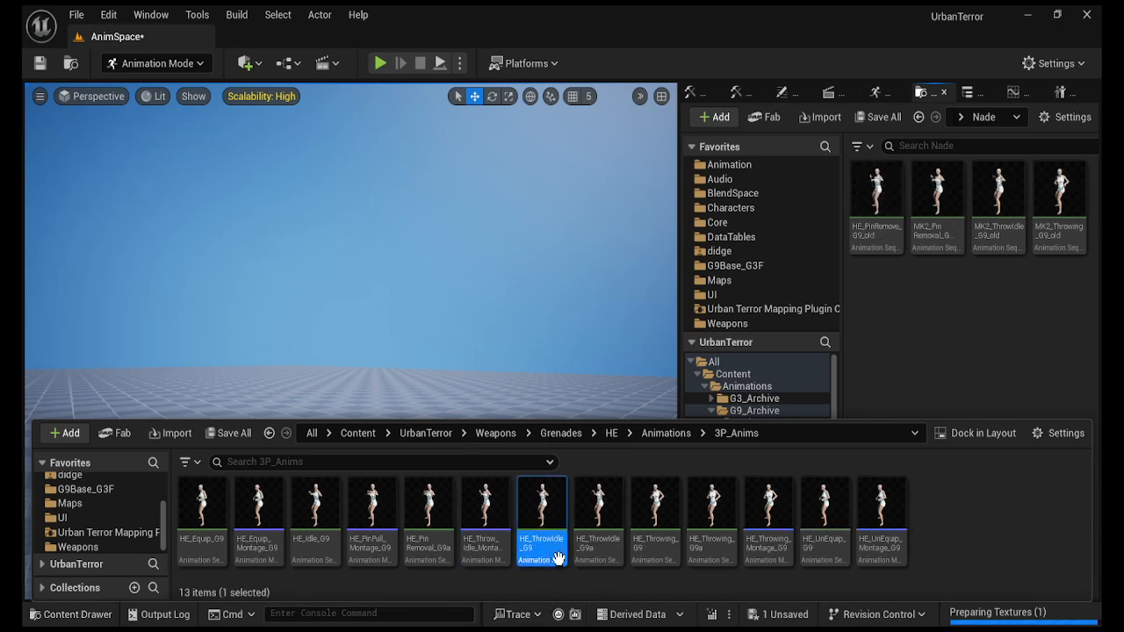
pyautogui.press('F2')
pyautogui.press('Right')
pyautogui.write('_')
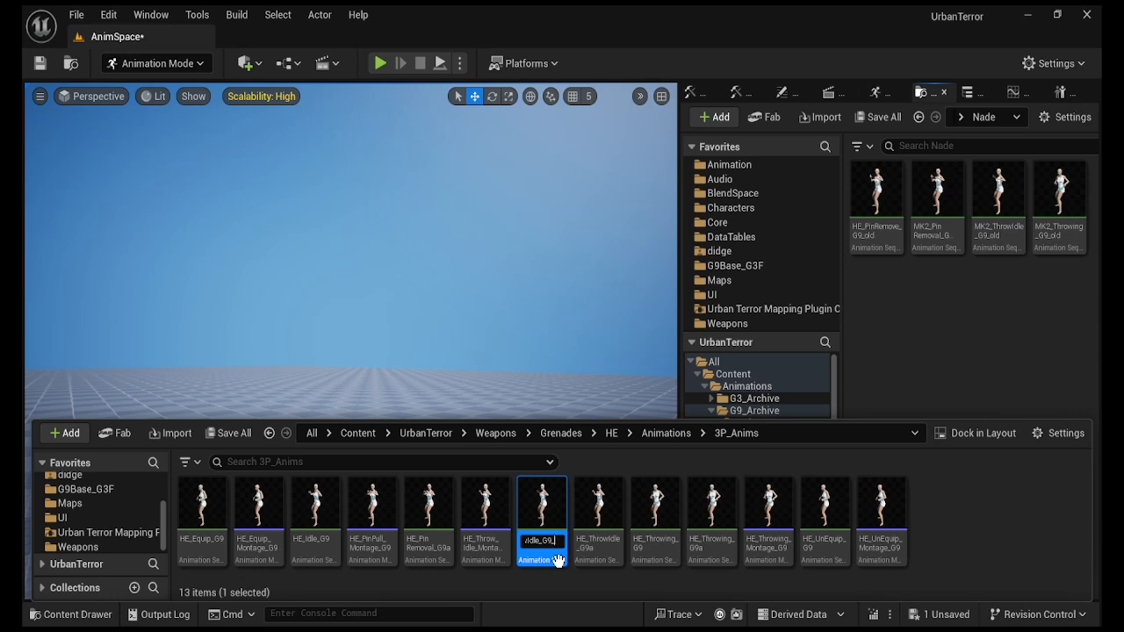
pyautogui.write('old')
pyautogui.press('Return')
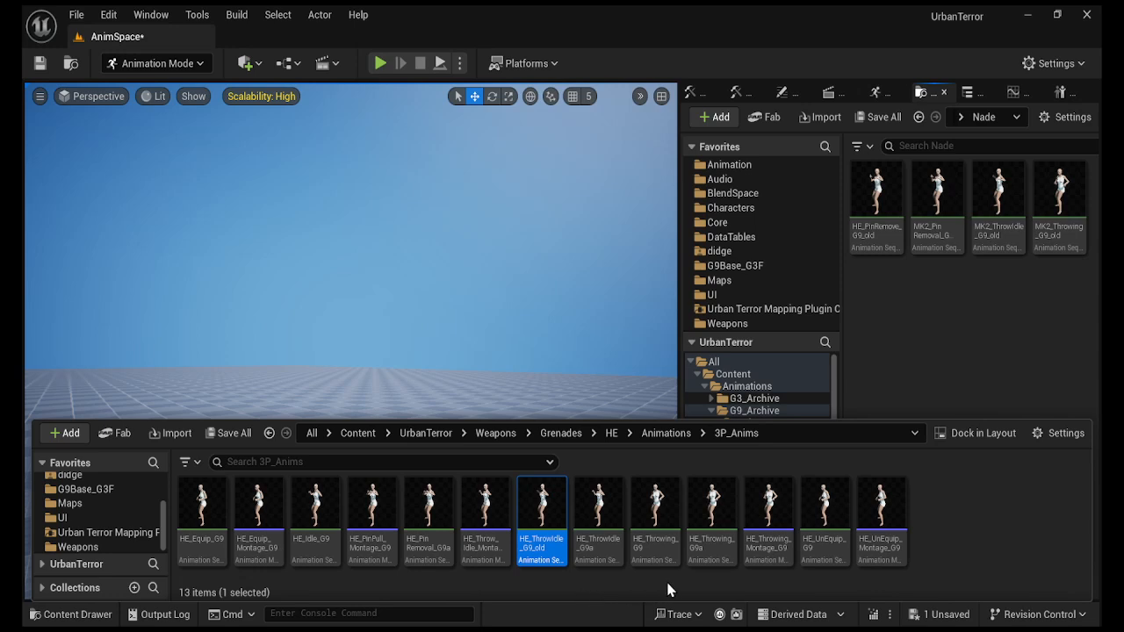
pyautogui.click(660, 551)
pyautogui.click(660, 548)
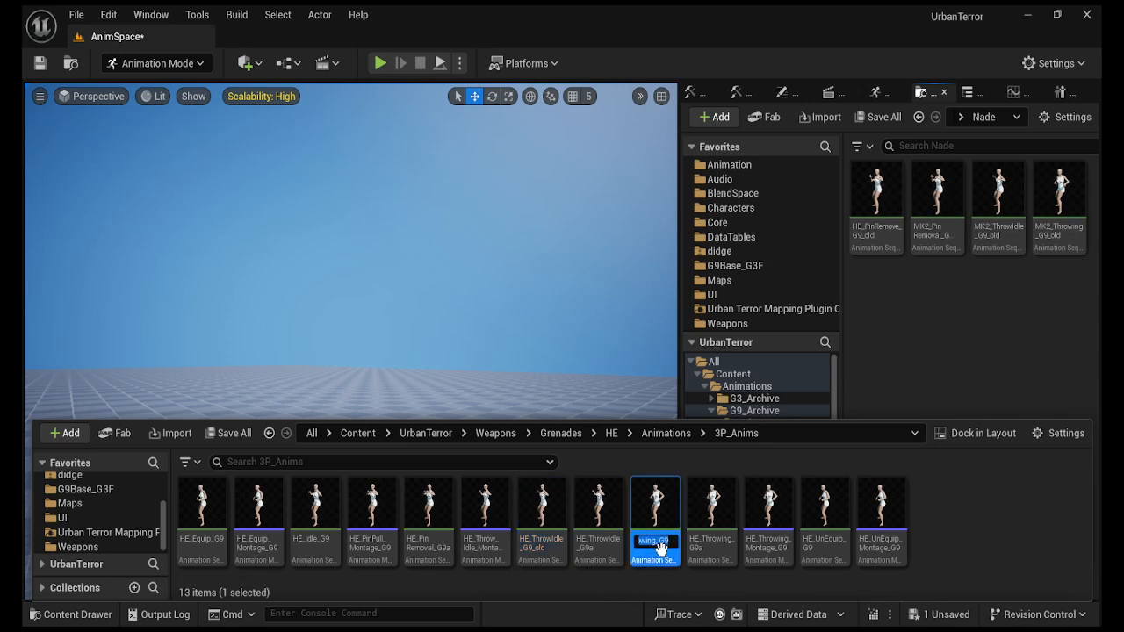
pyautogui.write('_old')
pyautogui.press('Return')
# Move both _old animations into the G9_Archive Nade folder.
pyautogui.keyDown('ctrl'); pyautogui.click(532, 551); pyautogui.keyUp('ctrl')
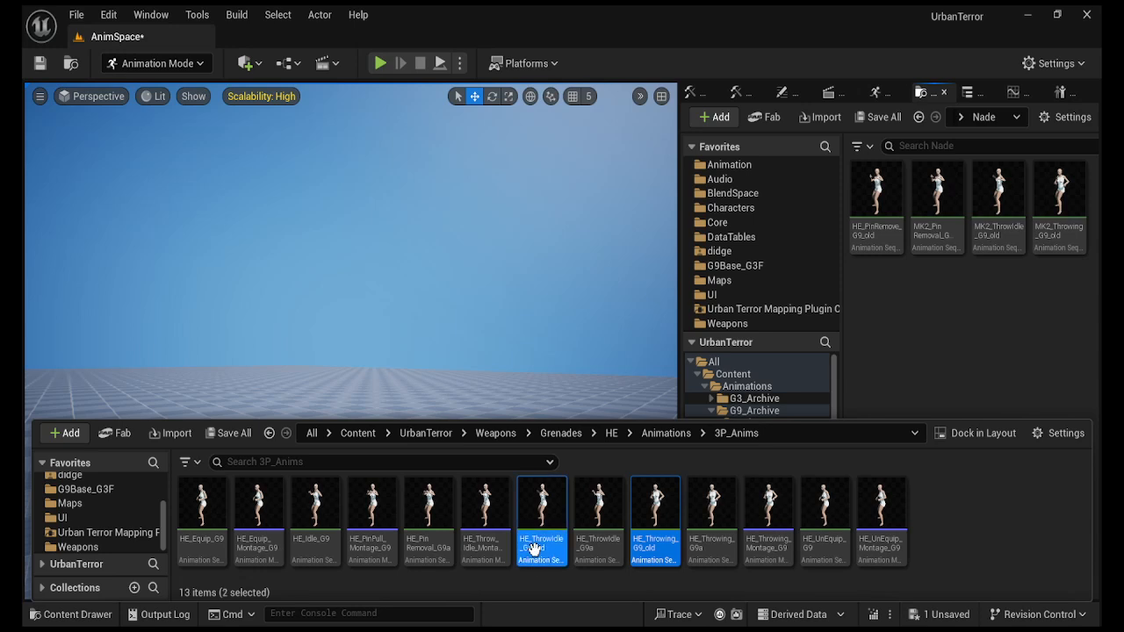
pyautogui.moveTo(880, 301); pyautogui.dragTo(881, 302)
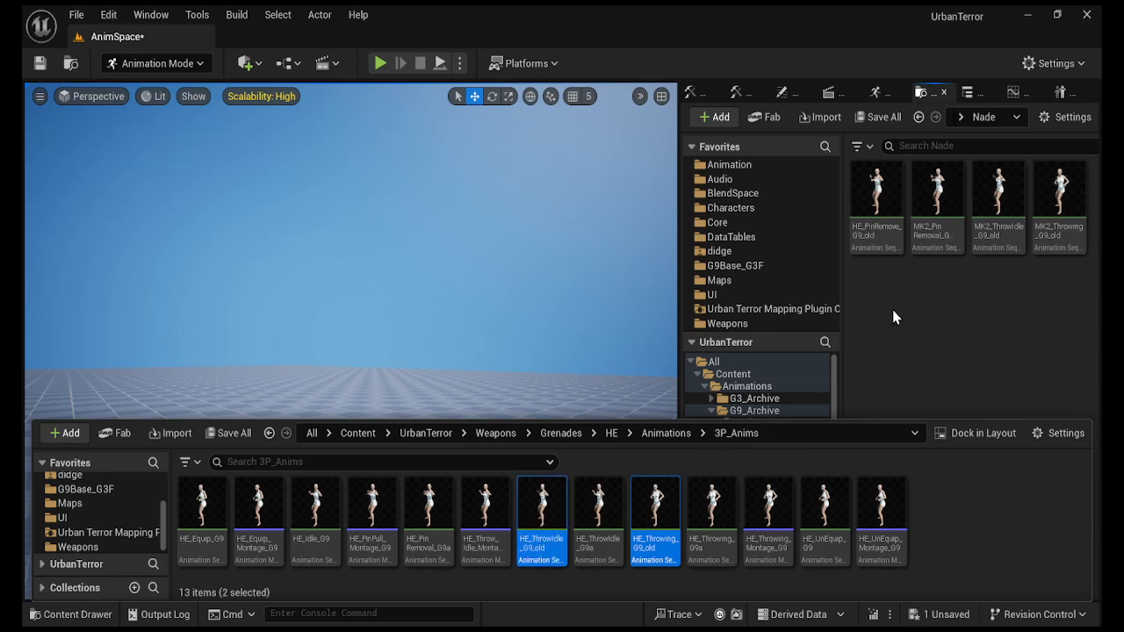
pyautogui.click(910, 336)
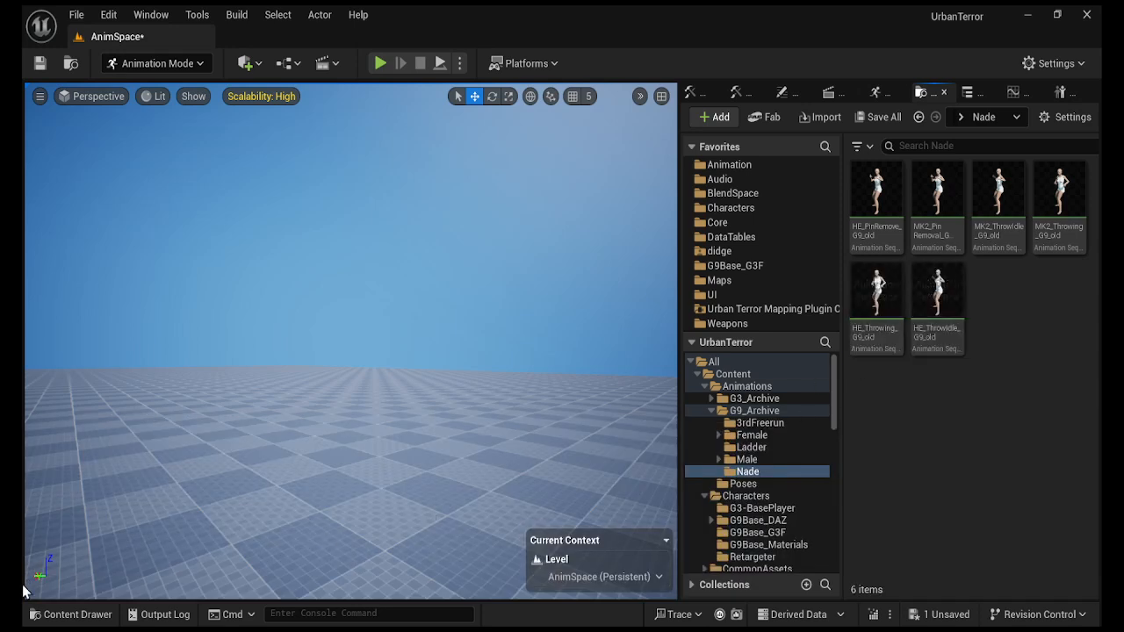
# Rename the G9a pin removal and throw idle animations to their plain G9 names.
pyautogui.click(79, 616)
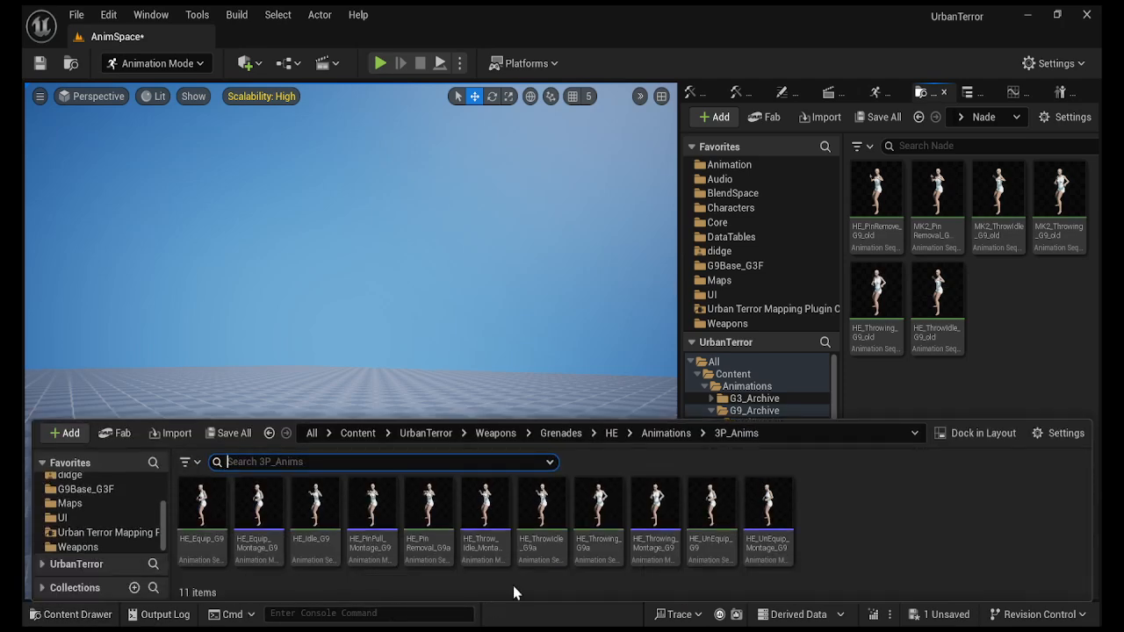
pyautogui.click(442, 555)
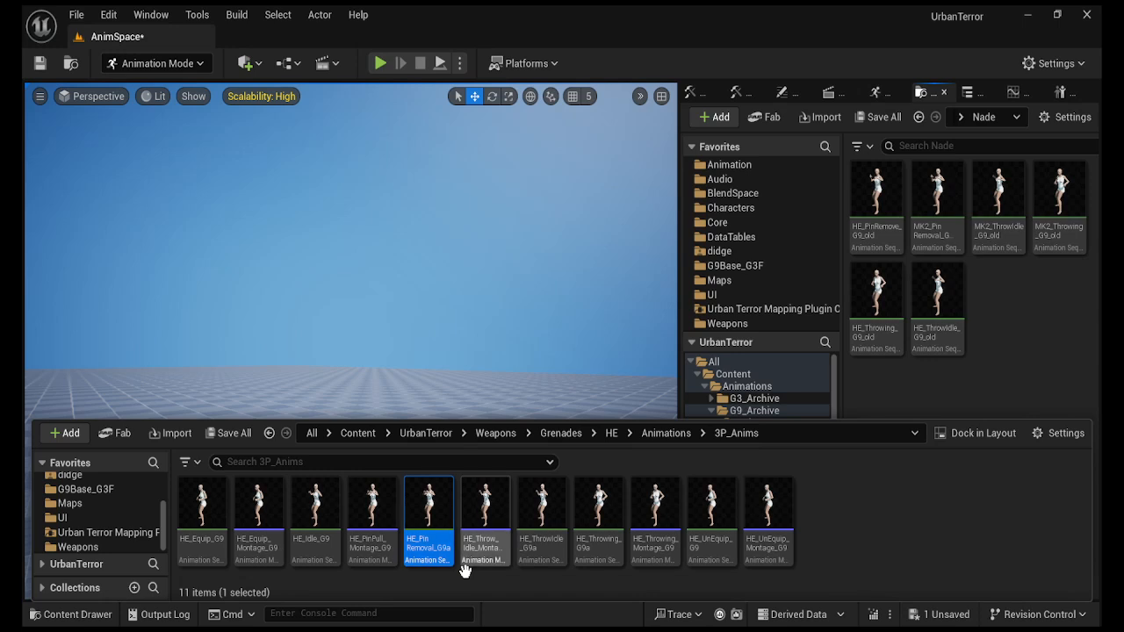
pyautogui.press('F2')
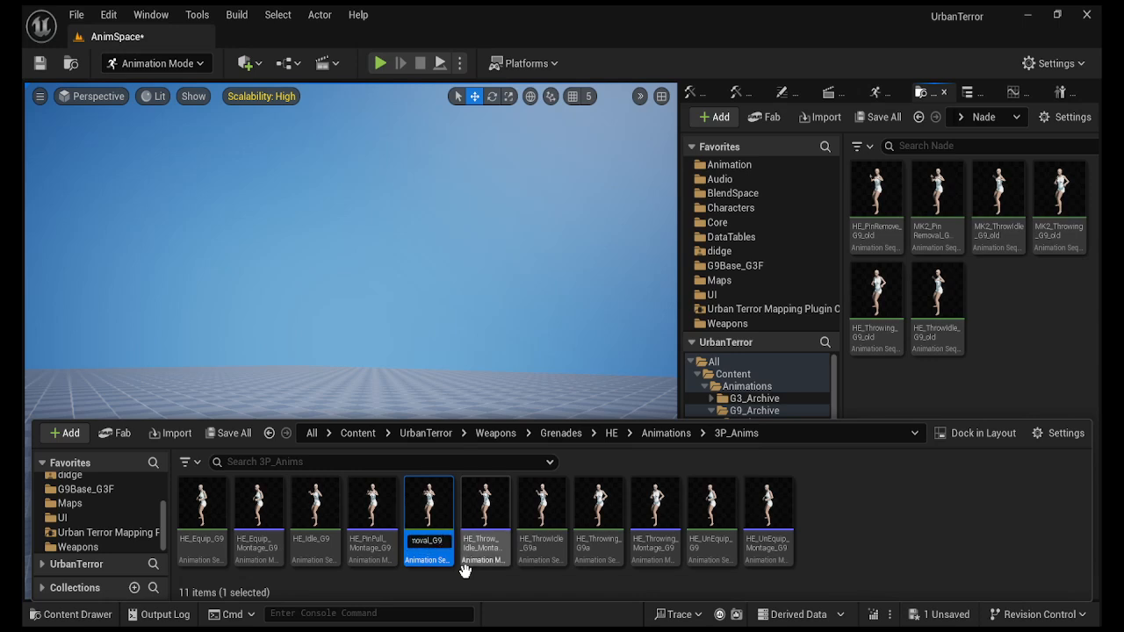
pyautogui.press('Return')
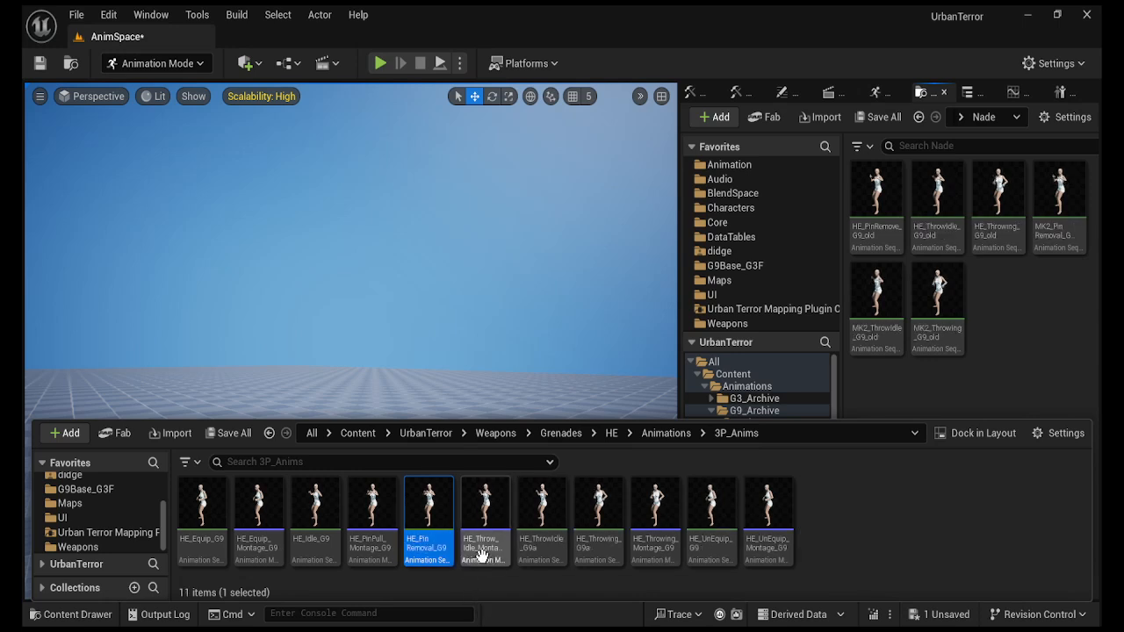
pyautogui.click(540, 527)
pyautogui.press('F2')
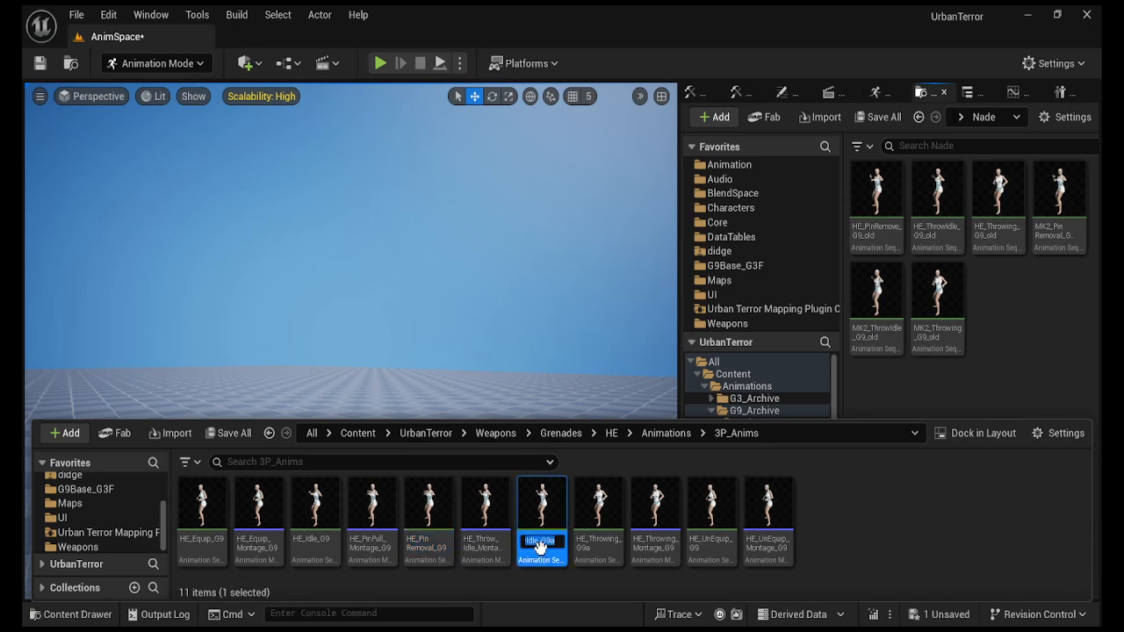
pyautogui.press('Right')
pyautogui.press('BackSpace')
pyautogui.press('Return')
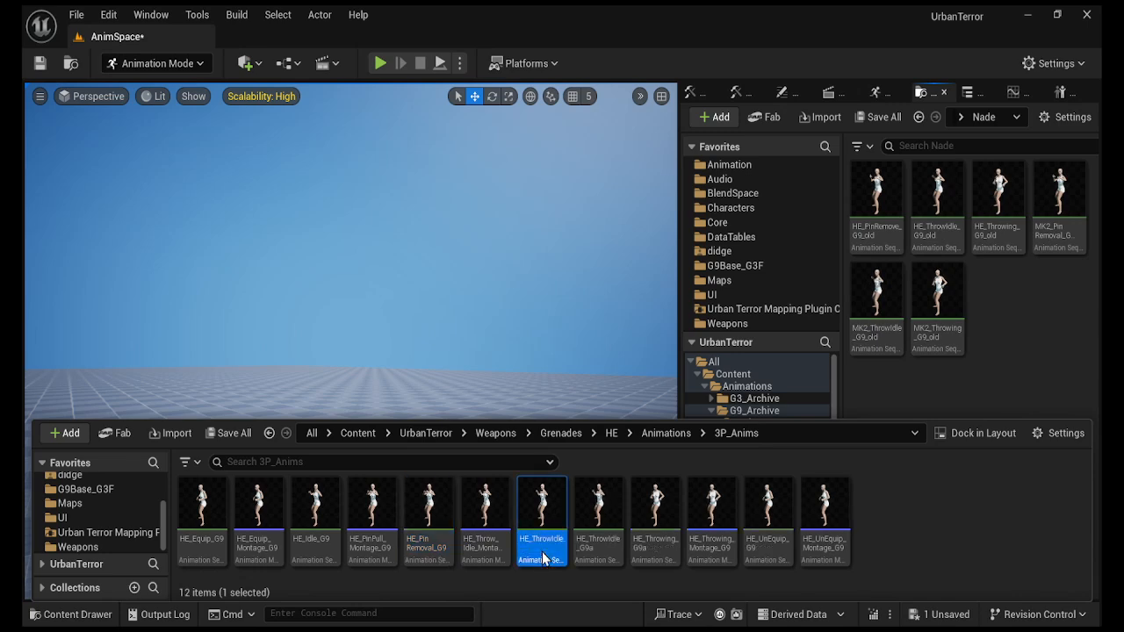
# Rename HE_Throwing_G9a to HE_Throwing_G9 and clear the selection.
pyautogui.click(590, 549)
pyautogui.press('F2')
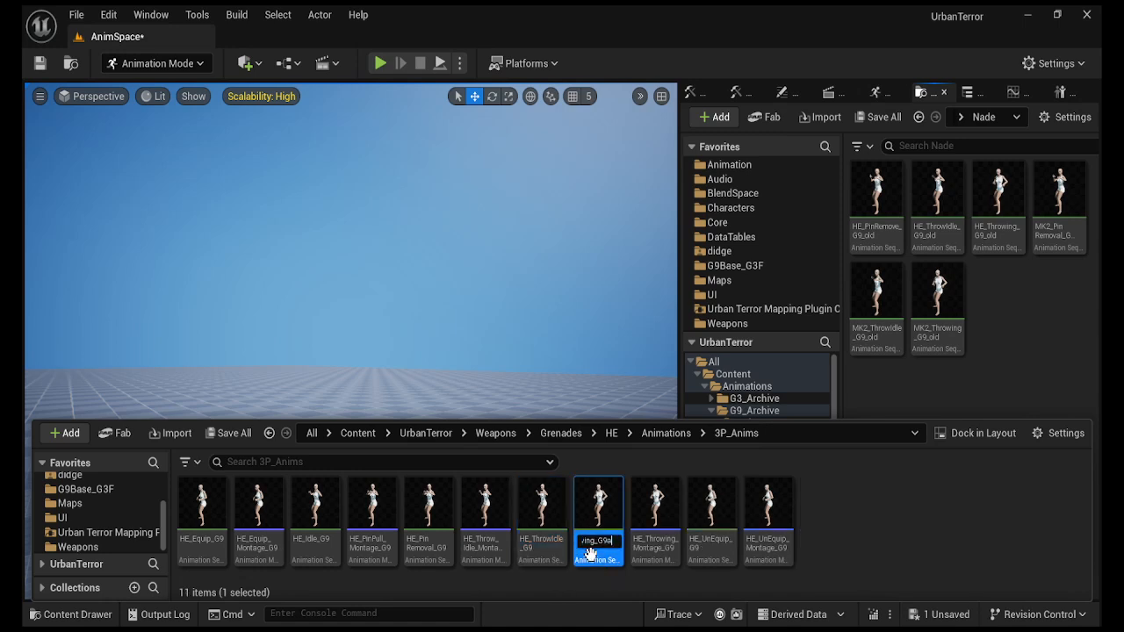
pyautogui.press('BackSpace')
pyautogui.press('Return')
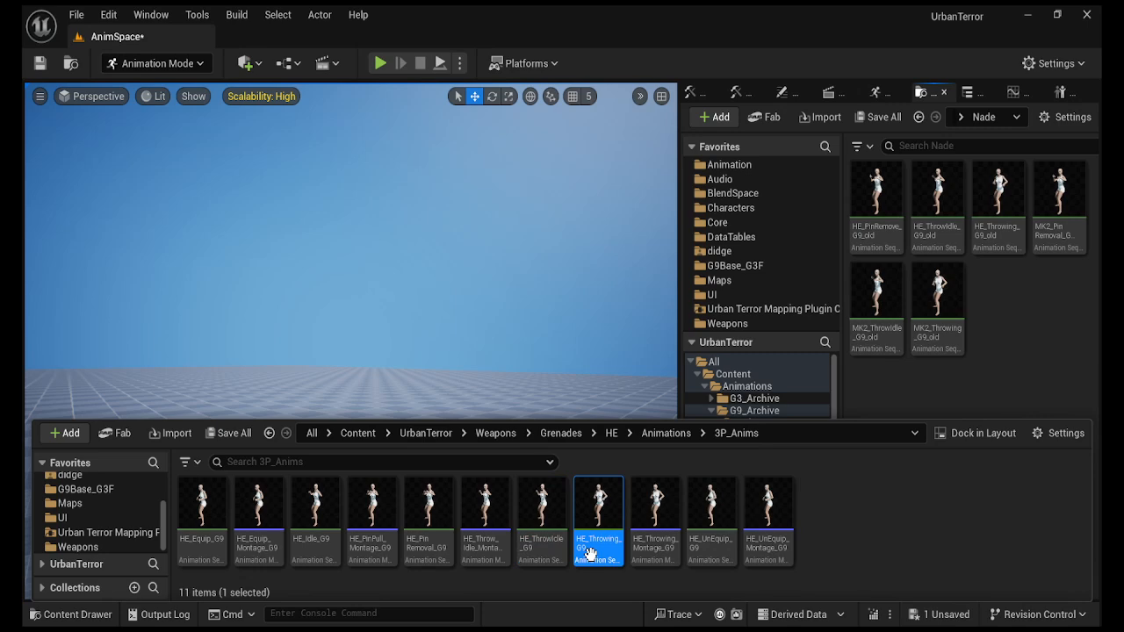
pyautogui.click(855, 540)
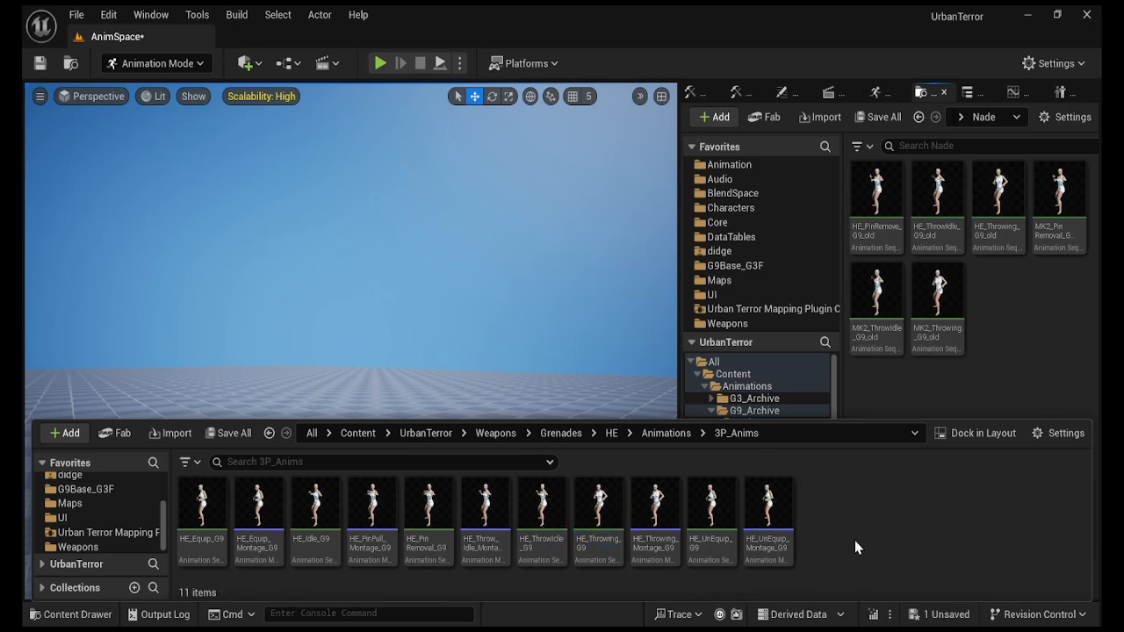